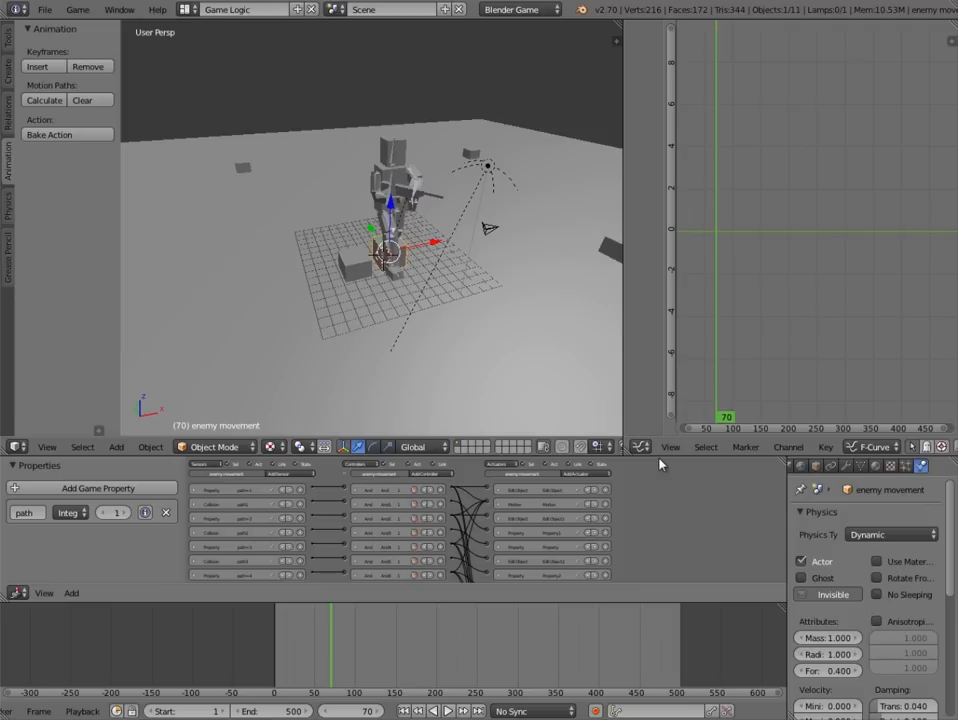
- Run the game from an overview of the scene to watch the enemy's walking behaviour, and stop it
middle_drag(449, 314, 451, 329)
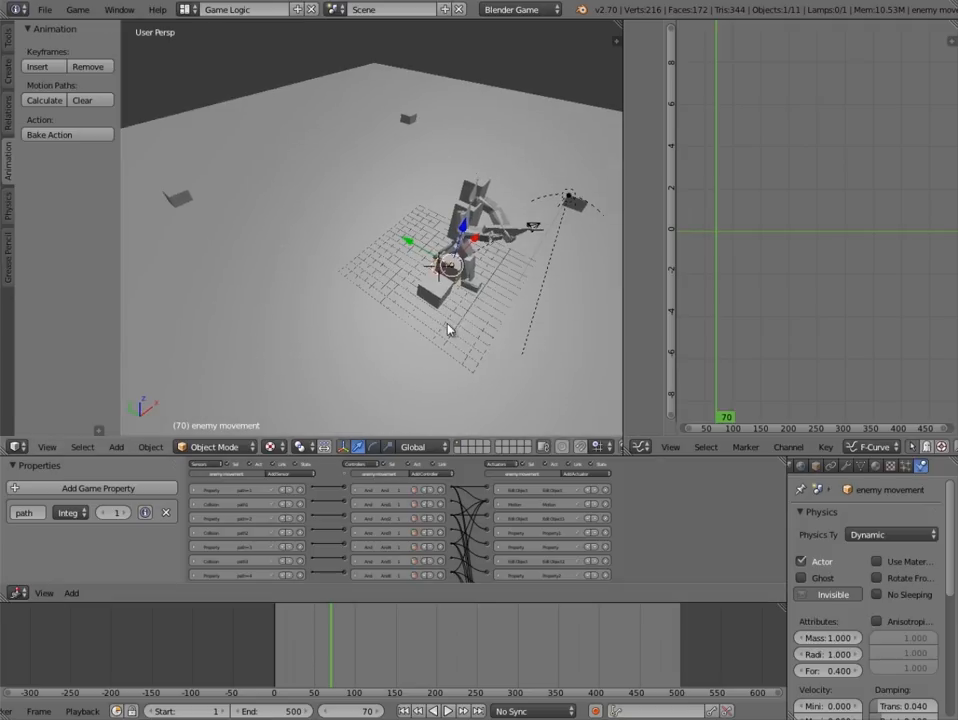
middle_drag(499, 257, 445, 292)
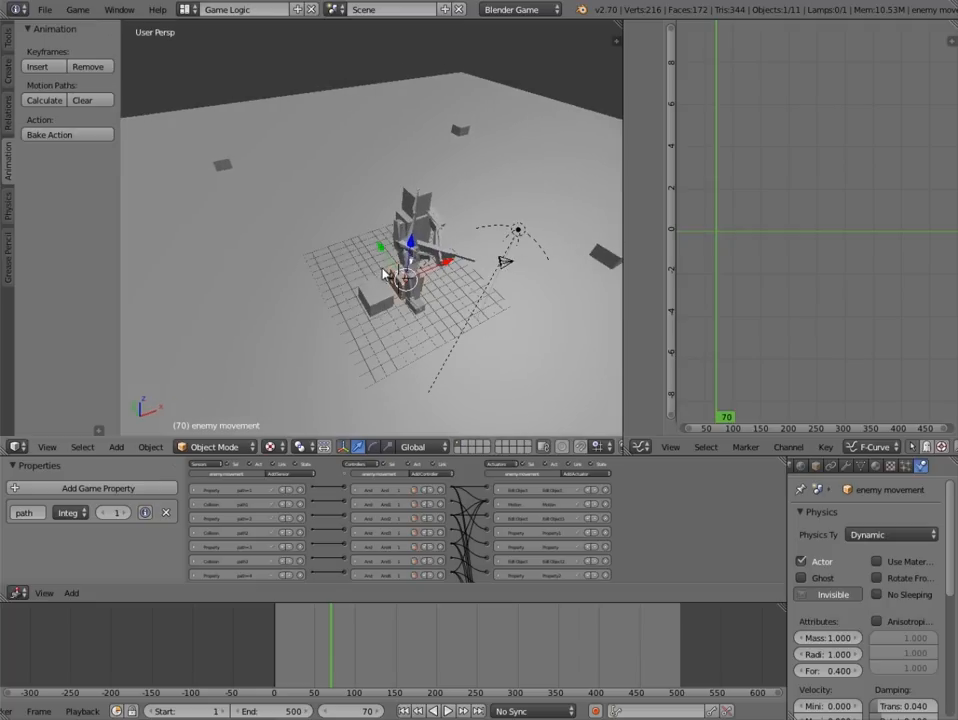
scroll(440, 292, down, 5)
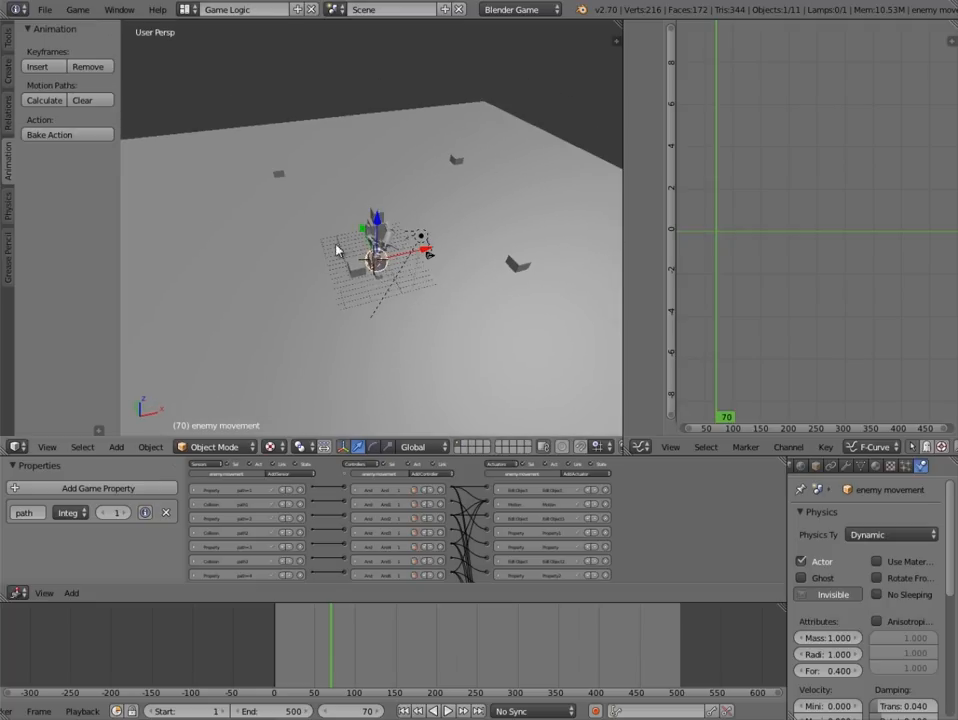
middle_drag(365, 310, 398, 293)
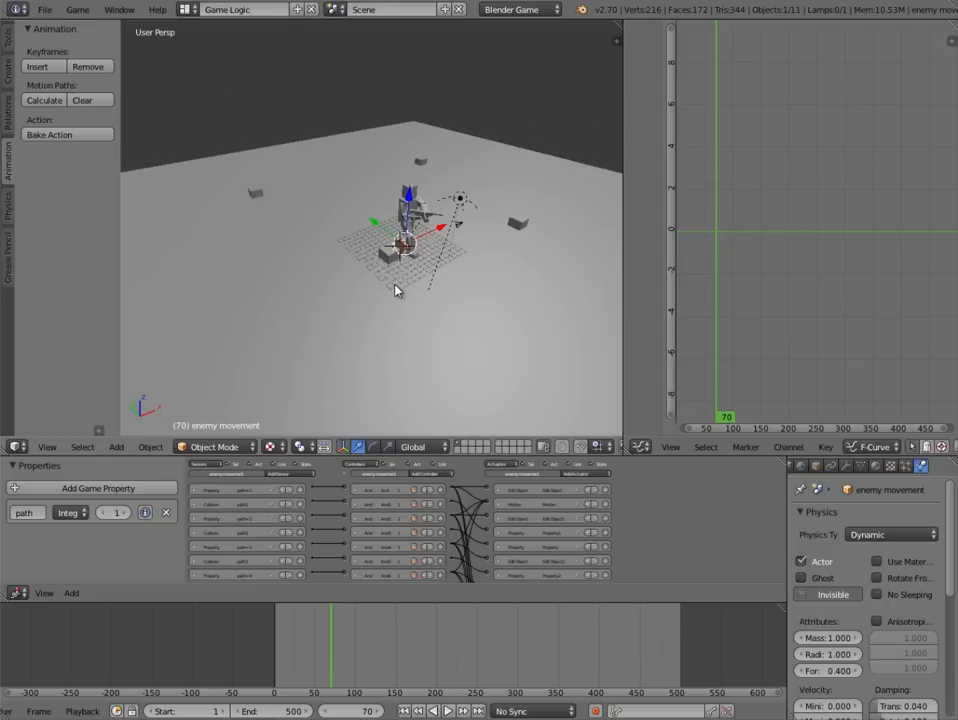
key(p)
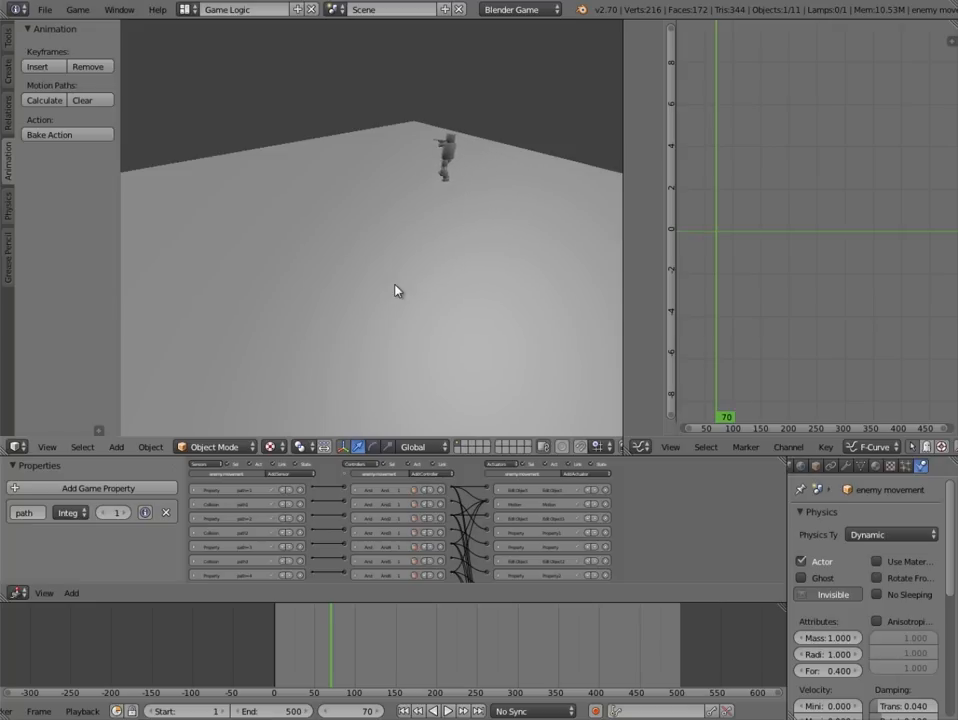
key(Escape)
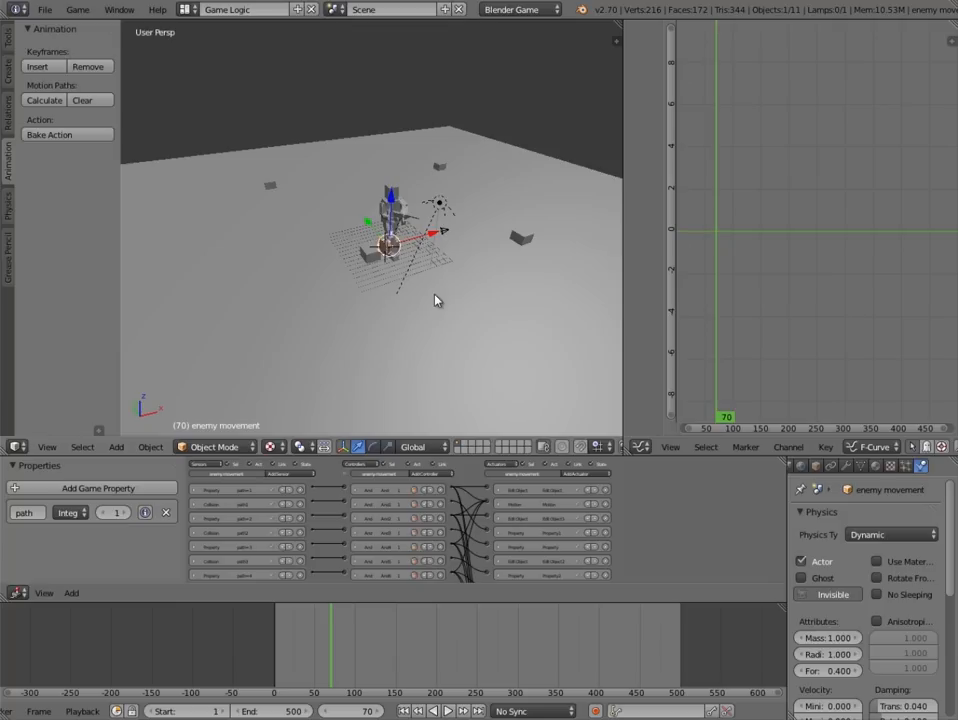
- Switch to Notepad and review the list of enemy AI states, from Idle to Death
key(alt+Tab)
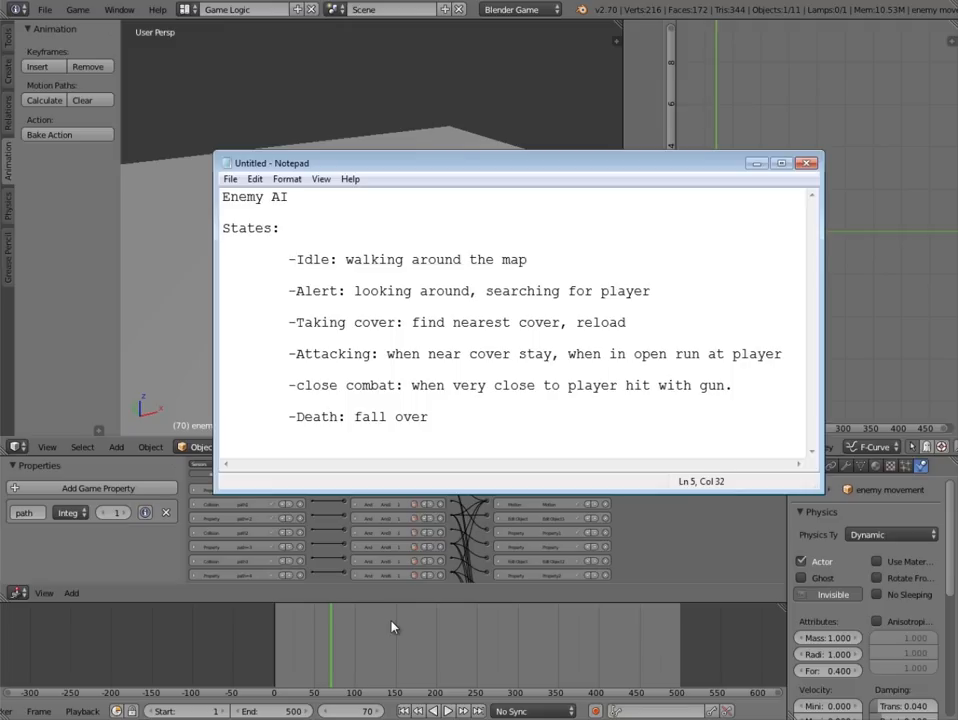
text(x)
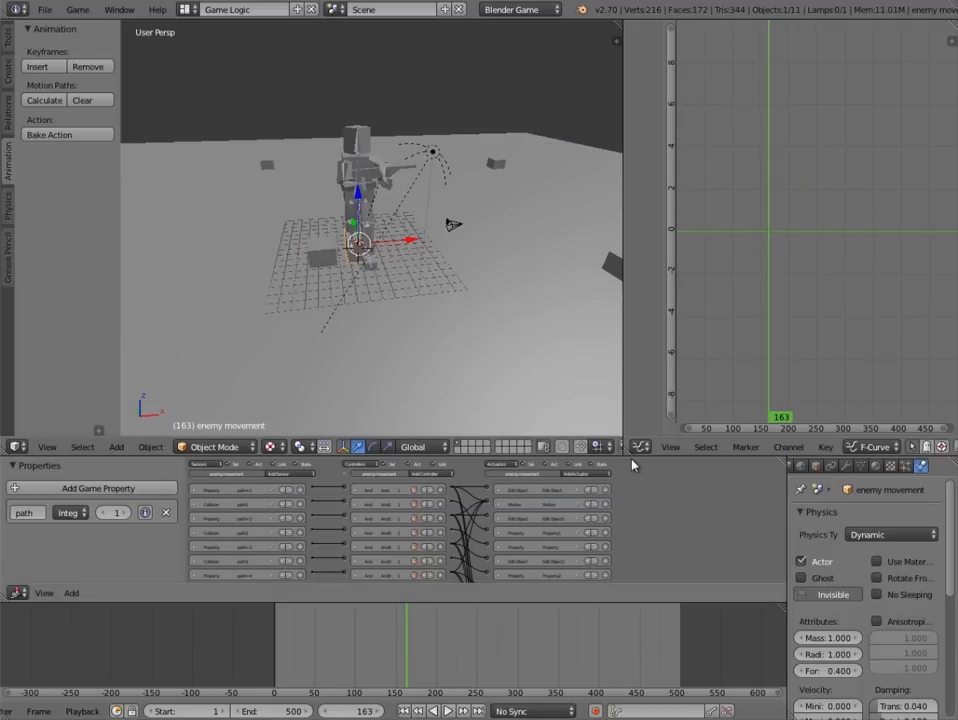
- Enlarge the logic editor, expand the enemy movement object's state settings and make only state 2 visible
drag(631, 455, 631, 370)
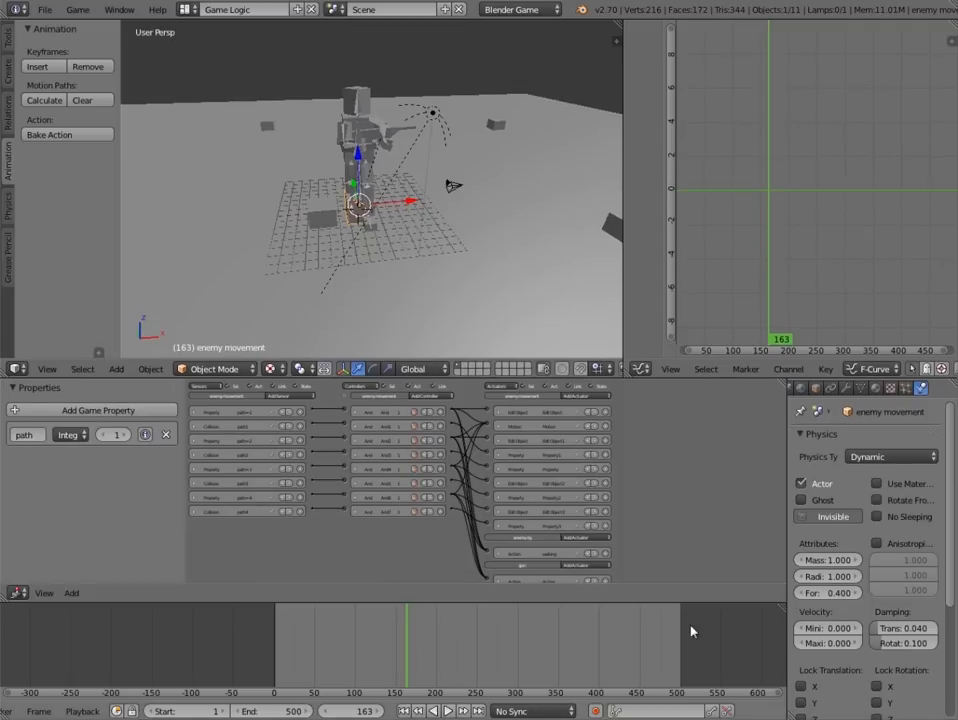
drag(692, 601, 693, 641)
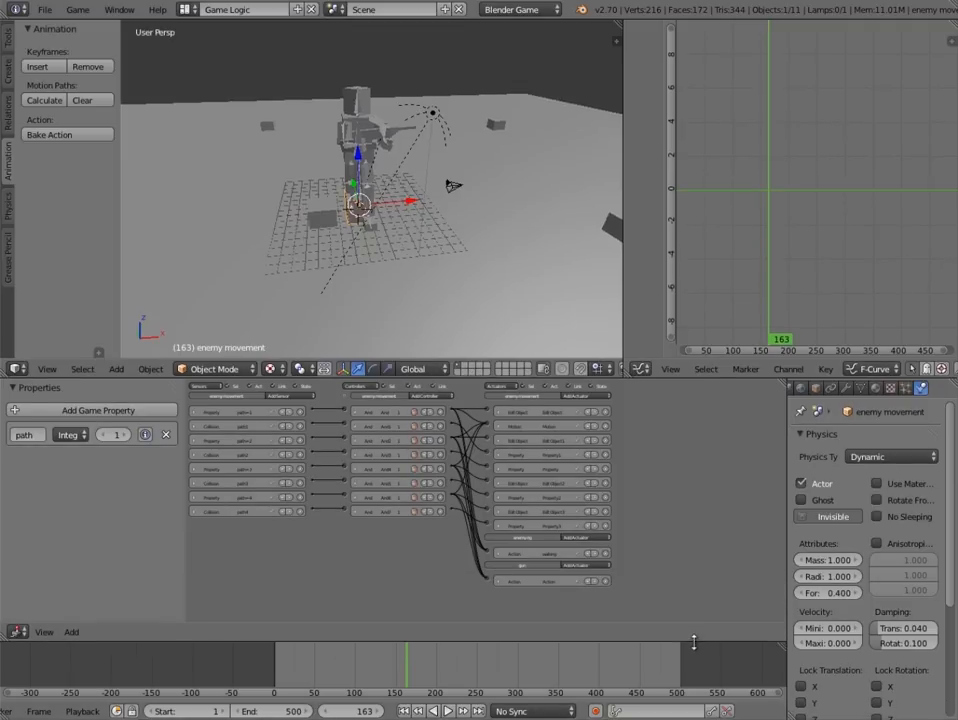
scroll(293, 539, up, 4)
scroll(387, 518, up, 1)
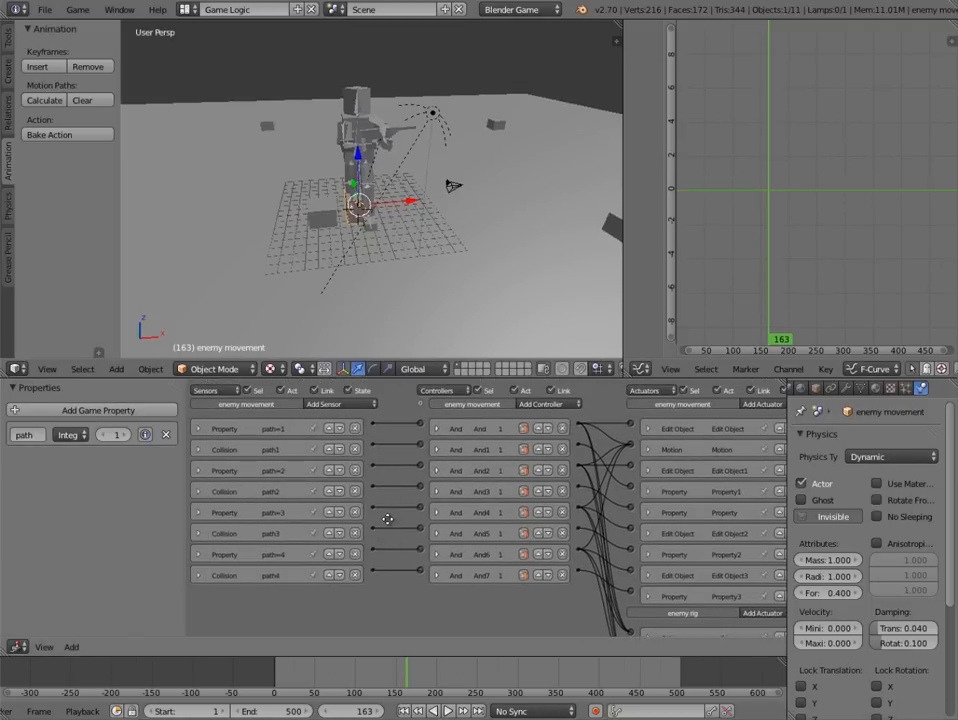
click(424, 410)
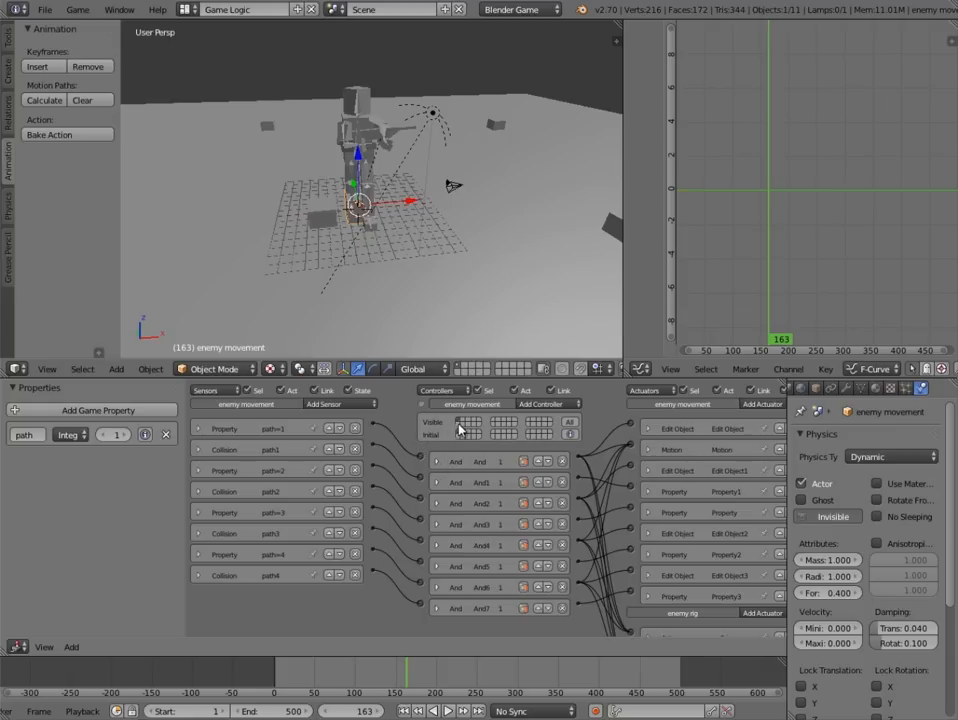
click(462, 421)
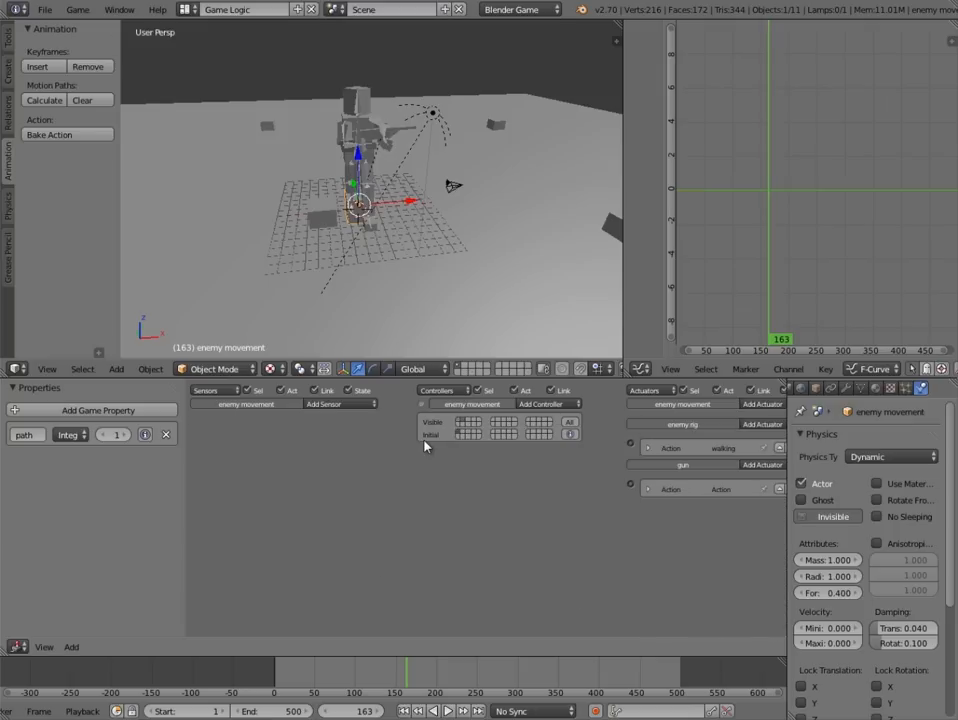
- Add an Always sensor to the enemy movement object in state 2 and enable its true level triggering
click(327, 404)
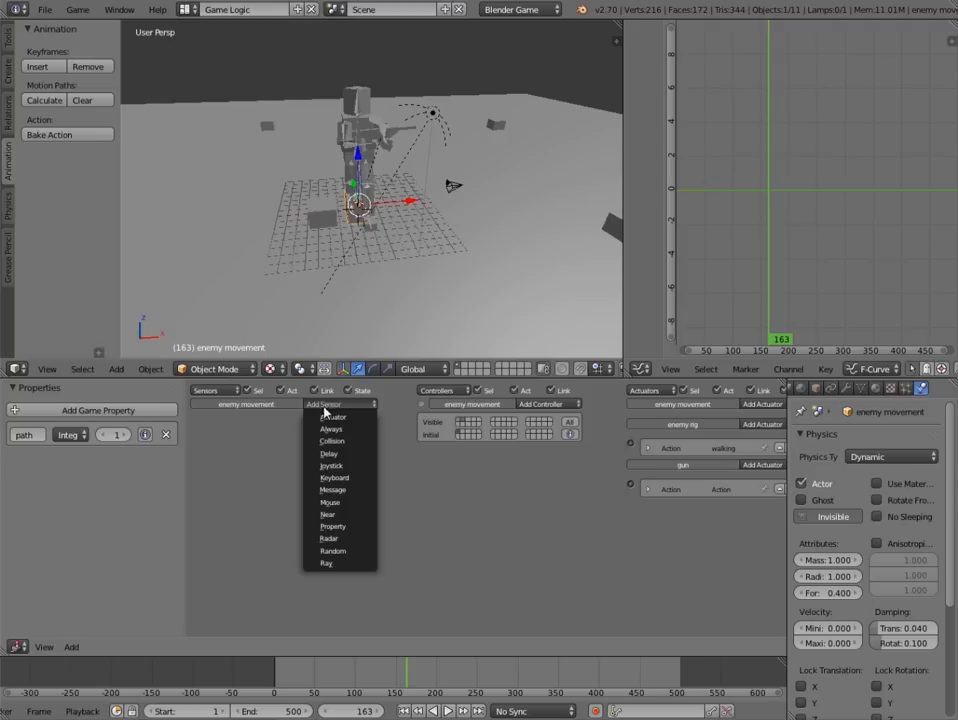
click(334, 429)
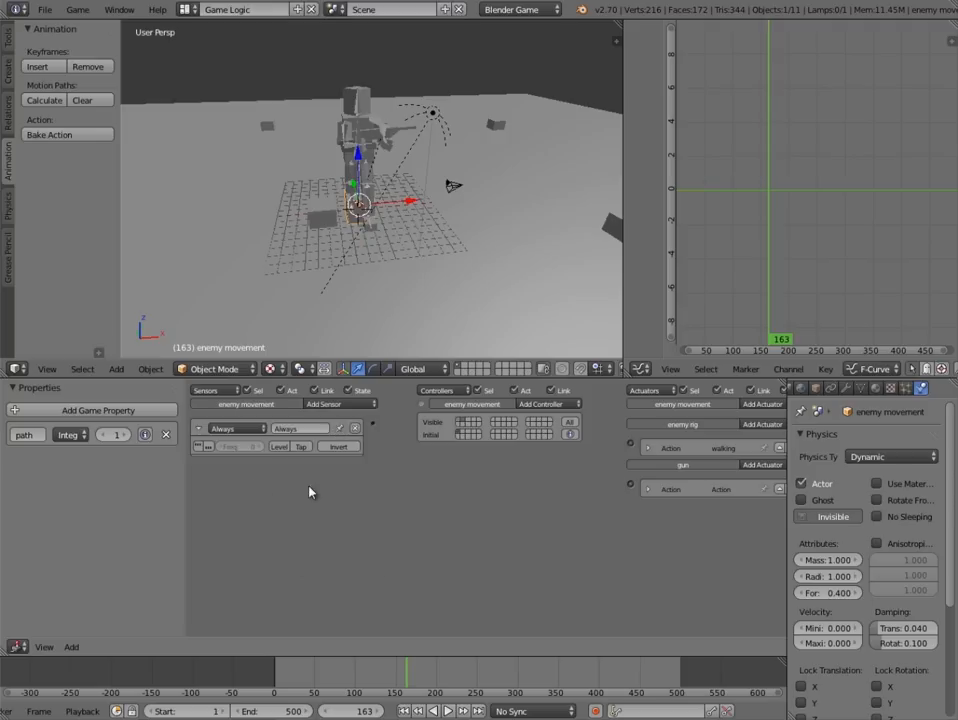
click(198, 446)
- Add an Action actuator named alert to the enemy rig and assign it the enemy rigAction animation
middle_drag(578, 487, 546, 487)
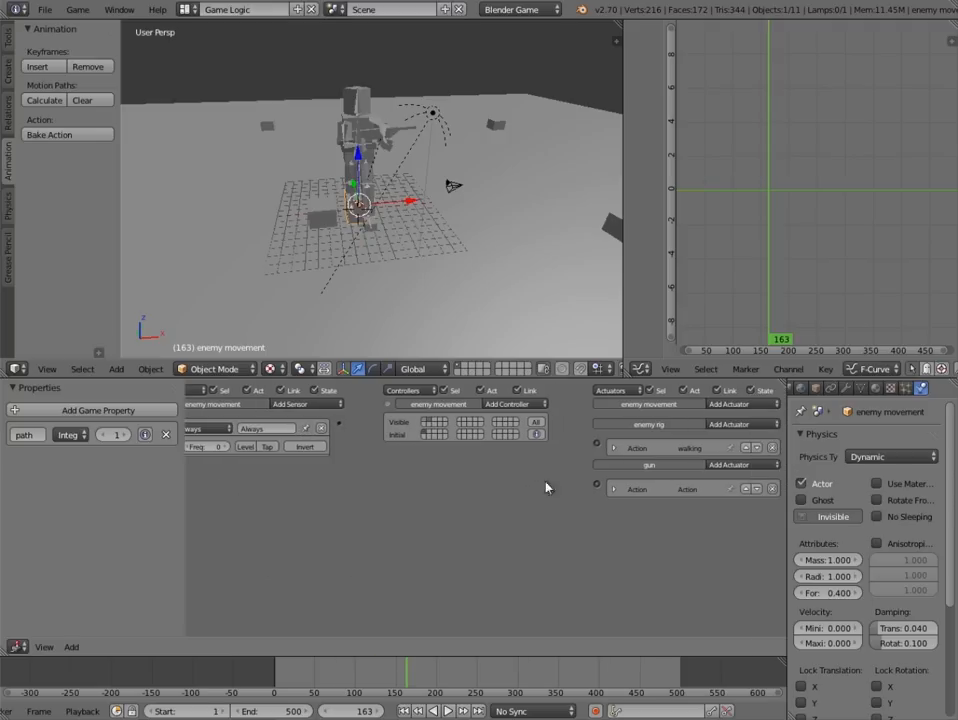
click(722, 428)
click(724, 434)
click(699, 471)
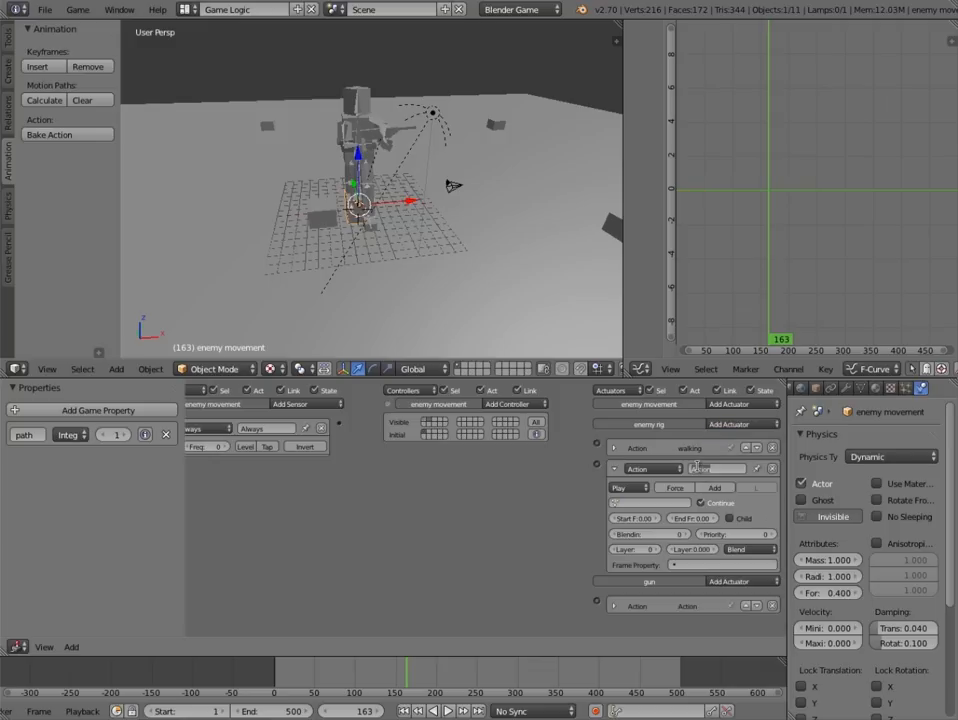
text(ai)
text(ert)
key(Return)
click(617, 502)
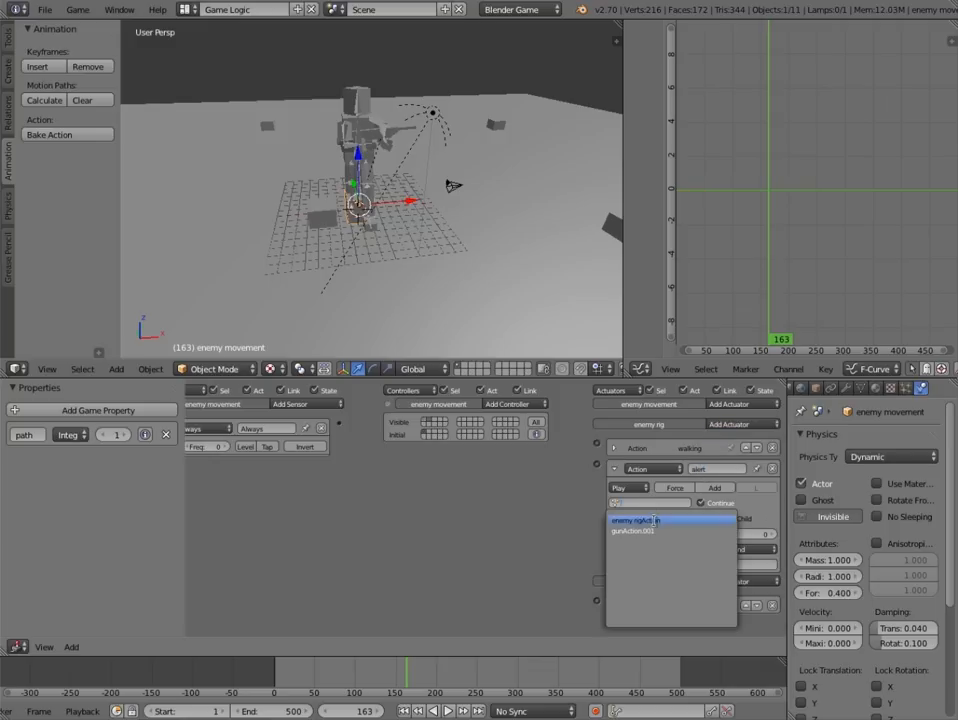
click(653, 521)
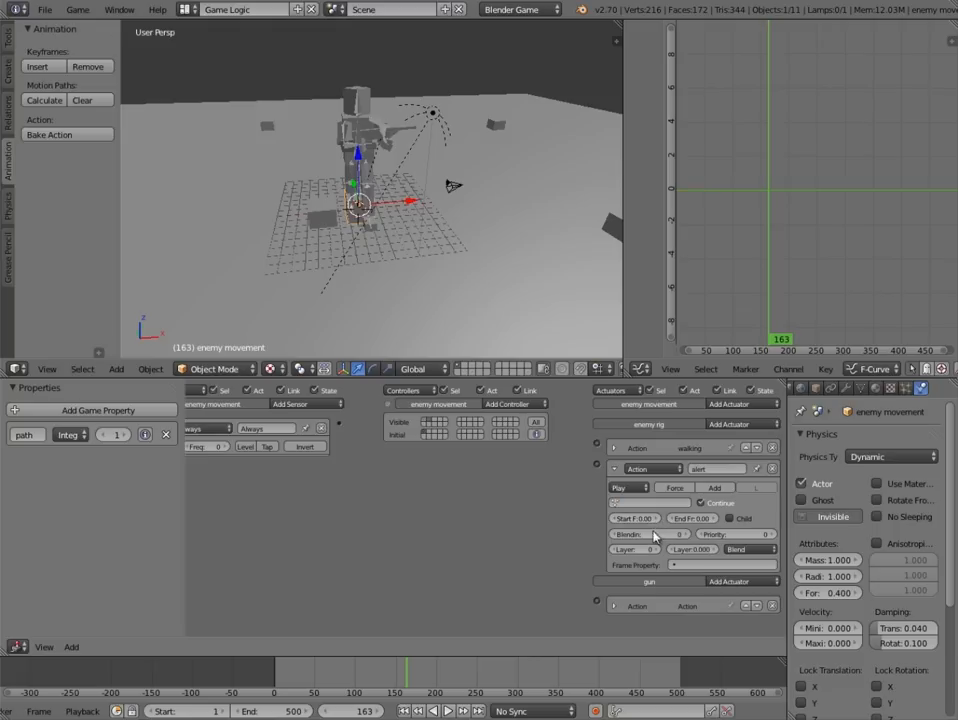
- Locate the start of the alert animation on the enemy rig's timeline and set the alert actuator's start frame to 130
right_click(351, 150)
right_click(351, 150)
mouse_move(390, 681)
mouse_down()
mouse_move(374, 685)
mouse_move(380, 679)
mouse_up()
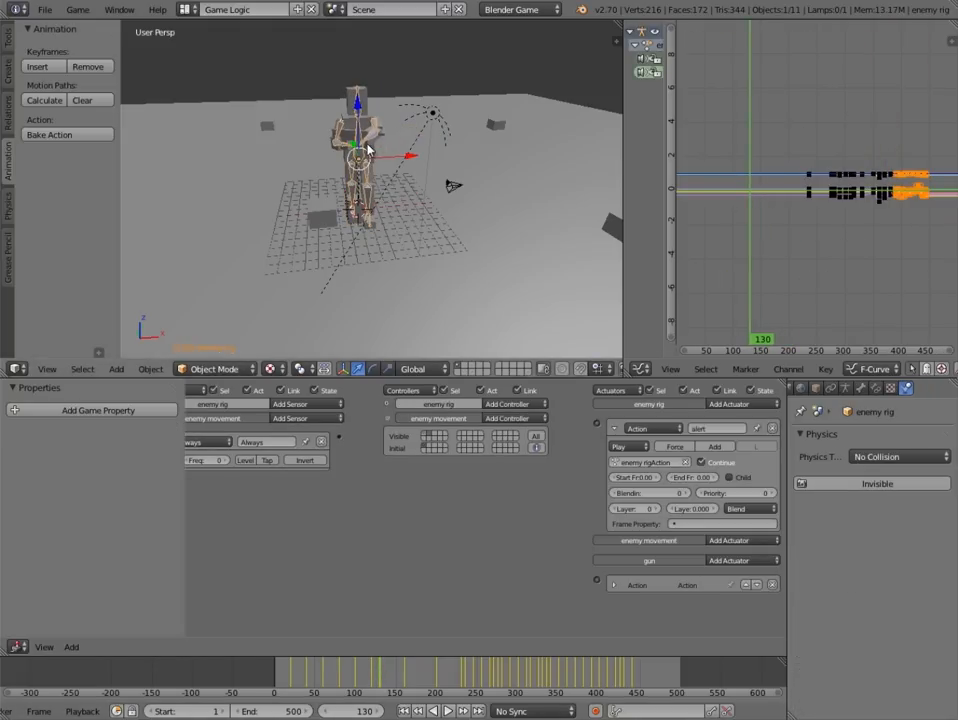
right_click(359, 205)
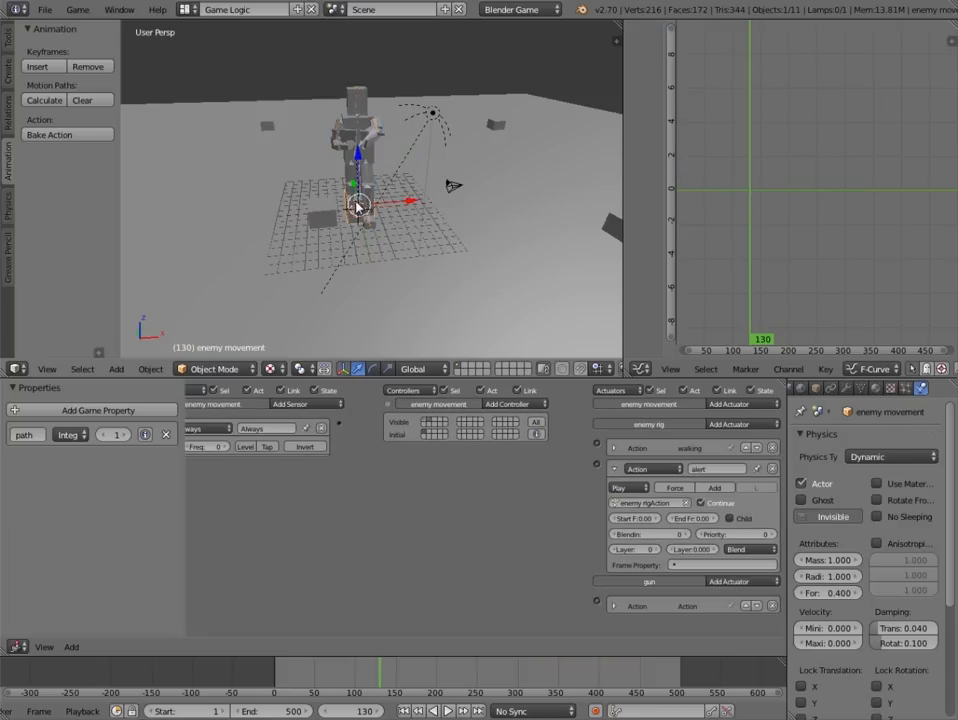
click(636, 517)
text(1)
key(Return)
- Locate the end of the alert animation on the enemy rig's timeline and set the alert actuator's end frame to 230
right_click(365, 141)
right_click(365, 141)
right_click(365, 141)
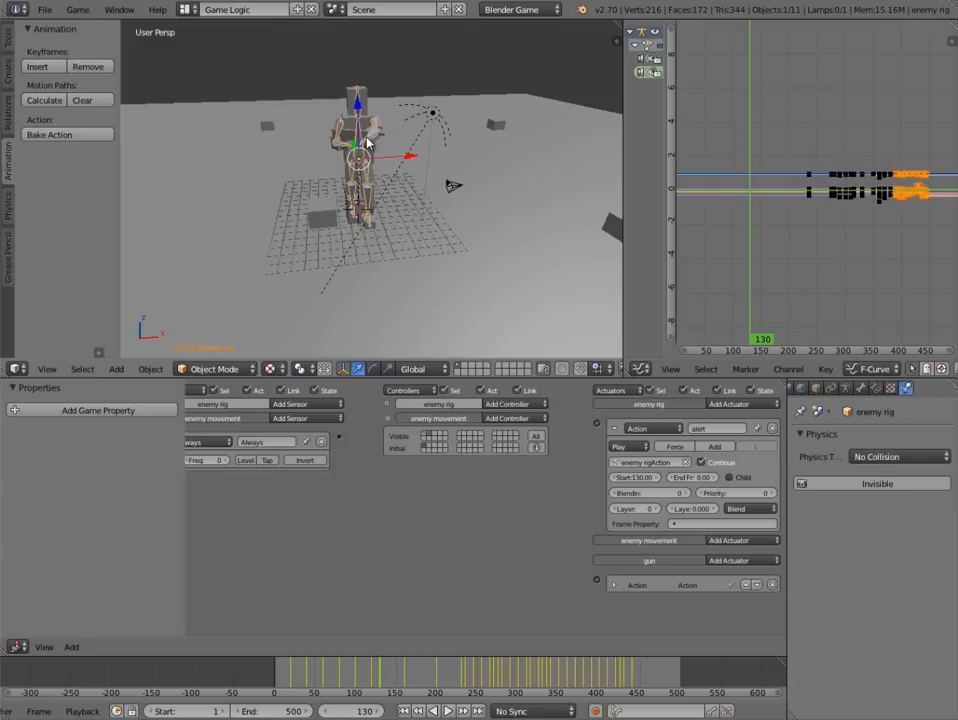
drag(379, 677, 460, 680)
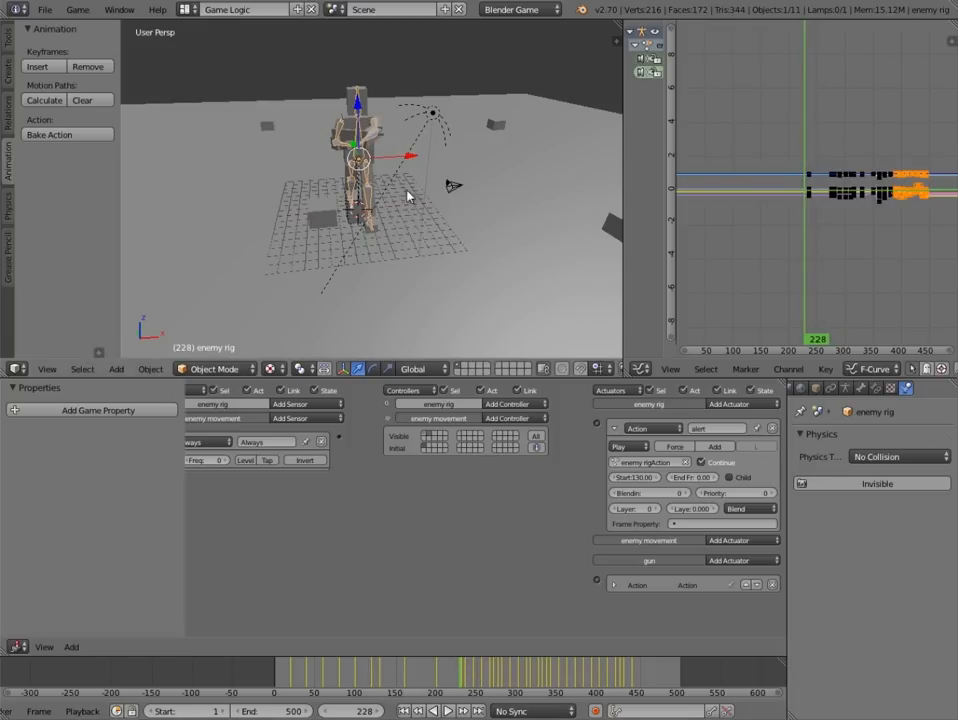
right_click(359, 203)
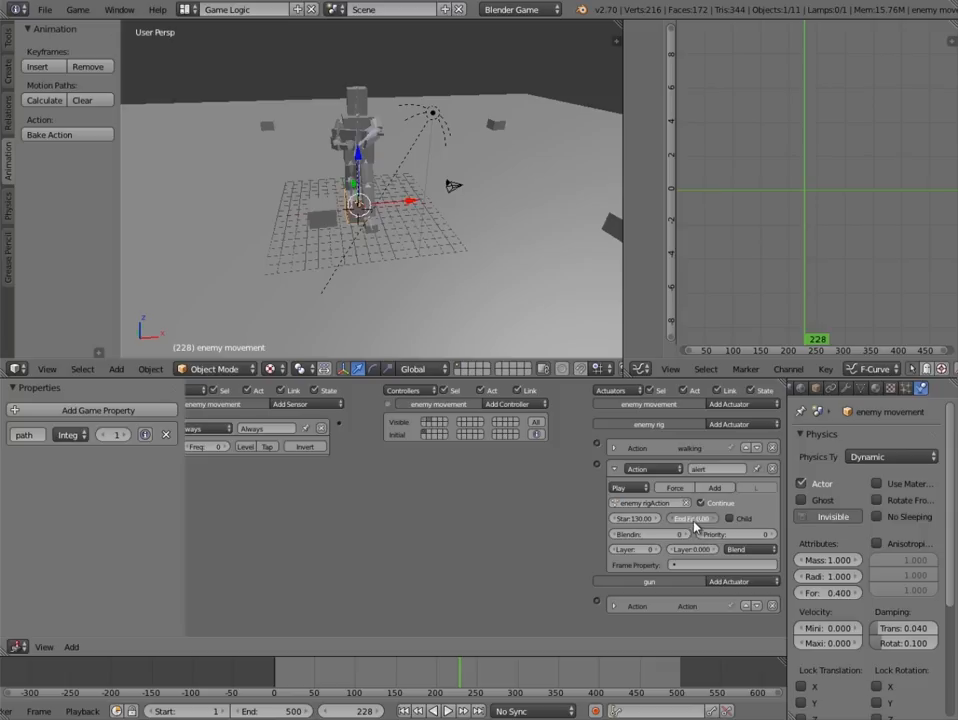
text(230)
key(Return)
- Add an And controller in state 2 that links the Always sensor to the rig's alert actuator, and collapse that actuator
click(509, 404)
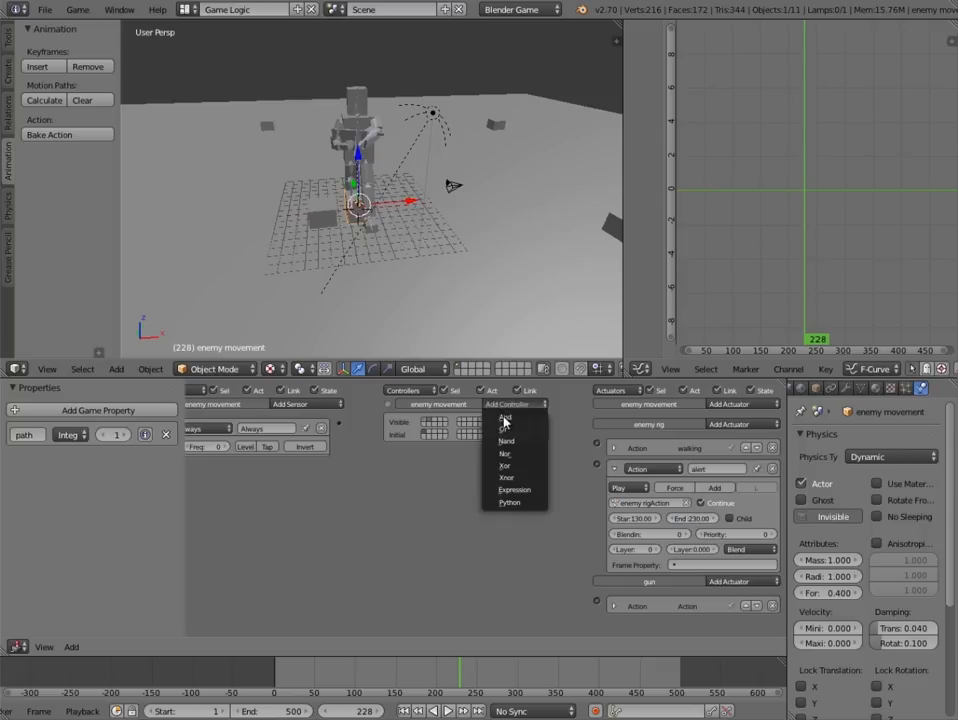
click(495, 422)
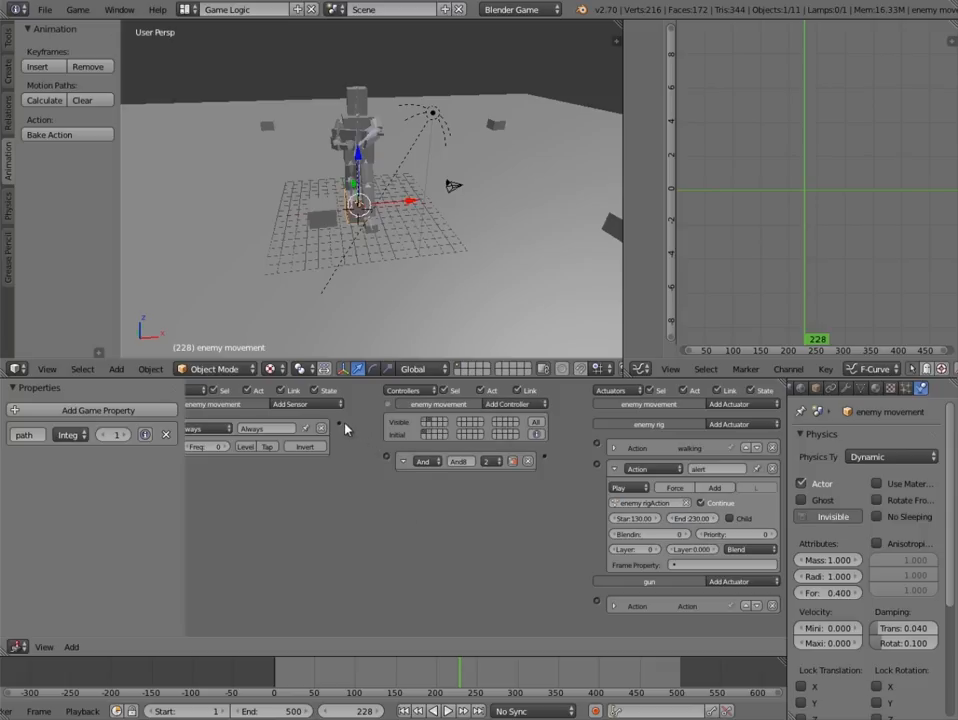
drag(390, 463, 388, 459)
drag(543, 458, 597, 463)
click(613, 468)
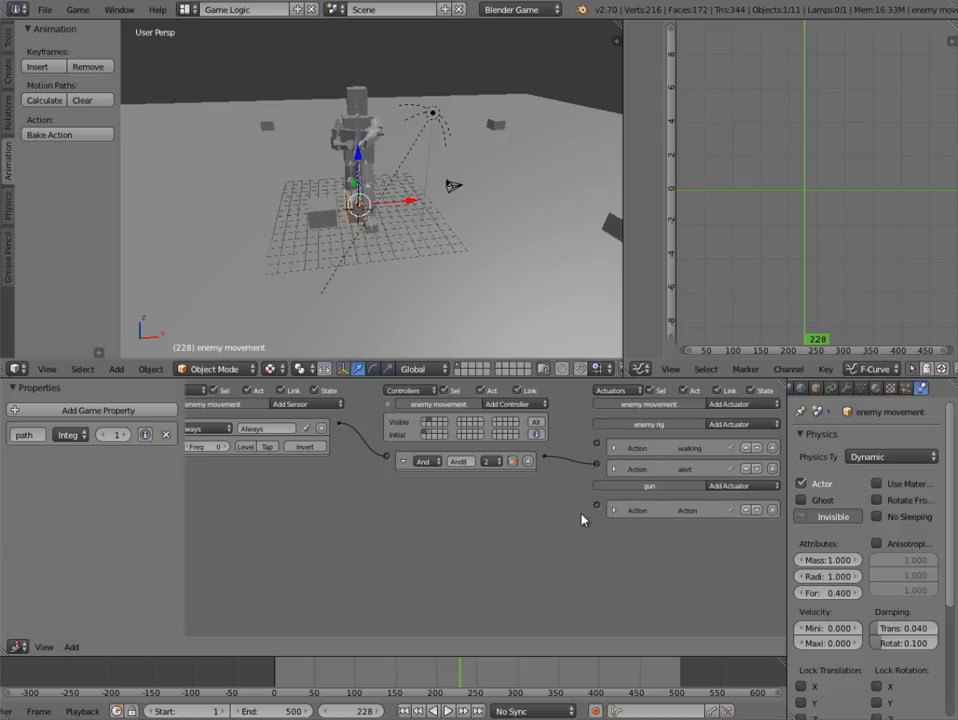
- Add a gun Action actuator playing gunAction.001 from frame 130 to 230 and link it to the state 2 And controller
click(714, 486)
click(716, 497)
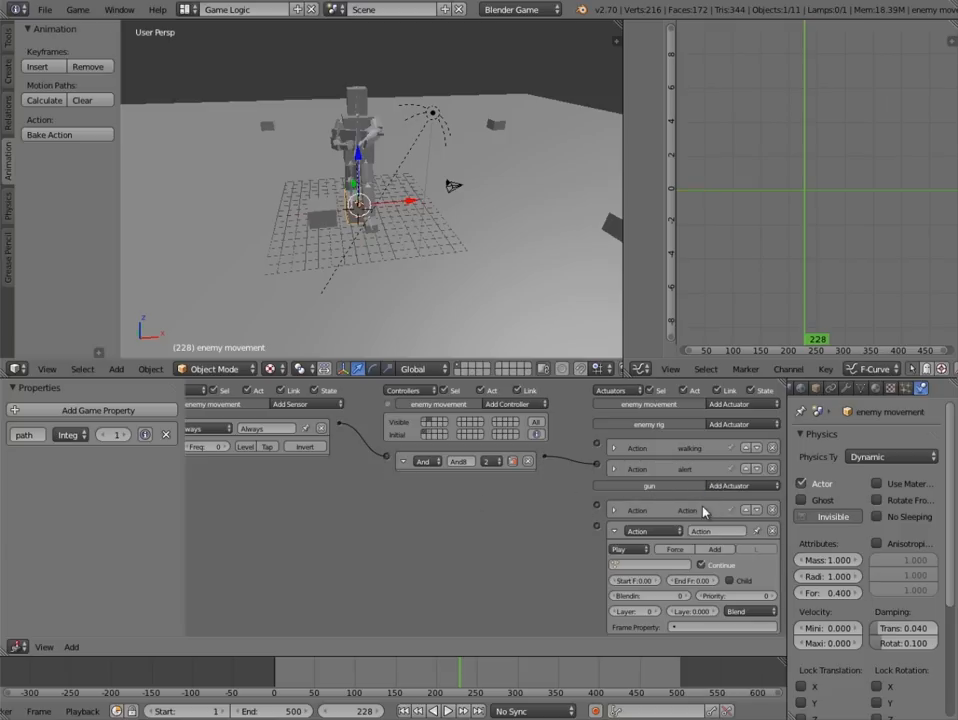
click(660, 565)
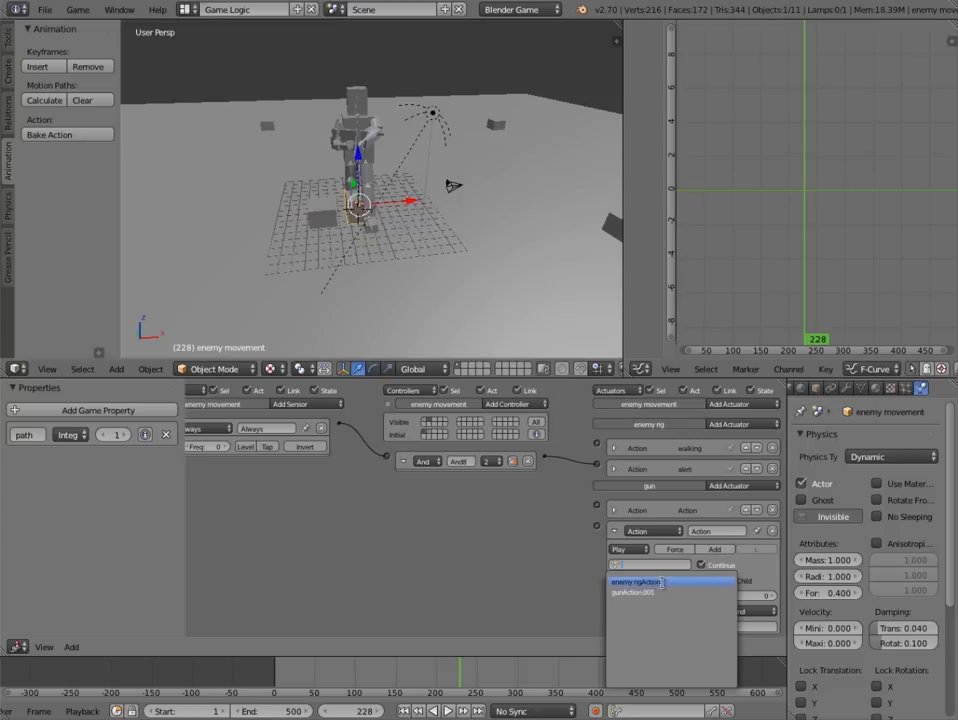
click(661, 594)
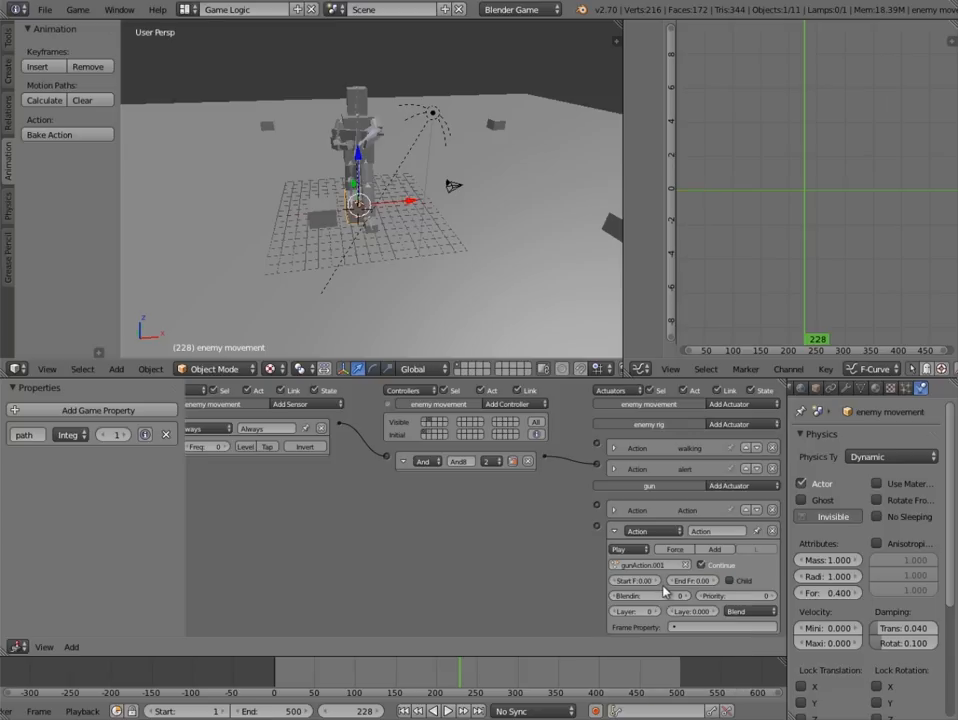
text(130)
key(Return)
click(686, 580)
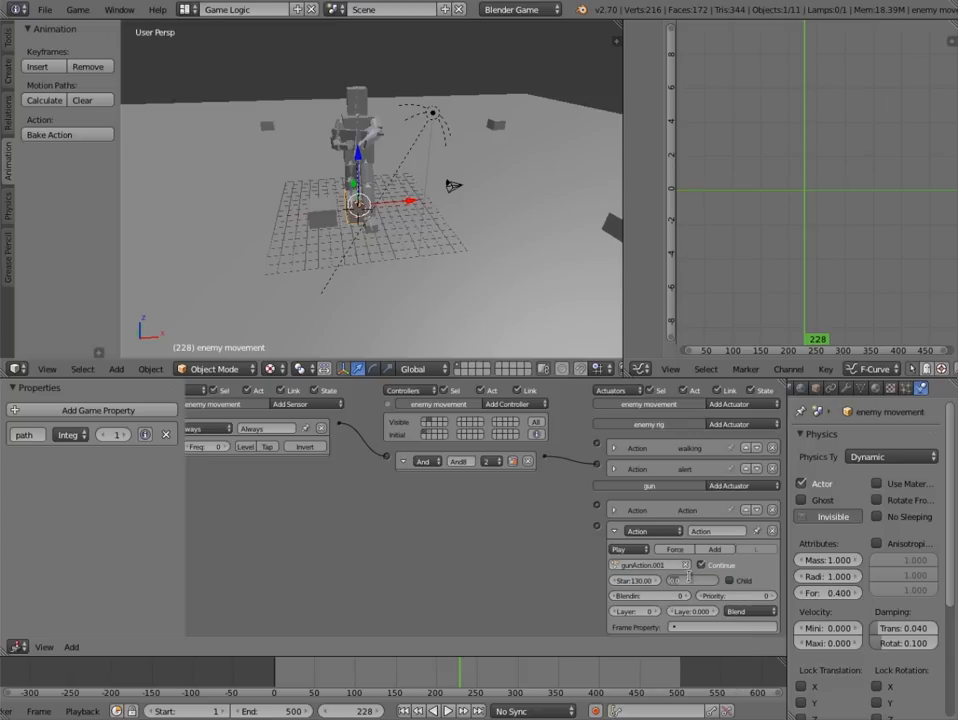
key(Return)
click(615, 531)
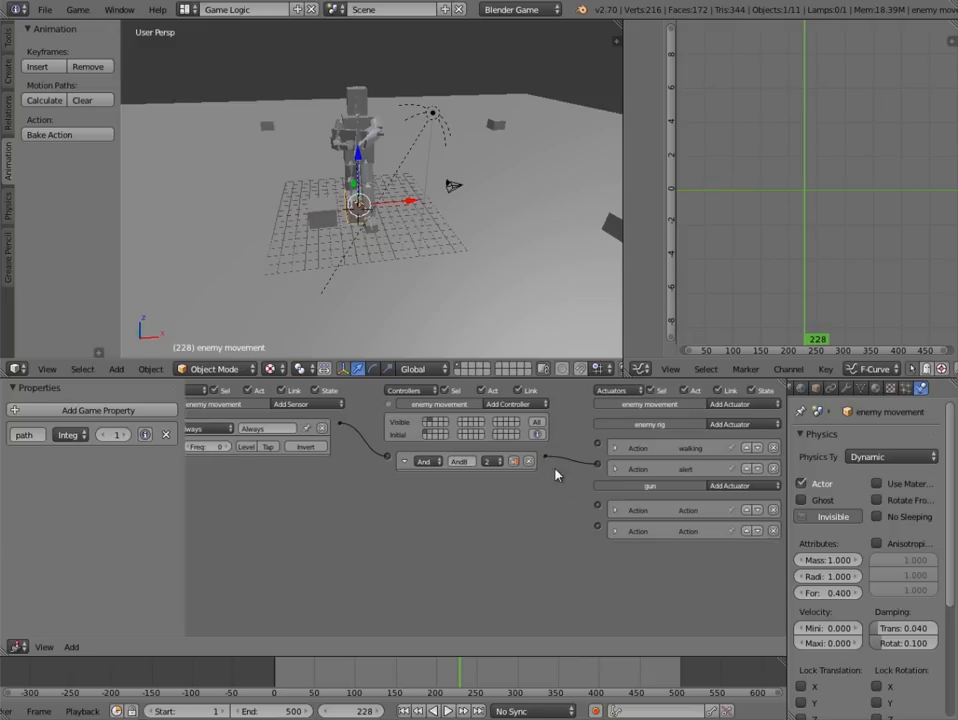
drag(546, 457, 598, 527)
- Rename the gun's existing action actuator walk and its new 130–230 action actuator alert, collapsing both
click(614, 510)
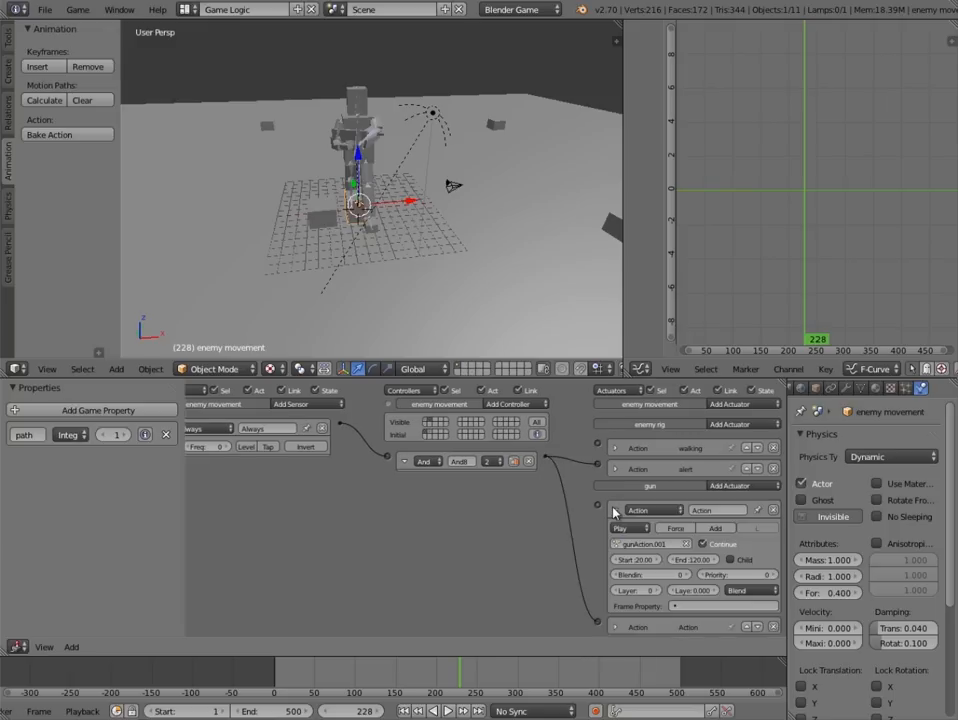
click(708, 510)
click(615, 510)
click(615, 531)
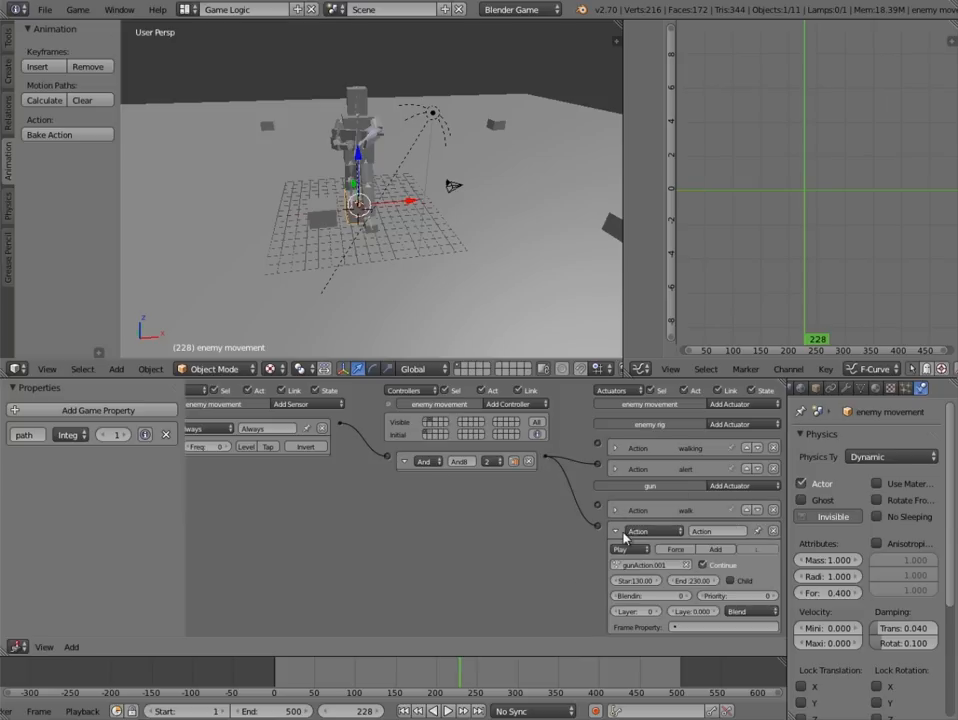
key(BackSpace)
text(alert)
key(Return)
click(617, 531)
scroll(398, 513, down, 1)
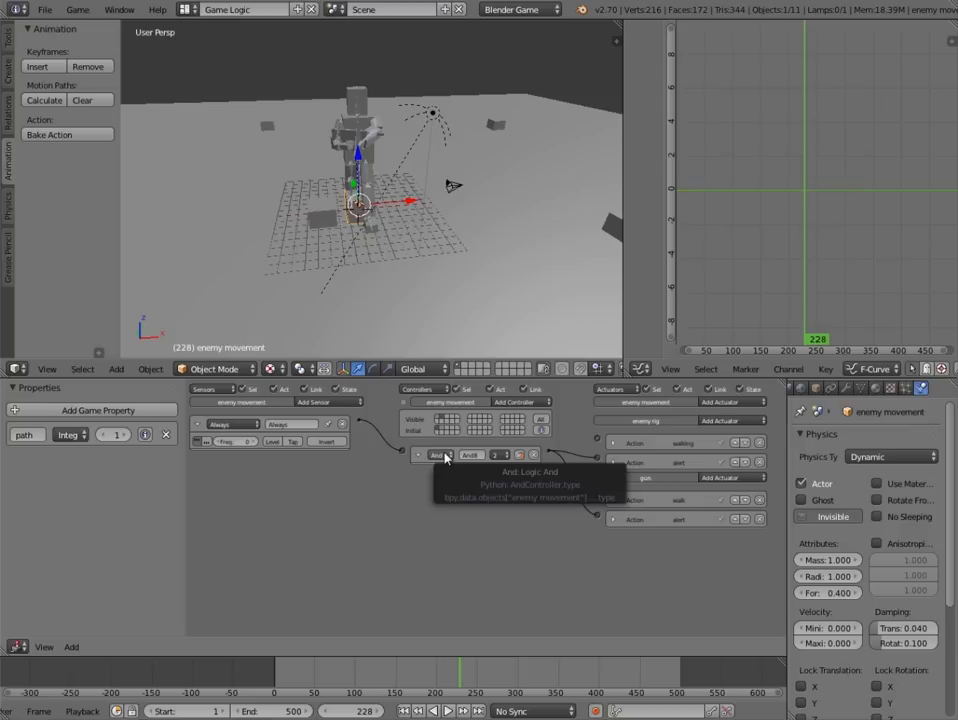
- Show state 1's logic and add a Near sensor and a Message sensor to the enemy movement object
click(439, 420)
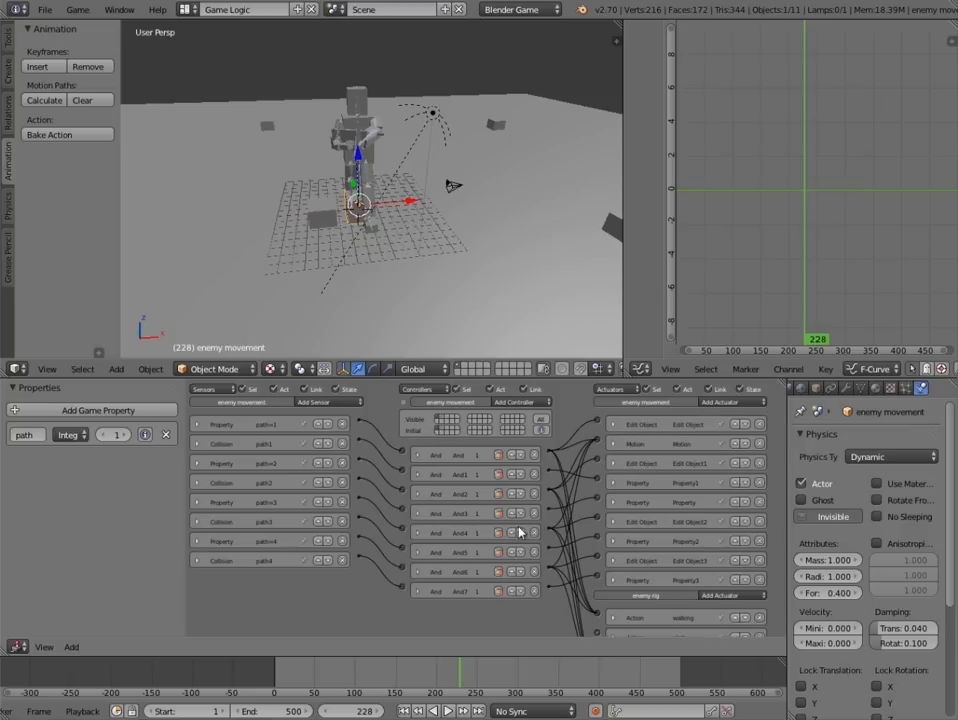
scroll(577, 553, down, 3)
scroll(577, 553, up, 3)
scroll(577, 553, down, 2)
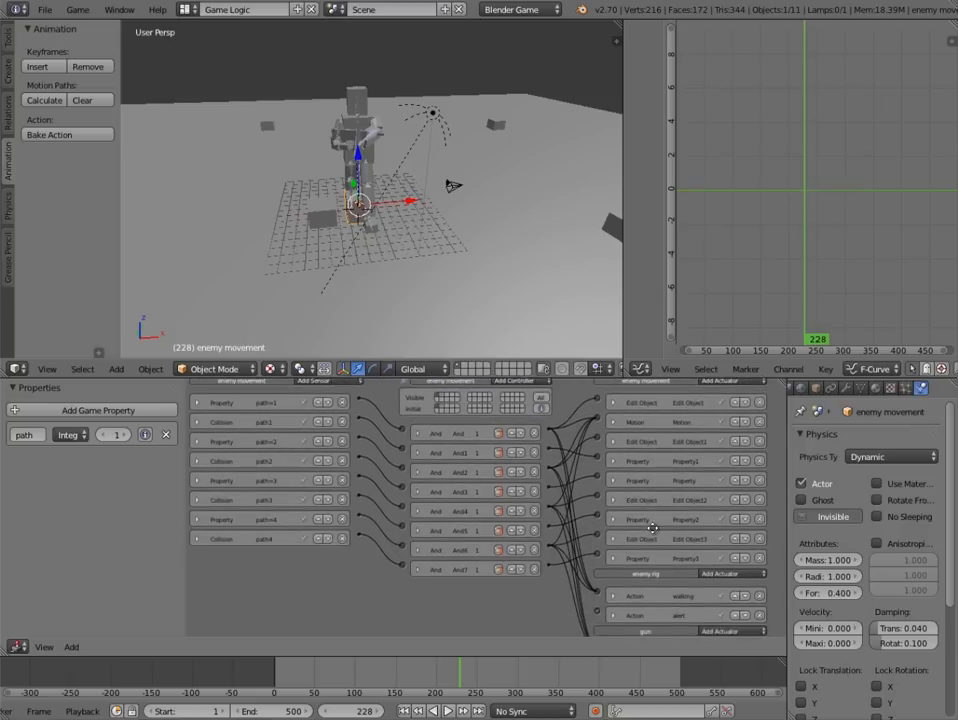
scroll(706, 571, up, 2)
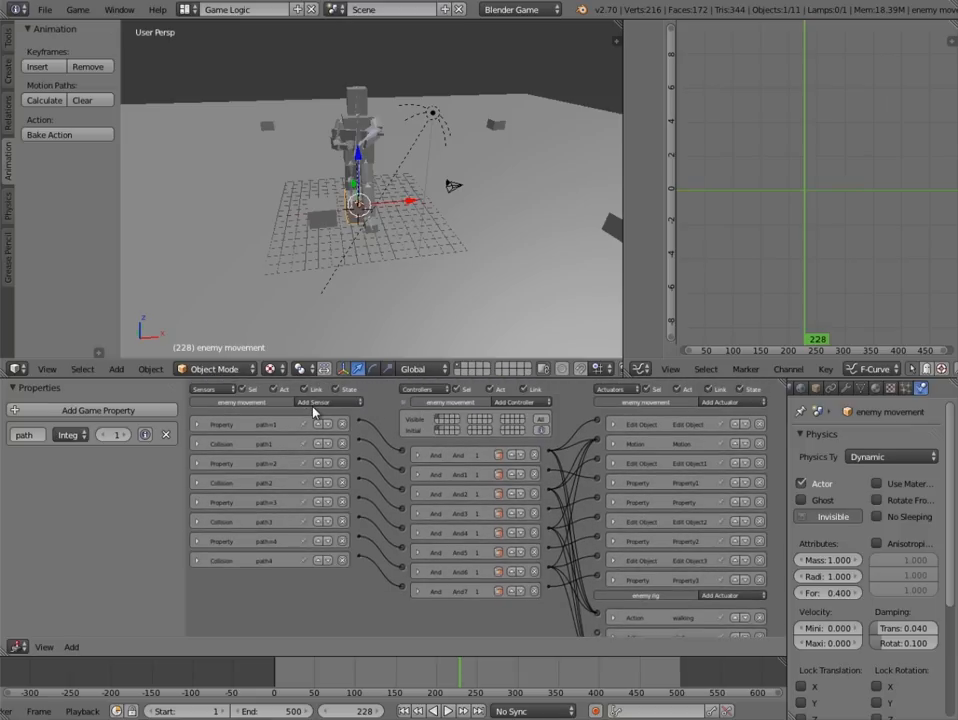
click(313, 402)
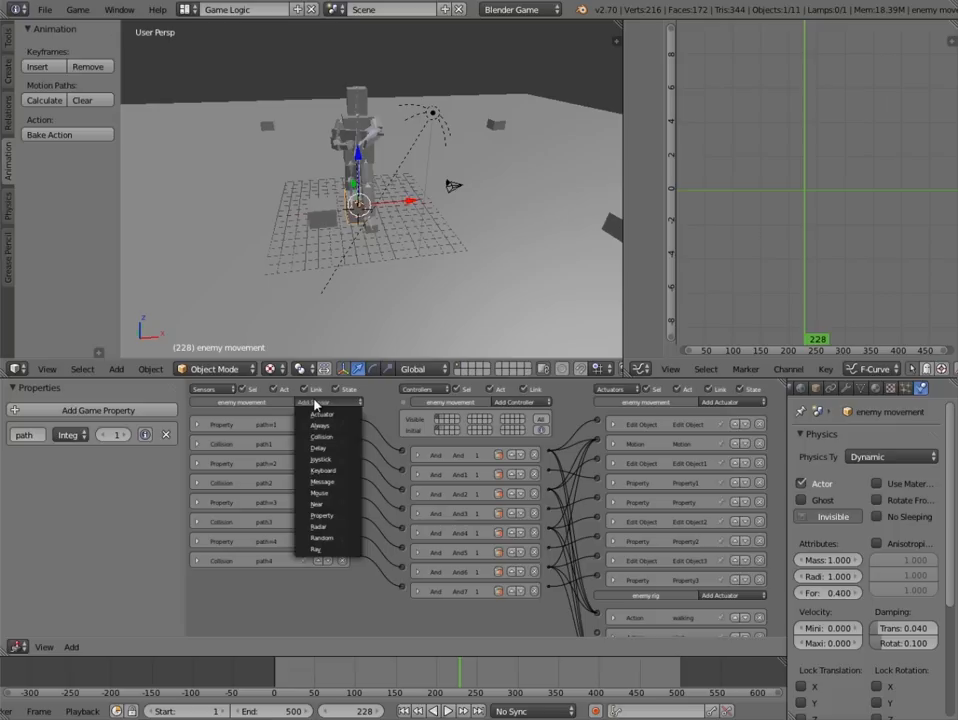
click(324, 504)
scroll(368, 526, down, 1)
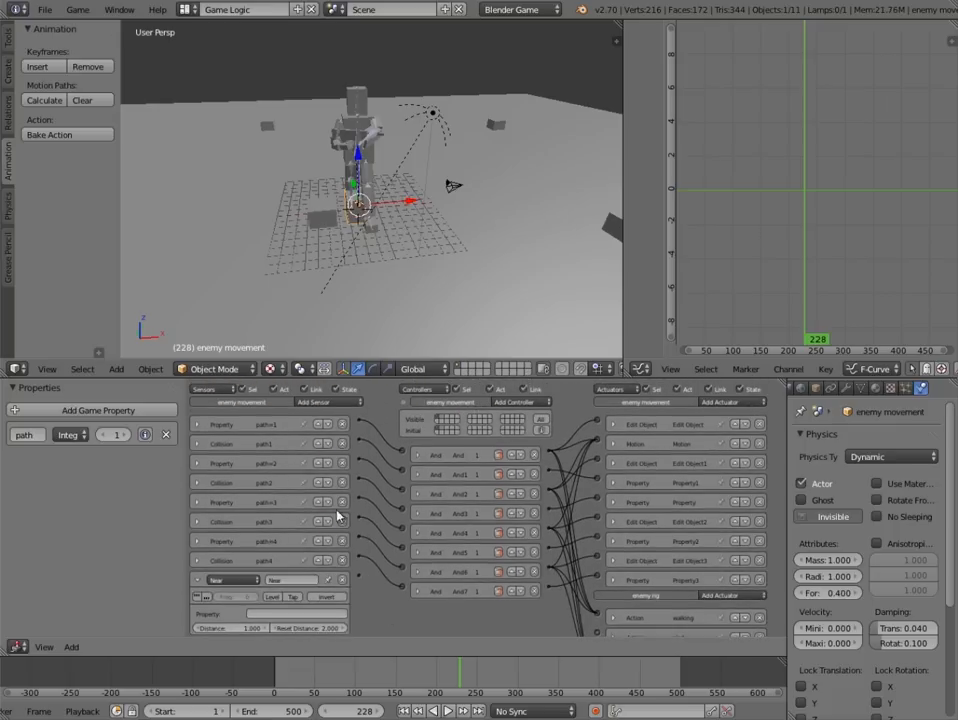
click(309, 402)
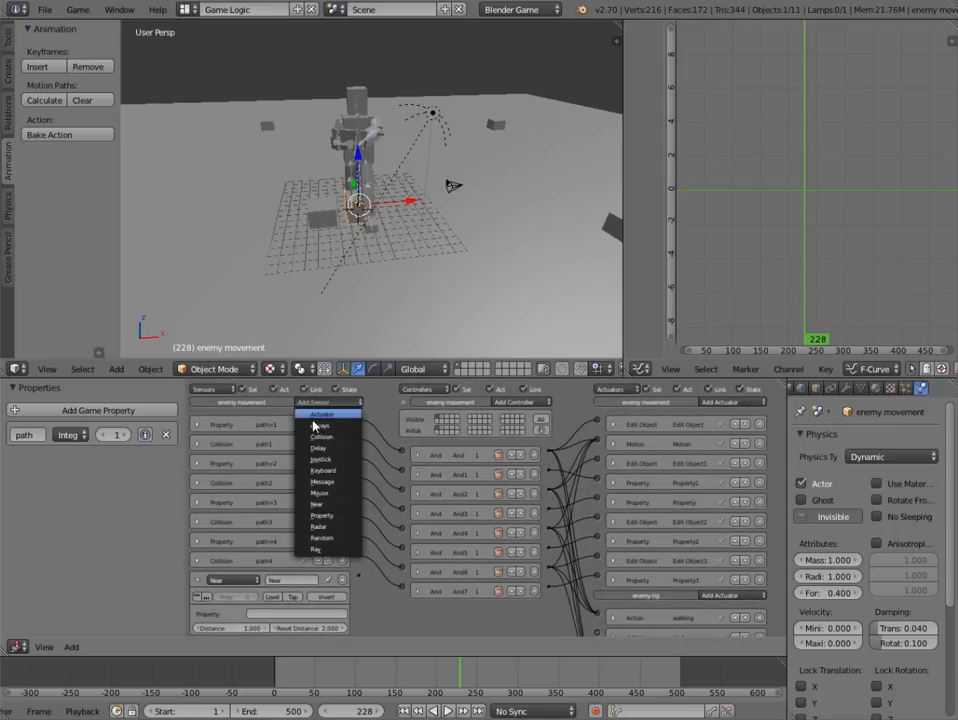
click(320, 484)
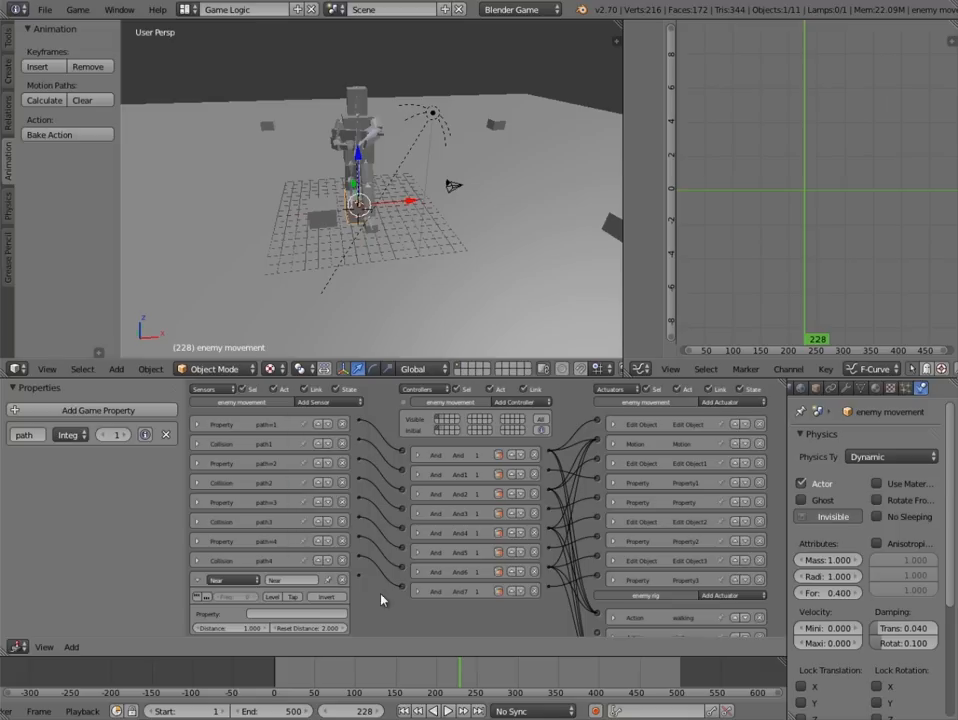
scroll(387, 552, down, 3)
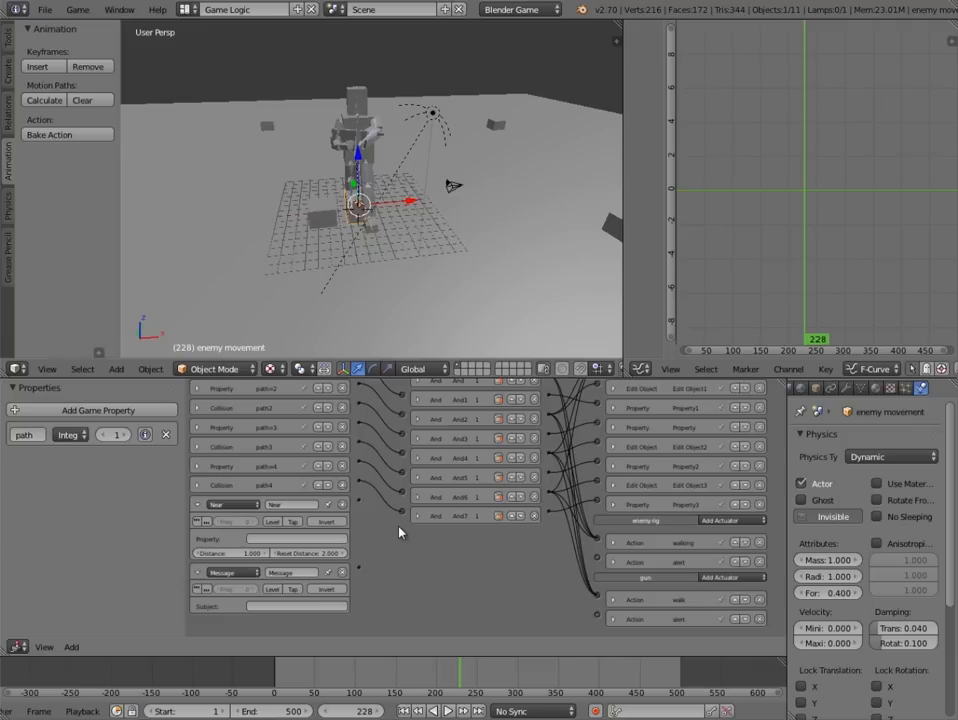
- Add an Or controller in state 1 and link both the Message and the Near sensor to it
key(Home)
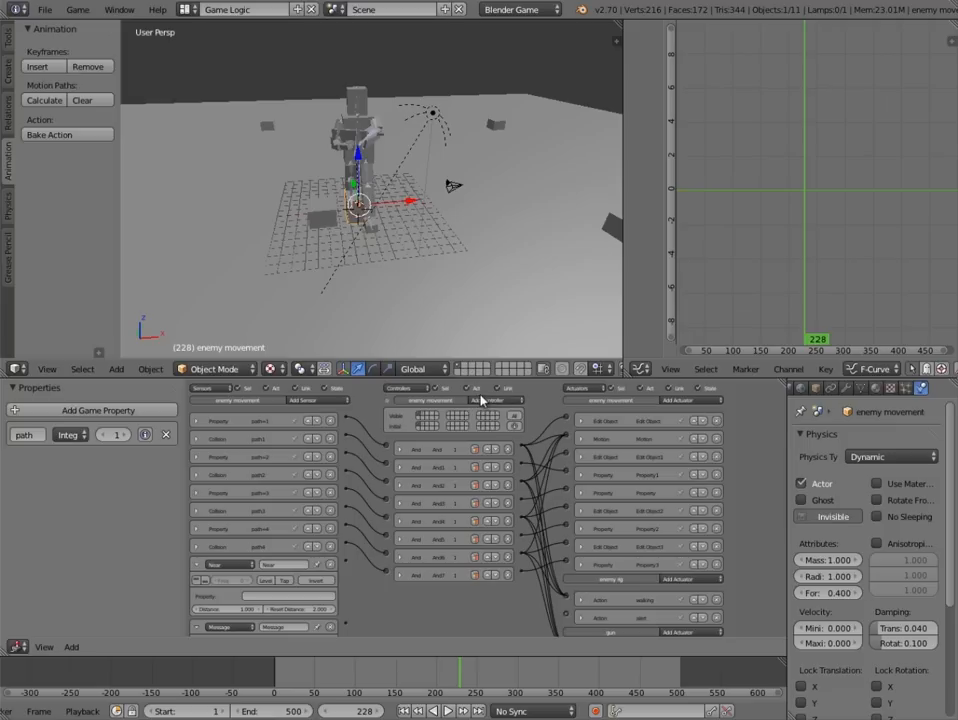
click(487, 400)
click(484, 421)
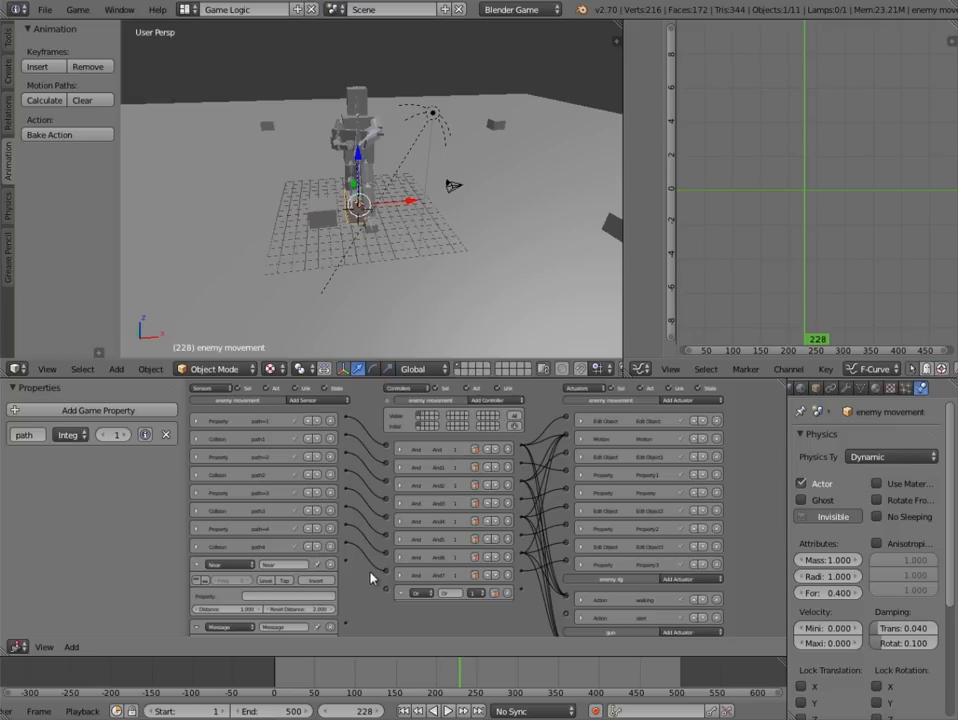
scroll(380, 540, down, 2)
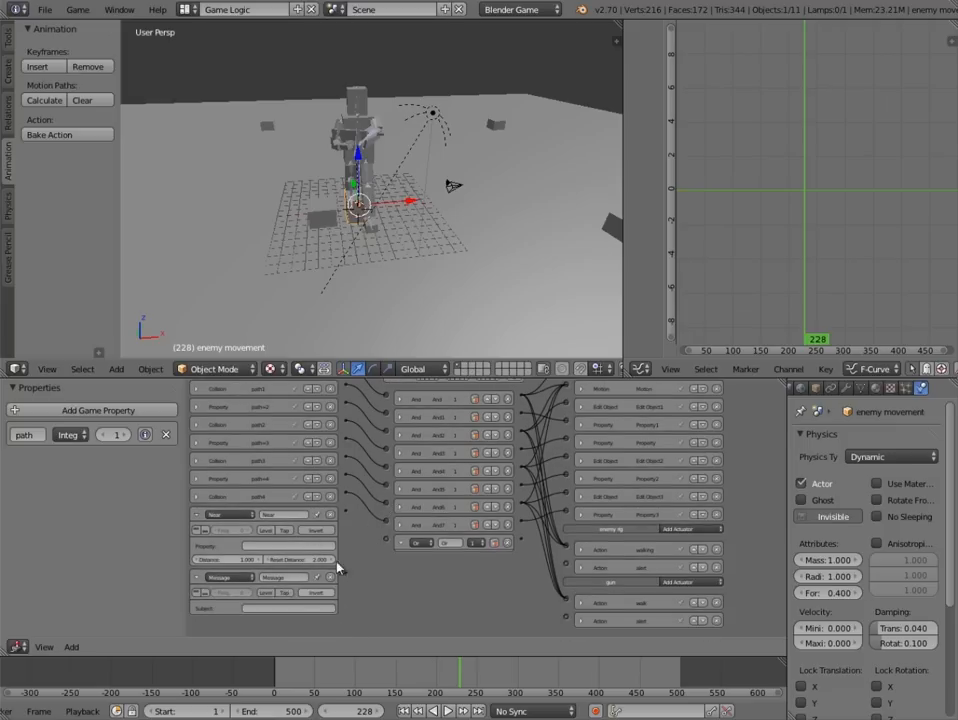
drag(346, 573, 385, 545)
drag(347, 512, 388, 546)
scroll(540, 555, up, 2)
- Add a State actuator to enemy movement that sets state 2, and link the Or controller to it
click(673, 400)
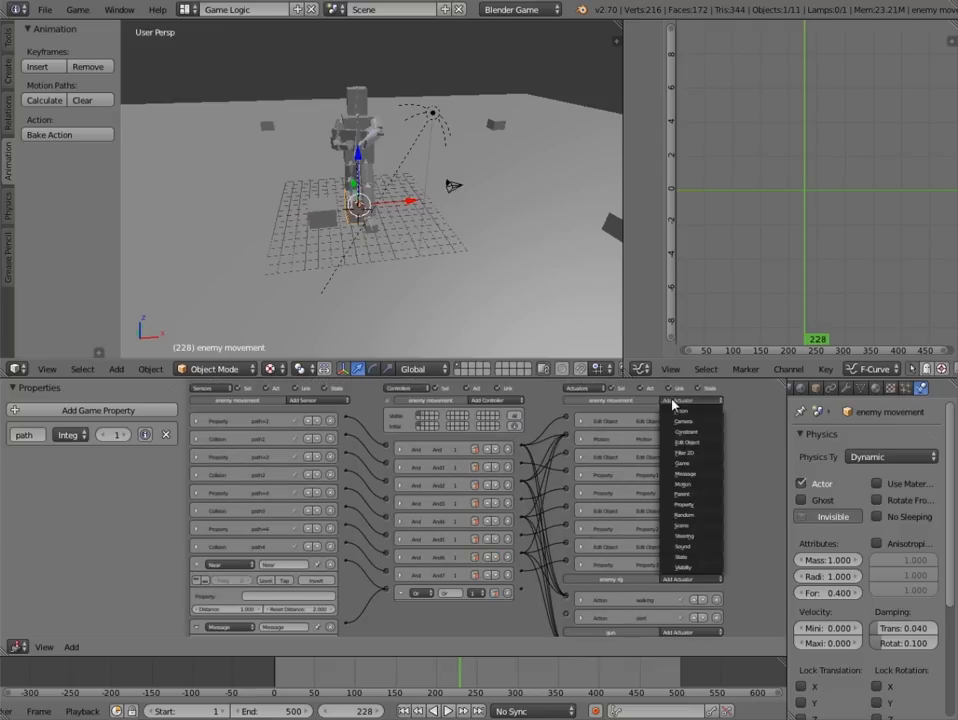
click(687, 556)
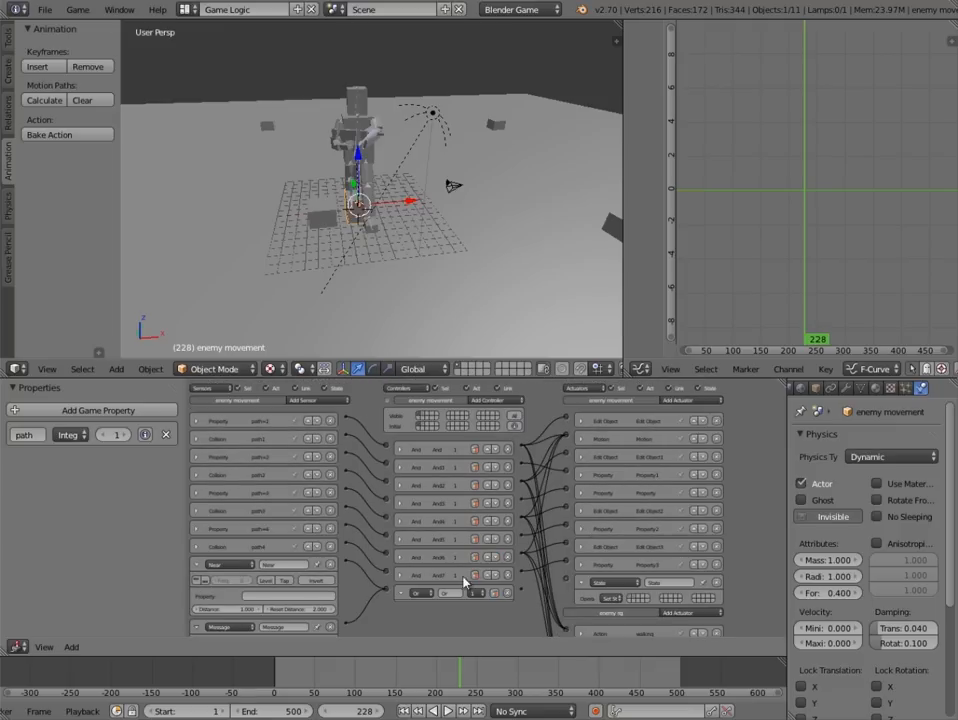
scroll(463, 582, down, 2)
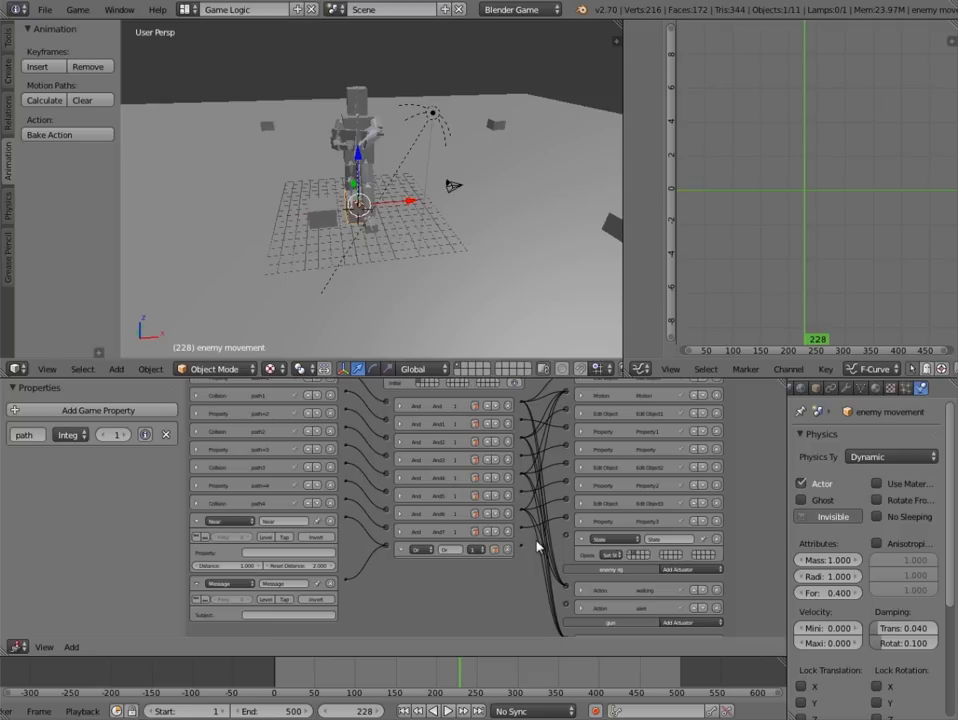
scroll(430, 562, up, 1)
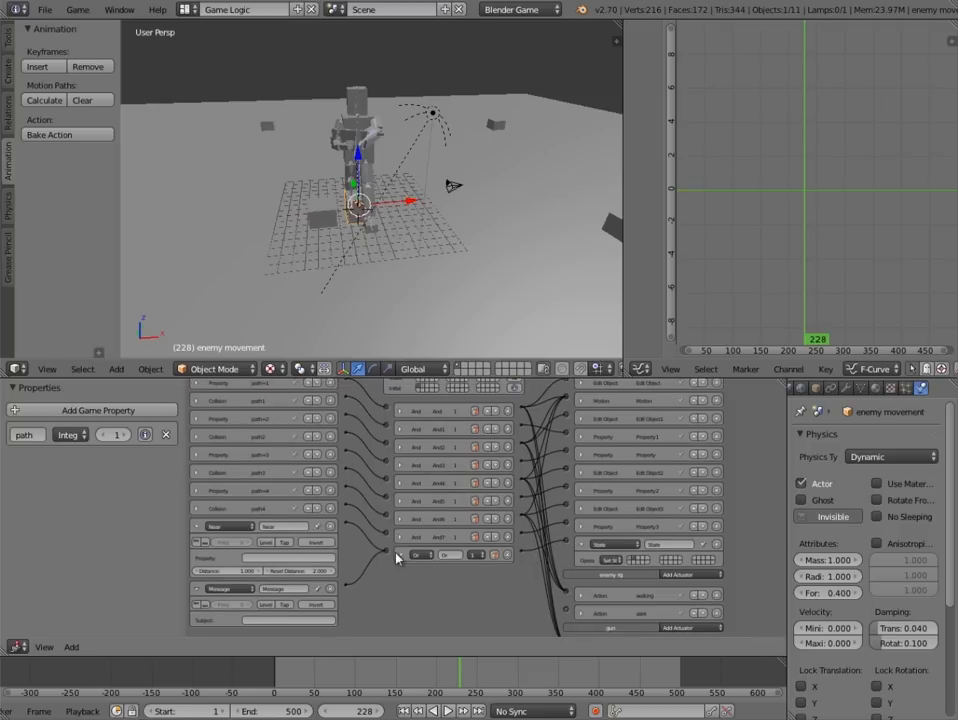
- Set the Near sensor's distance to 15 and its reset distance to 17
middle_drag(383, 599, 396, 567)
scroll(271, 558, up, 5)
middle_drag(271, 558, 445, 511)
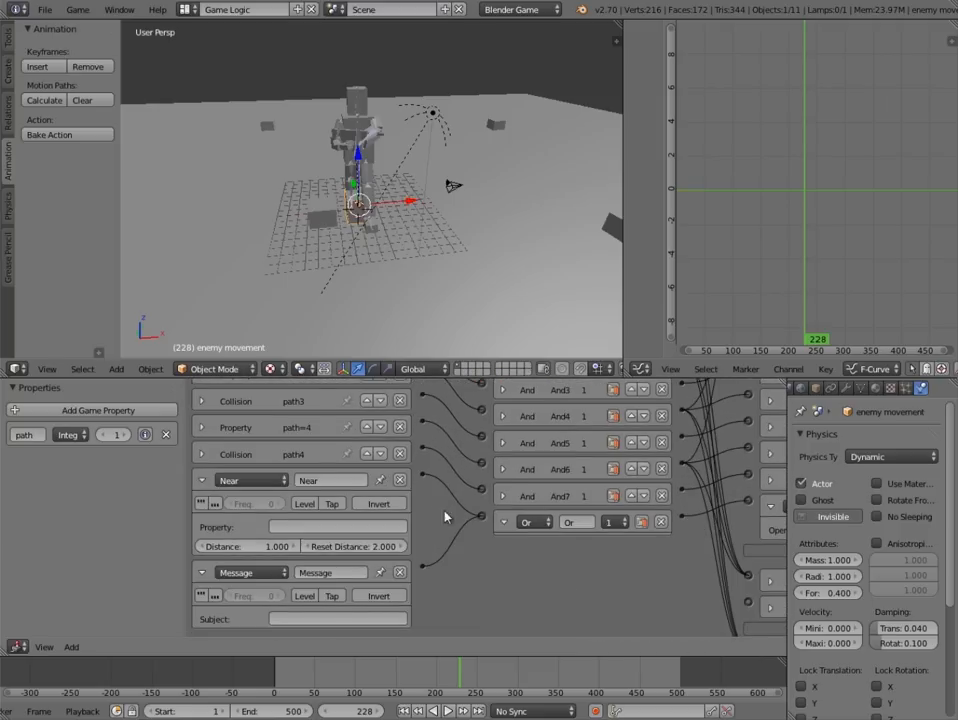
scroll(290, 450, up, 1)
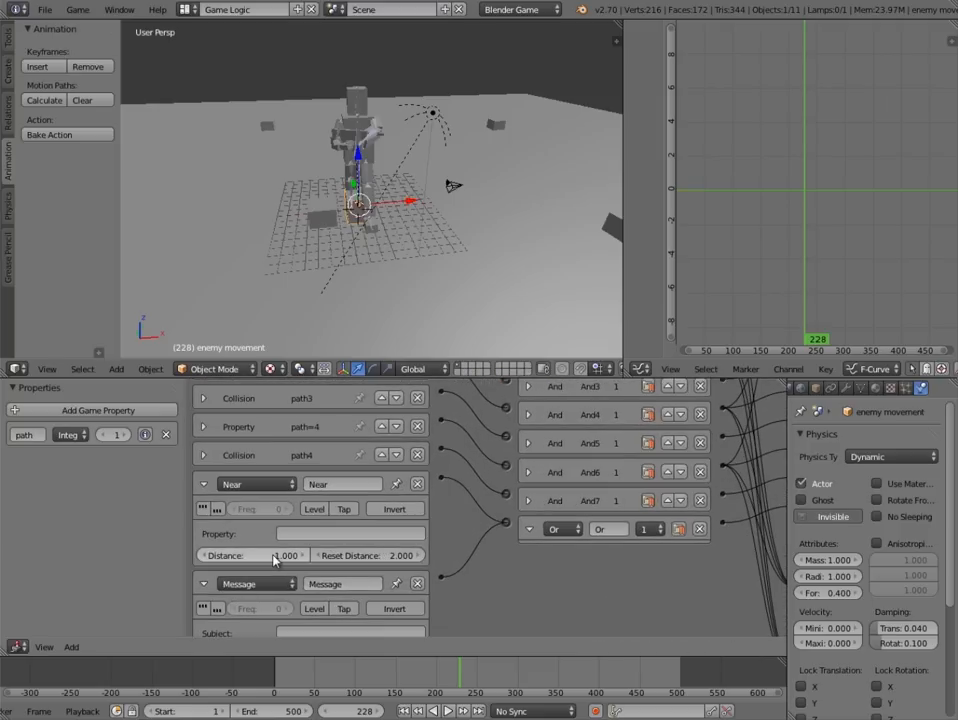
middle_drag(392, 252, 317, 309)
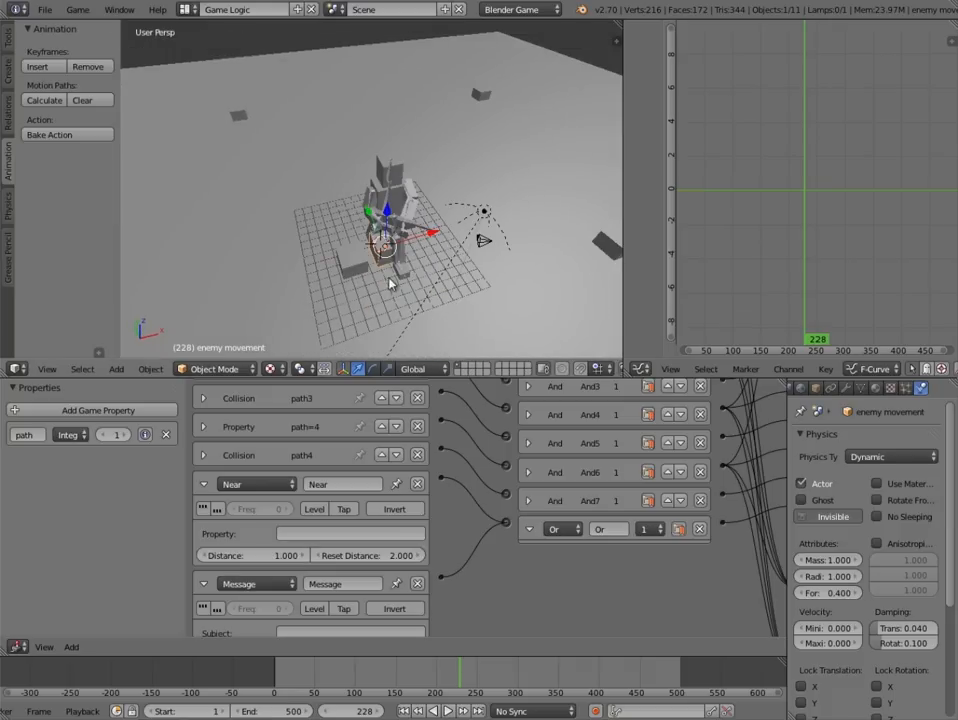
scroll(385, 281, down, 3)
middle_drag(389, 280, 401, 242)
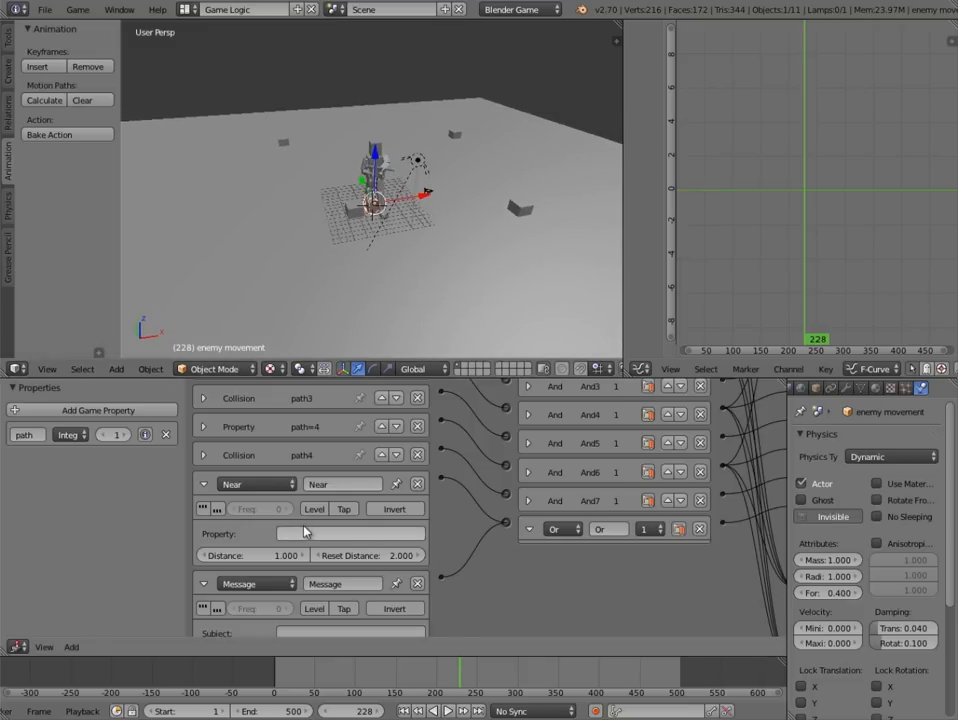
click(269, 556)
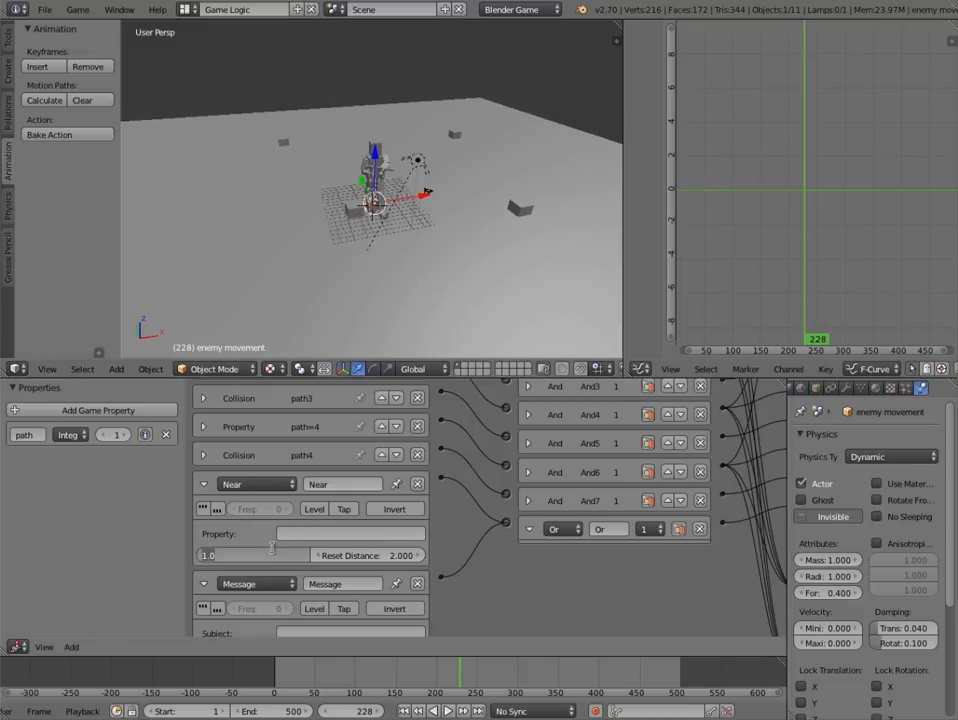
key(Return)
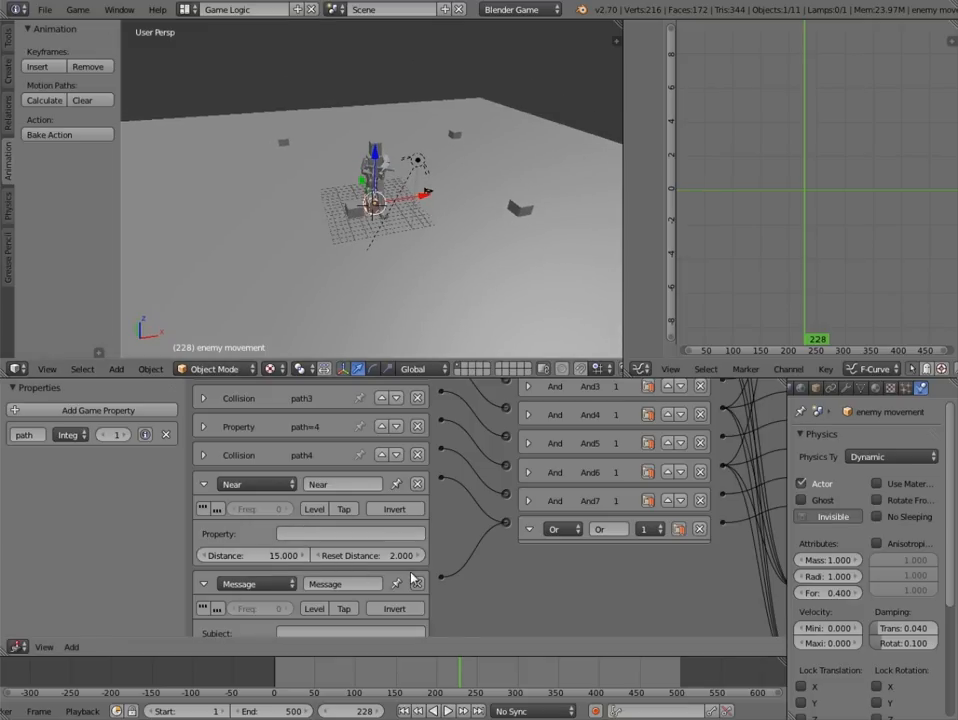
click(363, 554)
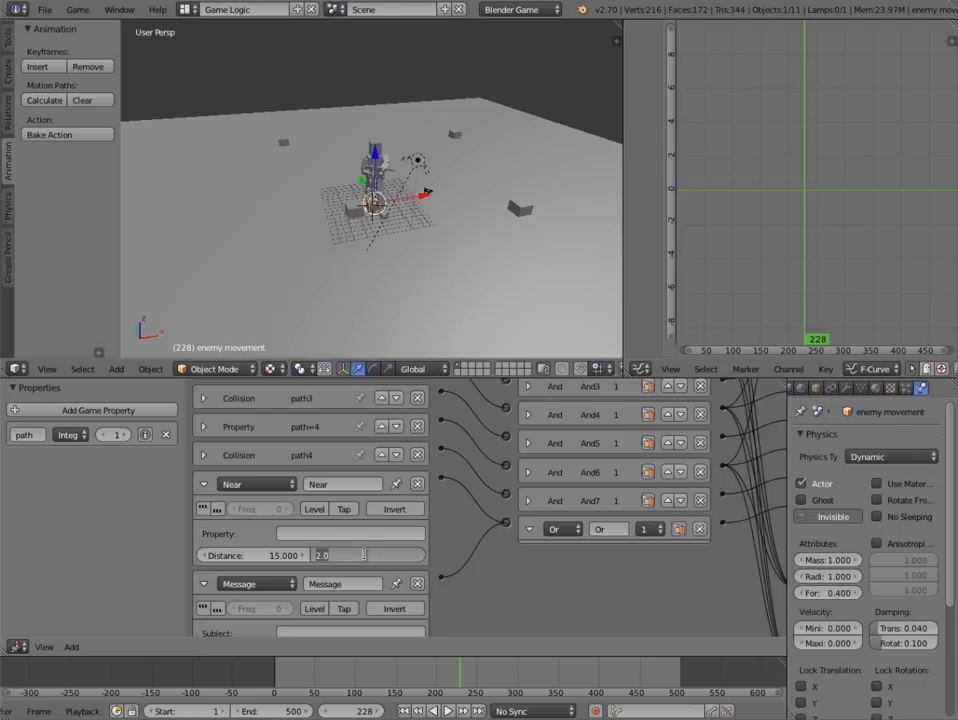
text(17)
key(Return)
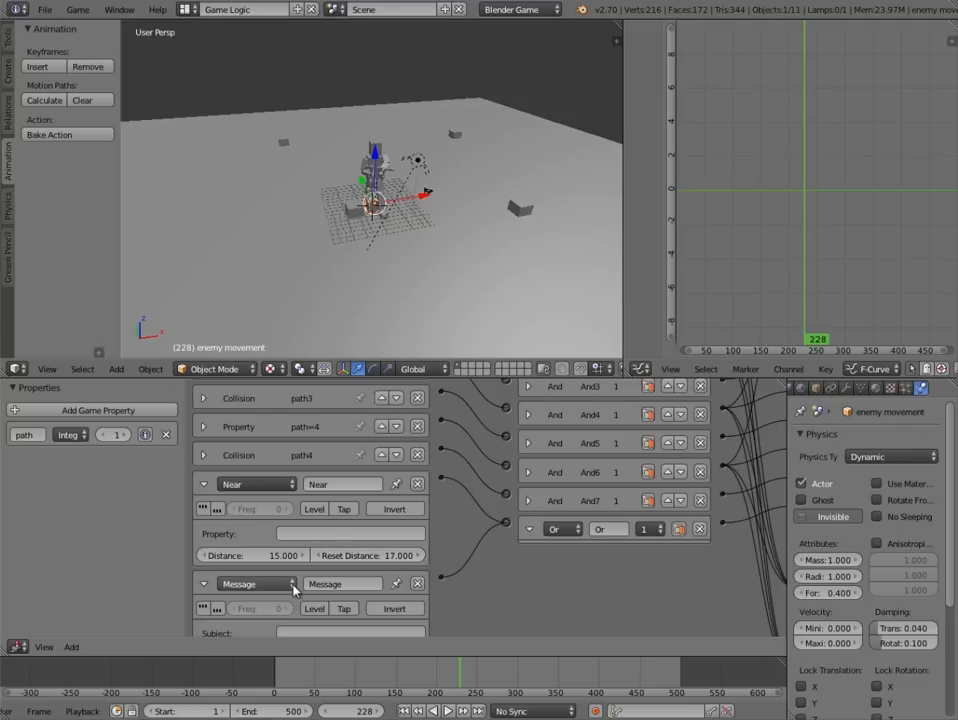
- Make the Near sensor detect the property player and collapse the sensor
click(328, 532)
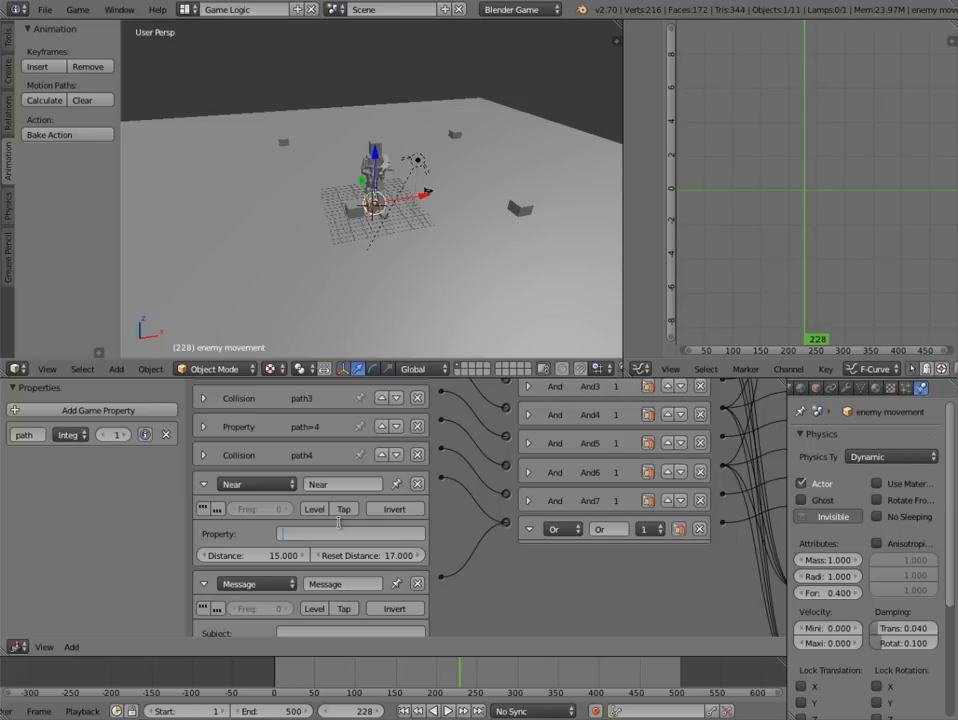
text(player)
key(Return)
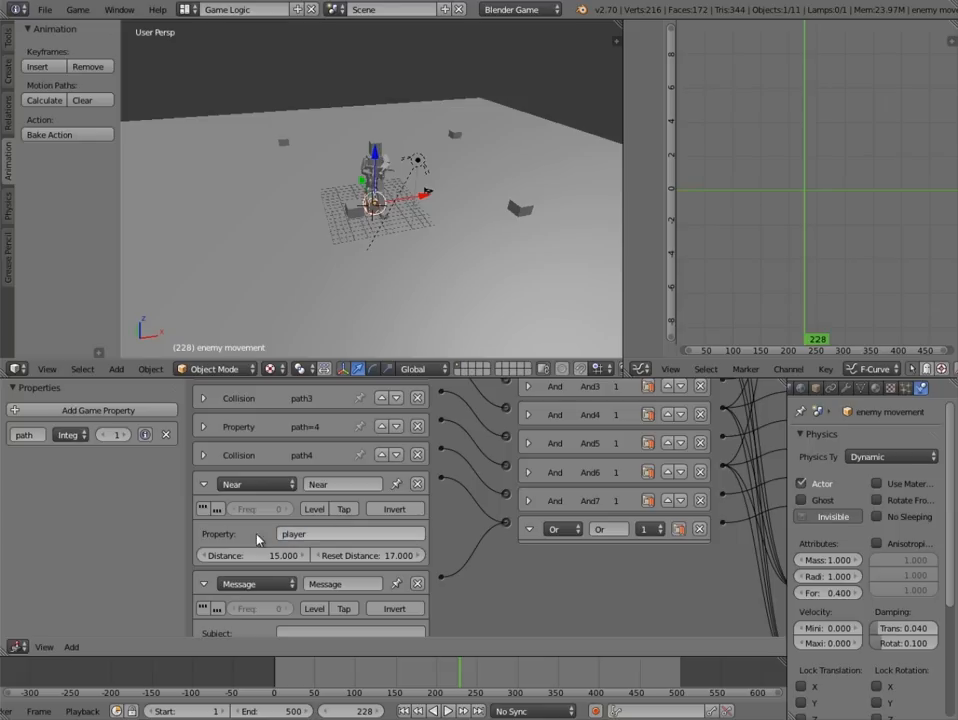
click(203, 484)
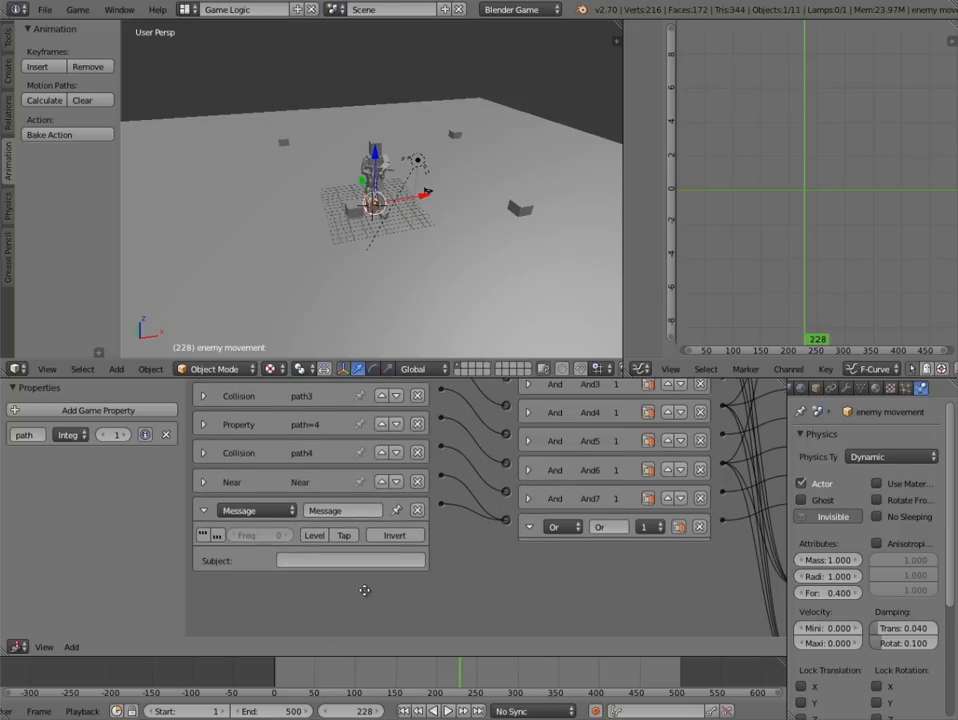
- Set the Message sensor's subject to noise and collapse the sensor
scroll(314, 540, down, 1)
click(325, 537)
text(noise)
key(Return)
scroll(465, 388, up, 1)
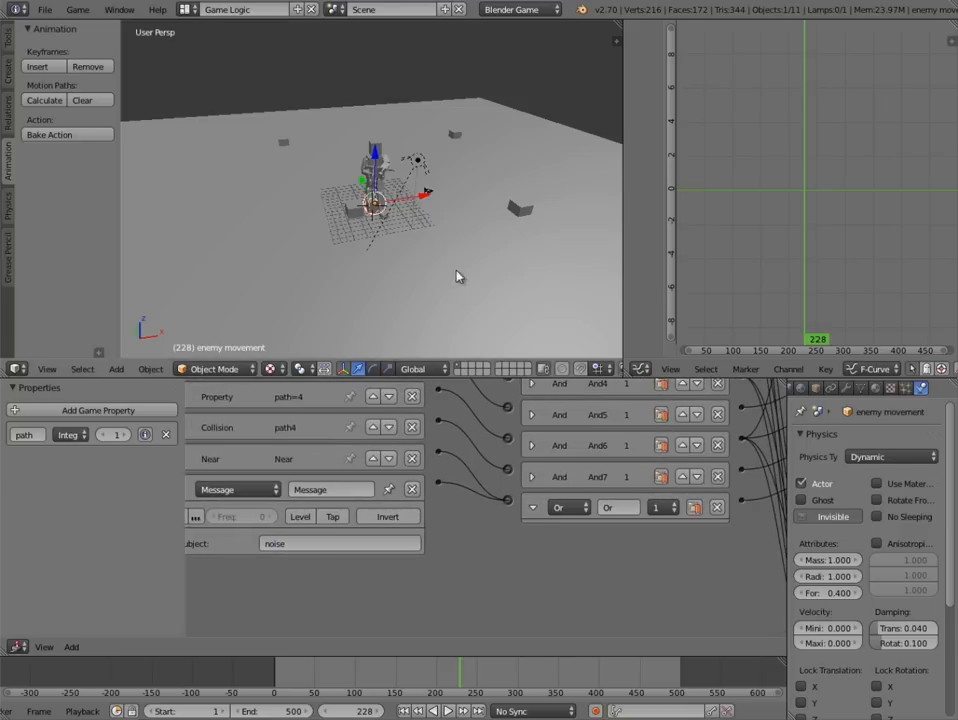
middle_drag(530, 234, 503, 268)
scroll(503, 268, down, 2)
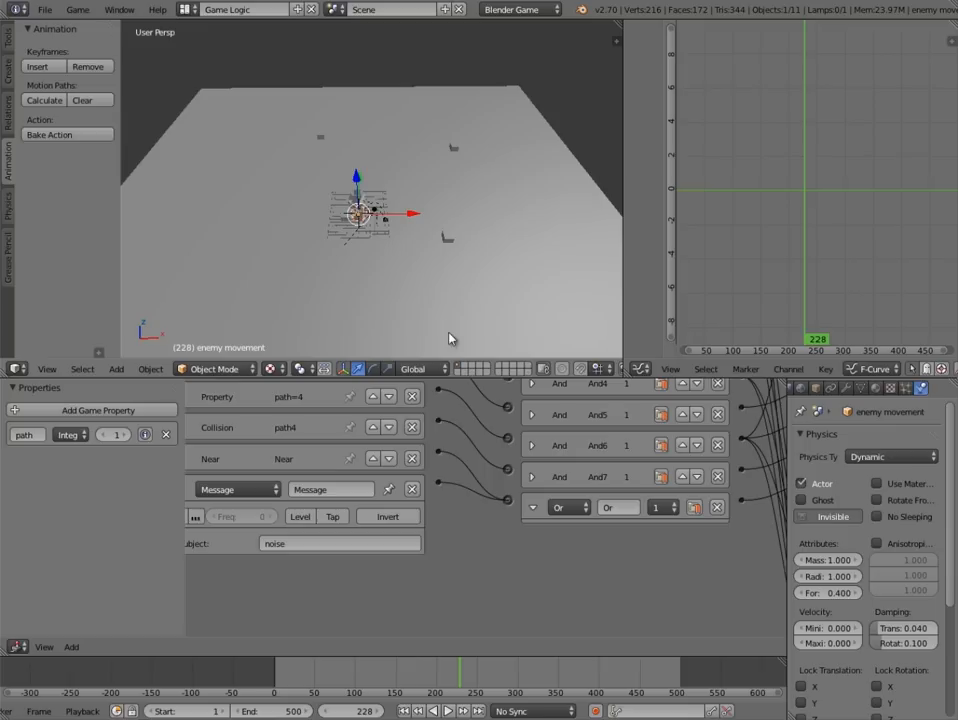
middle_drag(449, 339, 503, 318)
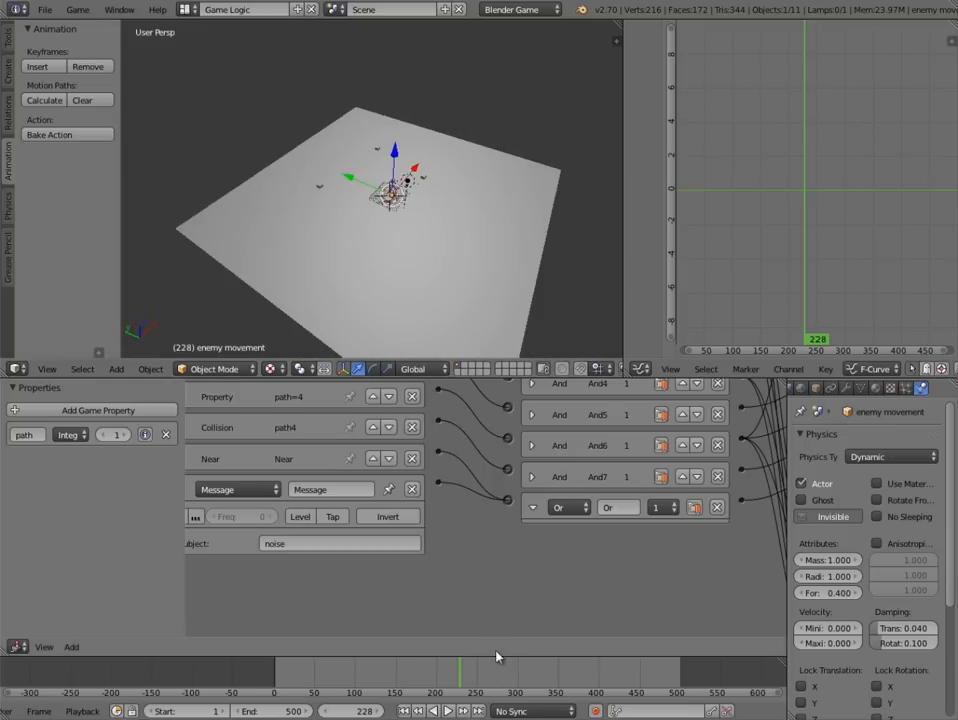
scroll(450, 231, up, 5)
middle_drag(449, 231, 436, 236)
middle_drag(312, 539, 415, 574)
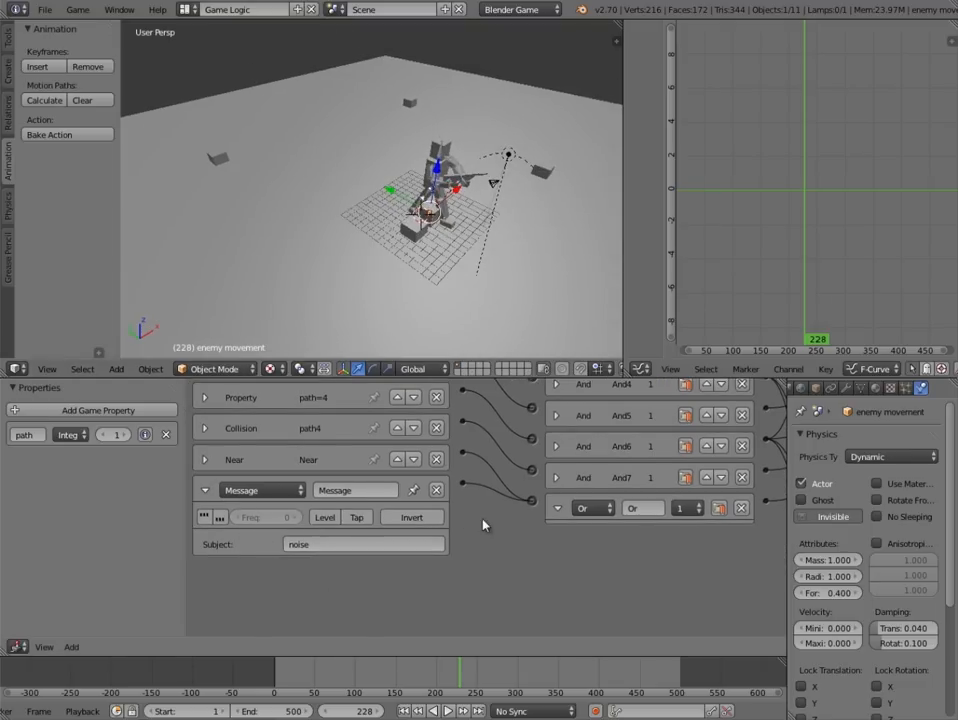
click(205, 491)
- Collapse the new State actuator in state 1 and switch the visible logic to state 2
middle_drag(553, 515, 289, 553)
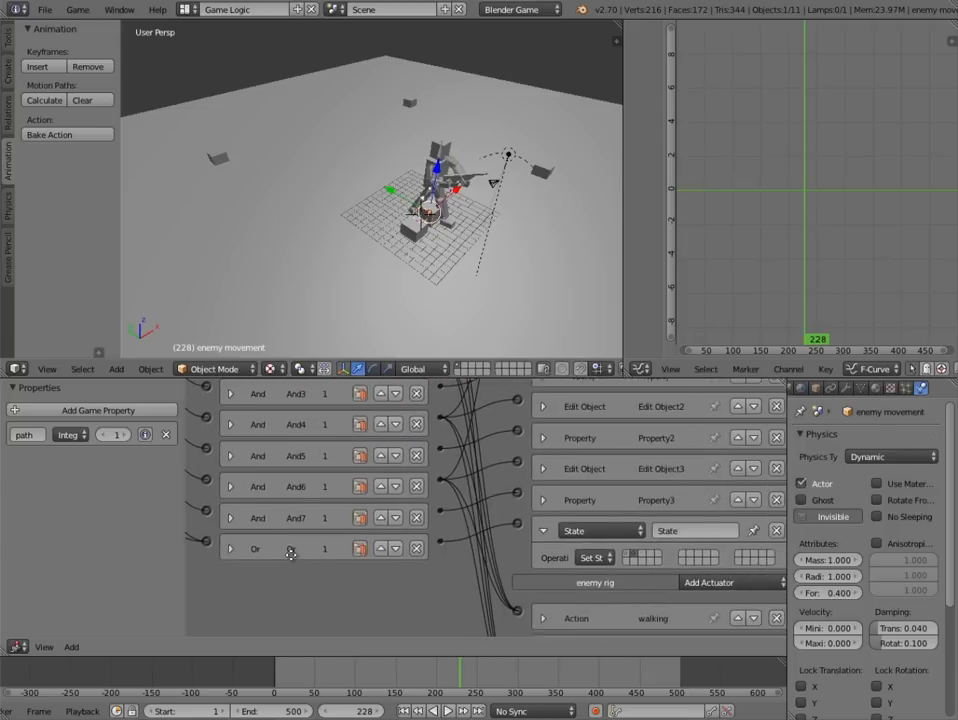
click(532, 520)
scroll(494, 518, down, 8)
middle_drag(462, 410, 432, 464)
scroll(408, 477, up, 8)
click(421, 436)
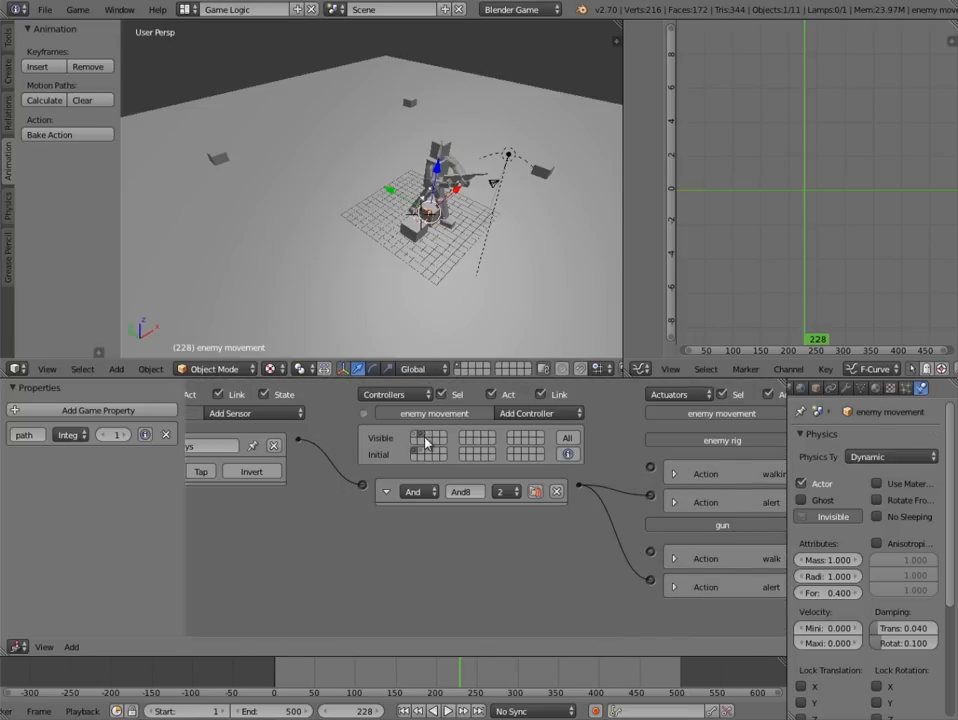
- Add a State actuator to the enemy movement object while state 2 is displayed
scroll(443, 534, down, 2)
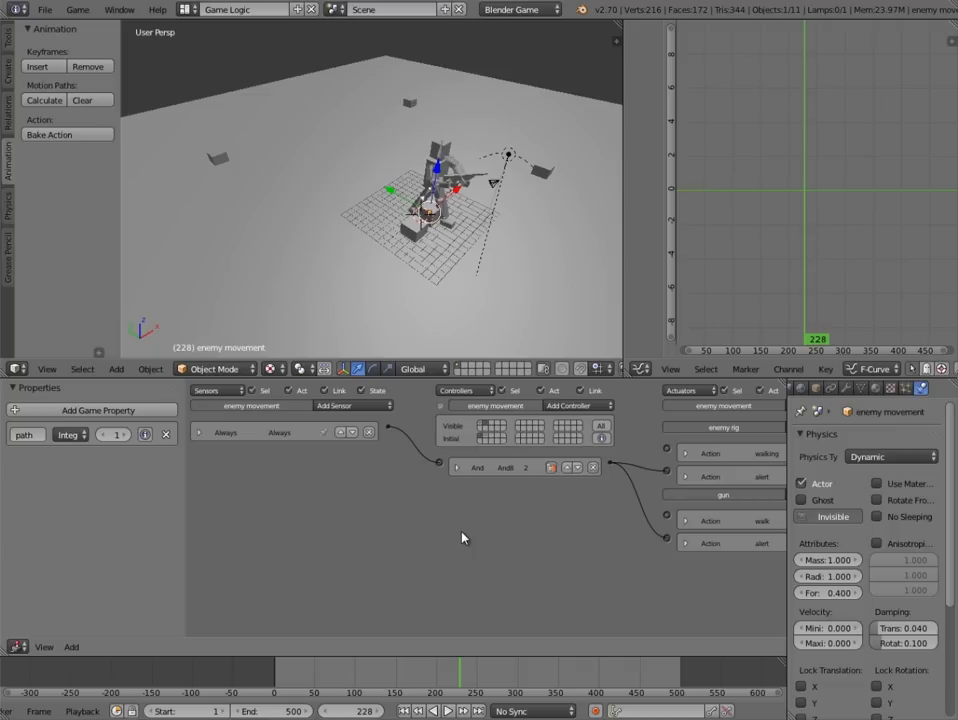
ctrl+scroll(517, 505, right, 5)
click(733, 406)
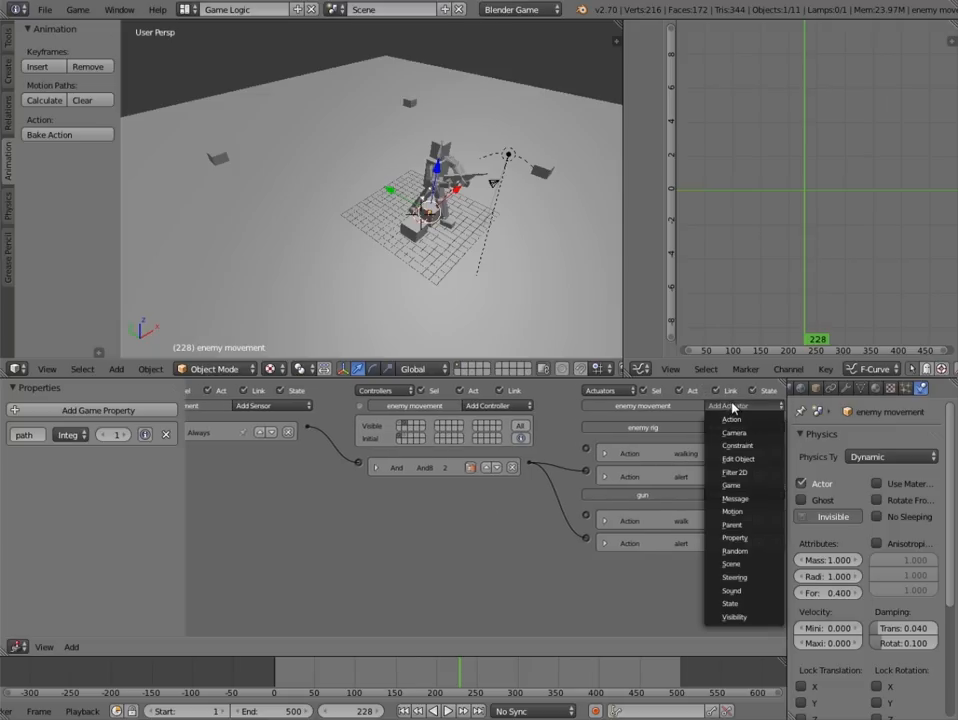
click(730, 604)
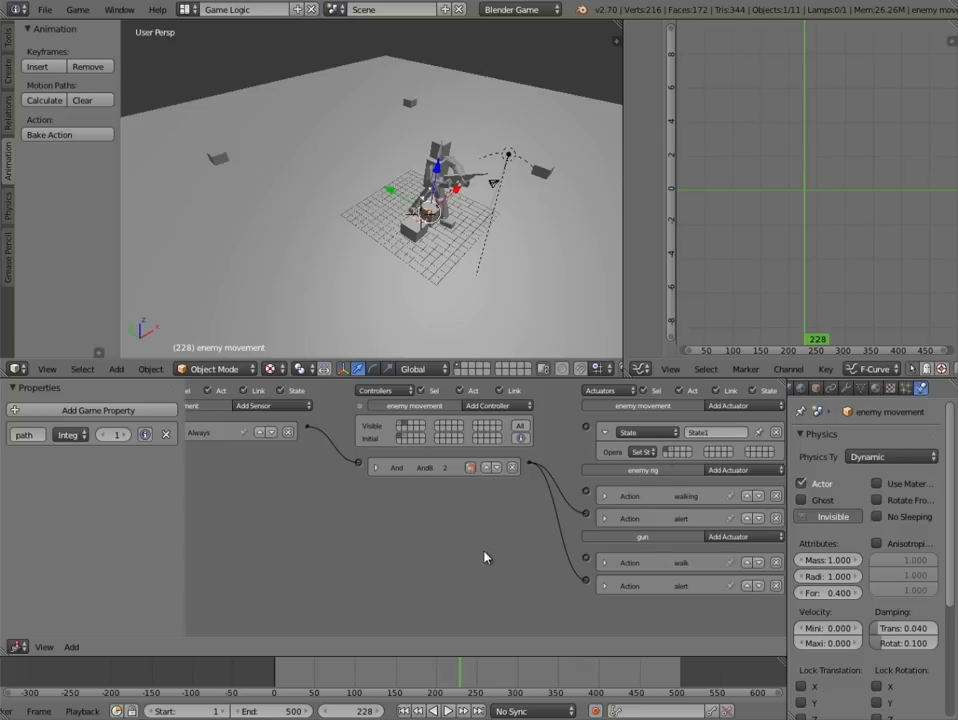
- Add an integer game property named timer with the value 66 to the enemy movement object
middle_drag(487, 558, 535, 562)
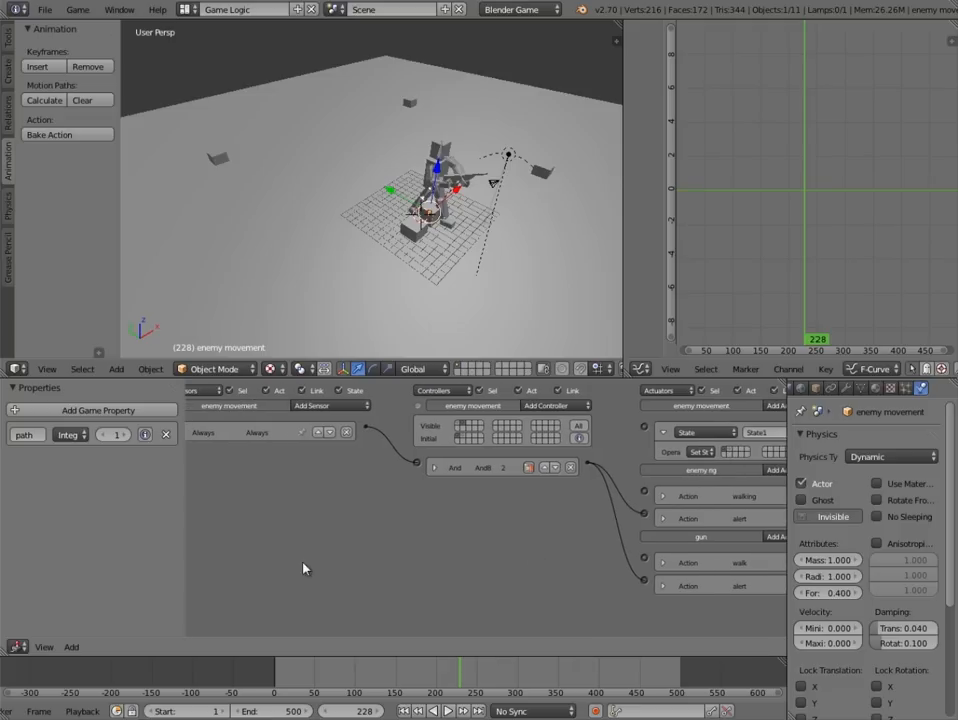
click(82, 409)
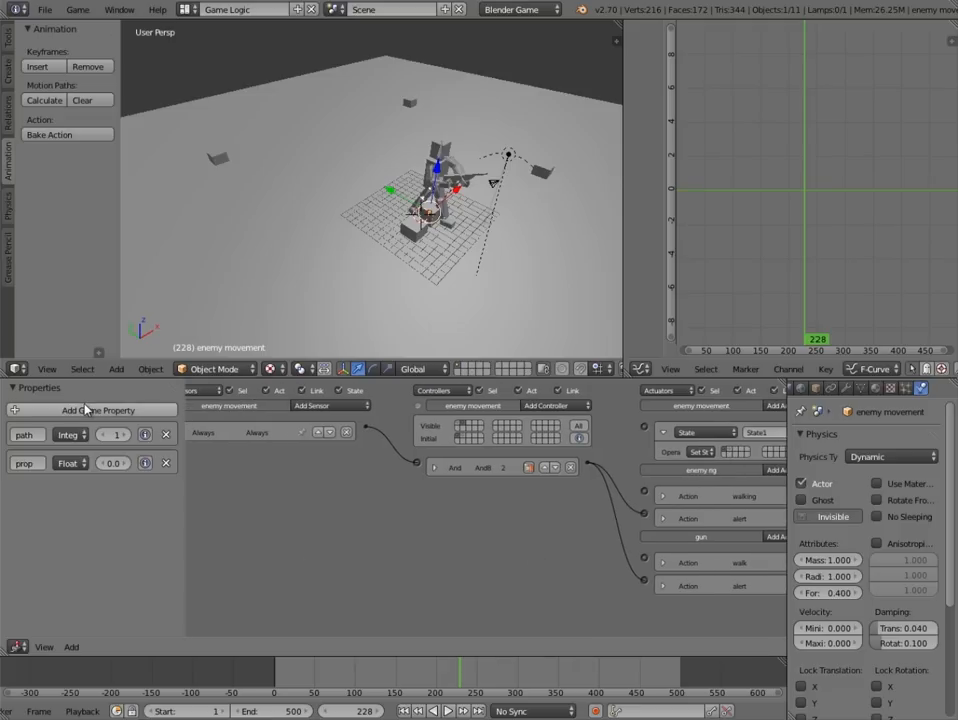
double_click(40, 463)
text(timer)
key(Return)
click(68, 463)
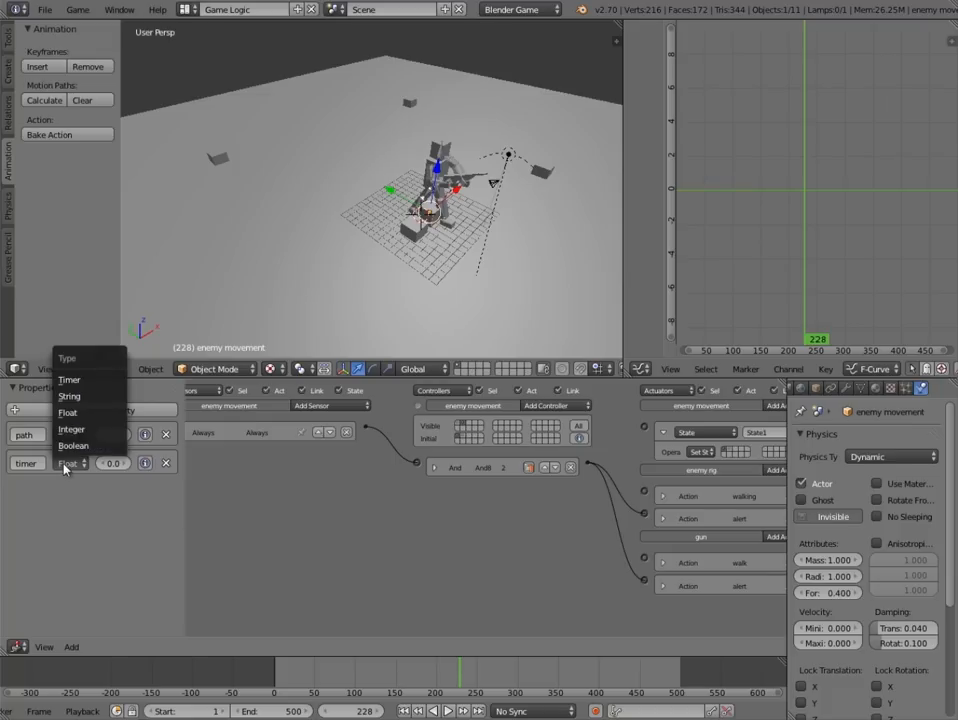
click(75, 430)
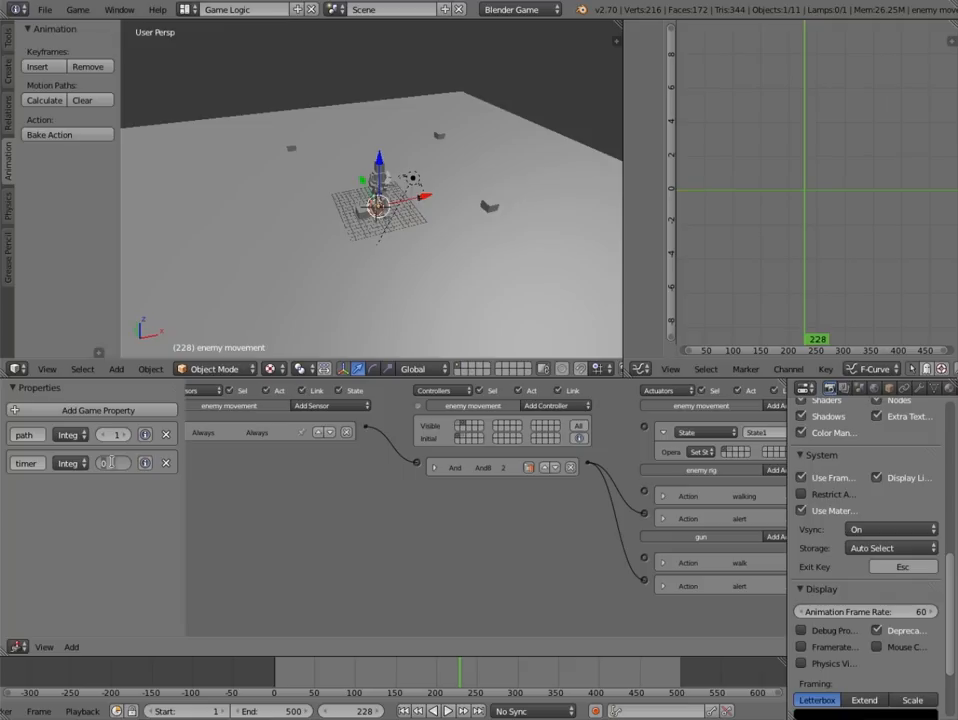
- Add a Property actuator to enemy movement in Add mode that changes the timer property by -1
middle_drag(551, 503, 451, 501)
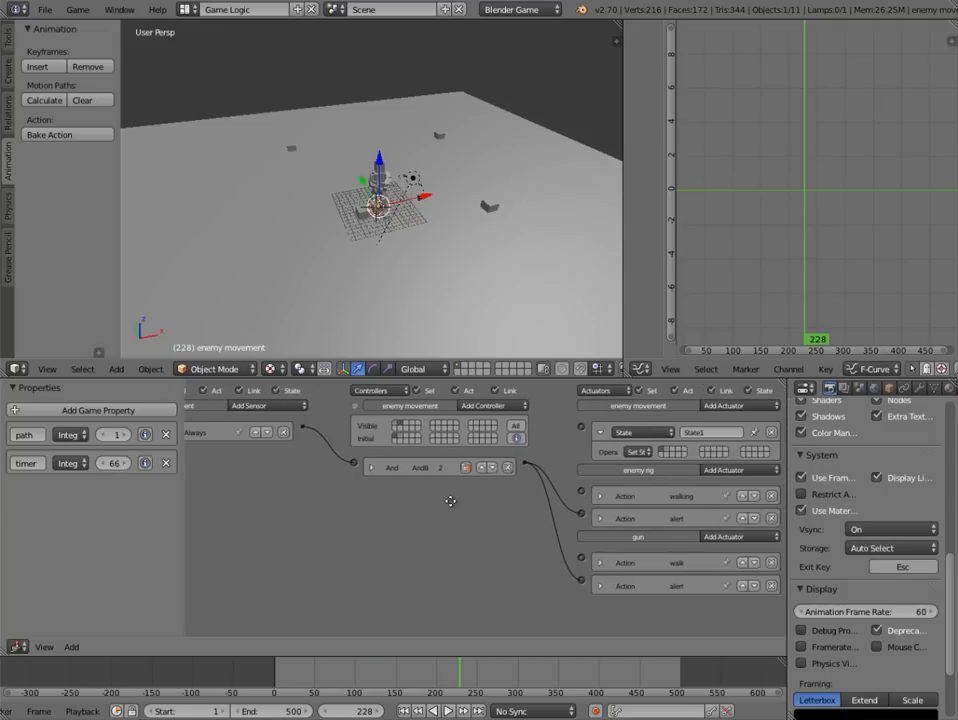
click(712, 406)
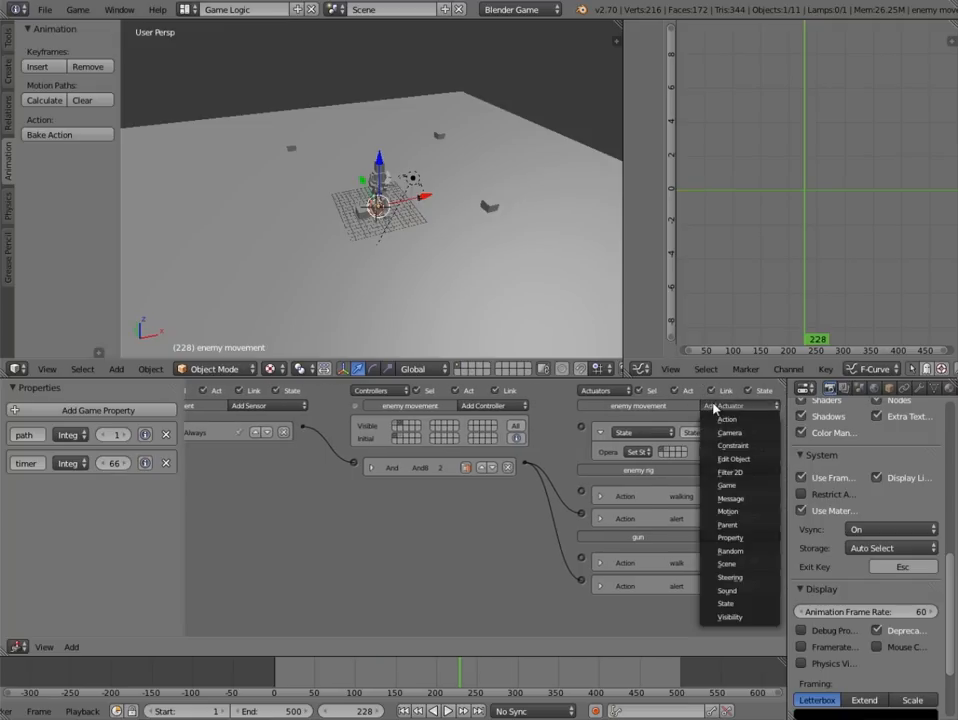
click(722, 538)
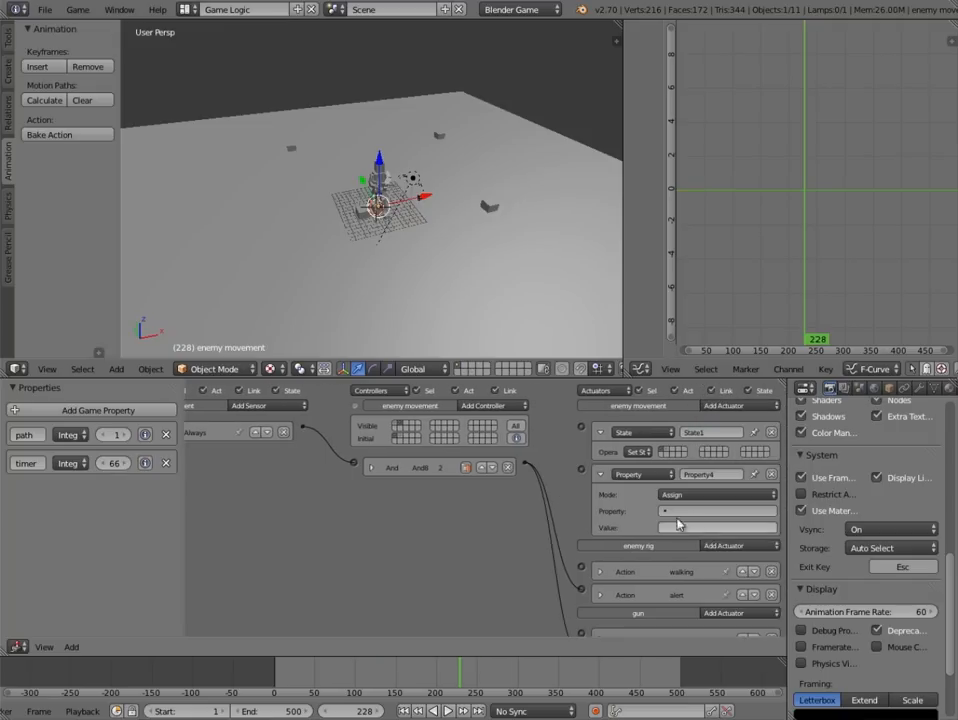
click(682, 495)
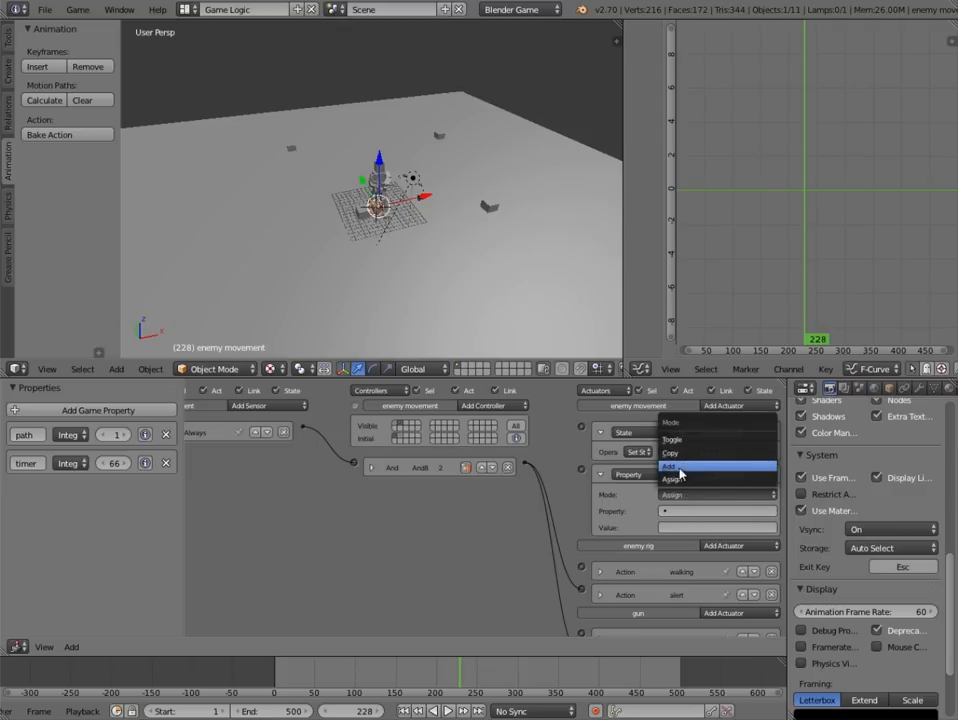
click(671, 466)
click(682, 511)
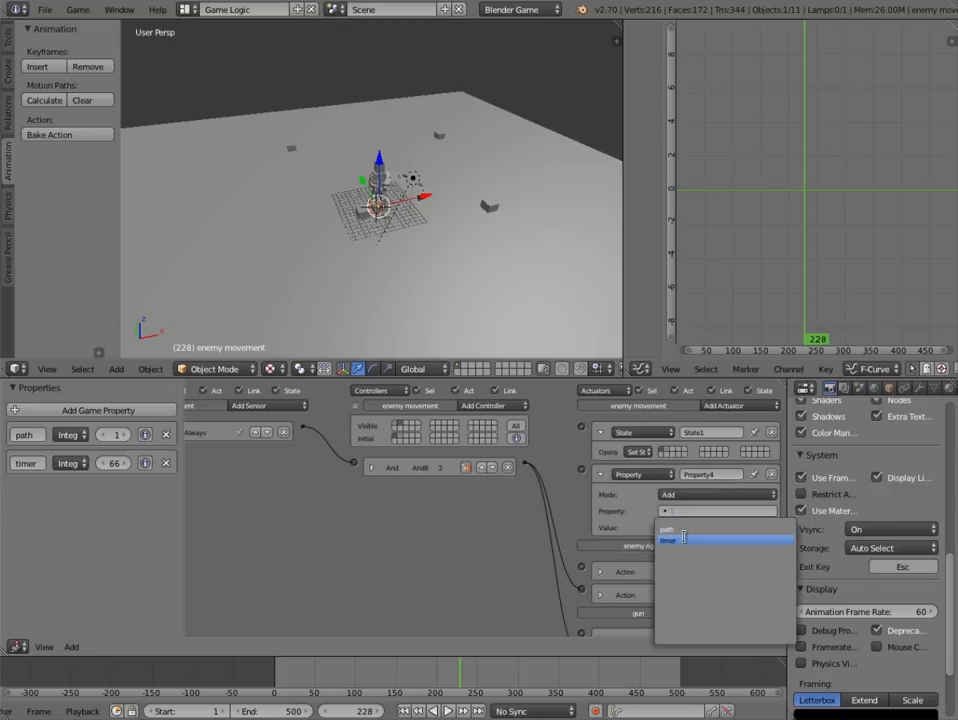
click(665, 540)
click(680, 527)
text(-1)
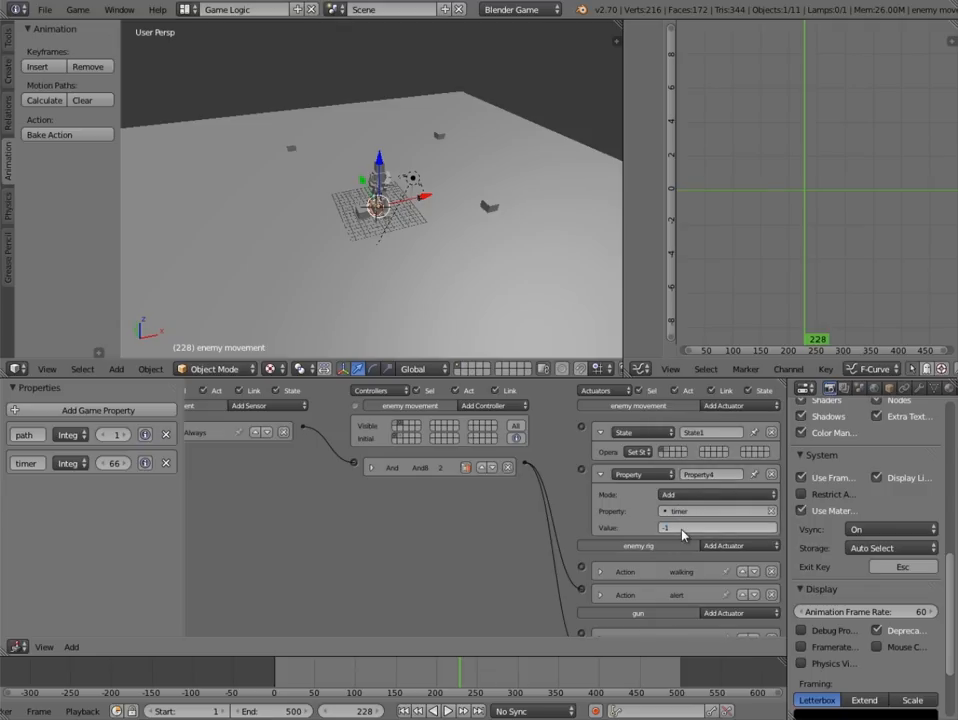
key(Return)
- Link the state 2 And controller to the timer Property actuator and check the Always sensor's pulse settings
drag(525, 464, 581, 468)
middle_drag(391, 494, 511, 529)
click(199, 433)
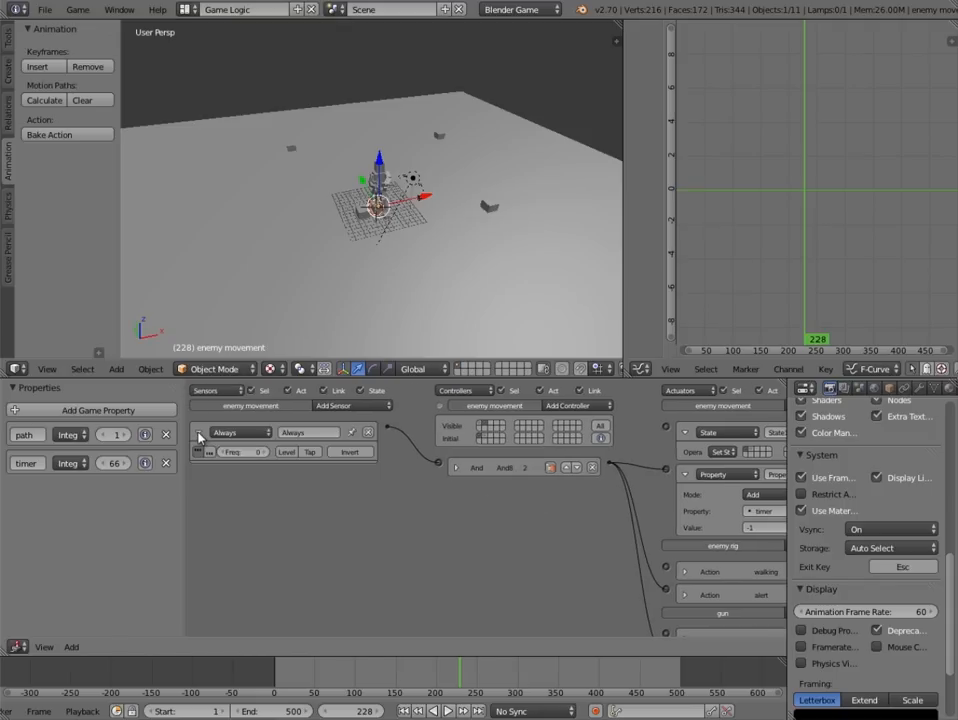
click(199, 434)
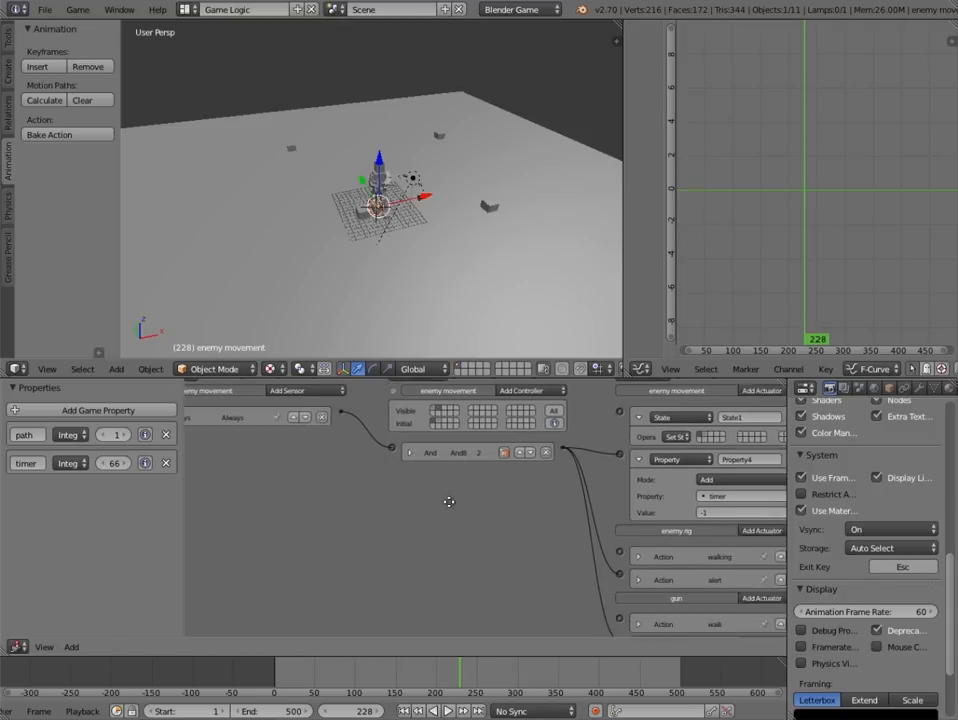
- Add a Property sensor to enemy movement that tests whether timer equals 0
click(352, 405)
click(353, 539)
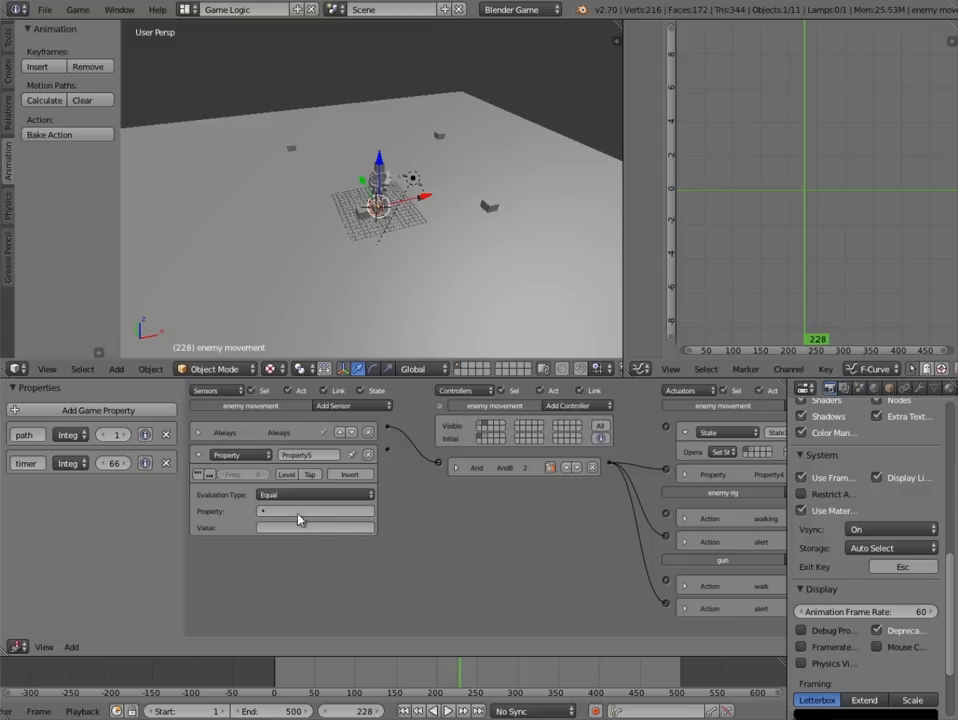
click(300, 511)
click(295, 541)
text(0)
key(Return)
- Add a second And controller in state 2 and link the Property sensor through it to the State actuator
click(572, 405)
click(575, 420)
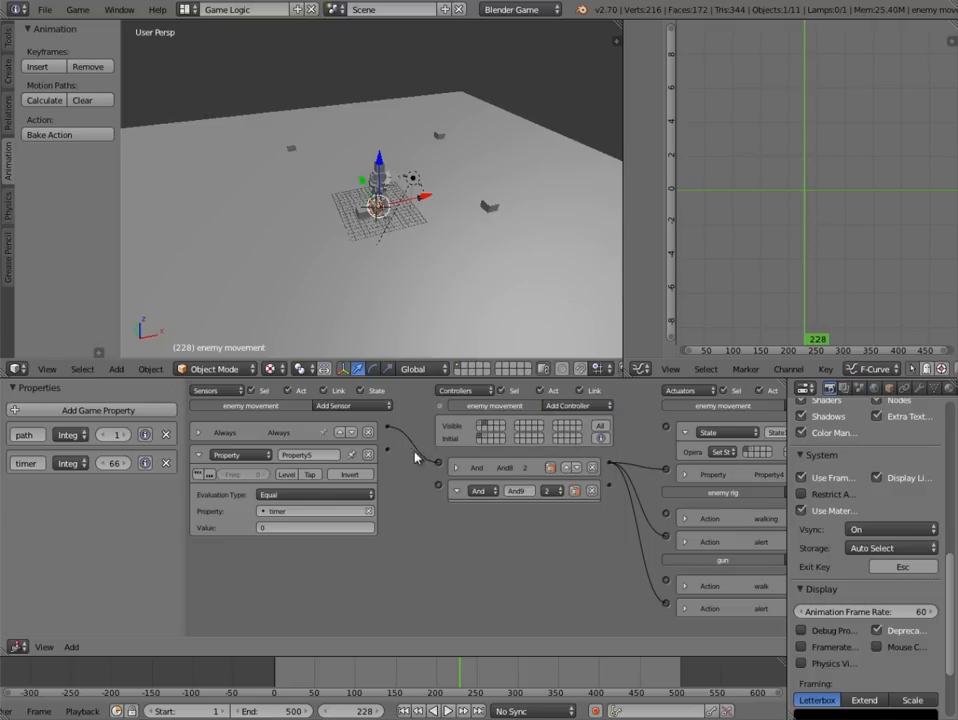
drag(389, 454, 438, 485)
drag(610, 489, 668, 428)
middle_drag(678, 444, 644, 436)
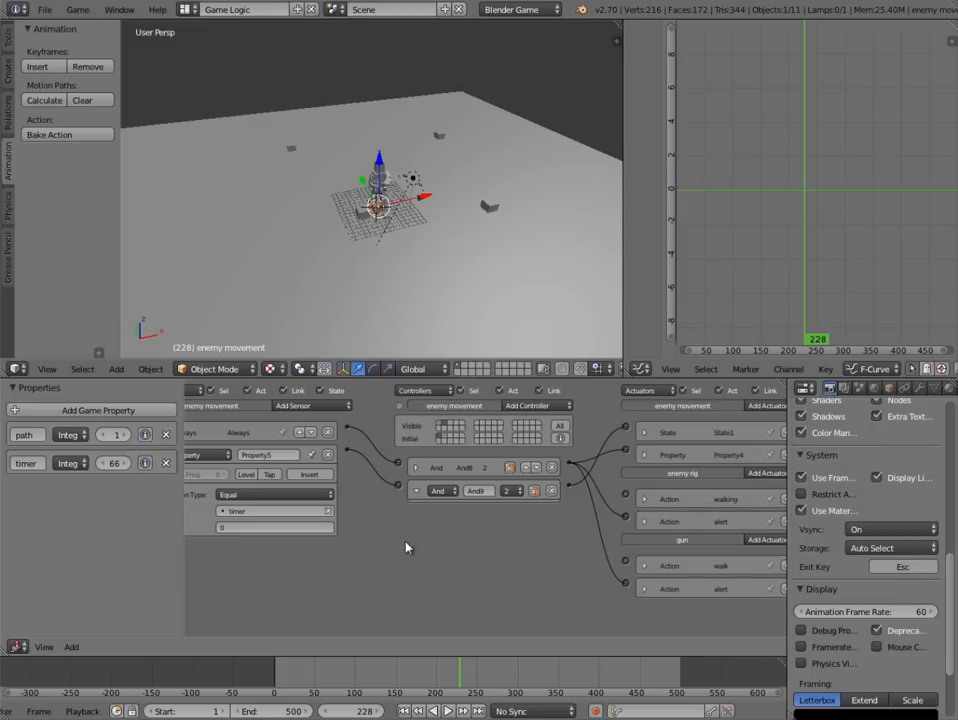
- Collapse the new And controller and the timer Property sensor
middle_drag(471, 542, 511, 542)
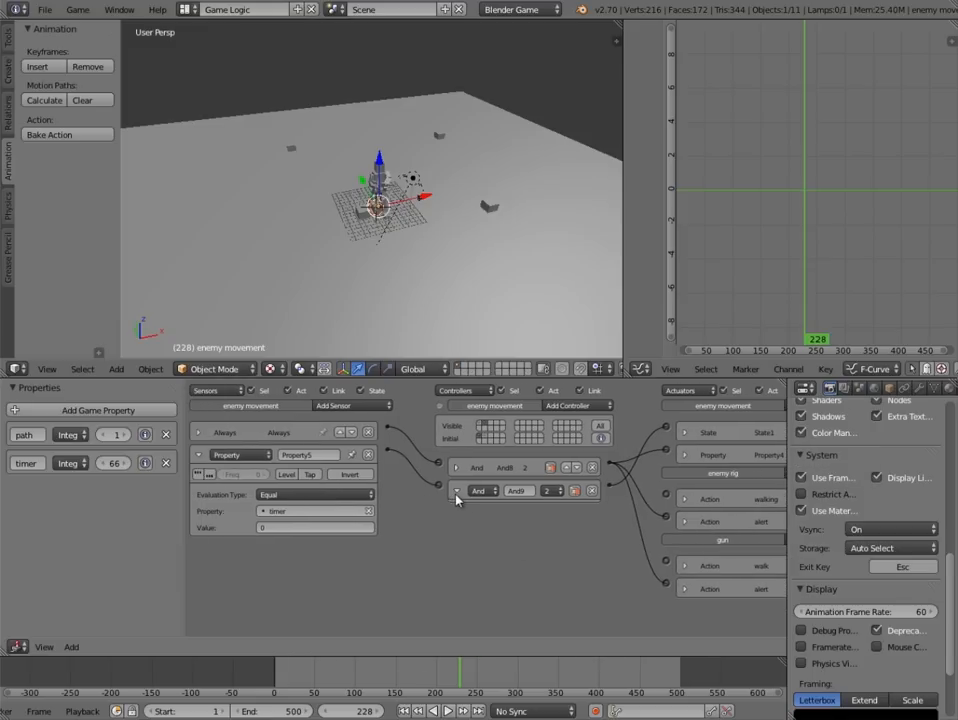
click(456, 491)
click(199, 456)
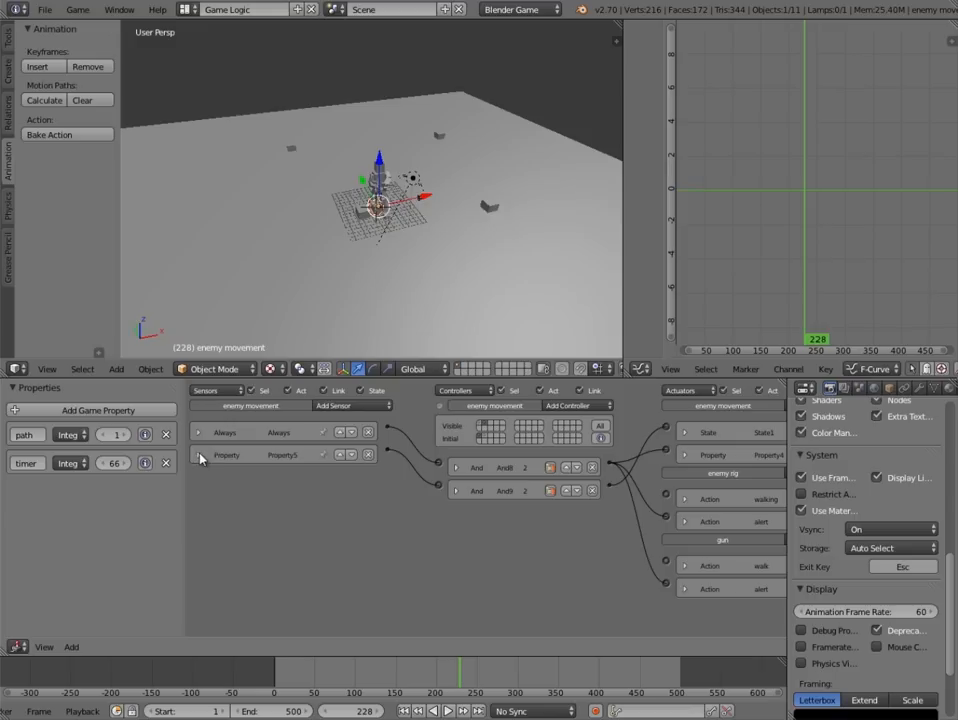
- Expand the Property actuator that lowers the timer and rename it timer-1
scroll(598, 460, right, 2)
click(601, 455)
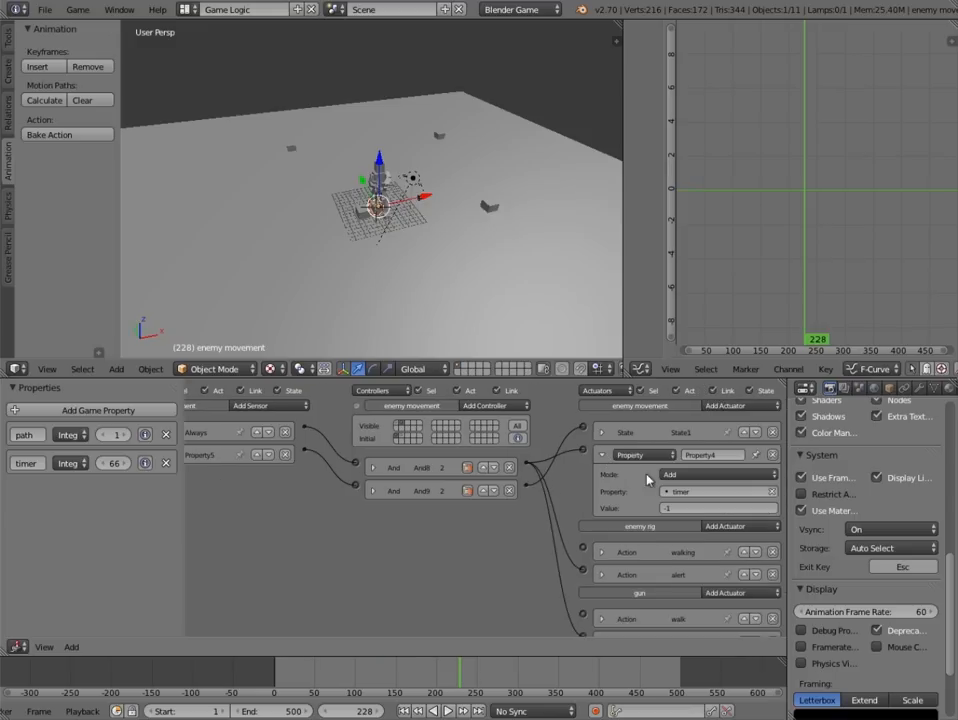
click(702, 457)
text(-1)
key(ctrl+a)
text(timer)
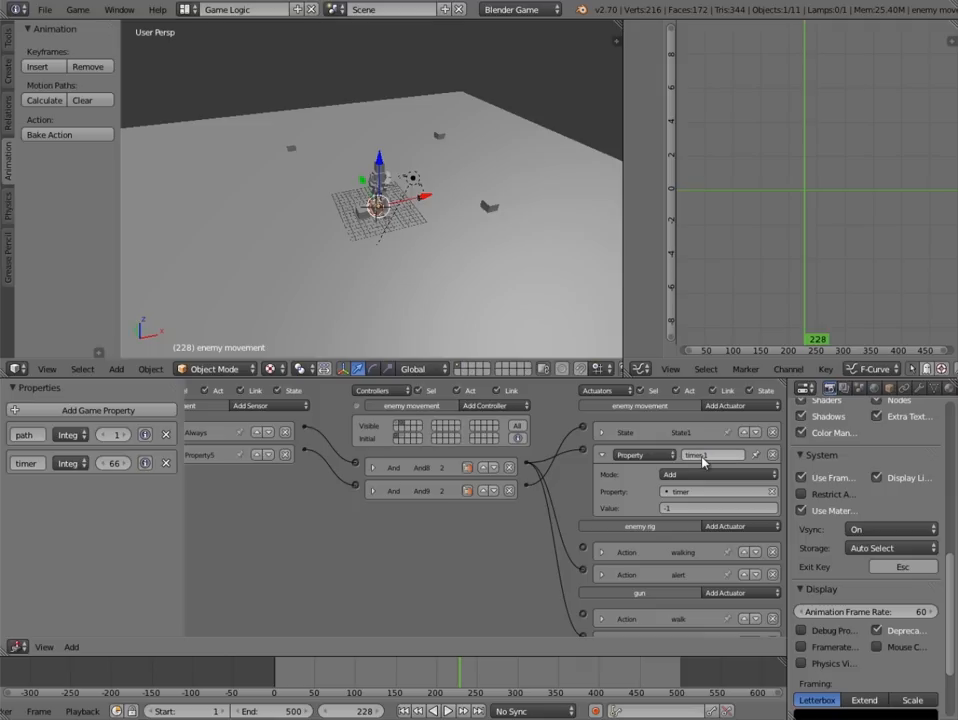
key(Return)
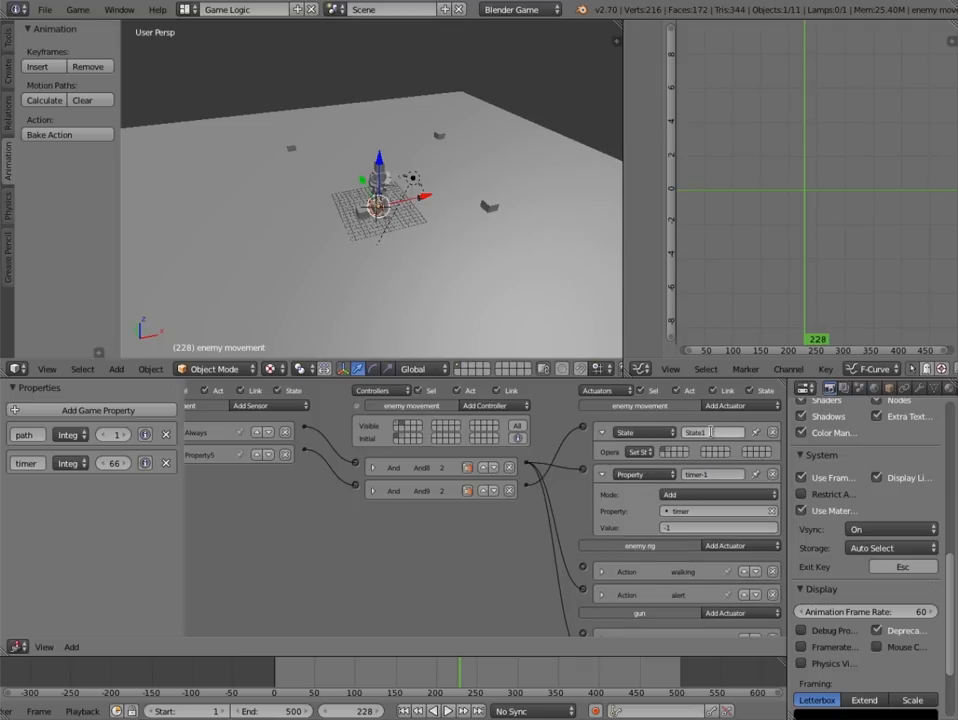
- Collapse the State actuator and the timer-1 Property actuator
click(603, 431)
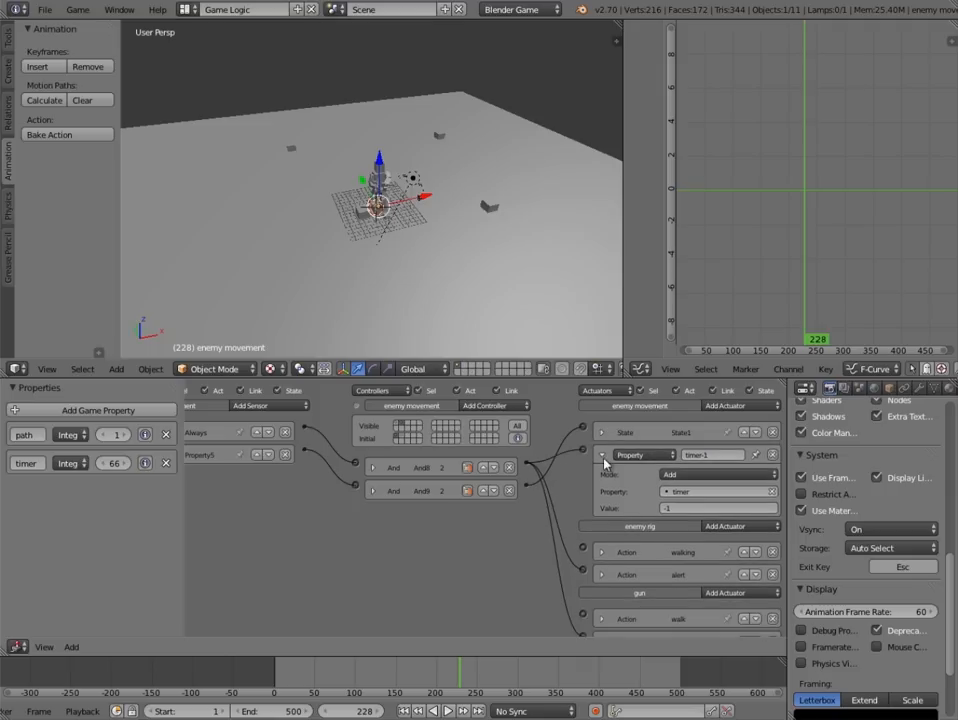
click(602, 455)
middle_drag(502, 568, 634, 577)
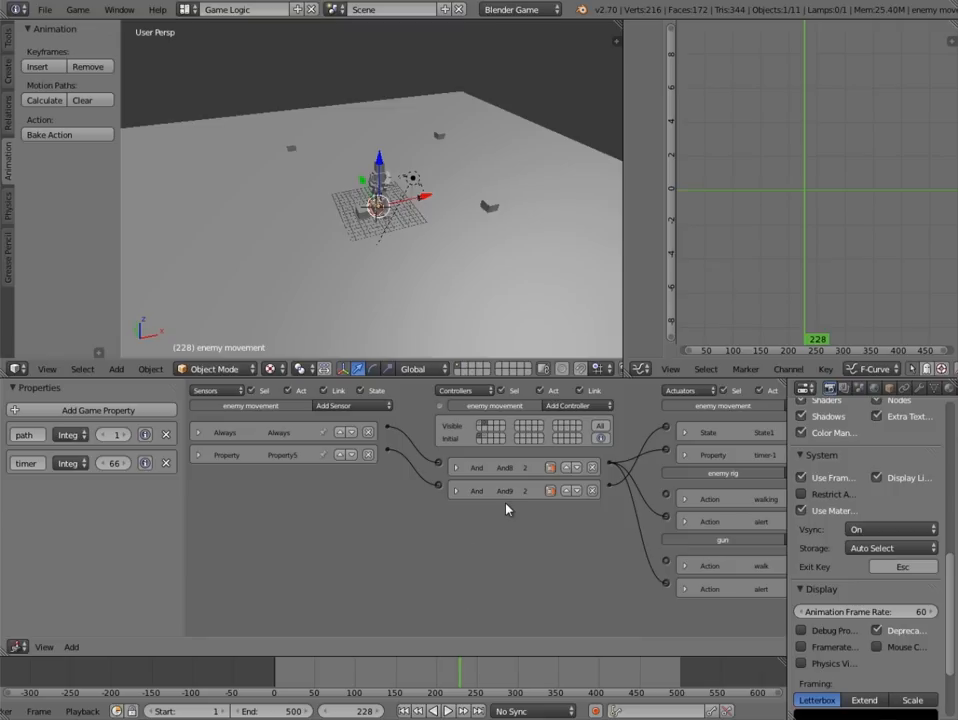
- With nothing selected, snap the 3D cursor to the middle of the grid and add a cone mesh with 12 vertices there
middle_drag(421, 237, 478, 270)
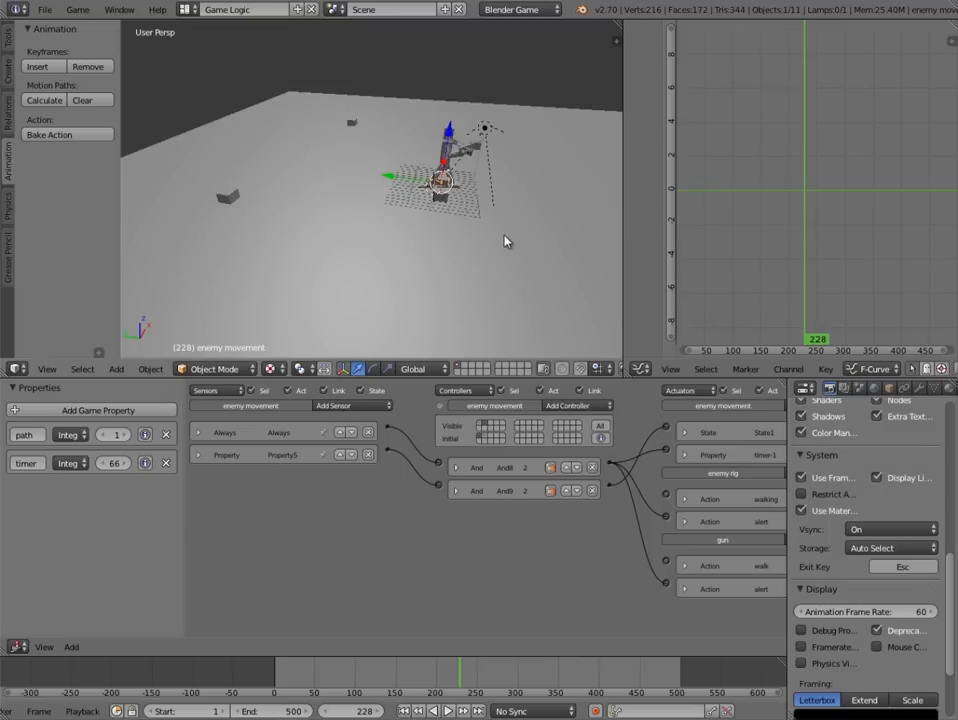
key(a)
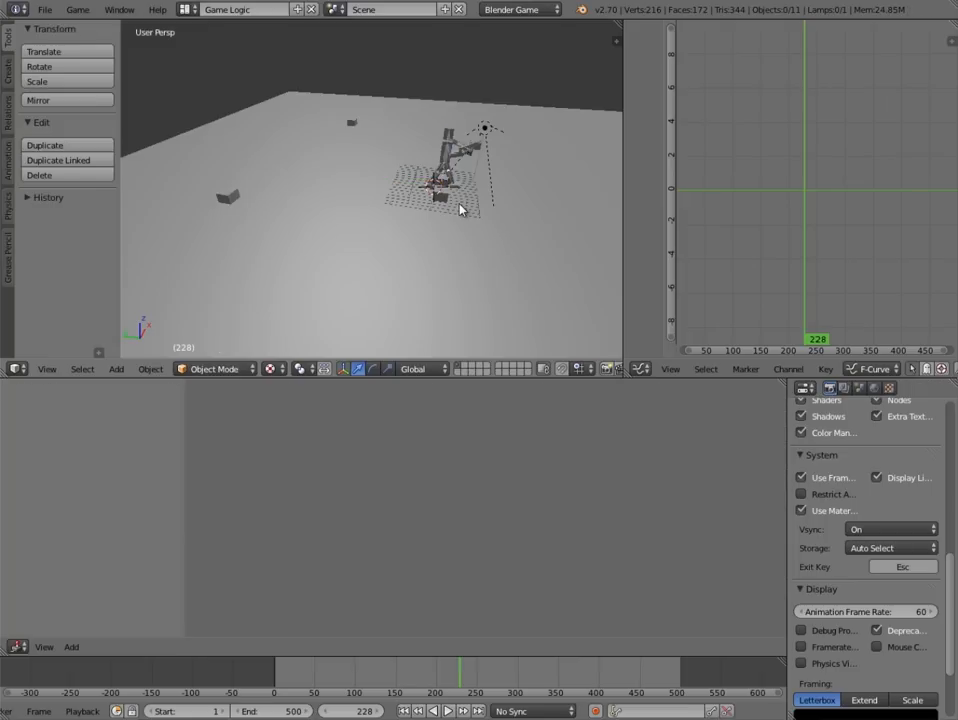
key(shift+s)
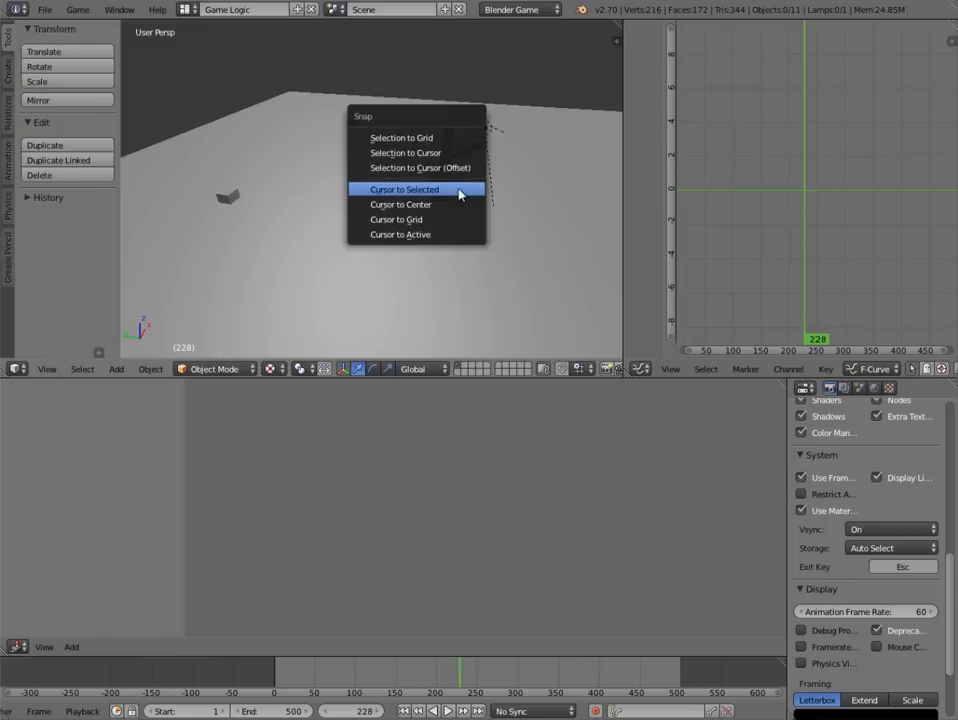
click(456, 214)
key(shift+a)
mouse_move(475, 190)
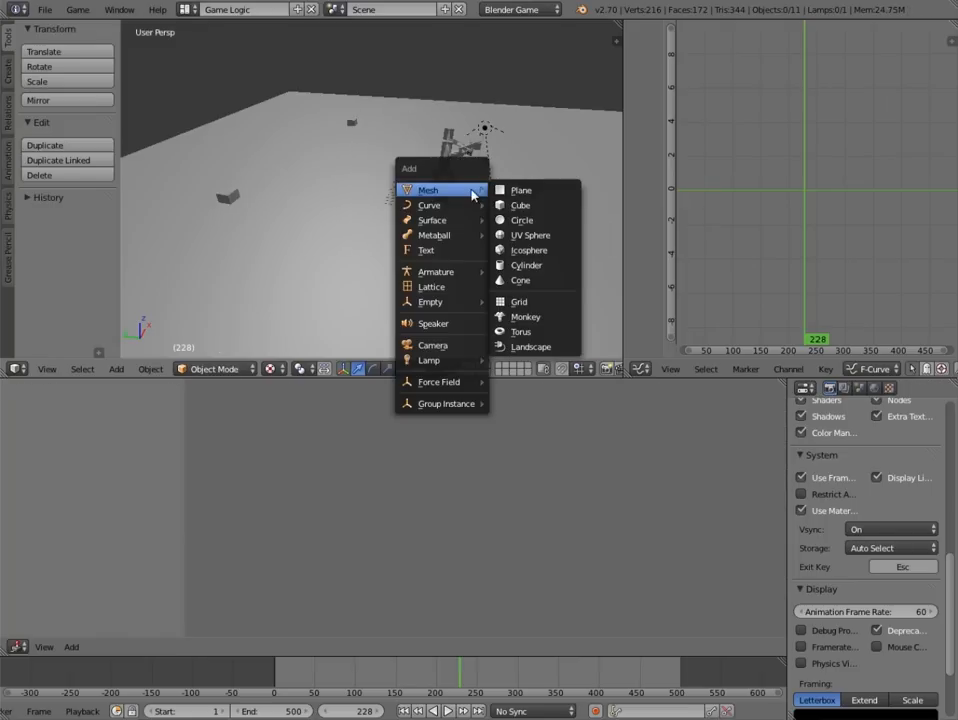
click(520, 281)
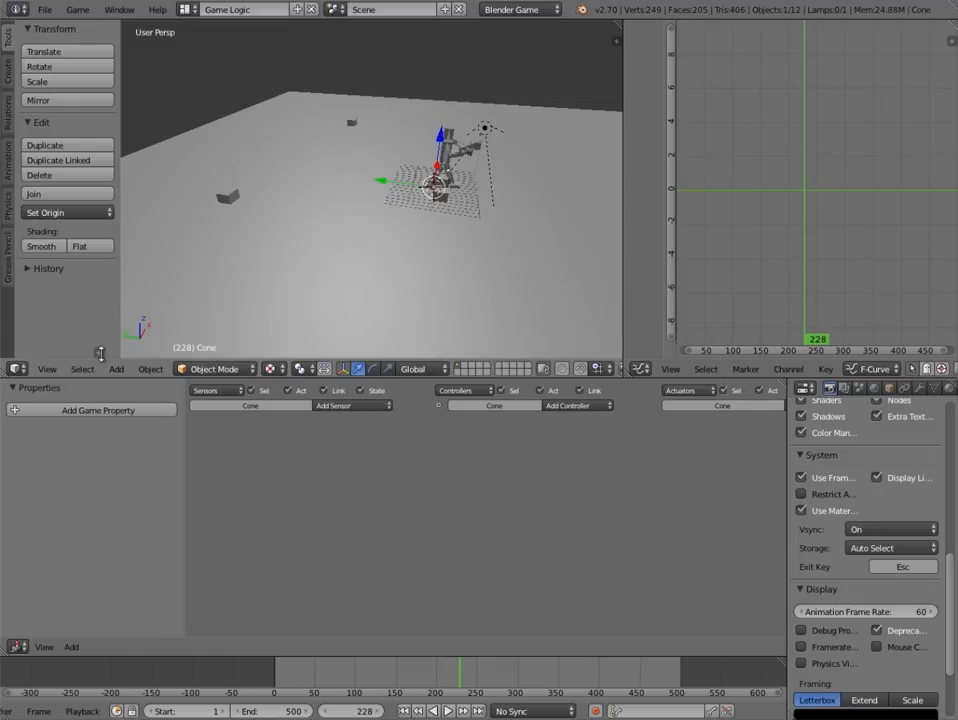
drag(100, 352, 76, 263)
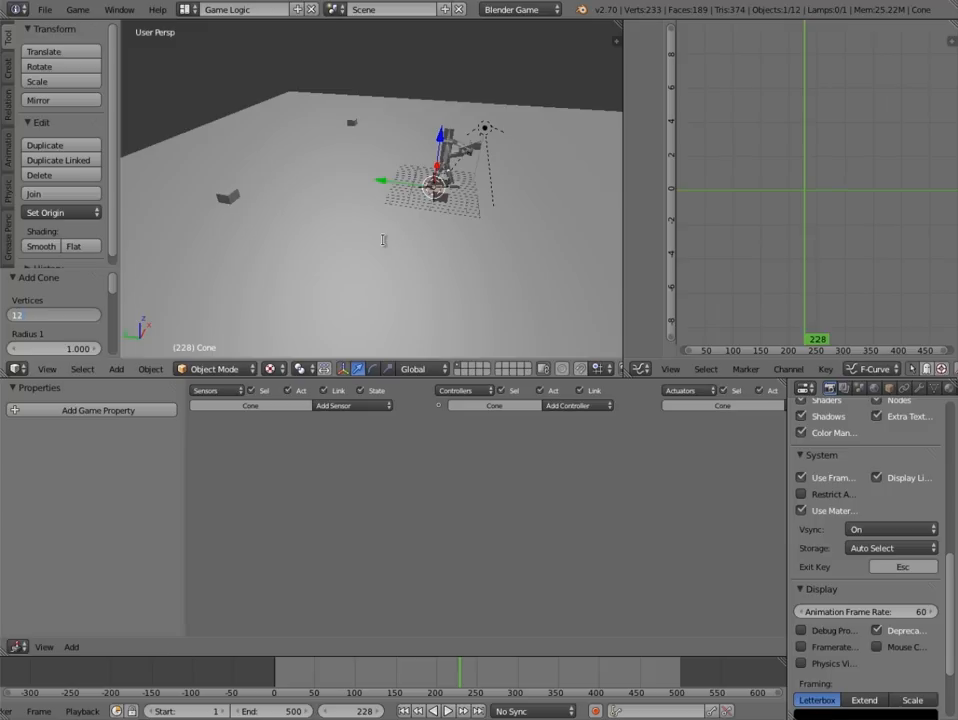
key(Return)
- Scale the cone up uniformly by a factor of about 16.5
scroll(455, 220, up, 5)
middle_drag(432, 220, 395, 146)
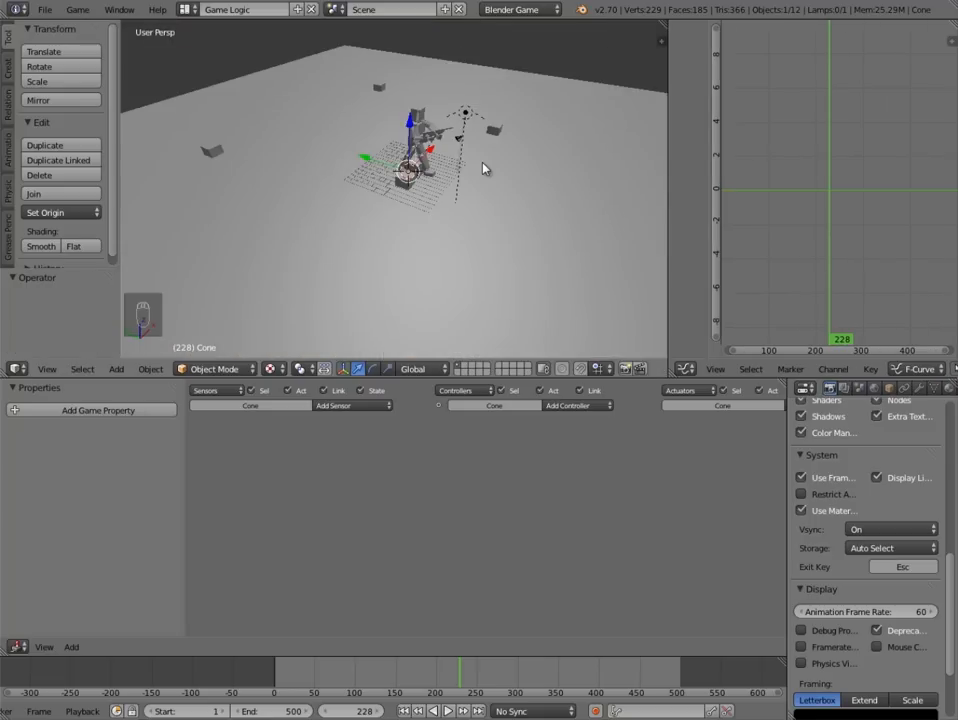
key(s)
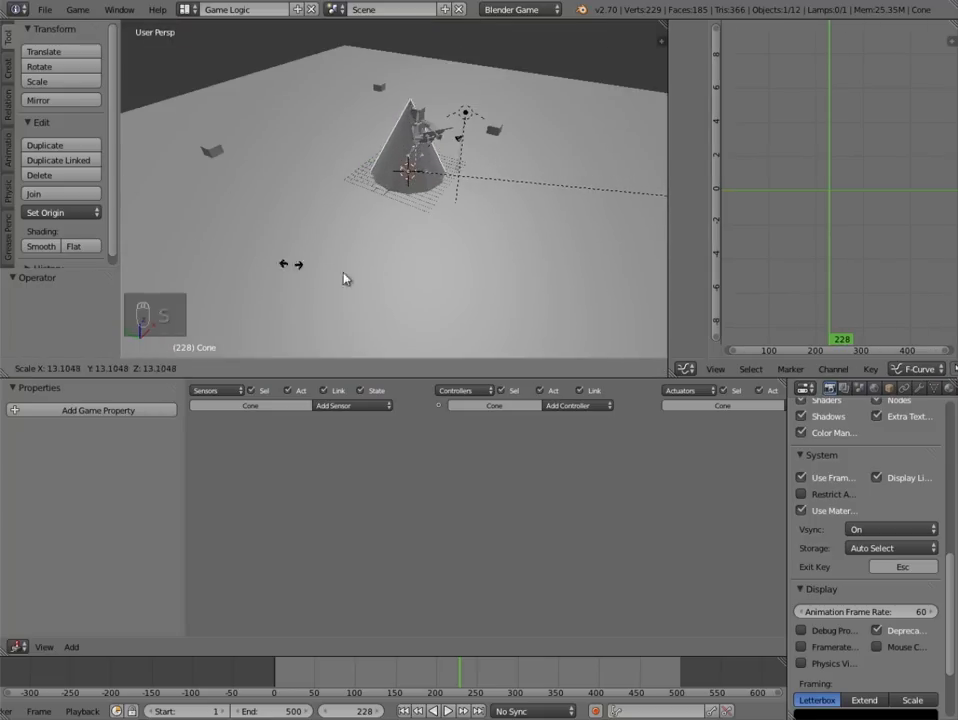
click(538, 311)
- Rotate the cone about -56° around the global X axis so it tips over towards the enemy's front
middle_drag(503, 225, 541, 231)
key(r)
key(x)
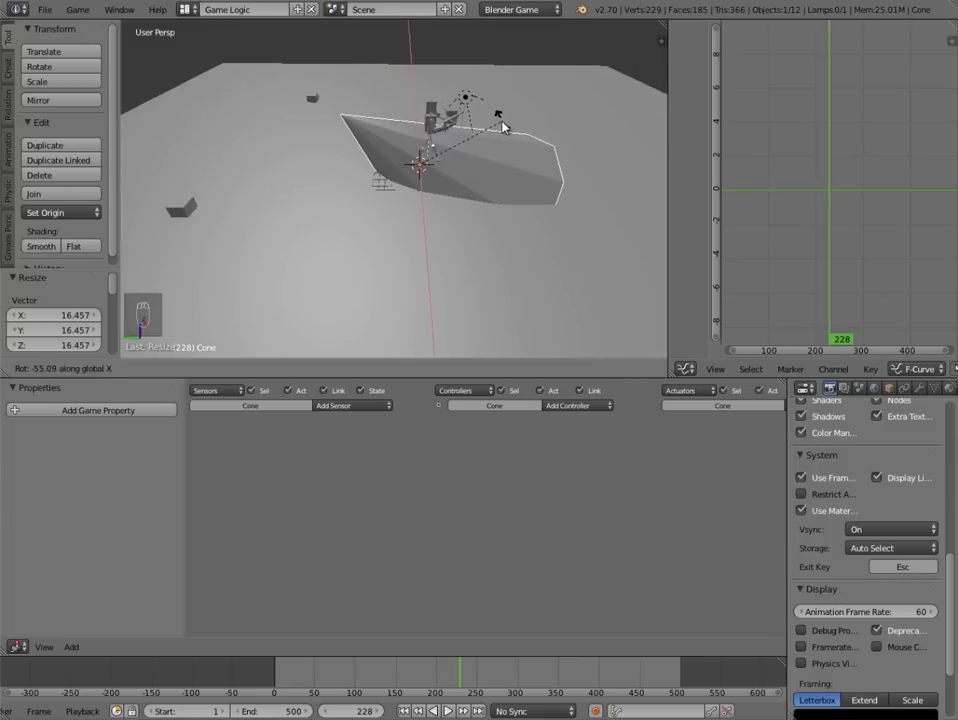
click(502, 125)
- Move the cone about -15.3 units along Y and adjust its height along Z to bring its tip to the enemy's head
key(g)
key(y)
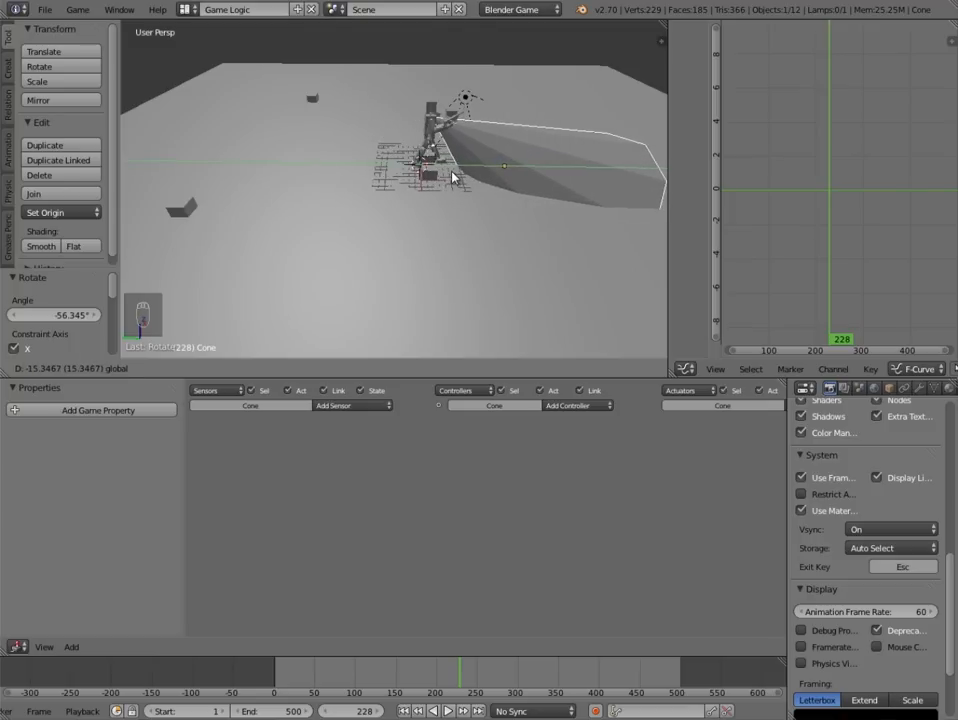
click(455, 178)
middle_drag(455, 178, 449, 128)
key(g)
key(z)
click(320, 122)
- Rotate the cone about -6.3° more around the X axis and raise it 1.53 units along Z
key(r)
key(x)
click(450, 137)
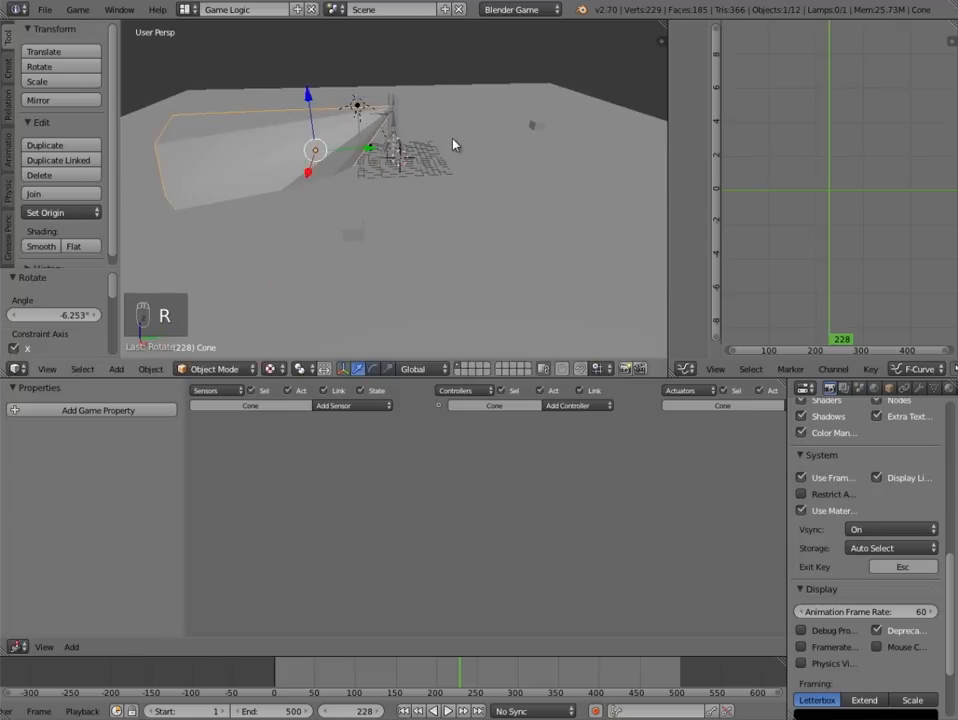
key(g)
key(z)
click(396, 116)
- Shift the cone -0.295 units along X to line it up with the enemy
middle_drag(396, 116, 415, 244)
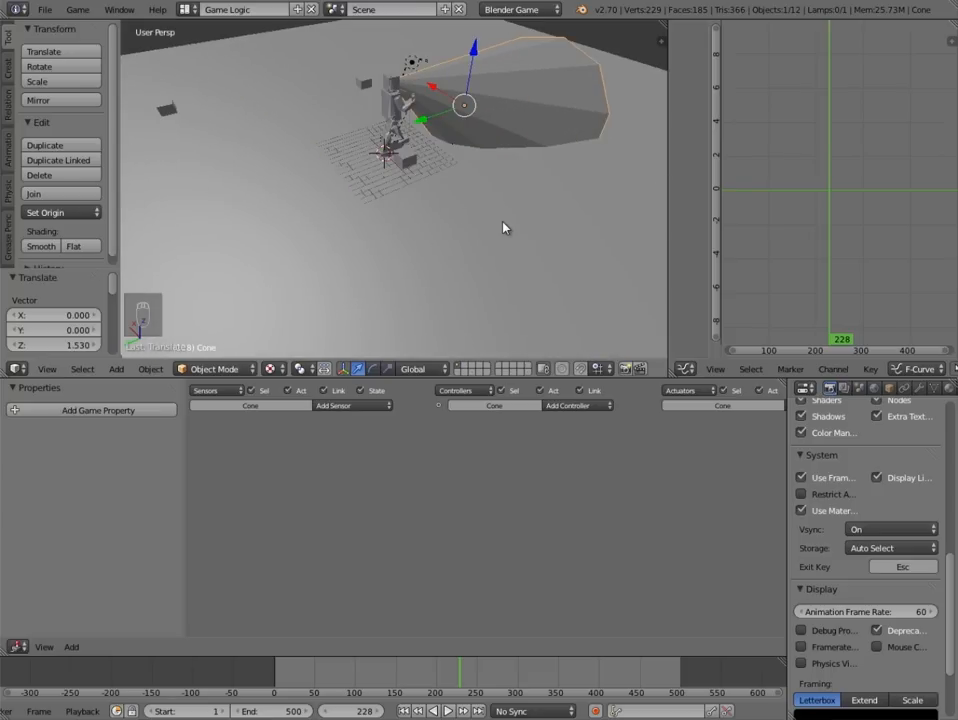
middle_drag(560, 180, 475, 230)
drag(447, 179, 509, 133)
middle_drag(498, 263, 170, 185)
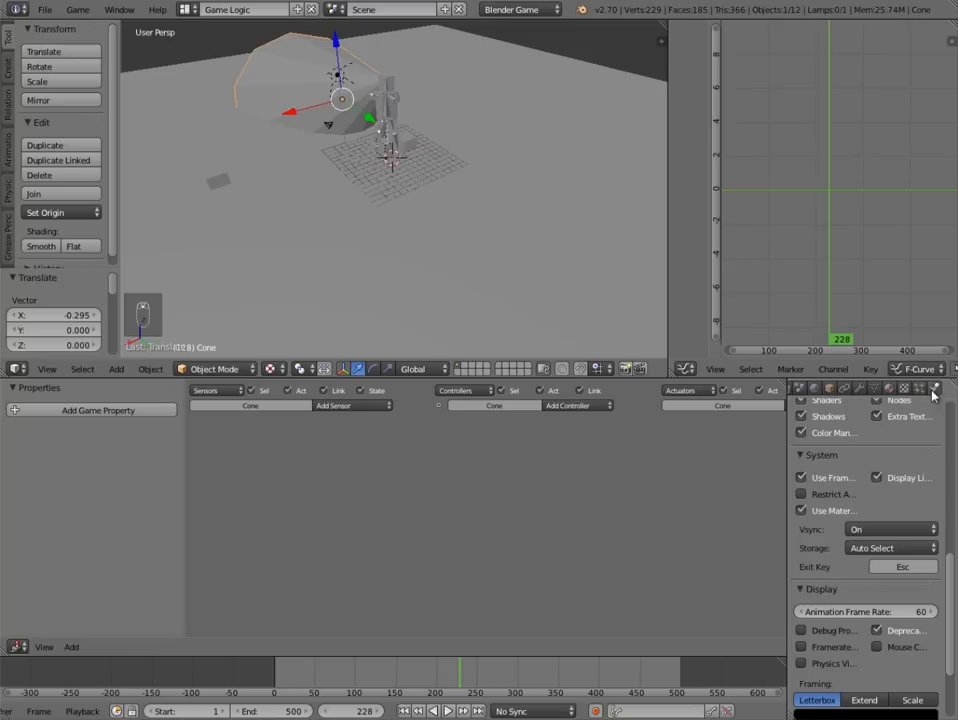
- Set the cone's physics type to Sensor with Detect Actors enabled, and make it invisible in the game
click(933, 389)
click(882, 458)
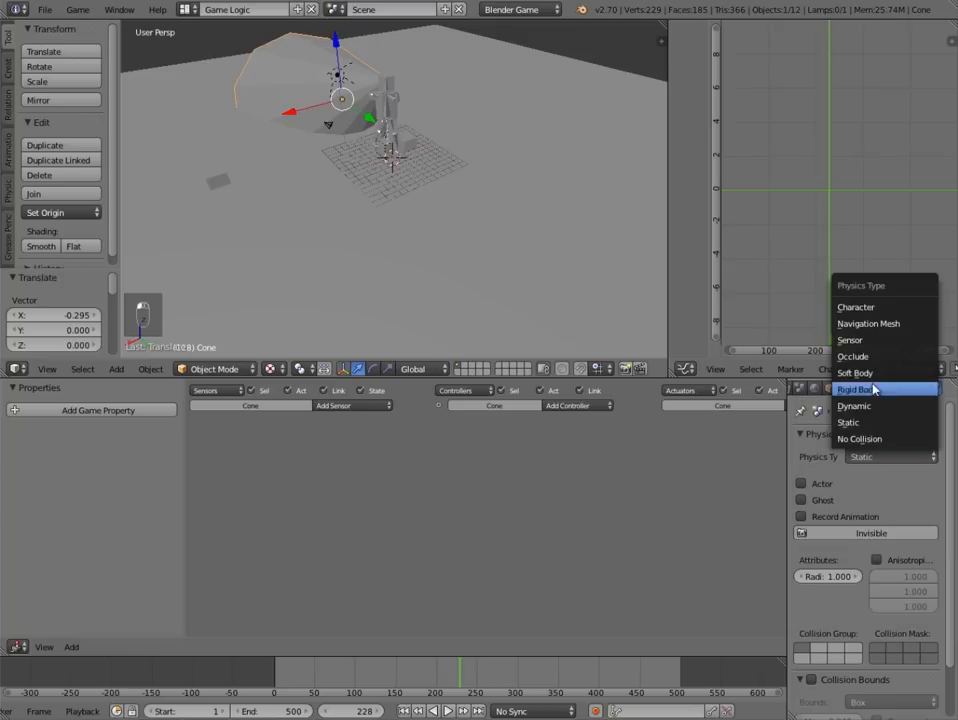
click(855, 336)
click(802, 484)
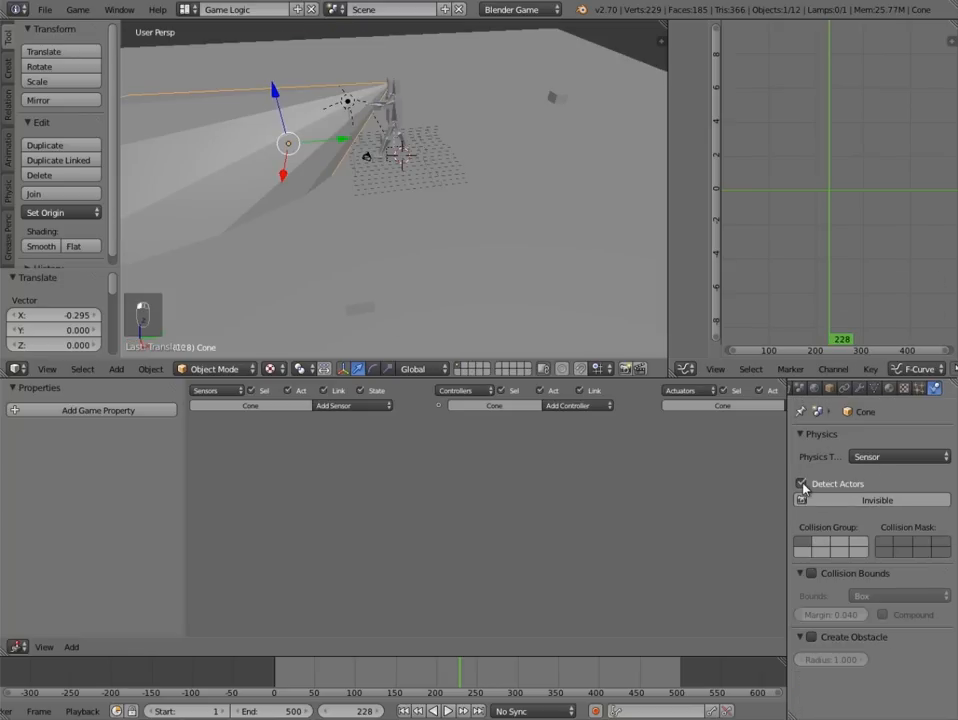
click(850, 500)
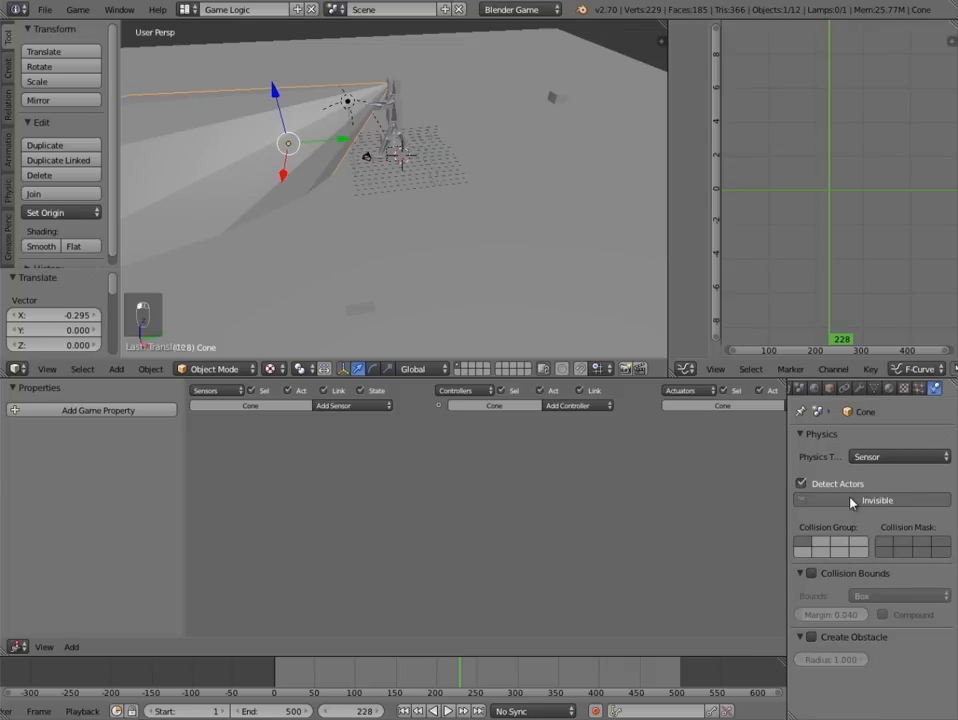
- Enable collision bounds on the cone and set the bounds shape to Cone
click(812, 573)
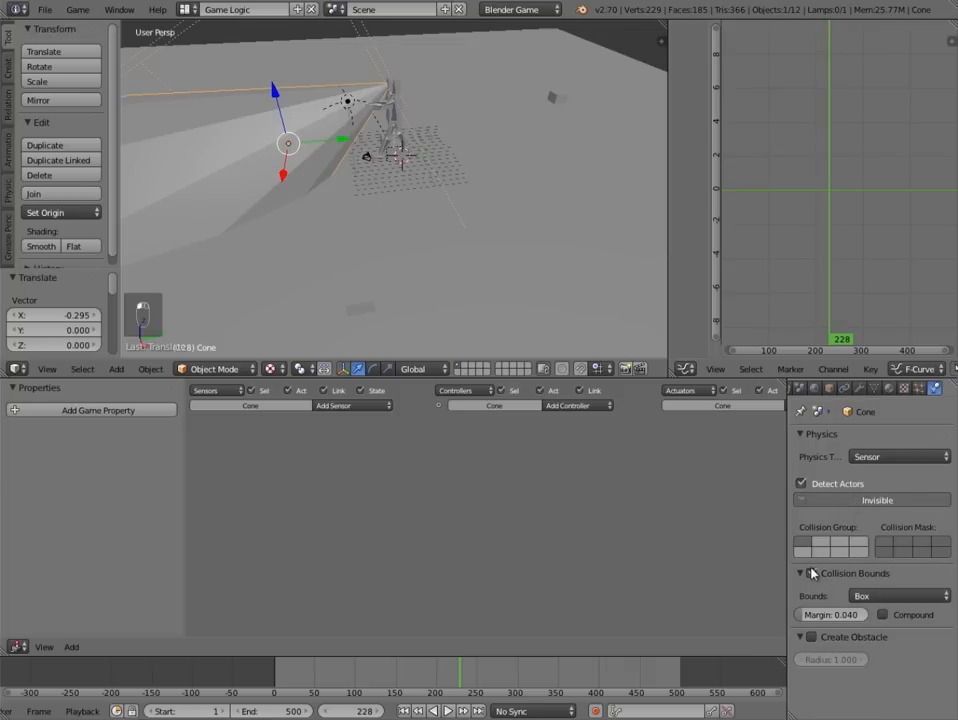
click(866, 597)
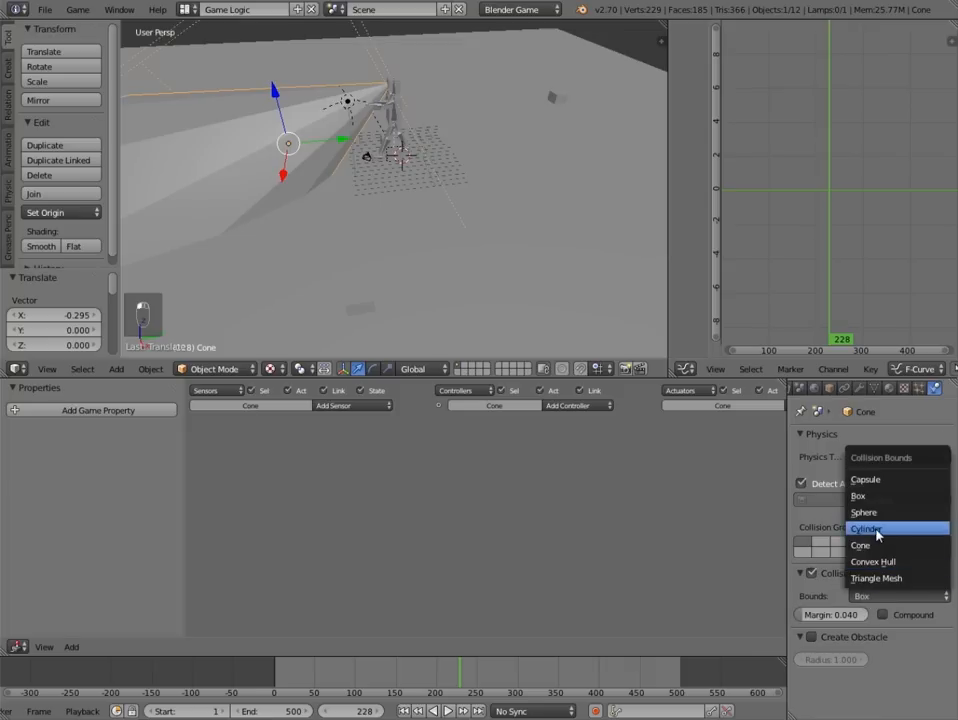
click(872, 546)
- Parent the cone to the enemy movement object using the Object parent type
middle_drag(507, 274, 413, 128)
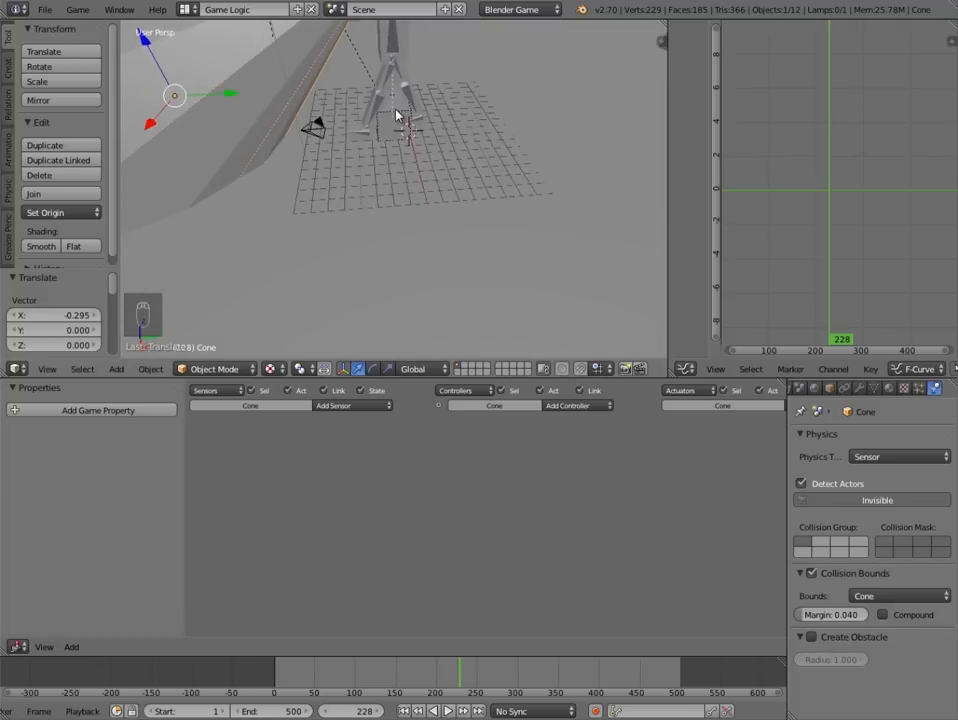
shift+right_click(397, 116)
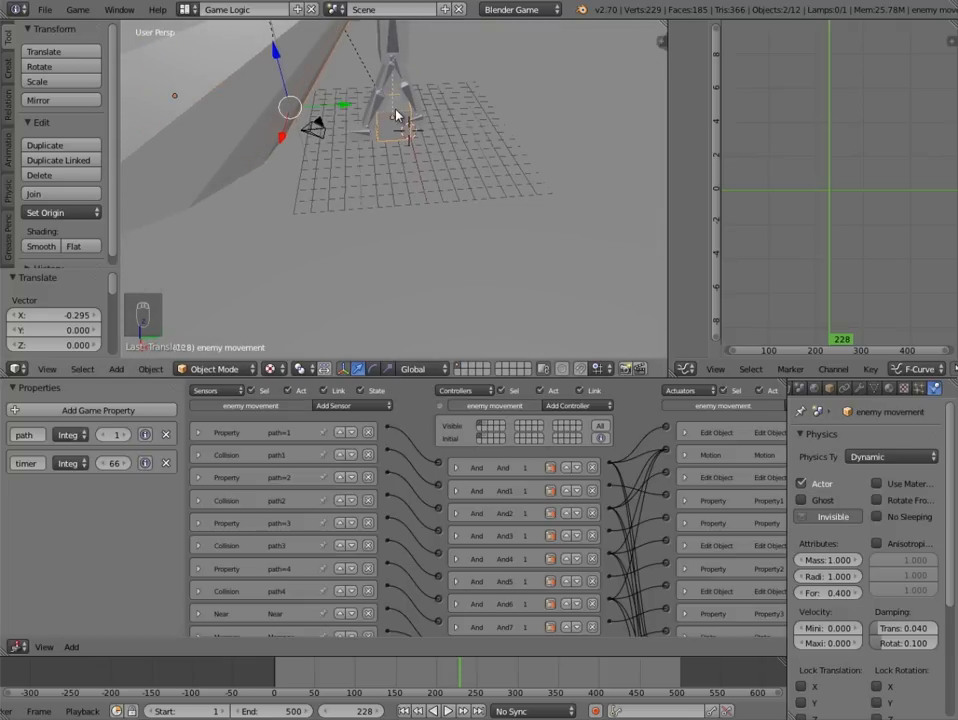
key(ctrl+p)
click(397, 111)
scroll(398, 228, down, 3)
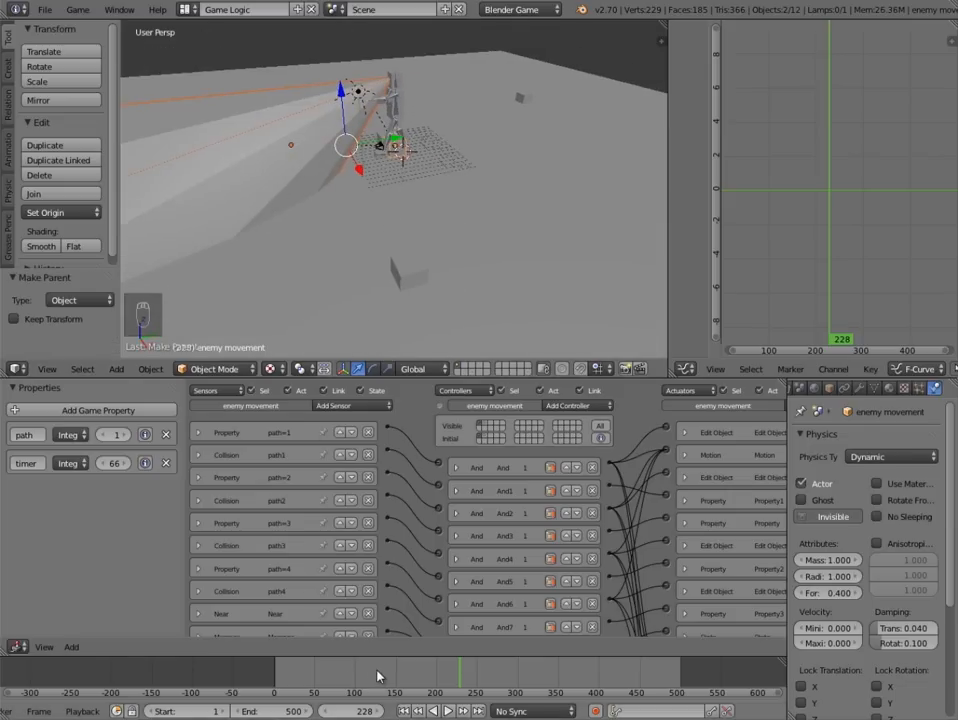
- Rename the cone object as vision cone
drag(363, 677, 391, 669)
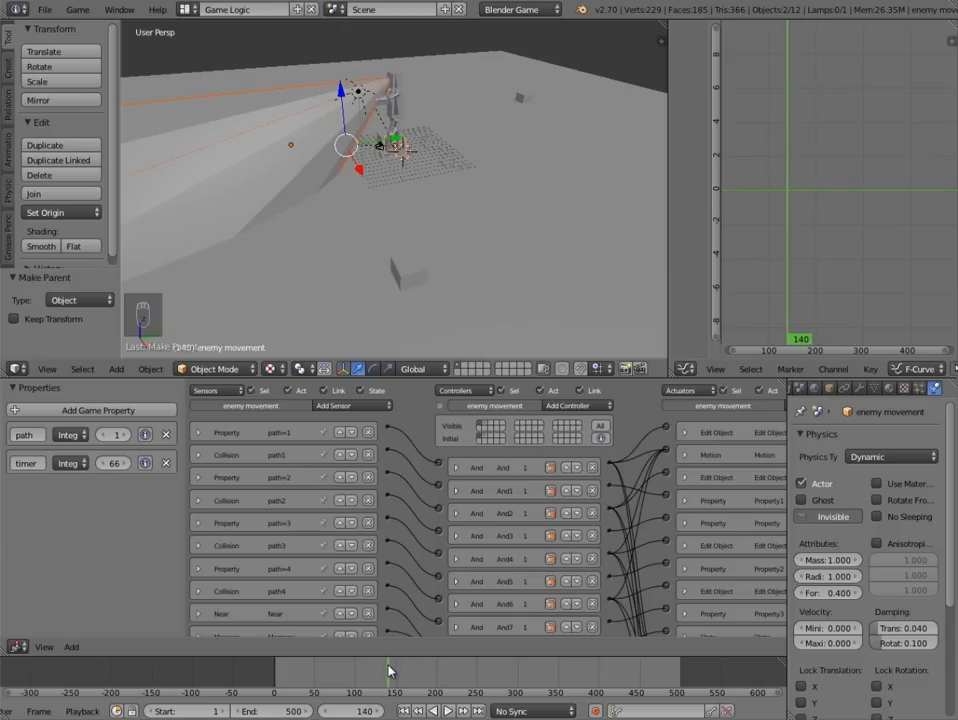
right_click(293, 140)
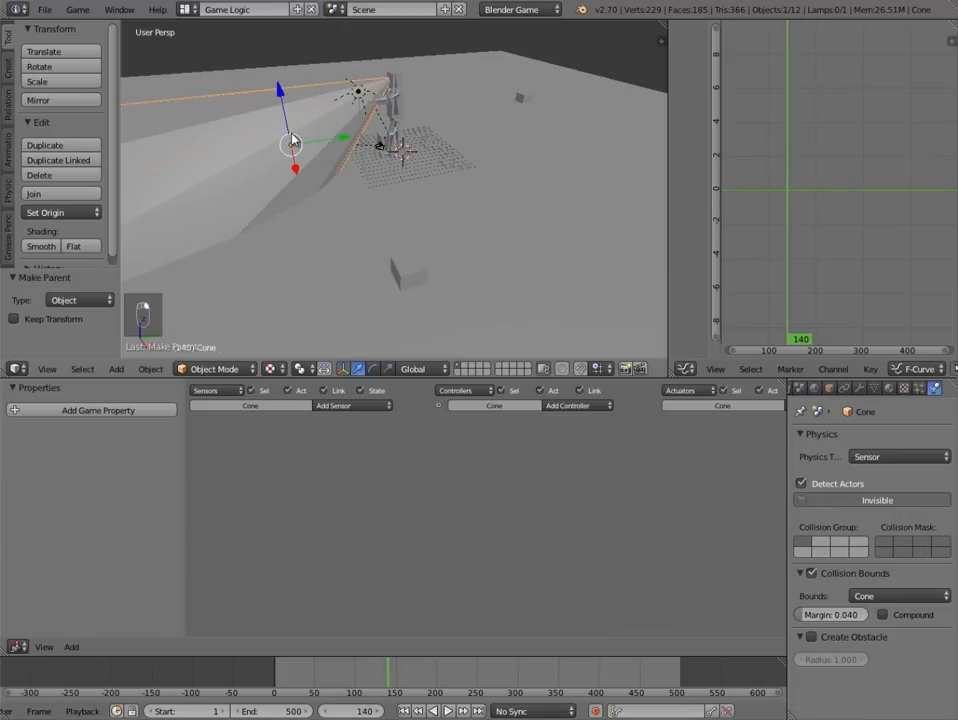
click(829, 387)
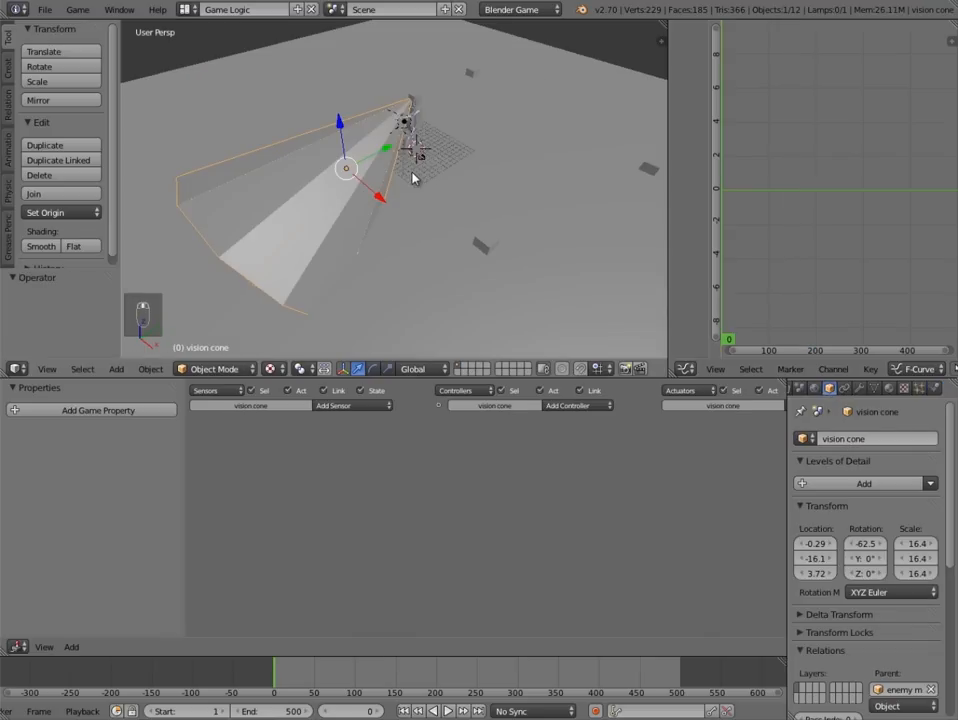
- Insert a LocRot keyframe for the vision cone at frame 130, where the enemy starts turning its head
key(KP_7)
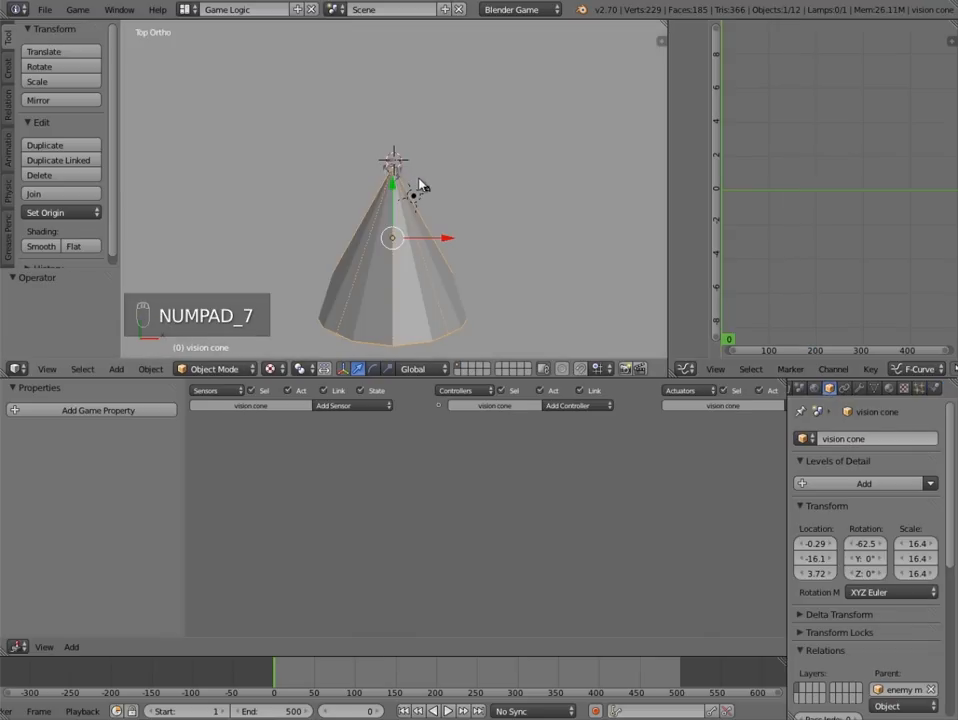
scroll(420, 185, up, 5)
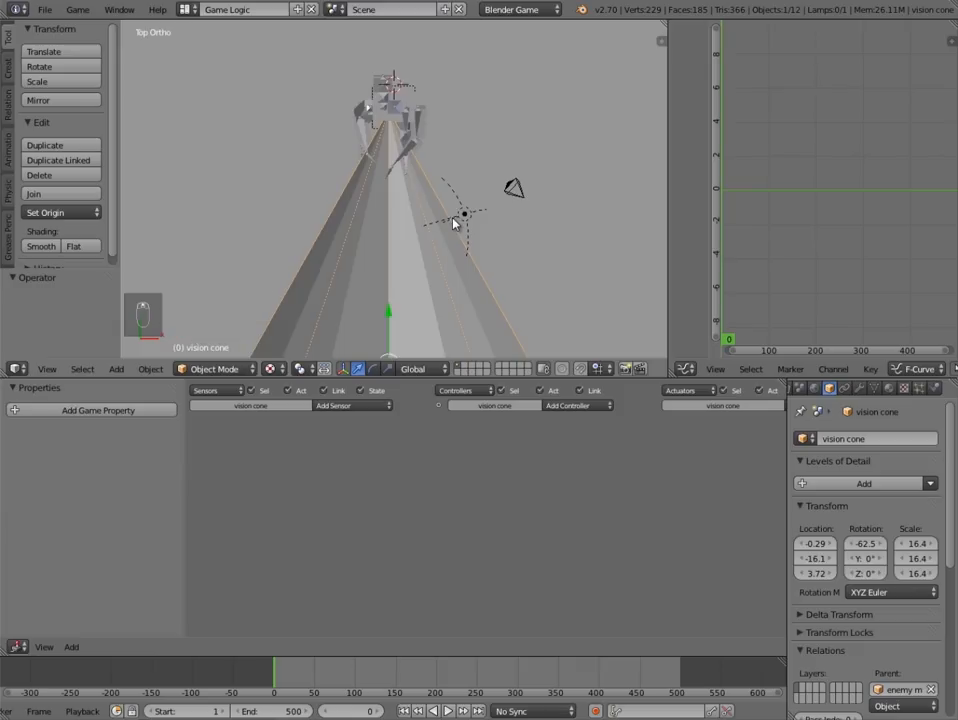
drag(286, 670, 369, 672)
click(379, 711)
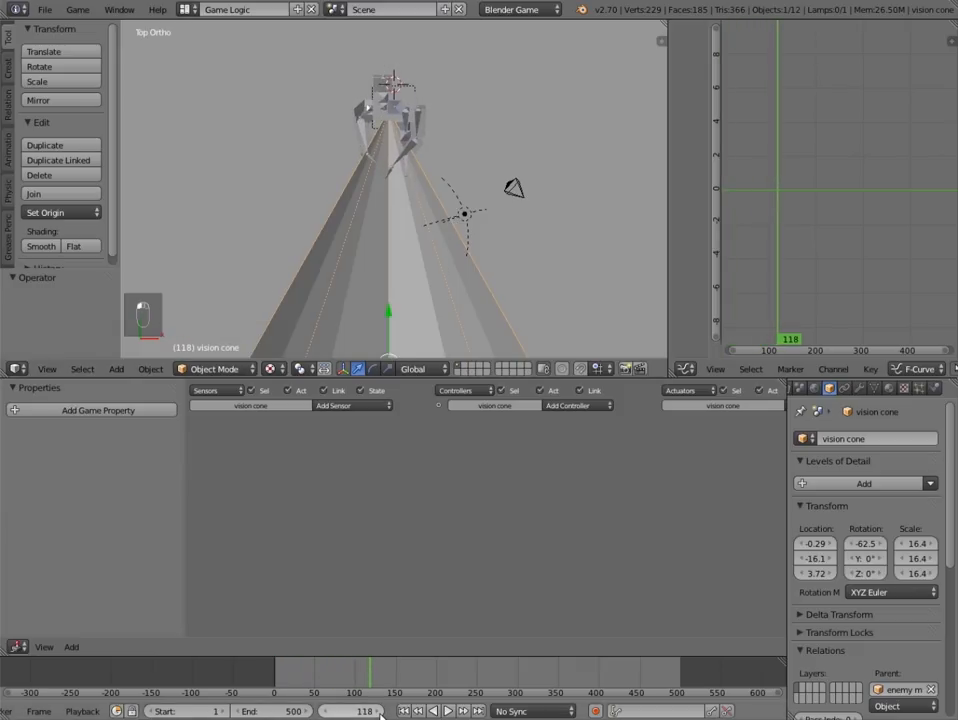
click(379, 711)
click(380, 714)
click(380, 714)
click(380, 714)
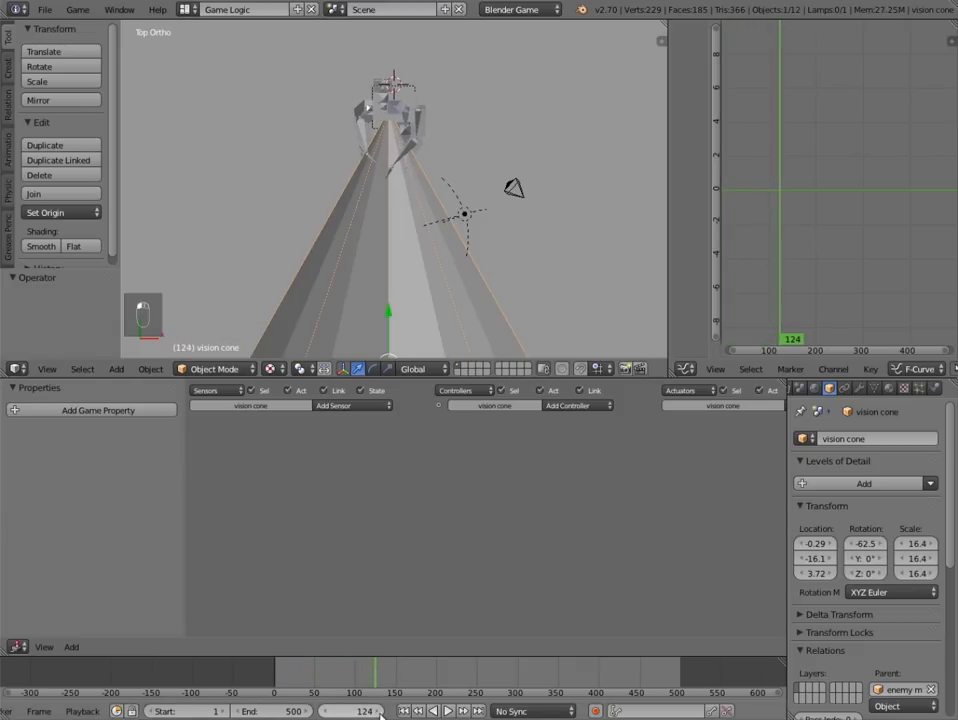
click(380, 714)
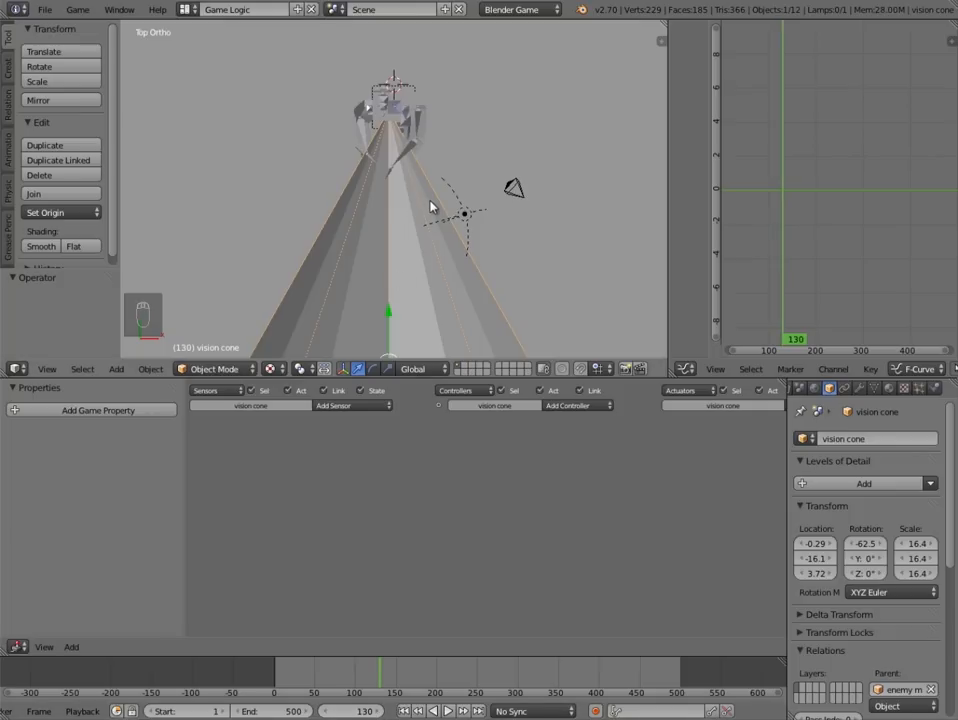
key(i)
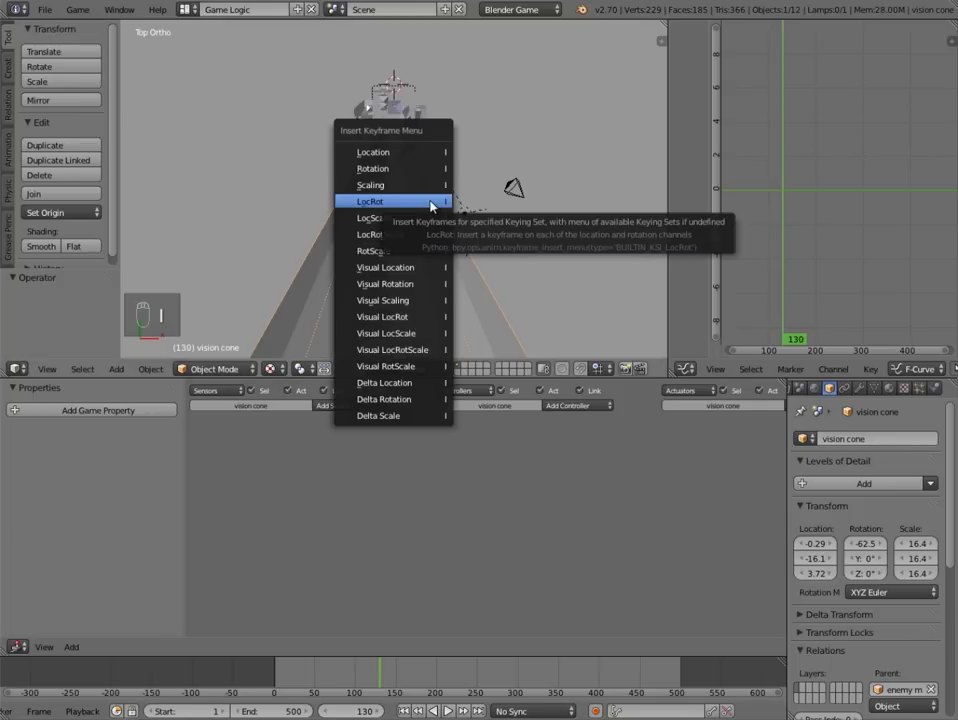
click(432, 202)
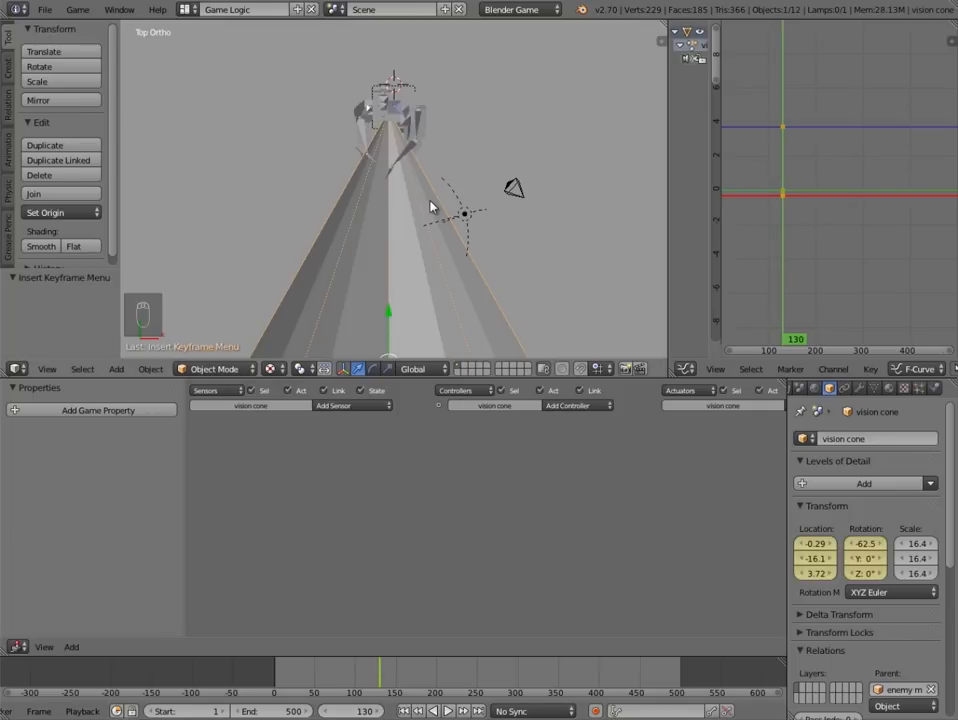
- Go to frame 160 by following the enemy rig's keyframes, and reselect the vision cone
right_click(399, 116)
right_click(399, 116)
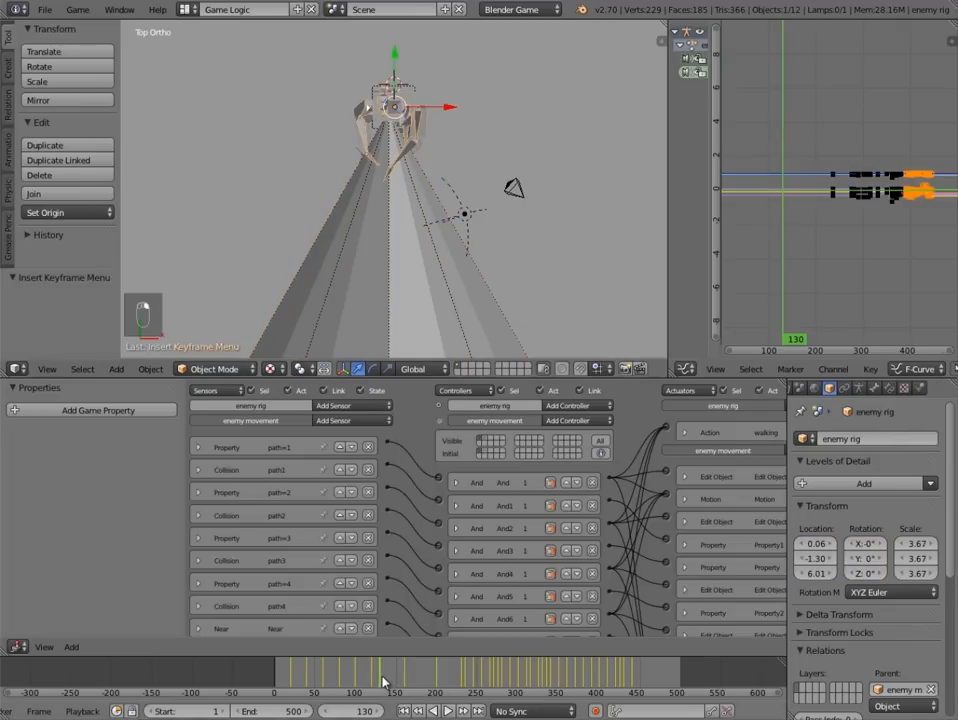
drag(392, 679, 404, 679)
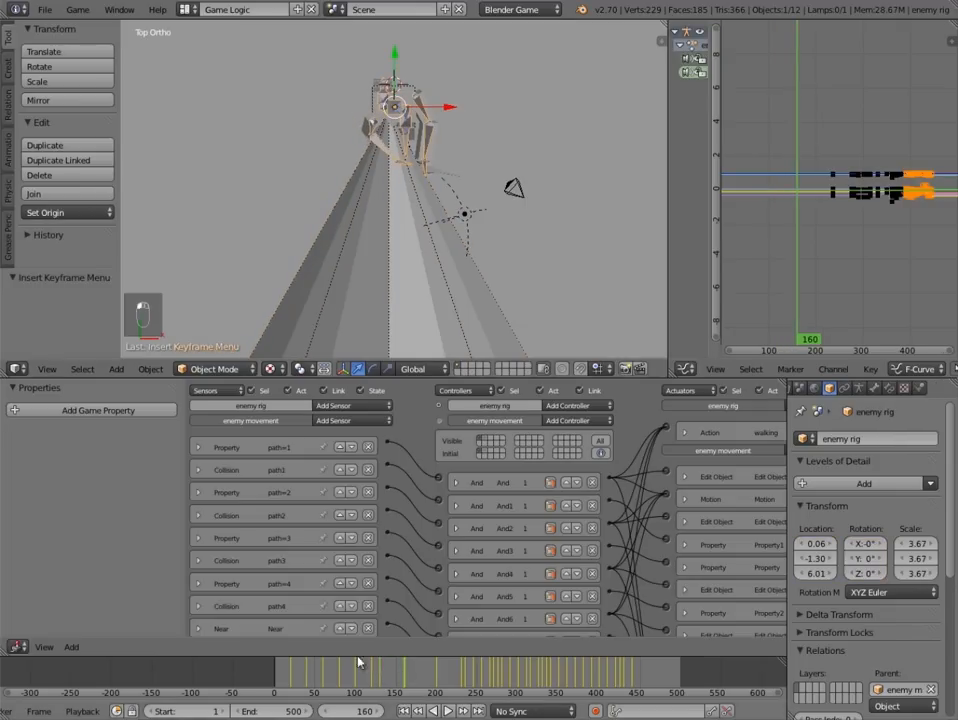
right_click(400, 216)
scroll(372, 291, down, 3)
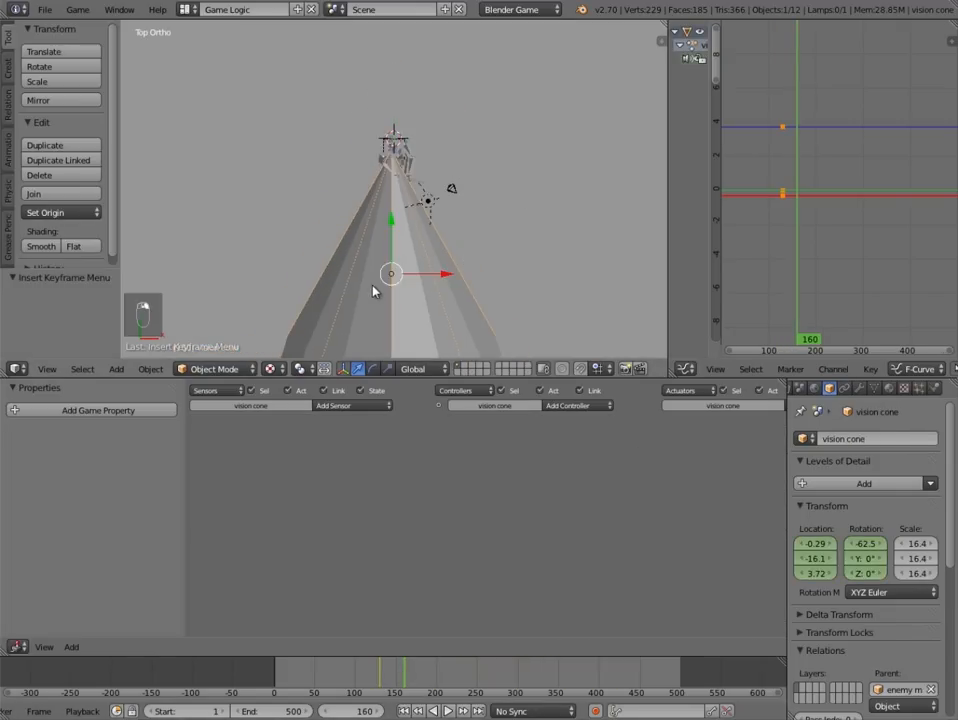
- Rotate the vision cone 8.991° around the global Z axis and move it 3.434 units along X
scroll(374, 288, up, 5)
middle_drag(490, 261, 399, 197)
scroll(396, 226, down, 6)
scroll(247, 336, down, 3)
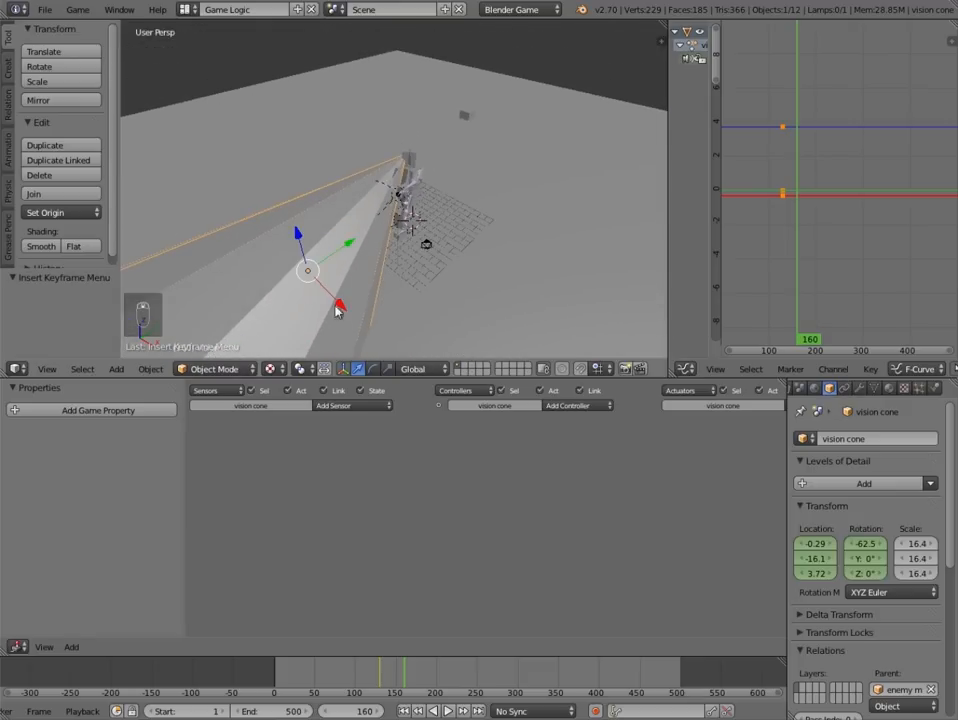
key(r)
key(z)
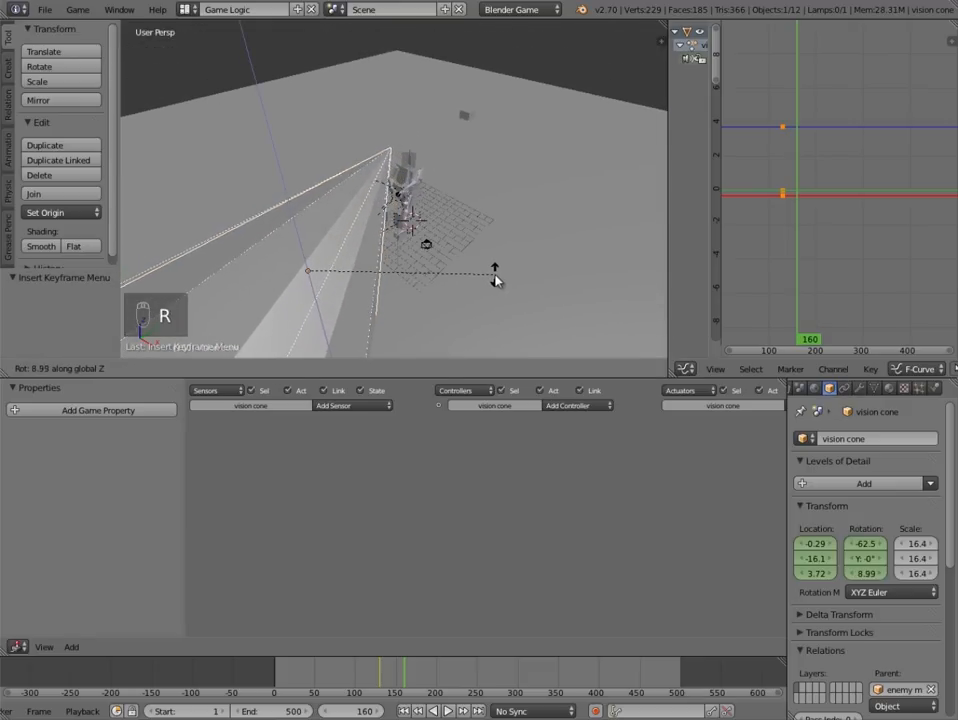
click(496, 276)
middle_drag(390, 260, 438, 280)
key(g)
key(x)
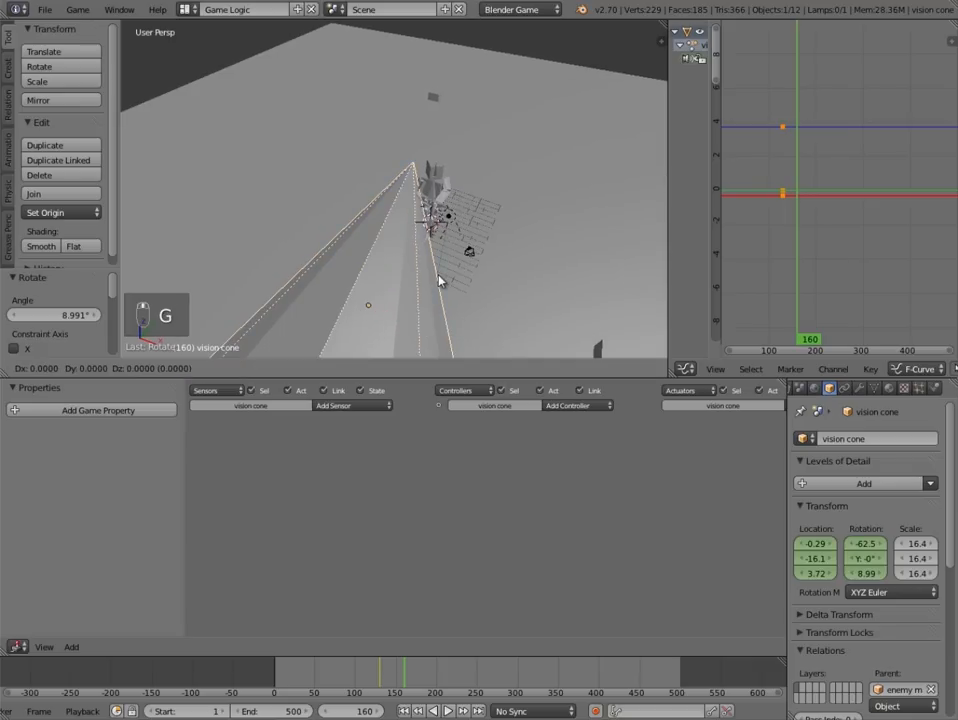
click(470, 295)
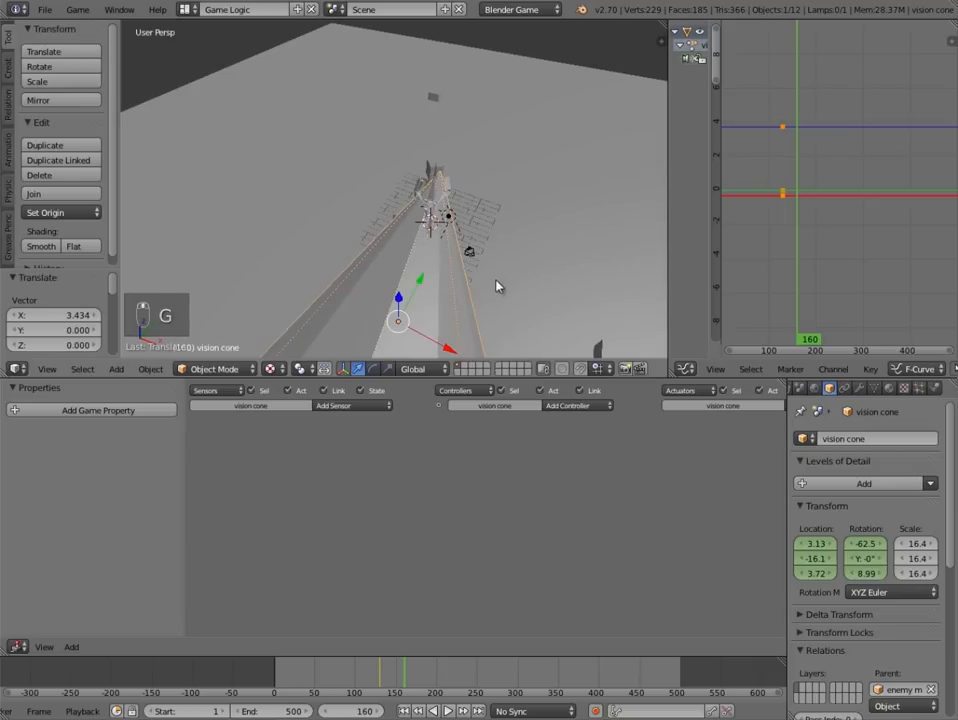
- Rotate the vision cone another 9.793° around Z and move it 2.485 units along X towards the enemy's head
key(r)
key(z)
click(496, 254)
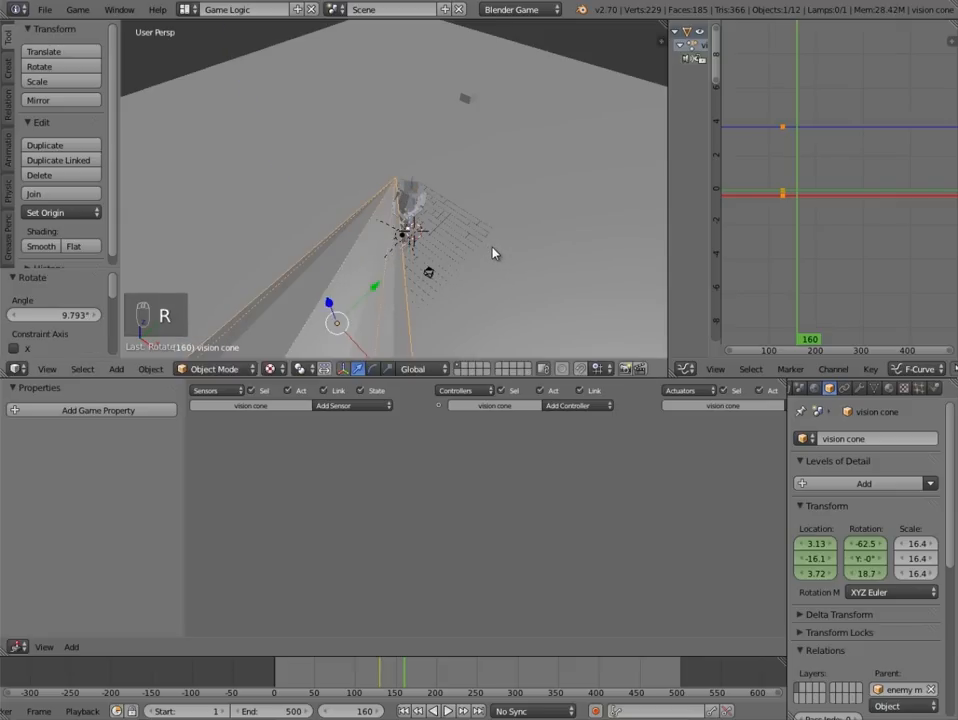
key(g)
key(x)
click(512, 266)
- Turn the vision cone a further 6.822° around Z and shift it 1.524 units along X
key(r)
key(z)
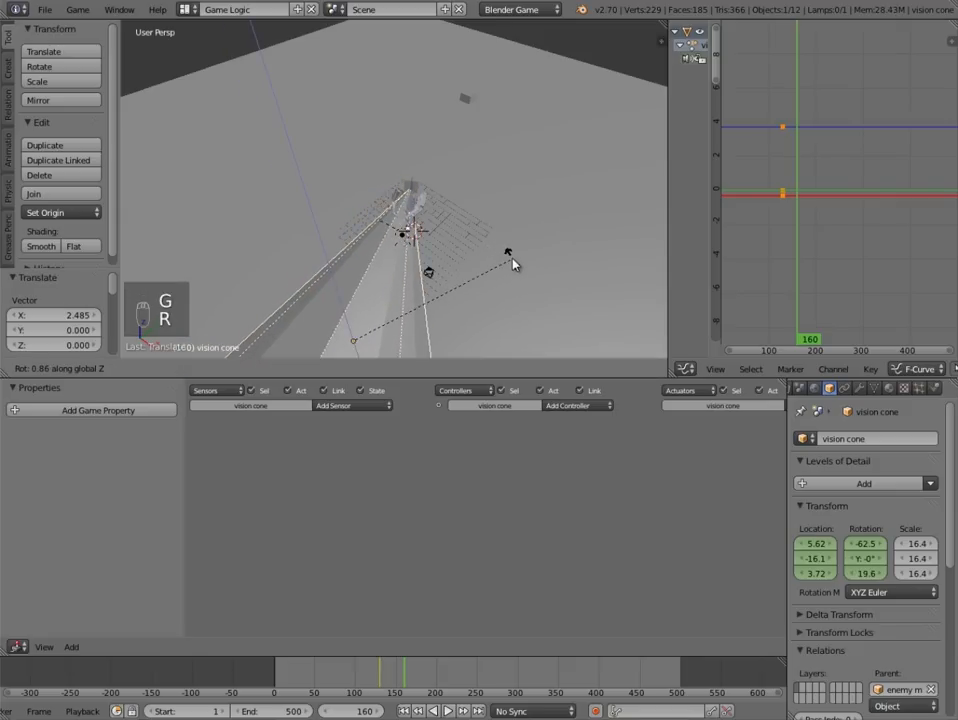
click(509, 248)
key(g)
key(x)
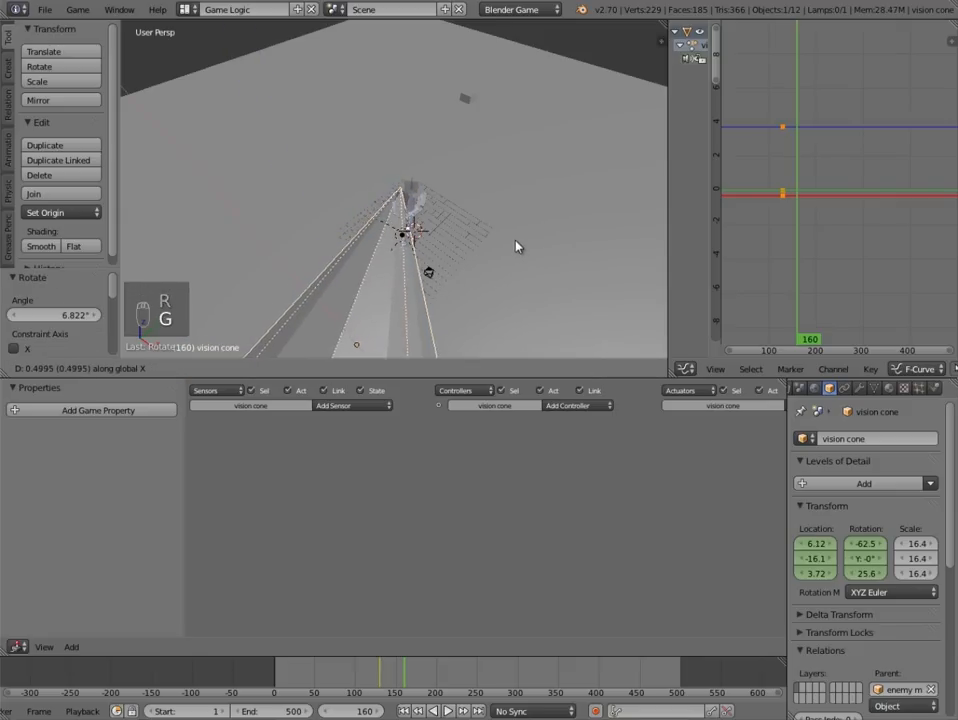
click(527, 249)
- Move the vision cone 1.329 units along Y and -0.532 units along X to bring its tip to the head
key(g)
key(y)
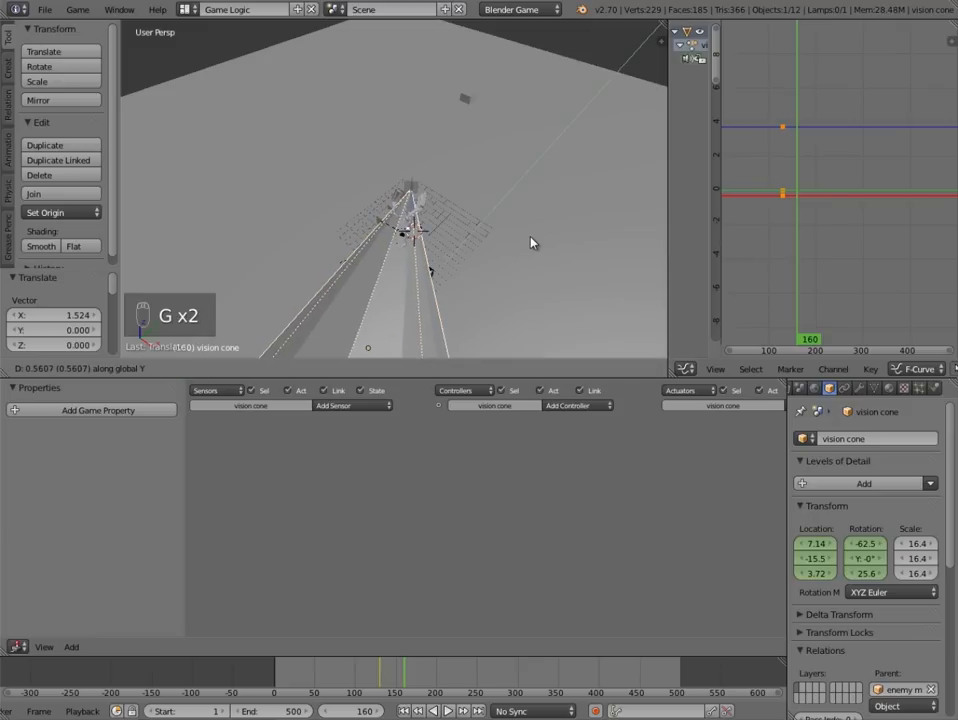
click(515, 235)
middle_drag(515, 235, 540, 179)
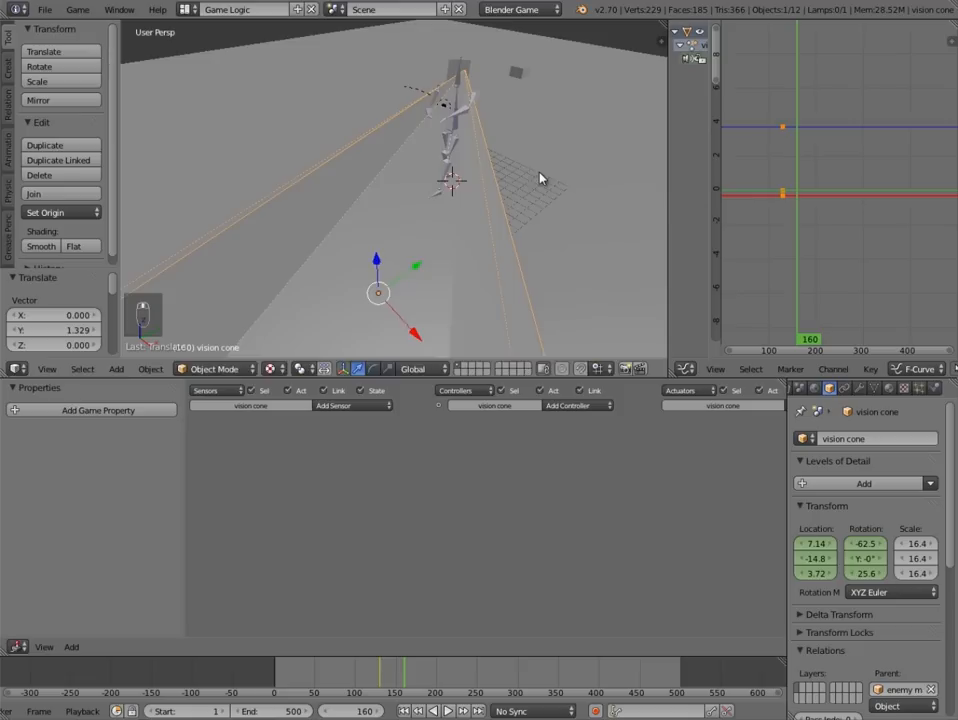
key(g)
key(x)
click(532, 172)
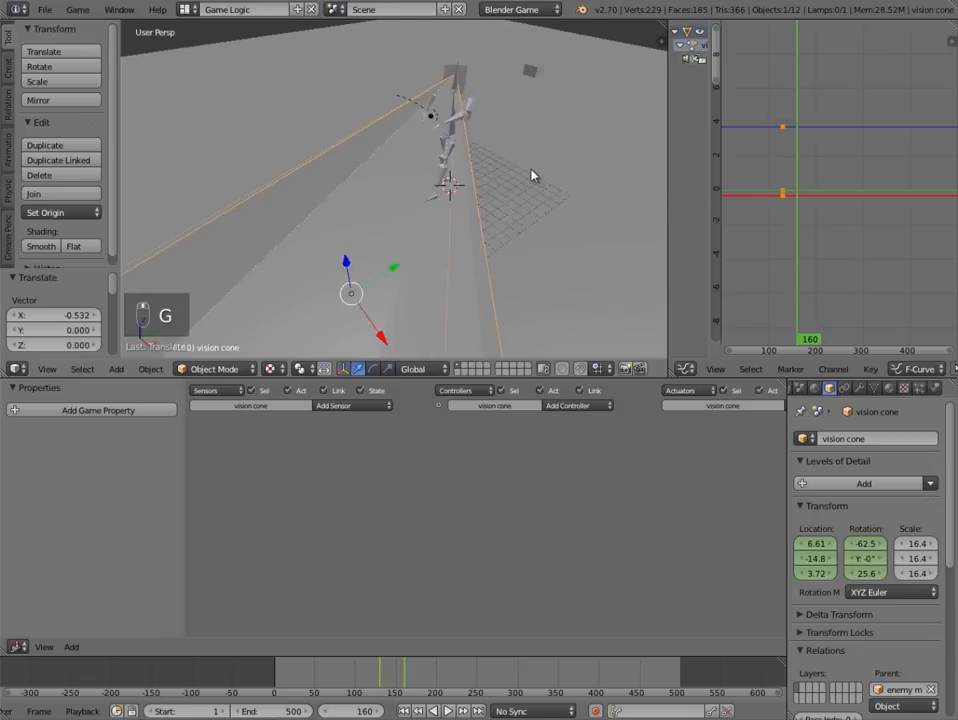
- Nudge the vision cone 0.339 units along Y and slightly in the negative X direction
key(g)
key(y)
click(554, 167)
key(g)
key(x)
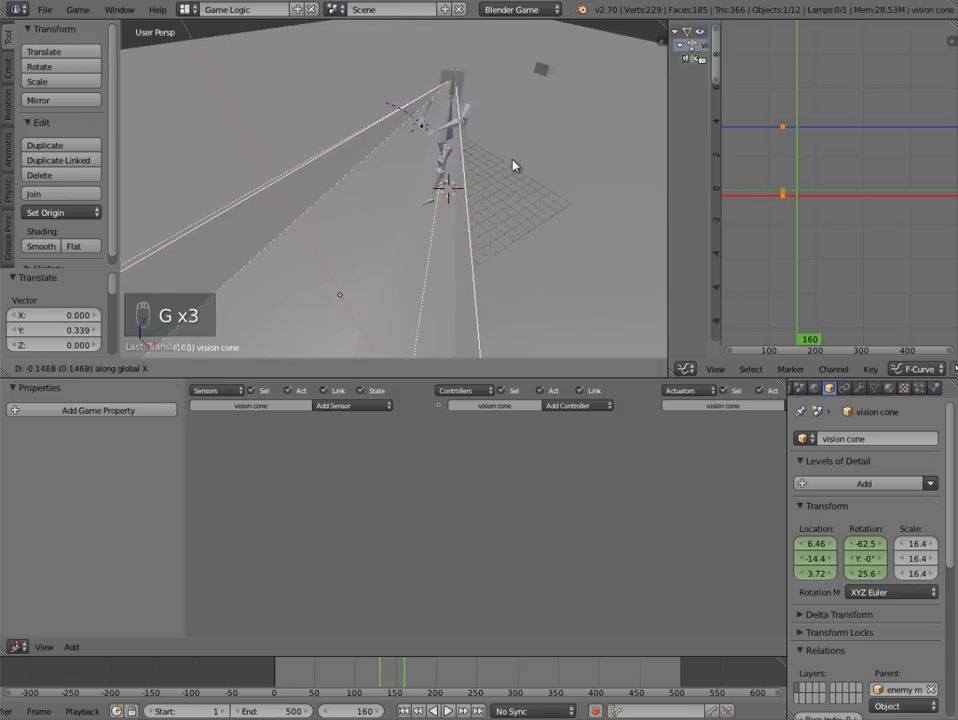
click(526, 176)
- Rotate the vision cone 8.774° more around Z and move it along X back towards the enemy's head
middle_drag(526, 176, 425, 205)
key(r)
click(517, 279)
key(g)
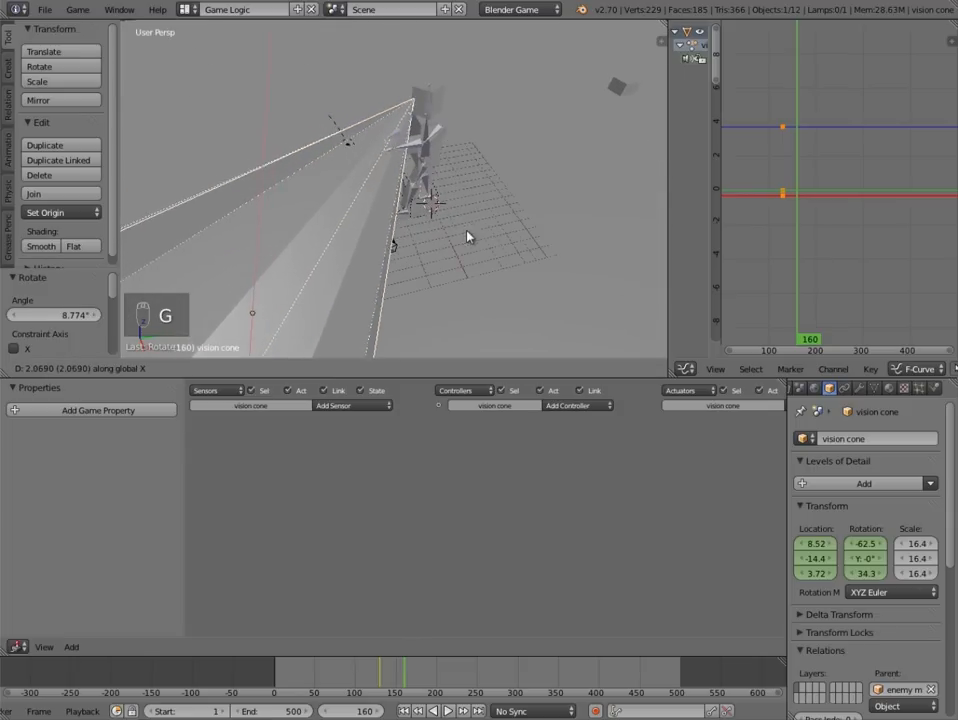
click(470, 240)
- Move the vision cone 0.926 units along Y and -0.699 units along X to seat its tip at the head
key(g)
click(486, 232)
key(g)
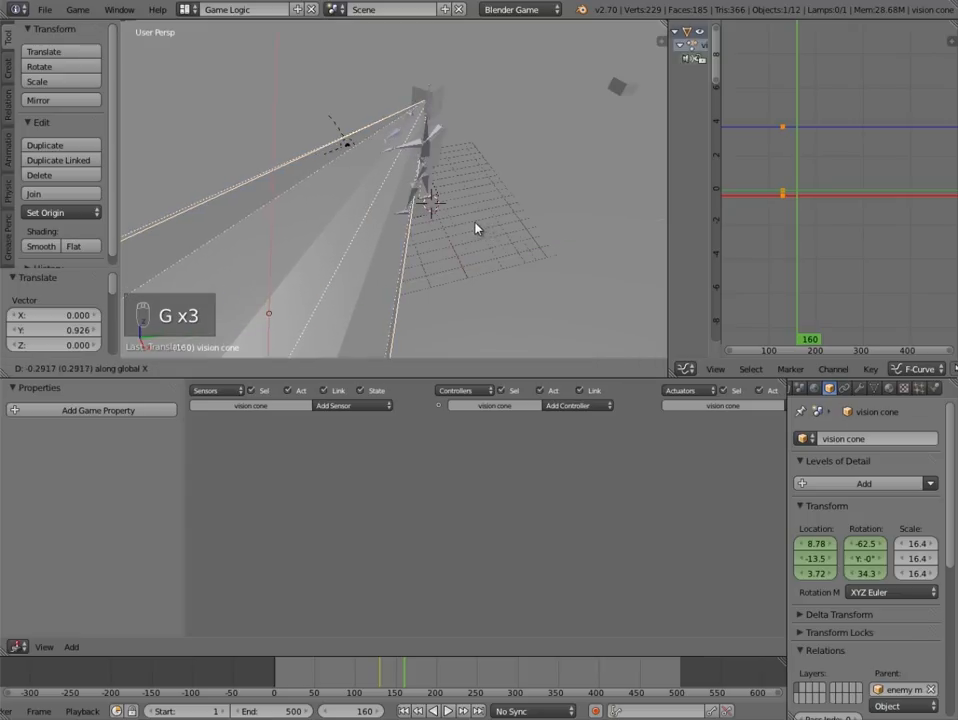
click(446, 225)
- Insert a LocRot keyframe for the vision cone at frame 160
middle_drag(446, 225, 415, 272)
key(i)
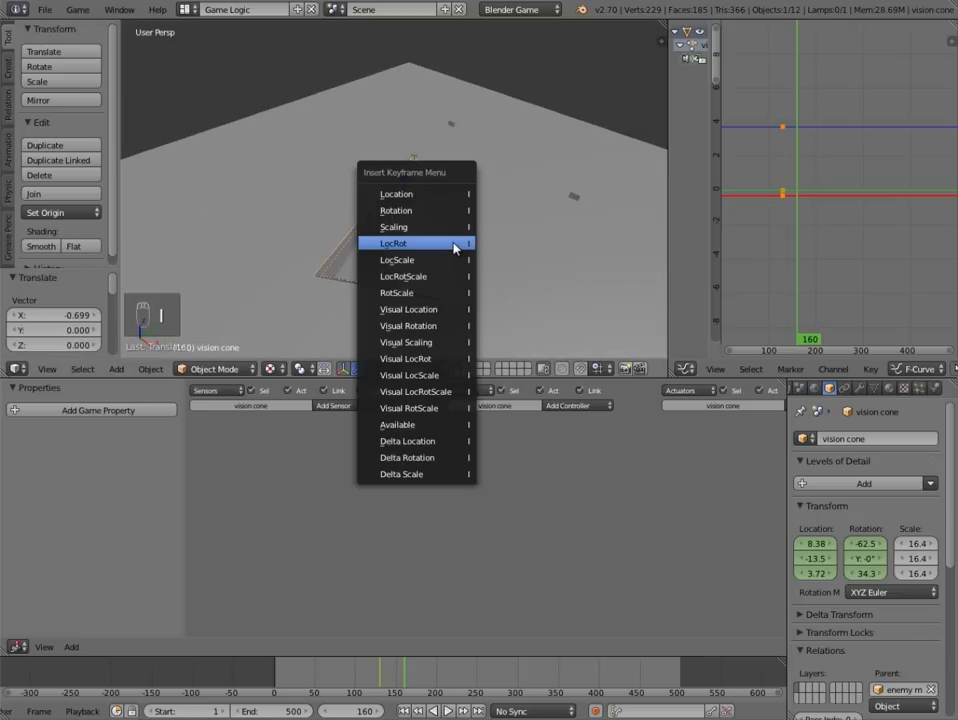
click(455, 247)
middle_drag(336, 302, 470, 349)
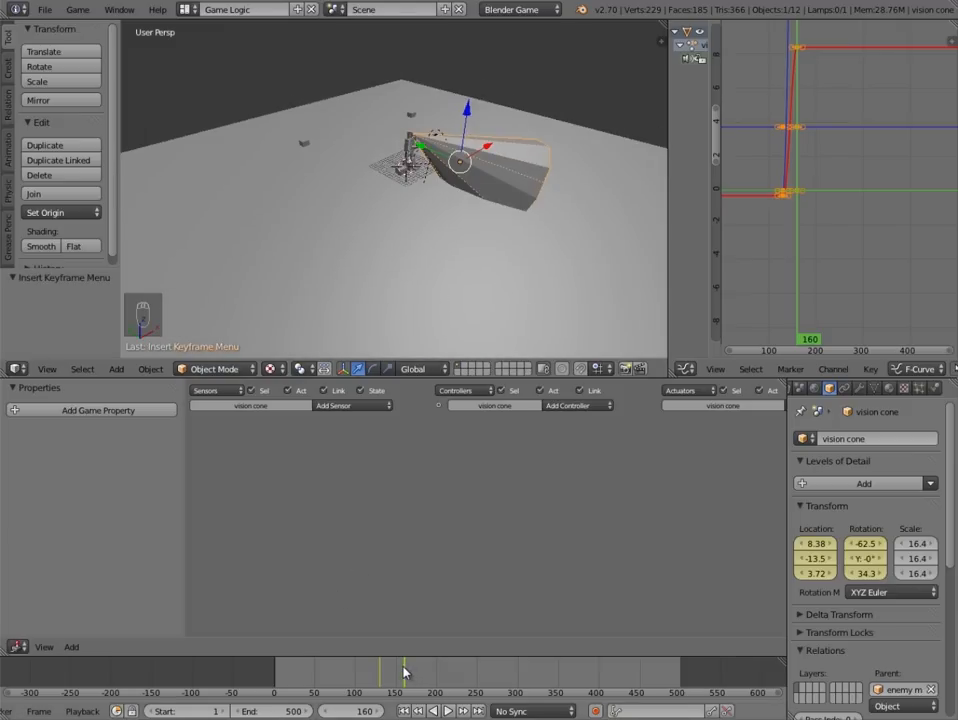
- Use the enemy rig's keyframes to place the current frame at 200, and reselect the vision cone
right_click(416, 180)
right_click(417, 182)
right_click(418, 183)
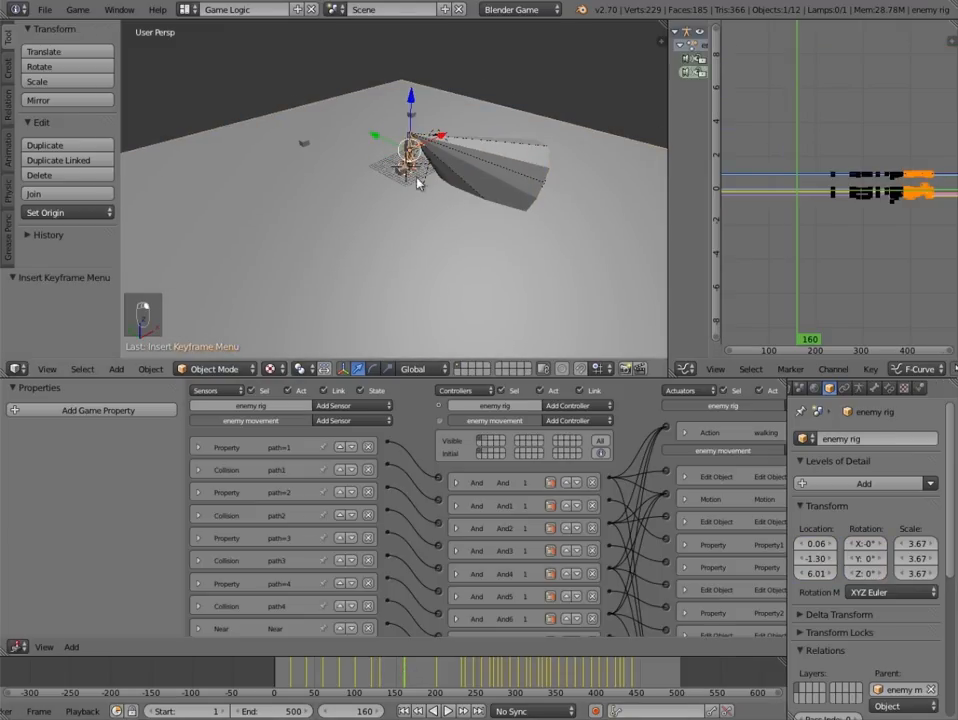
click(436, 678)
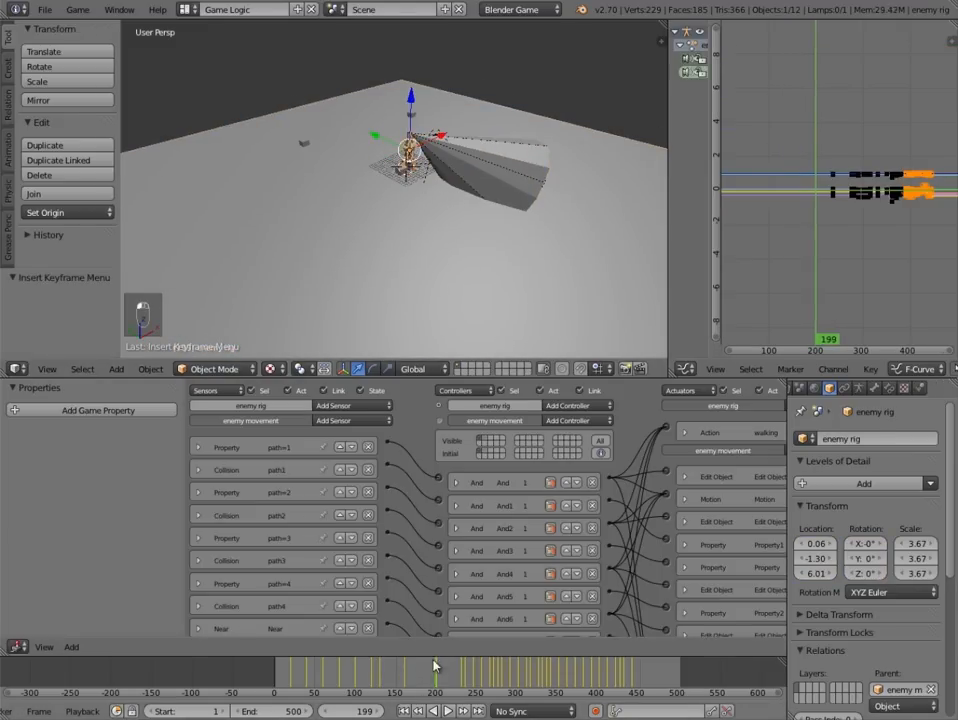
scroll(418, 152, up, 4)
right_click(502, 114)
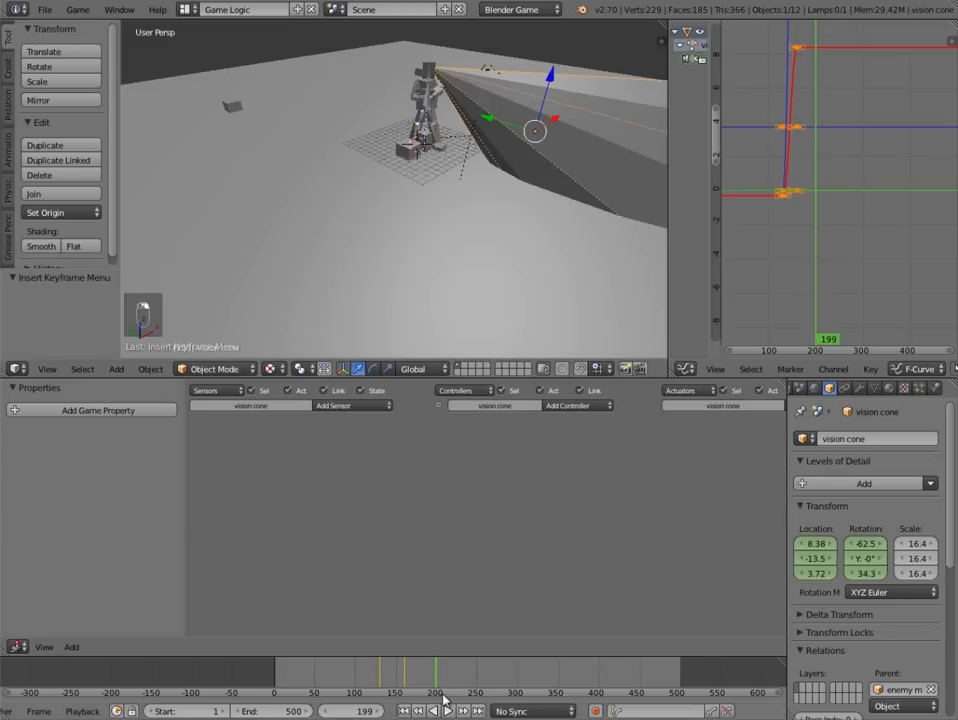
middle_drag(392, 118, 441, 107)
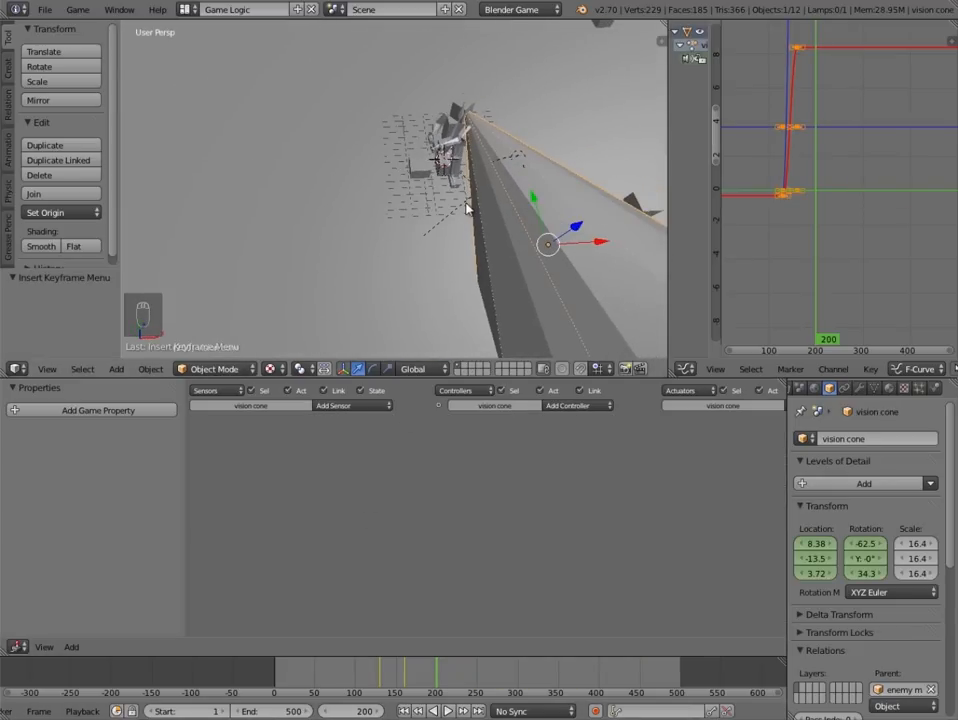
- In top view, rotate the vision cone 73.576° and move it -18.379 units along X and 1.963 units along Y
key(KP_7)
key(r)
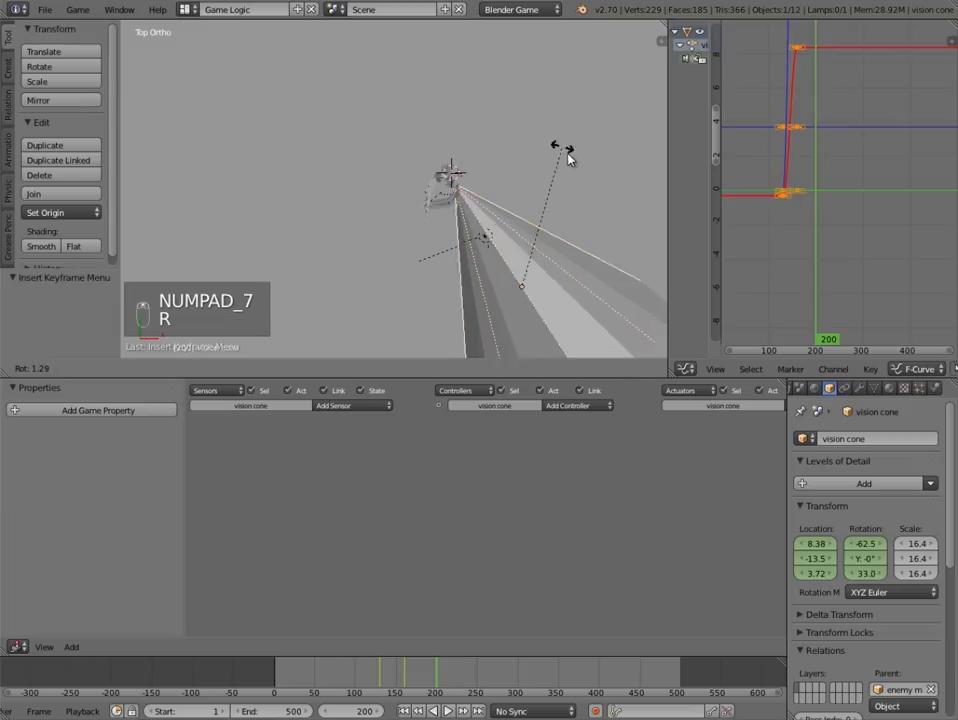
click(643, 285)
key(g)
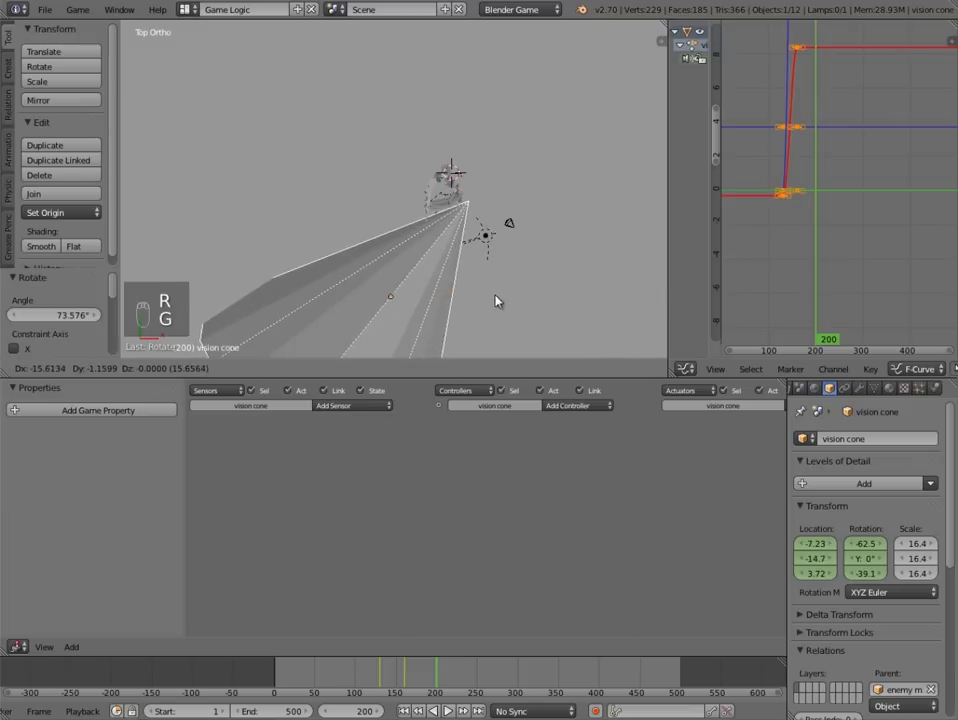
click(486, 262)
- Fine-tune the vision cone near the head with a small rotation and moves of 0.747, -1.096 and -0.573, 0.199 units in X and Y
scroll(490, 250, up, 6)
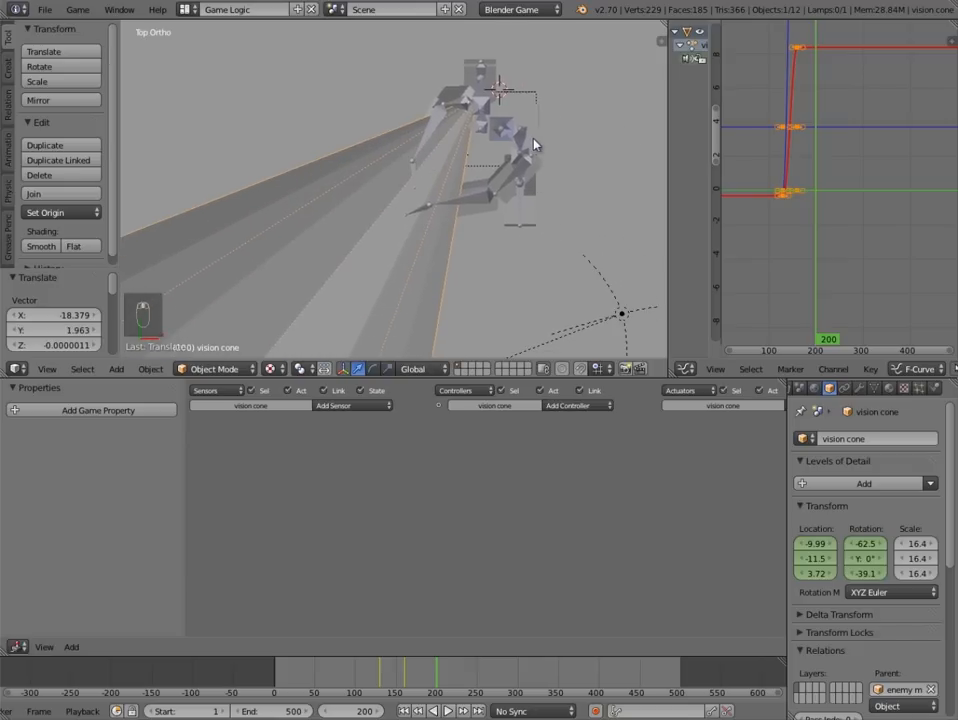
key(g)
click(562, 173)
key(r)
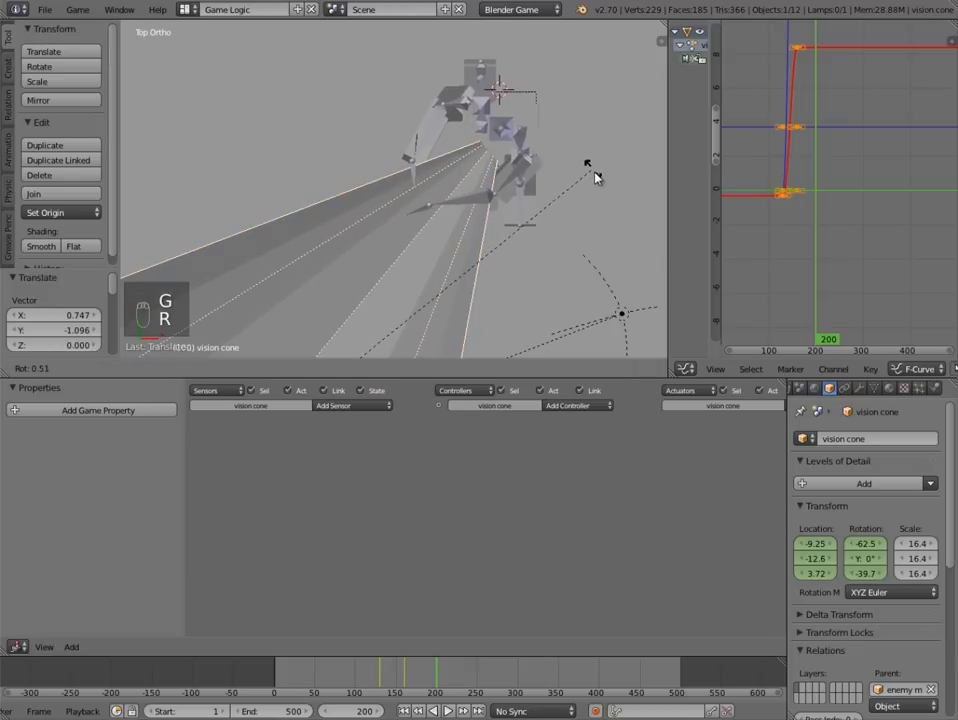
click(597, 180)
key(g)
click(584, 175)
scroll(495, 258, down, 2)
middle_drag(495, 258, 553, 185)
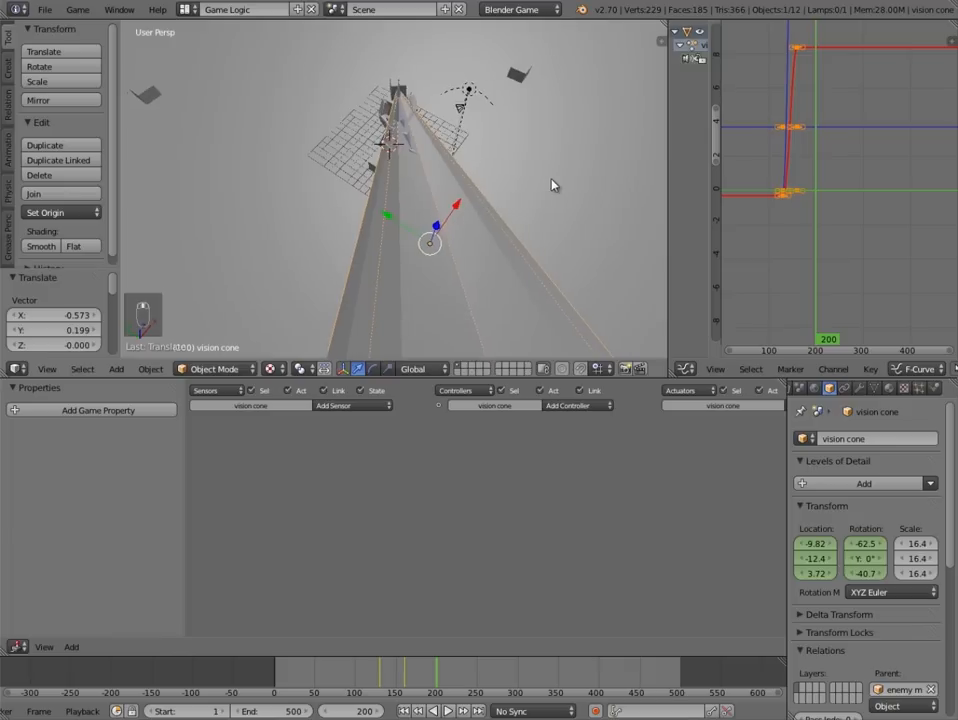
- Rotate the vision cone -5.456° in the angled view and reposition it along Y and X to seat its tip at the head
key(r)
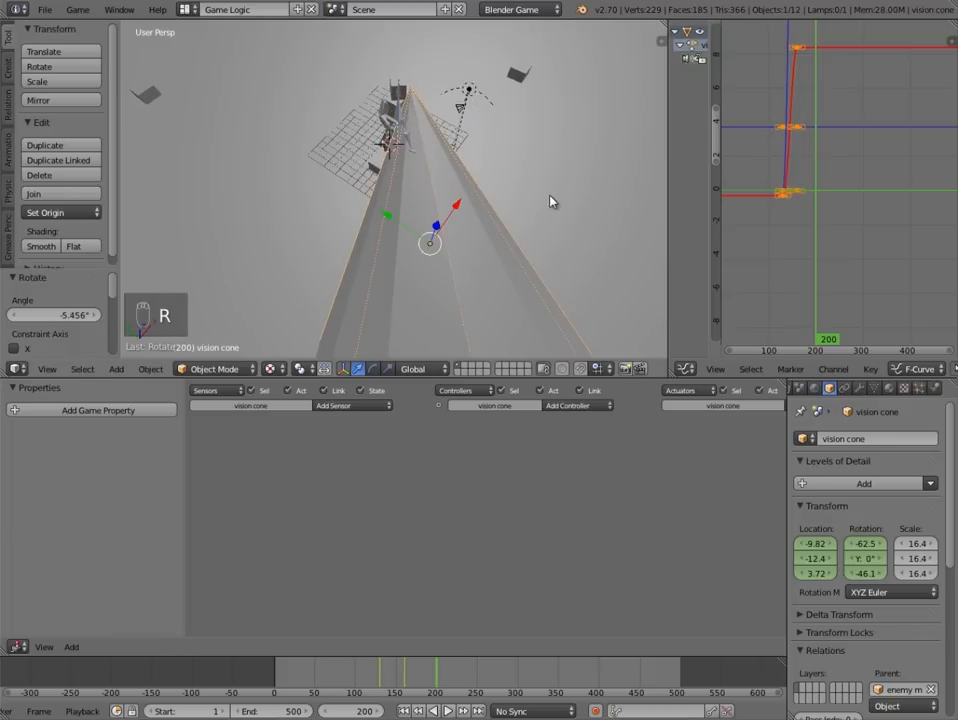
key(g)
click(531, 205)
key(g)
key(y)
click(525, 185)
key(g)
key(x)
click(598, 166)
- Insert a LocRot keyframe for the vision cone at frame 200
middle_drag(598, 166, 480, 300)
key(i)
click(514, 193)
- Duplicate the vision cone's keyframes from frame 130 to frame 230 in its animation curves
click(390, 677)
drag(390, 677, 379, 677)
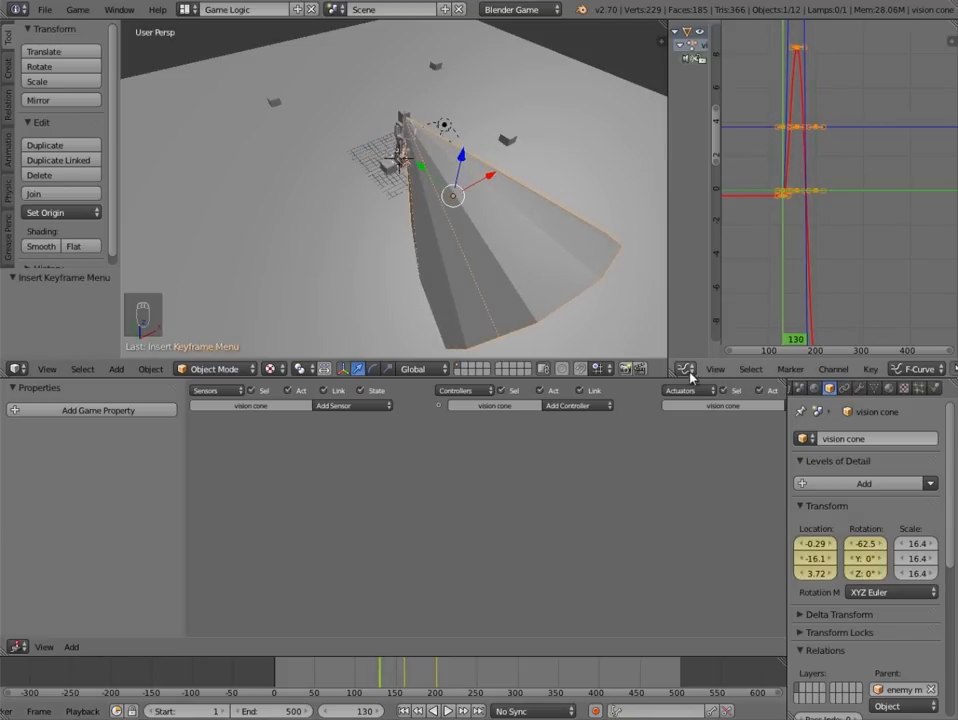
key(a)
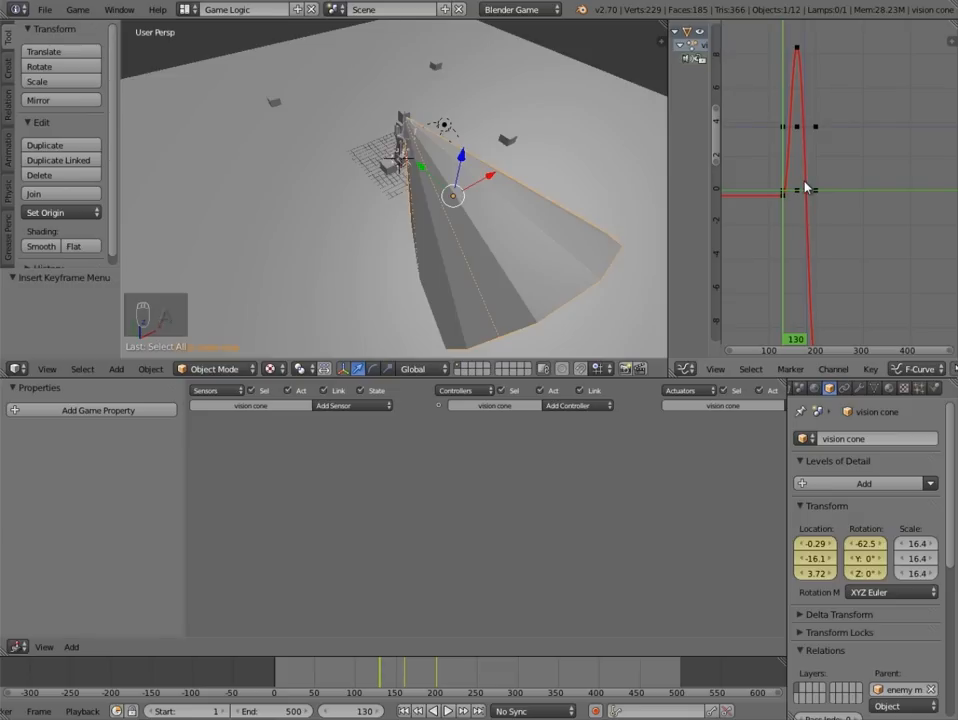
key(ctrl+k)
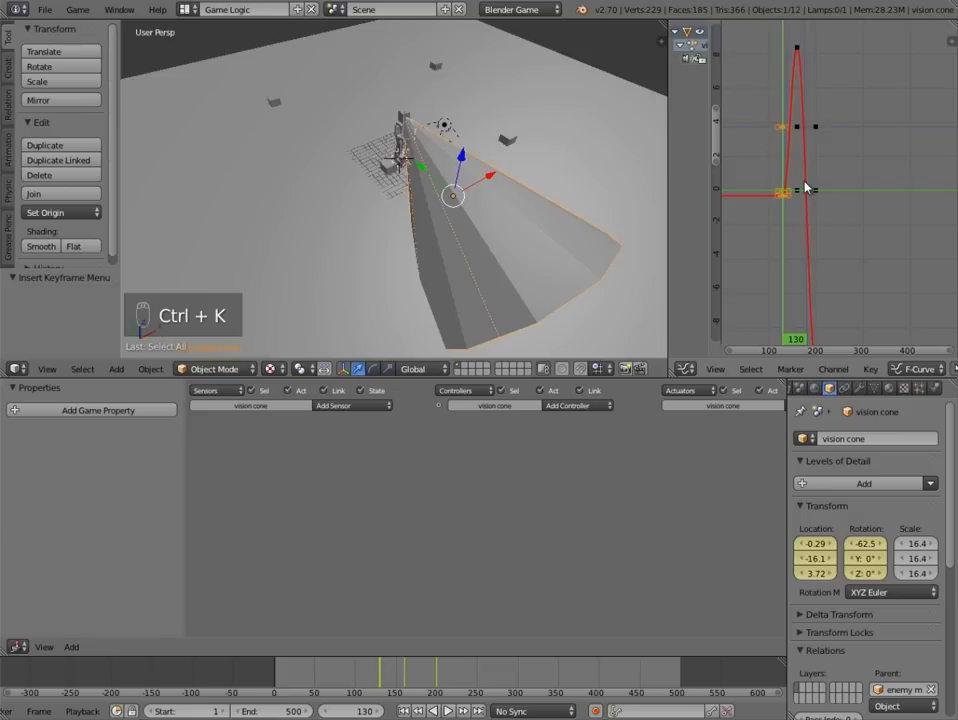
key(shift+d)
key(x)
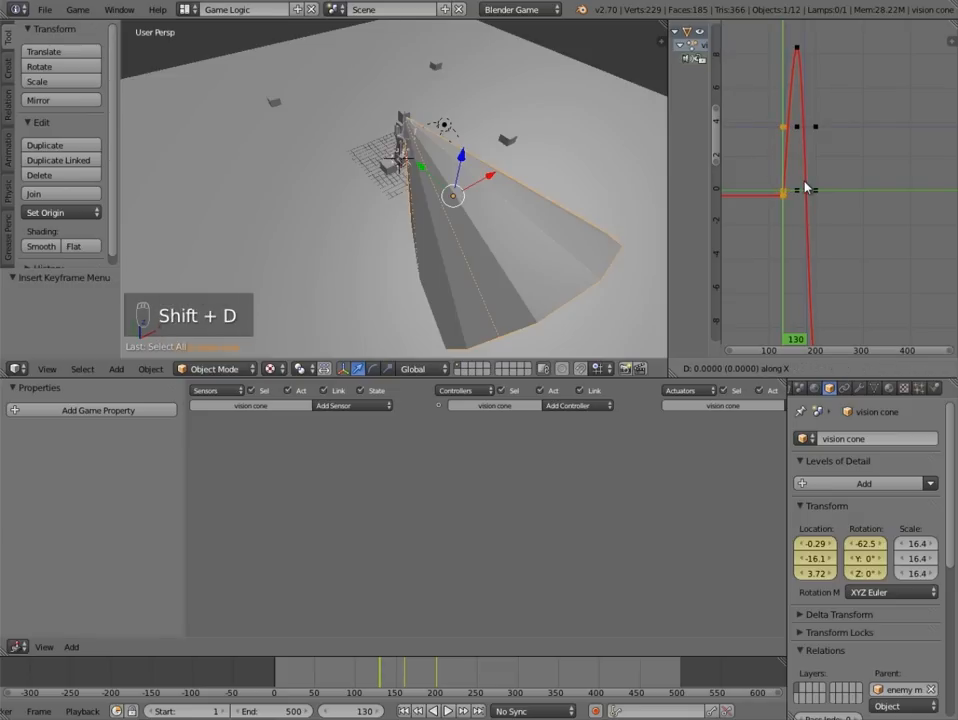
click(806, 188)
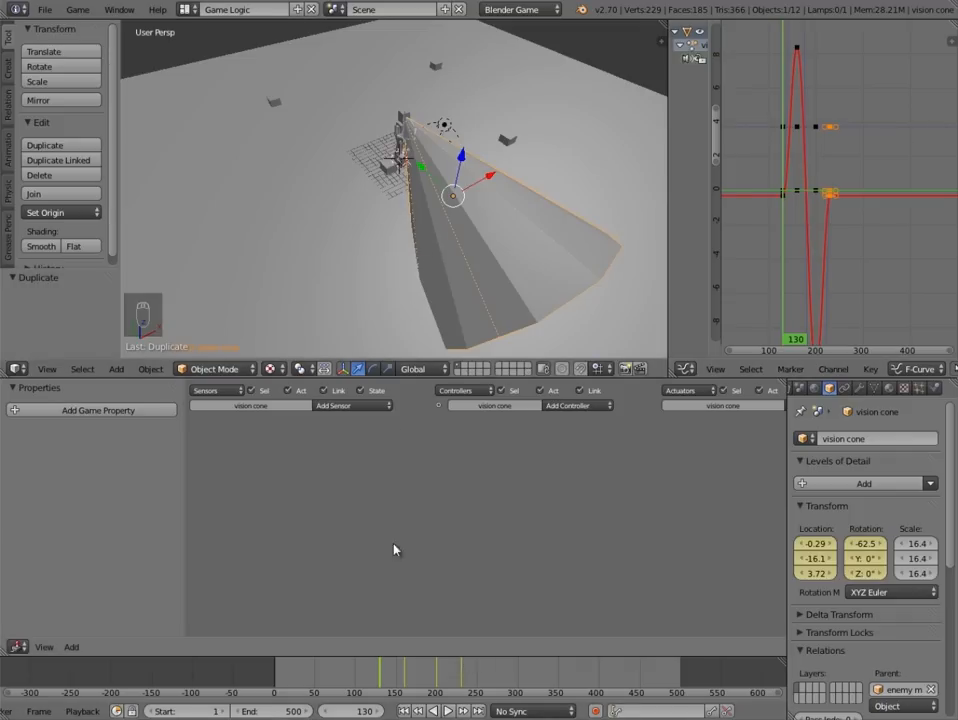
- At frame 180, move the vision cone -0.609 units along X and -3.872 units along Y, and insert a LocRot keyframe
drag(389, 680, 424, 668)
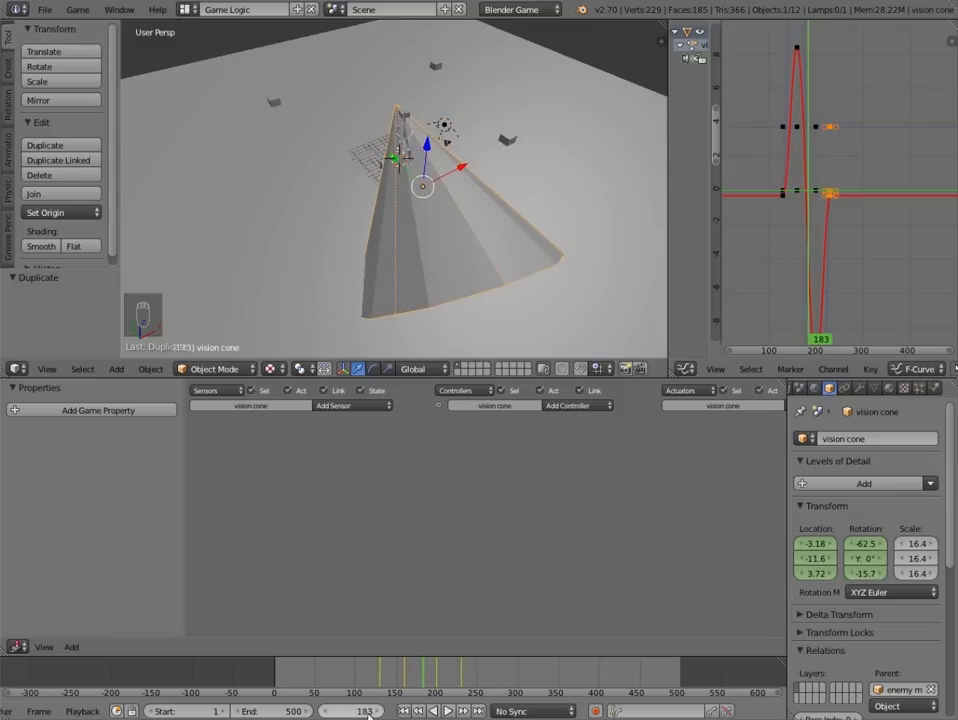
drag(409, 674, 423, 682)
click(323, 714)
click(323, 714)
click(323, 714)
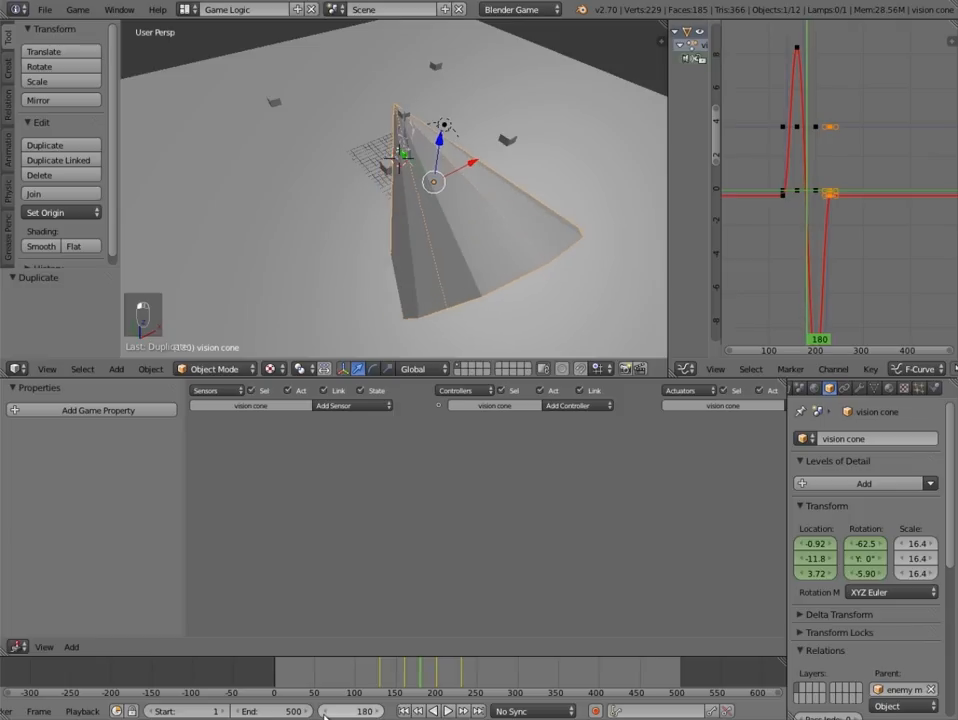
key(KP_7)
scroll(475, 226, up, 3)
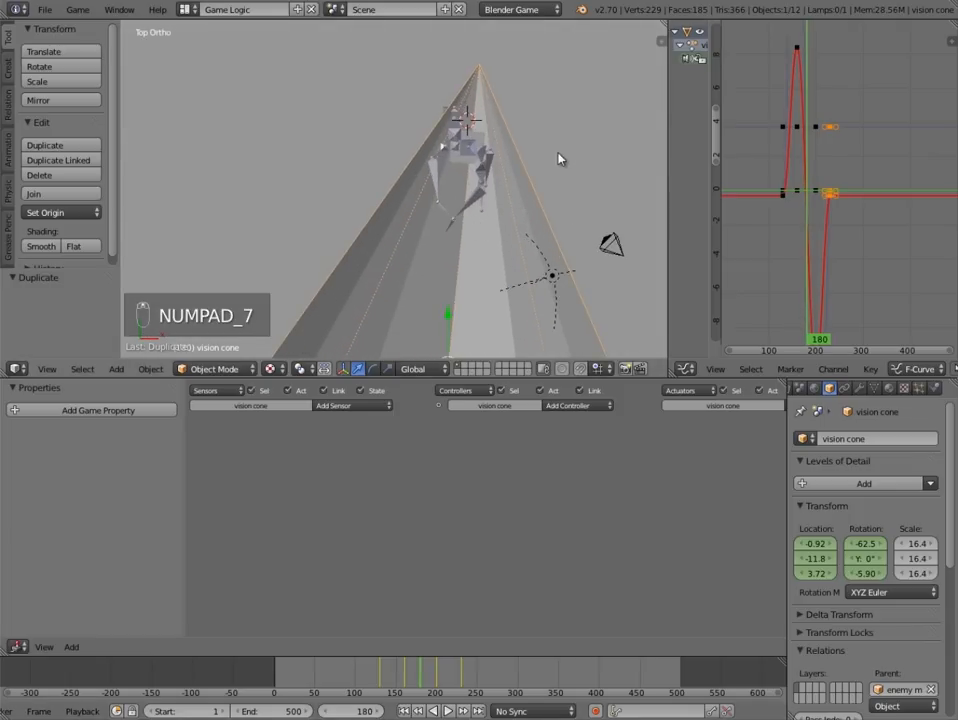
key(g)
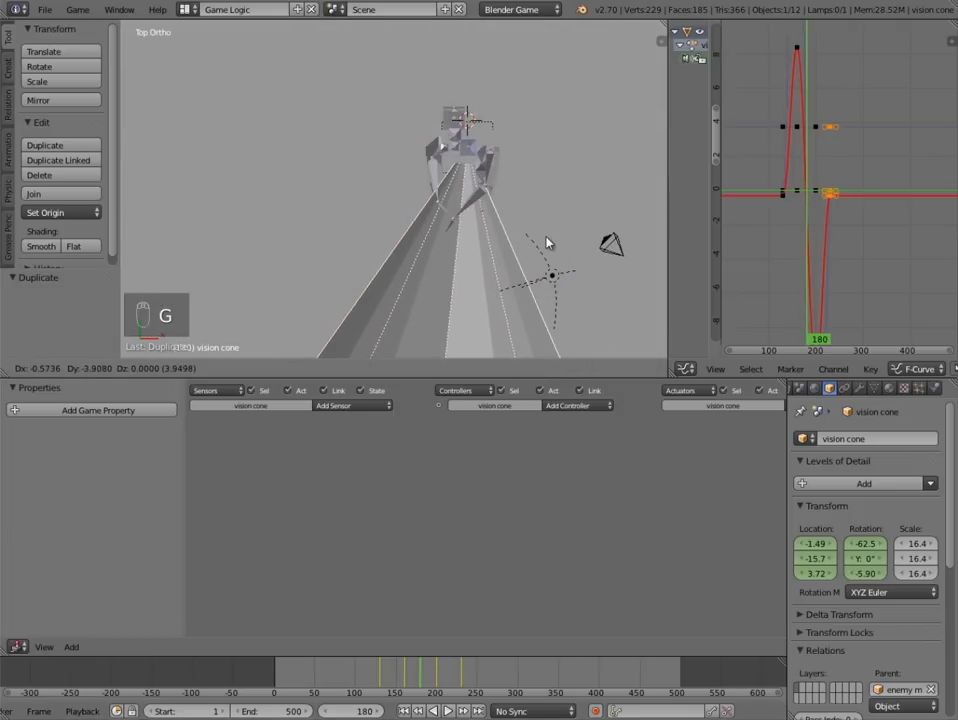
click(546, 241)
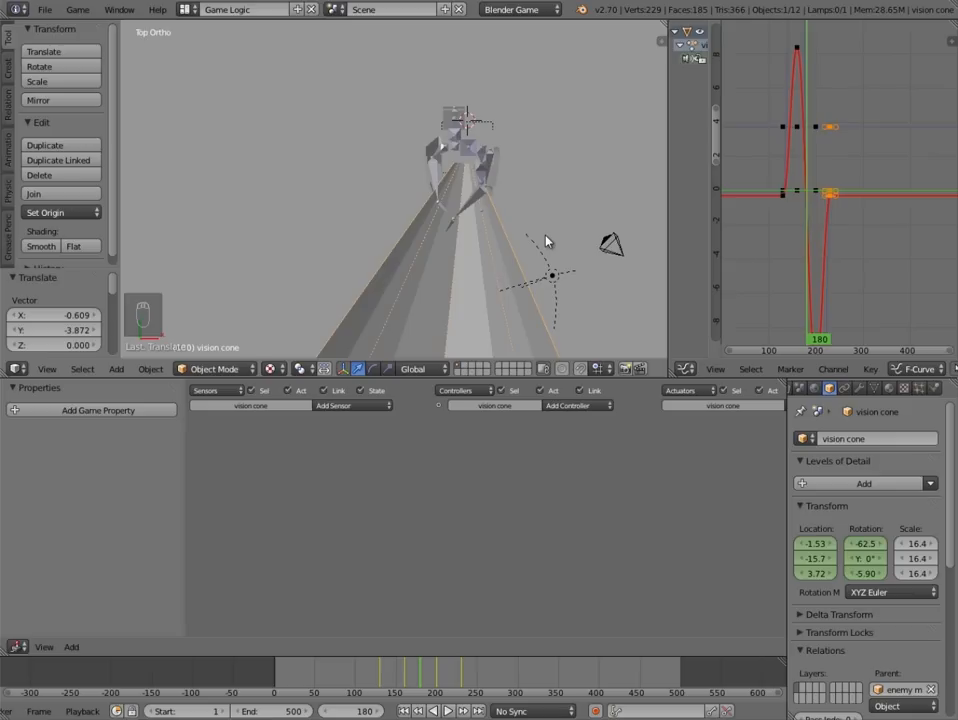
key(i)
click(546, 241)
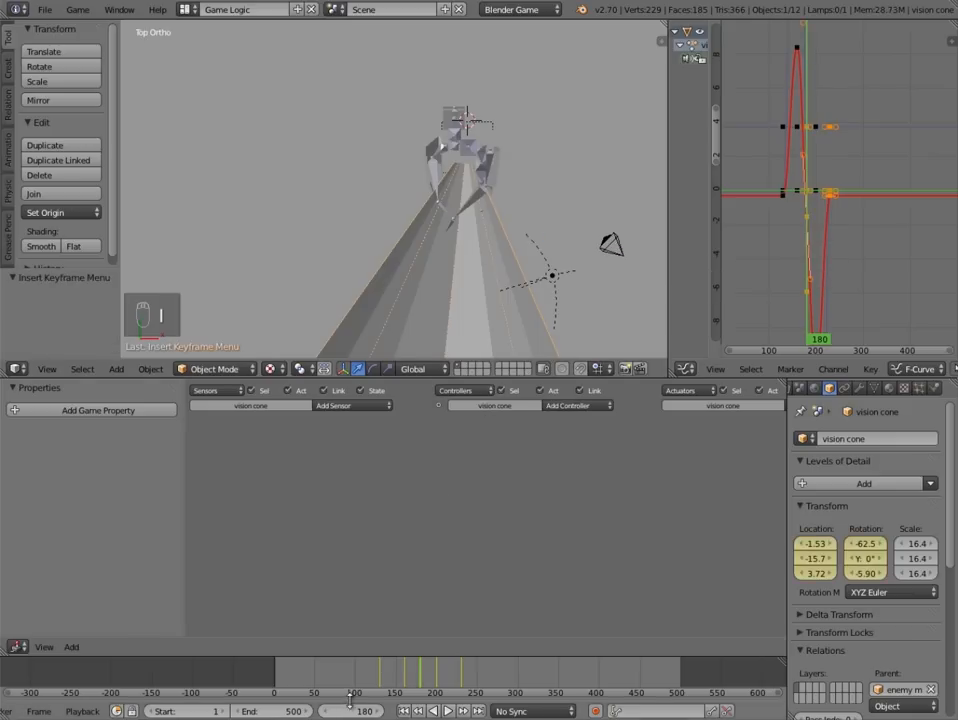
- Add an Action actuator to the vision cone and assign vision coneAction to it
middle_drag(639, 443, 528, 482)
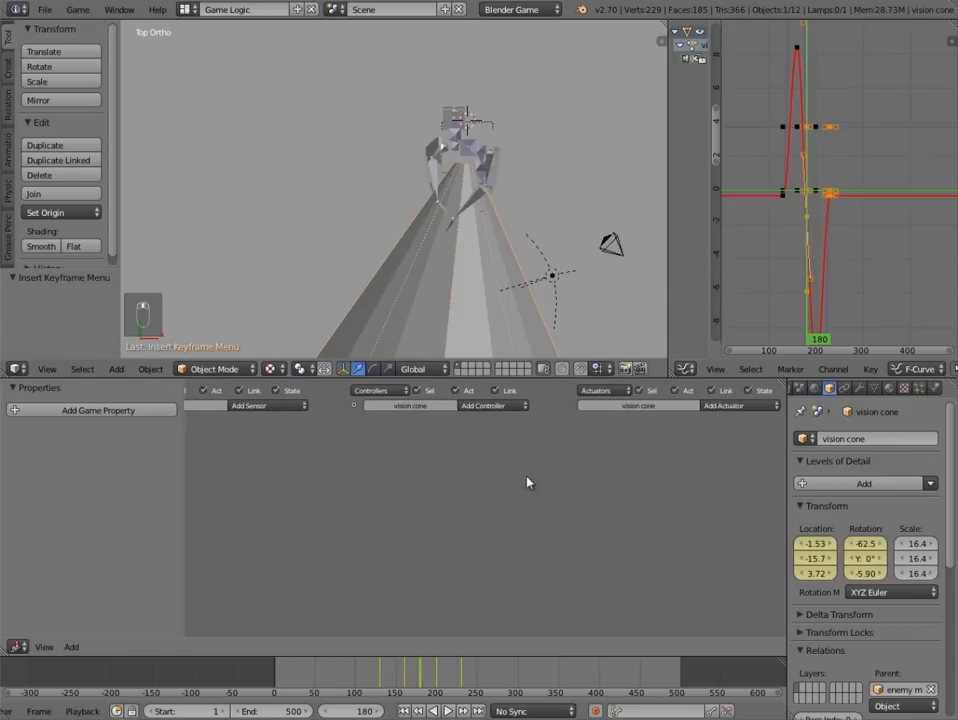
click(716, 406)
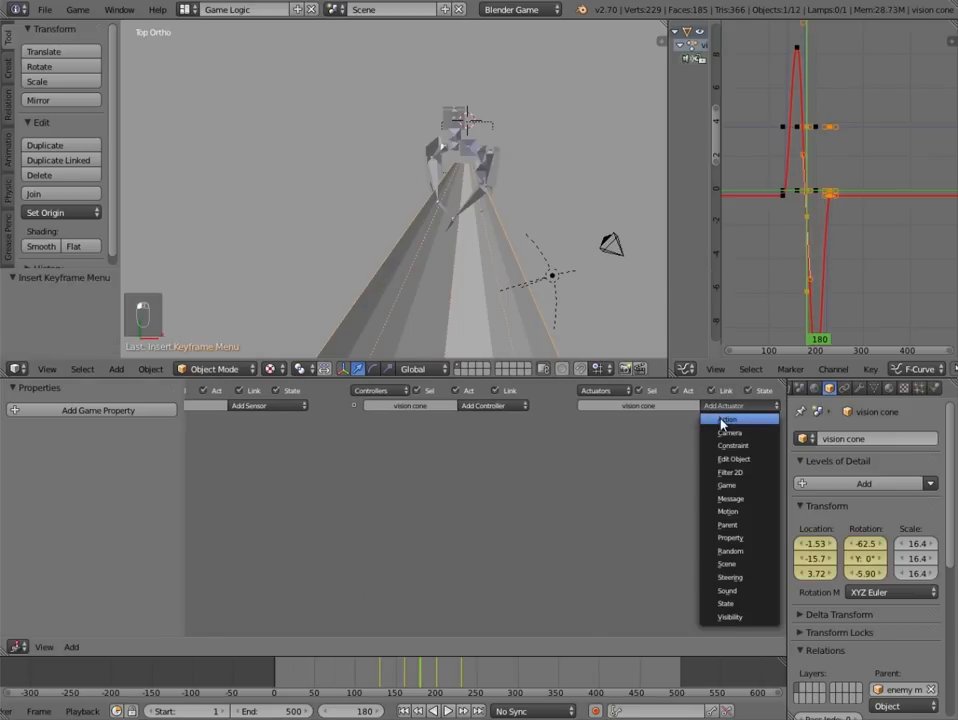
click(724, 420)
click(602, 468)
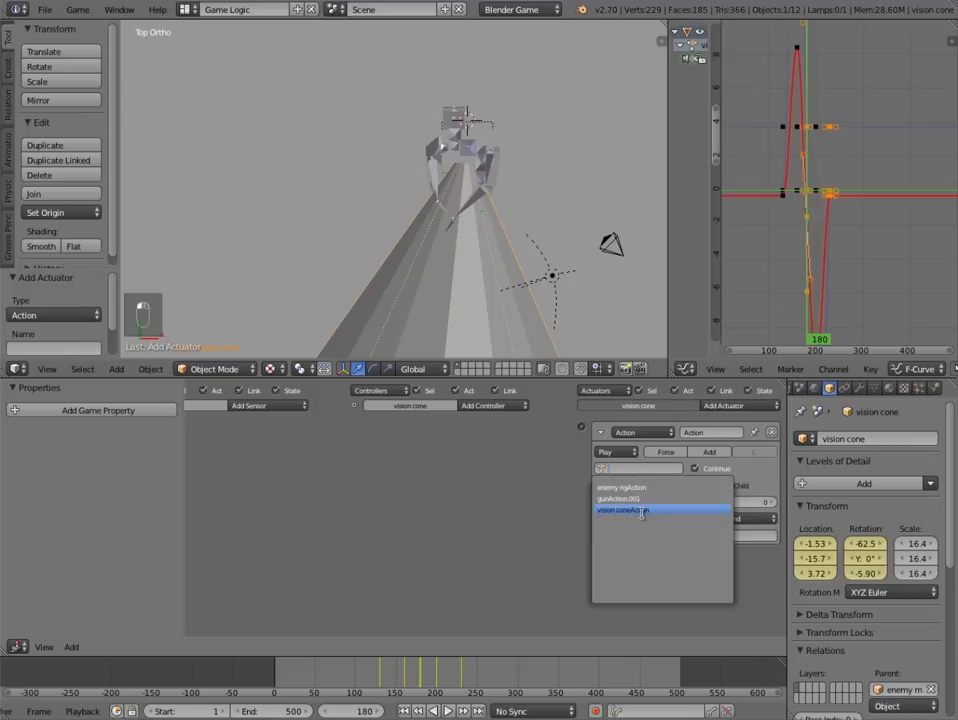
click(641, 512)
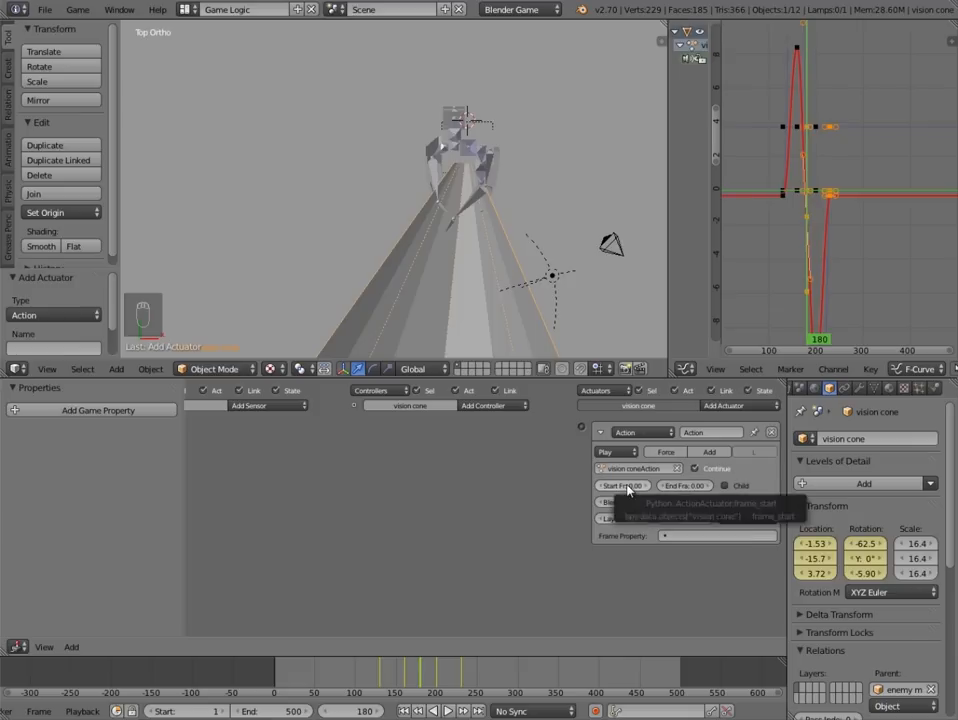
- Set the vision cone's Action actuator to start at frame 130 and end at frame 230
click(628, 488)
text(130)
key(Return)
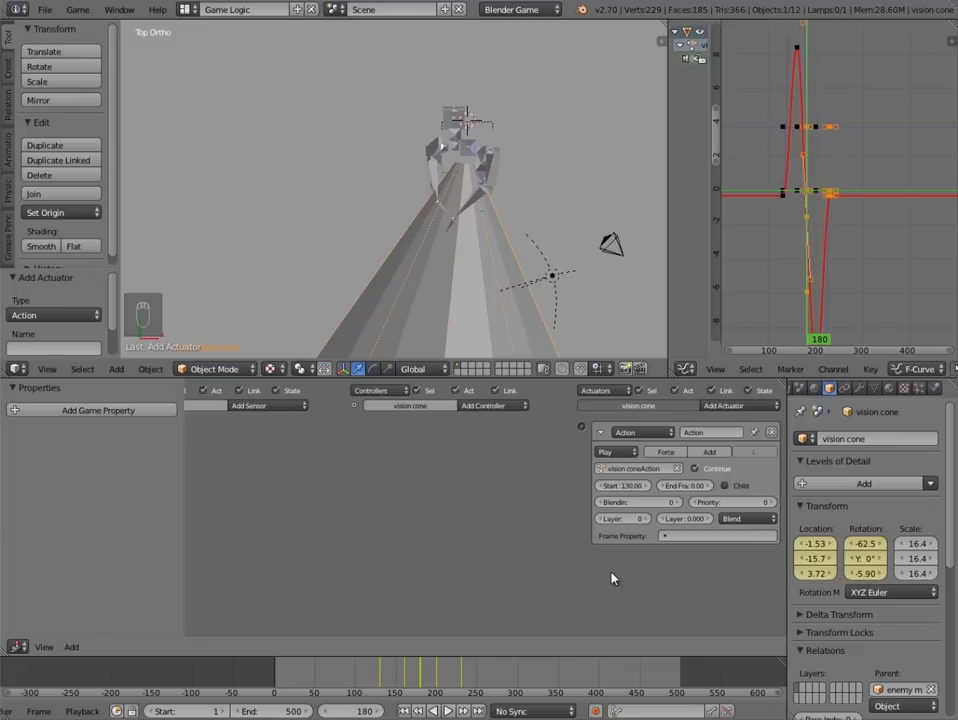
click(684, 485)
text(230)
key(Return)
- Add the enemy movement object at the enemy's feet to the selection and show its state 2 logic bricks
mouse_move(450, 290)
middle_down()
mouse_move(524, 257)
mouse_move(451, 281)
middle_up()
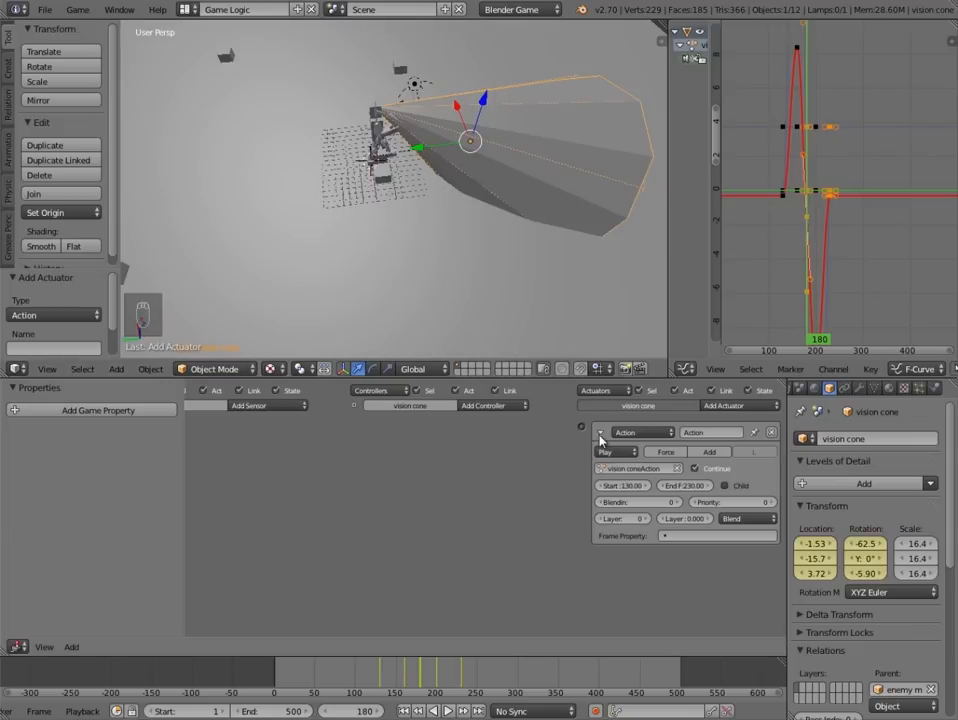
middle_drag(404, 205, 453, 192)
scroll(430, 195, up, 3)
shift+middle_drag(368, 142, 437, 231)
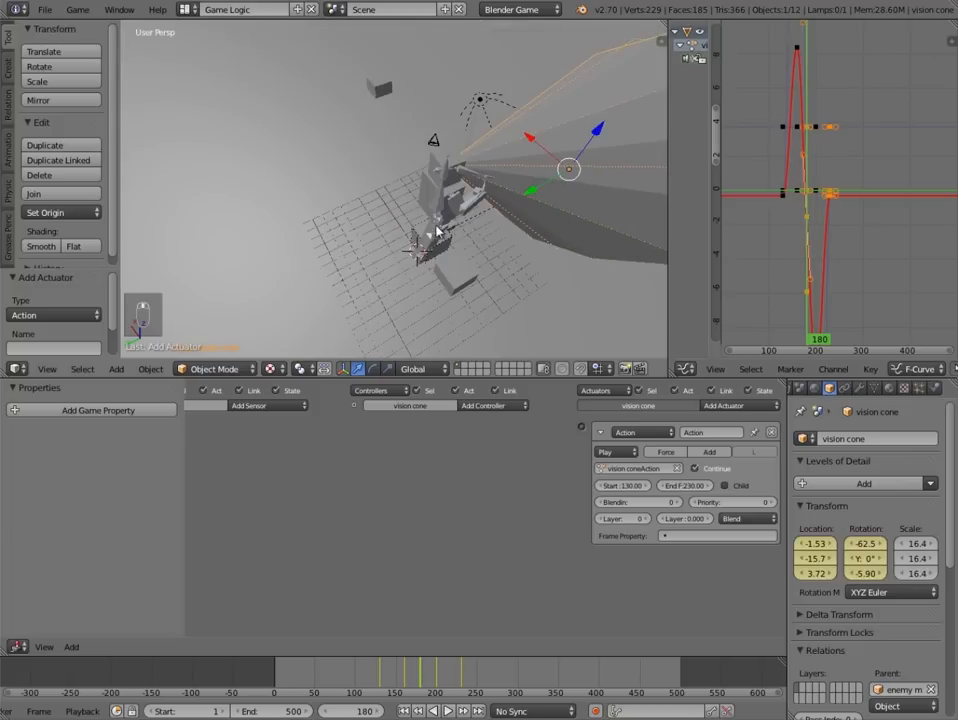
scroll(437, 231, up, 6)
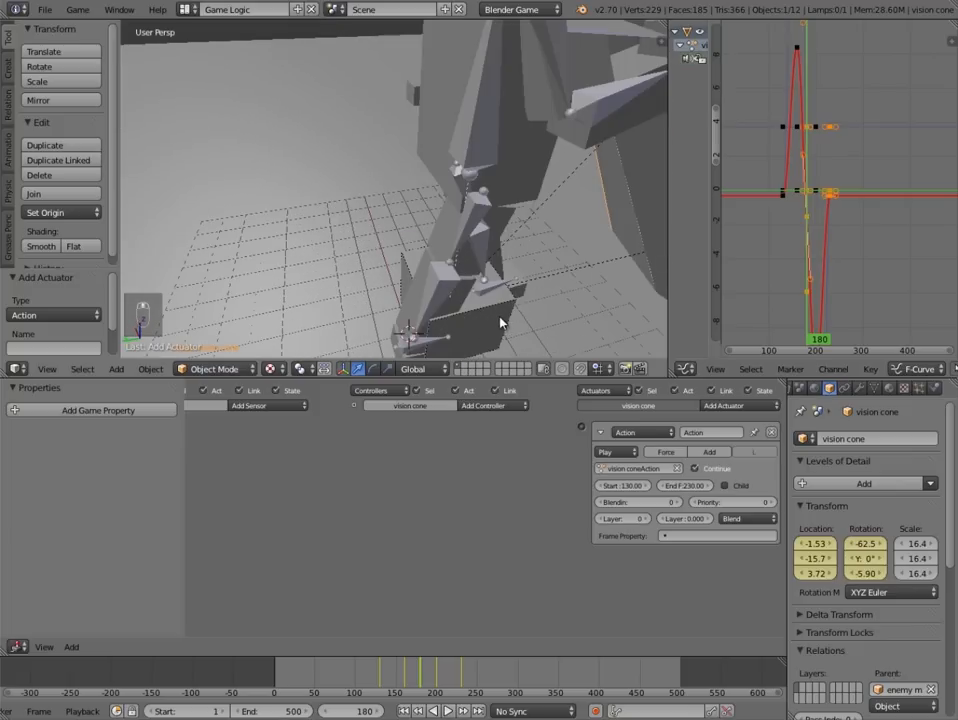
right_click(500, 322)
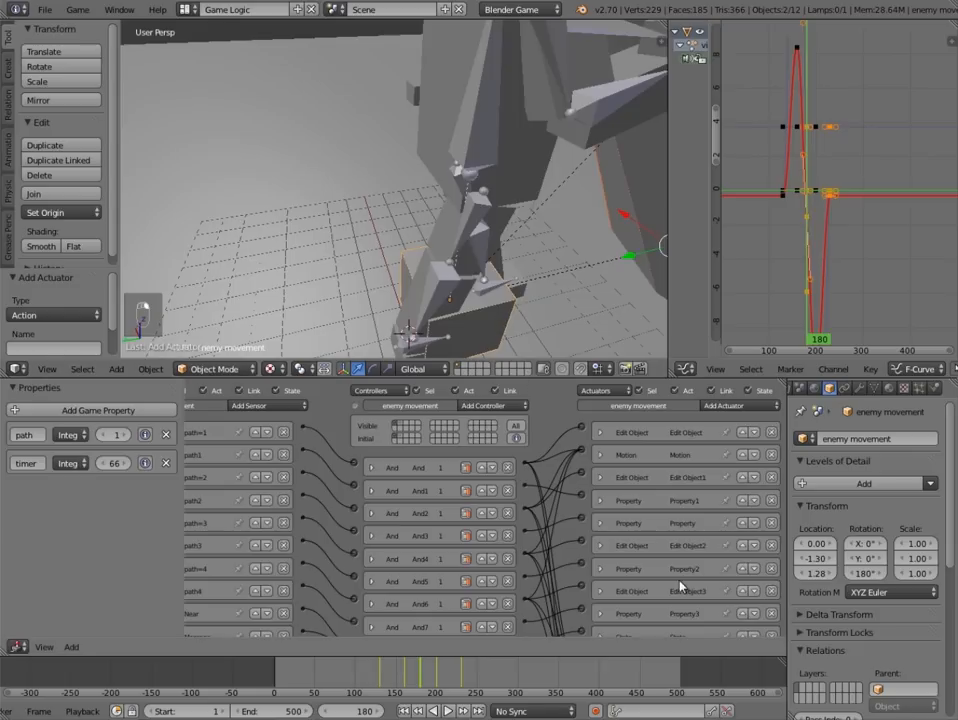
scroll(672, 570, down, 8)
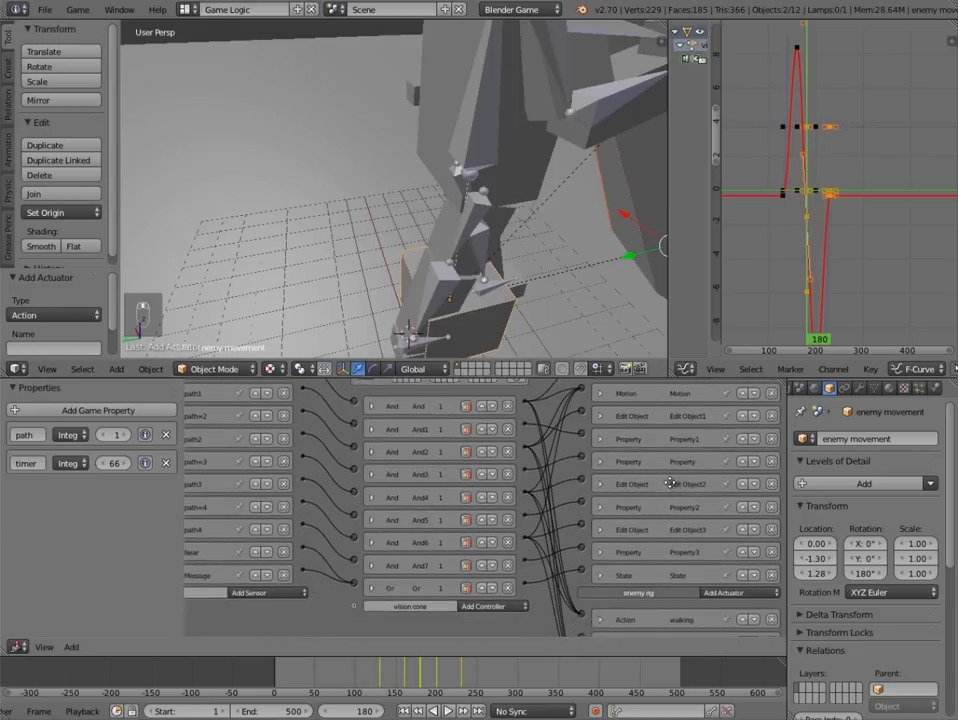
scroll(520, 465, up, 7)
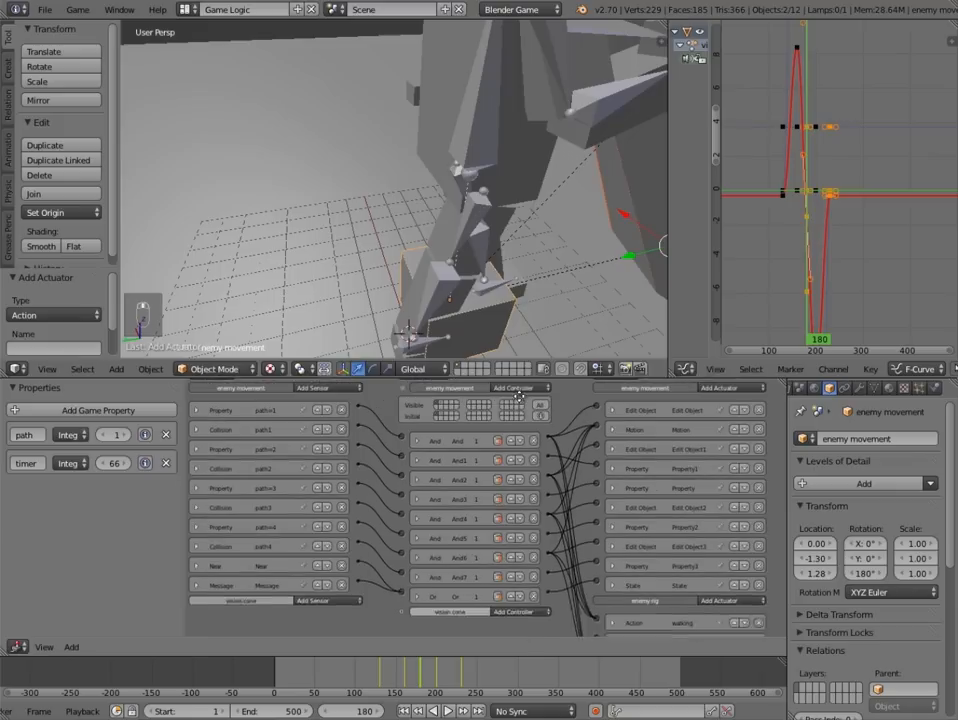
click(441, 416)
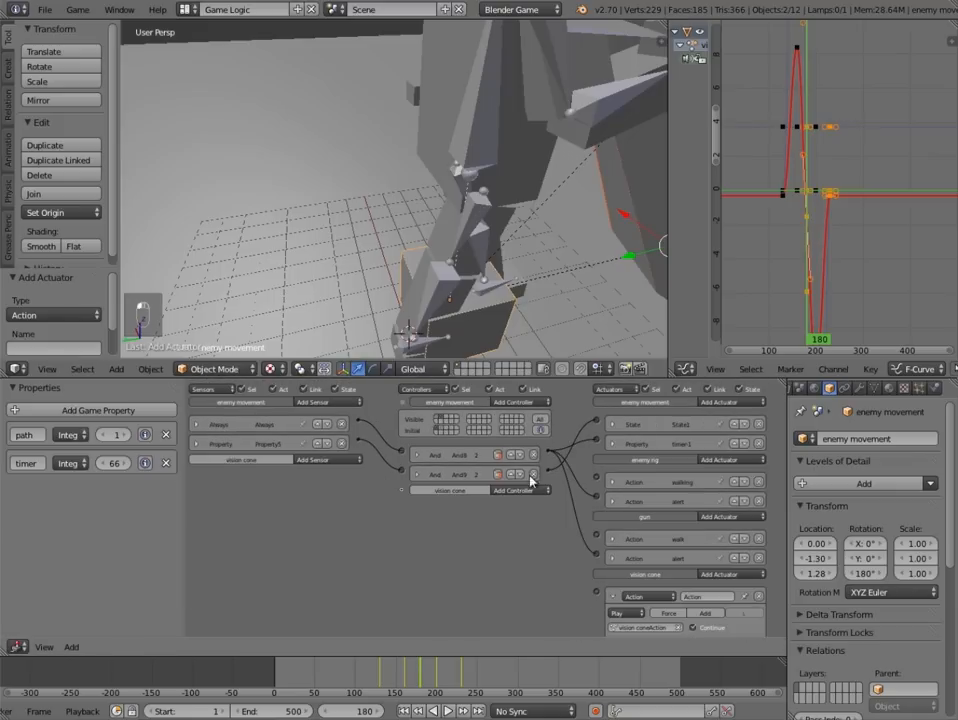
- Link the first state 2 And controller of enemy movement to the vision cone's Action actuator, and collapse that actuator
scroll(545, 468, down, 1)
drag(548, 433, 595, 572)
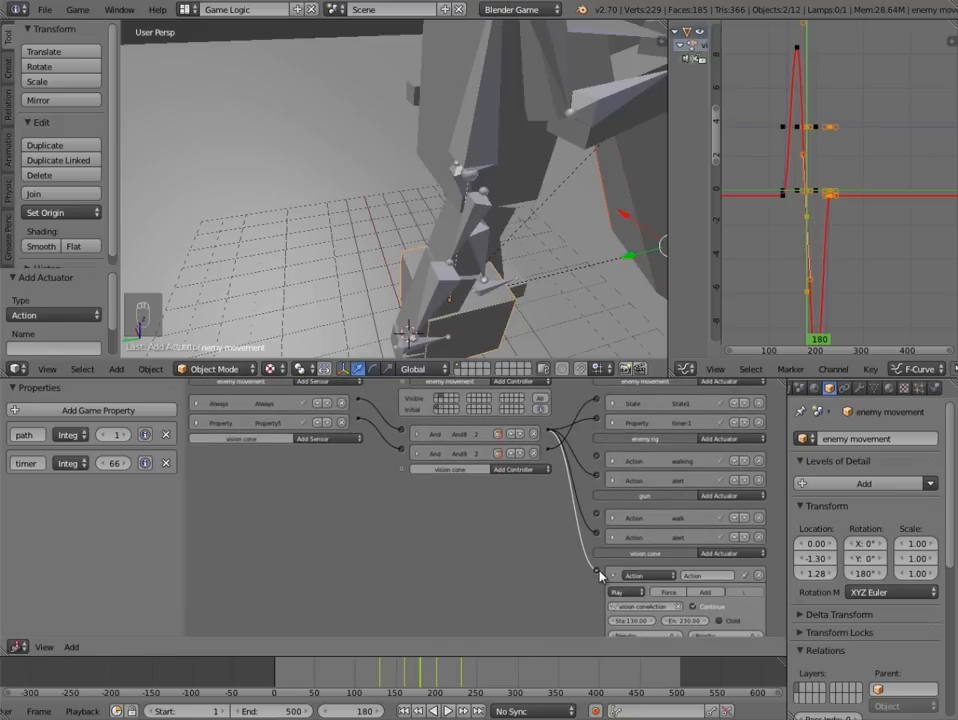
scroll(560, 550, down, 2)
click(613, 533)
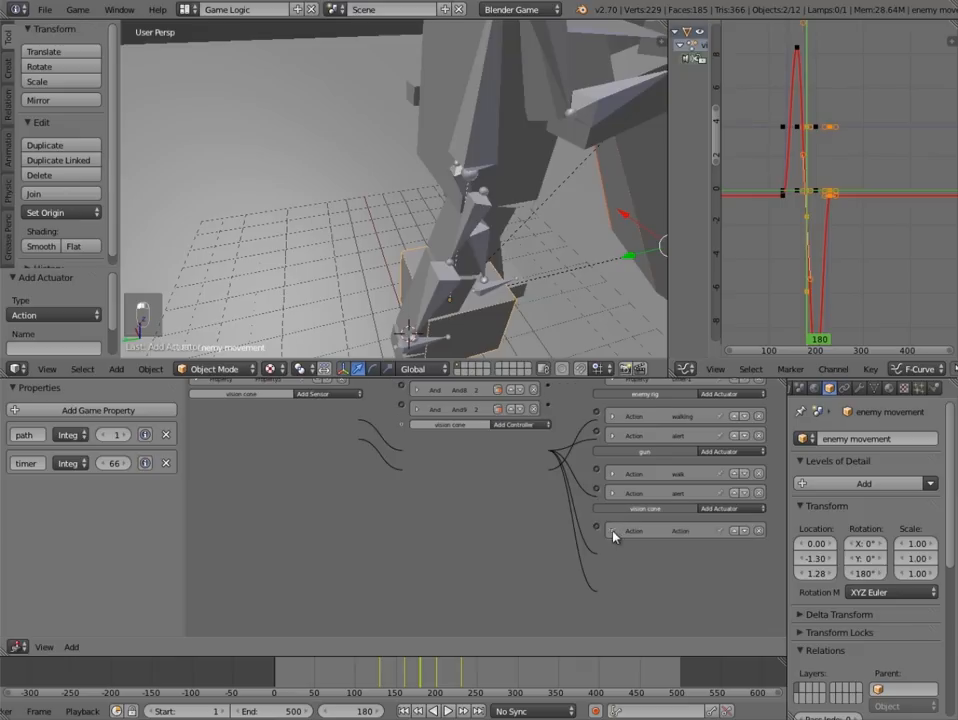
- With enemy movement's state 1 bricks shown, add a second Action actuator to the vision cone and name the pair side to side and reset
scroll(613, 537, up, 3)
click(437, 422)
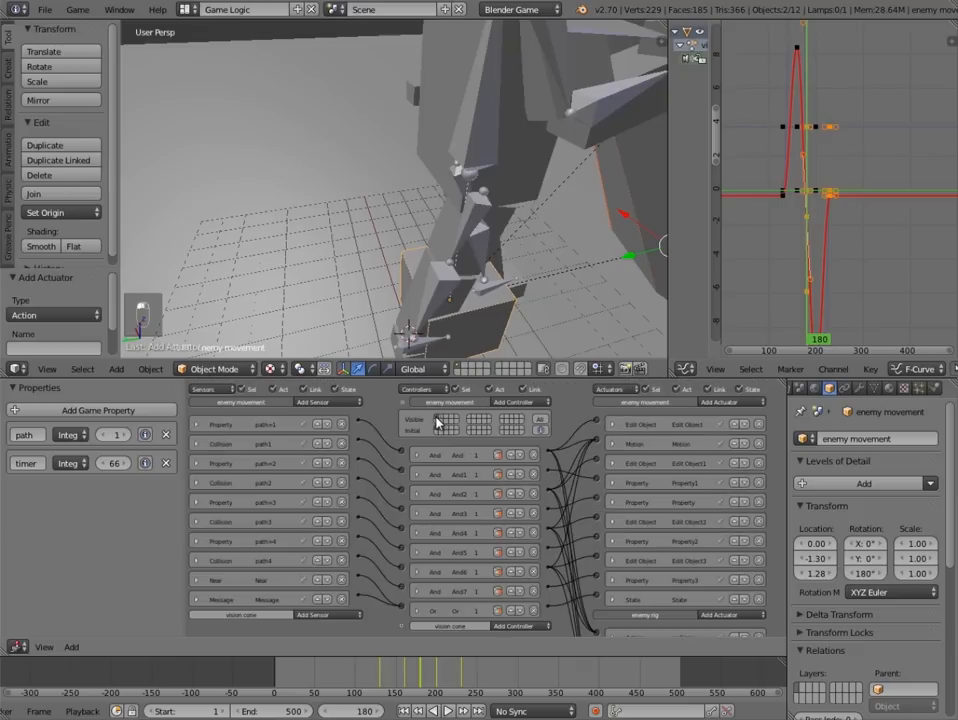
middle_drag(364, 498, 418, 432)
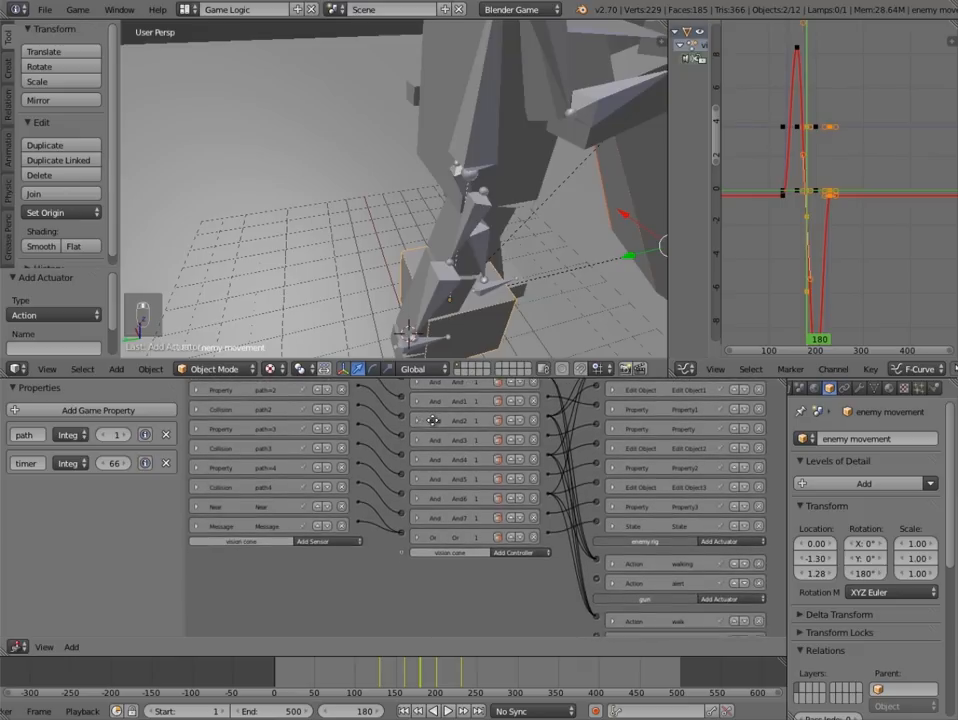
scroll(430, 440, up, 3)
click(318, 402)
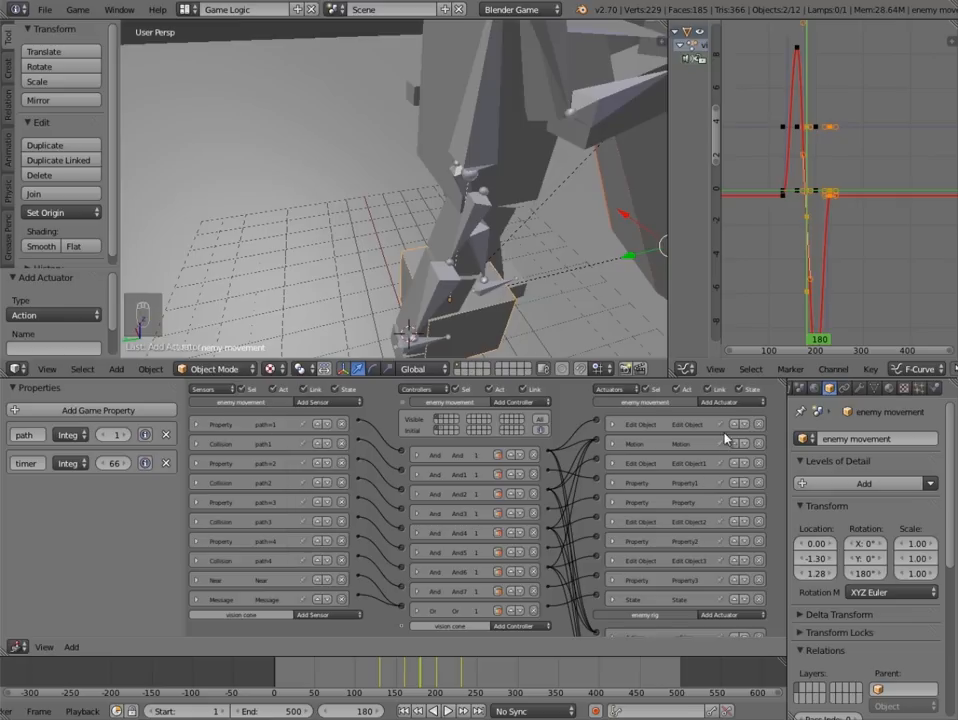
scroll(708, 490, down, 2)
scroll(708, 490, down, 5)
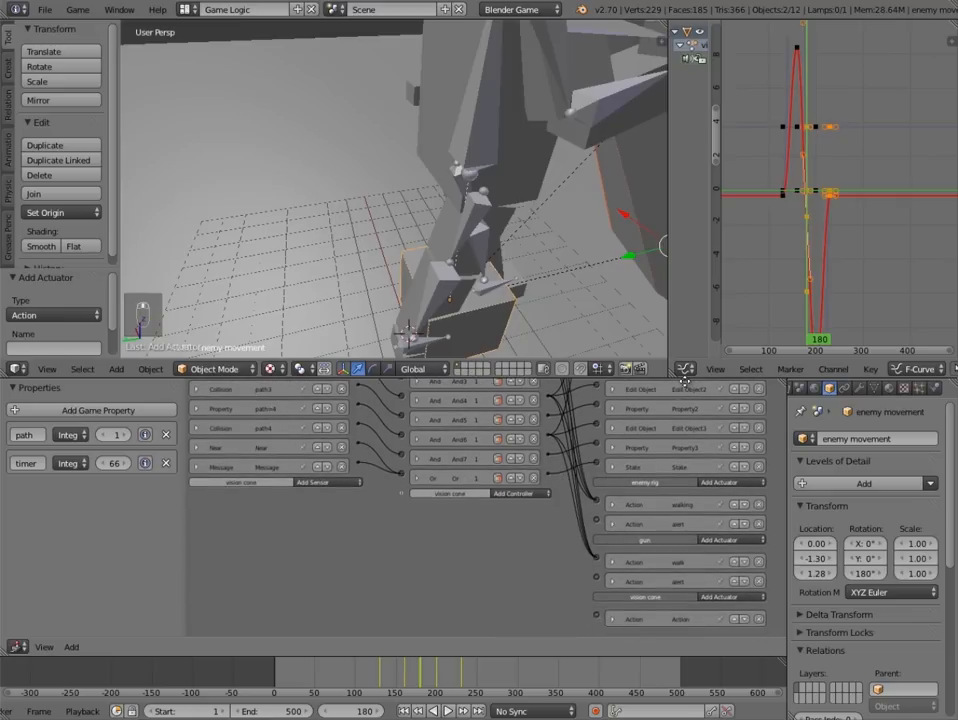
click(713, 597)
click(722, 584)
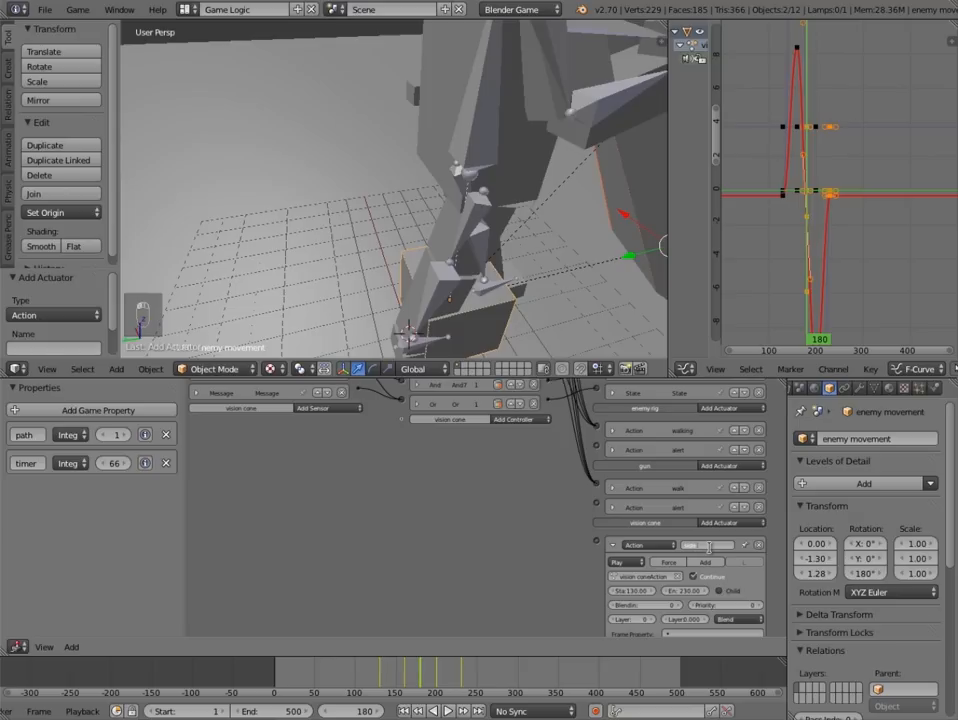
scroll(708, 548, up, 2)
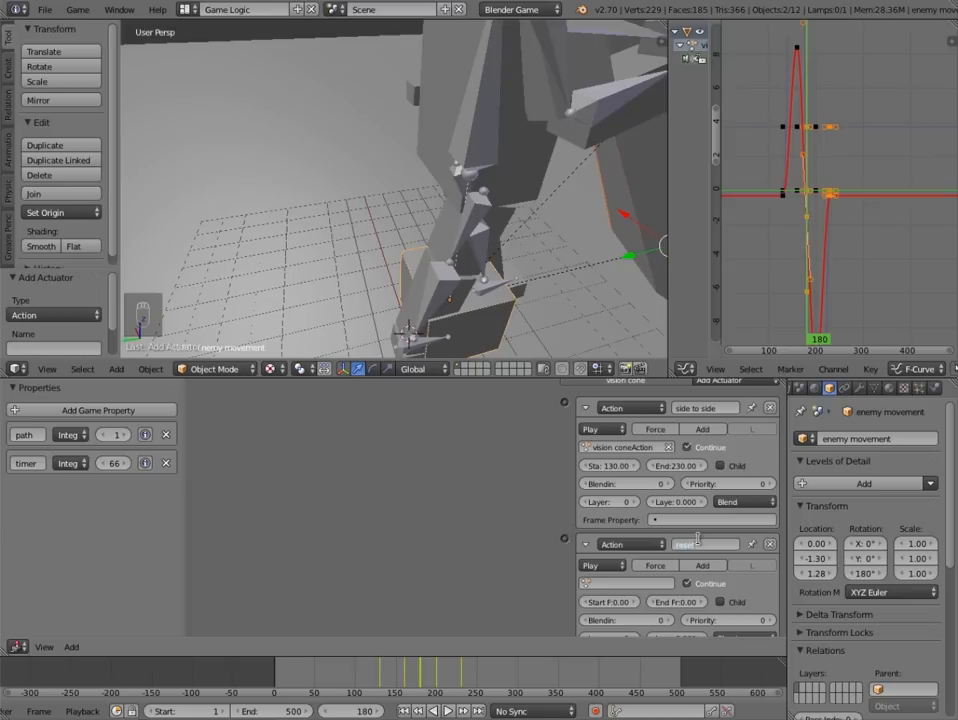
- Set the reset actuator's start and end frames to 130 and assign vision coneAction to it
click(605, 601)
text(130)
click(677, 602)
key(Return)
click(631, 583)
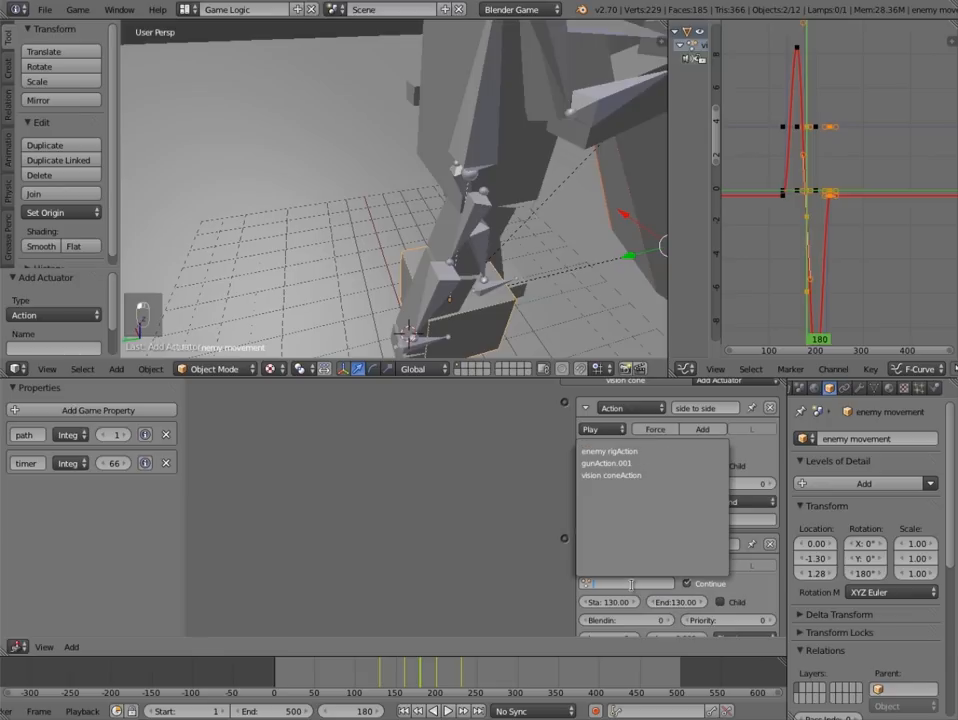
click(643, 478)
scroll(545, 560, down, 5)
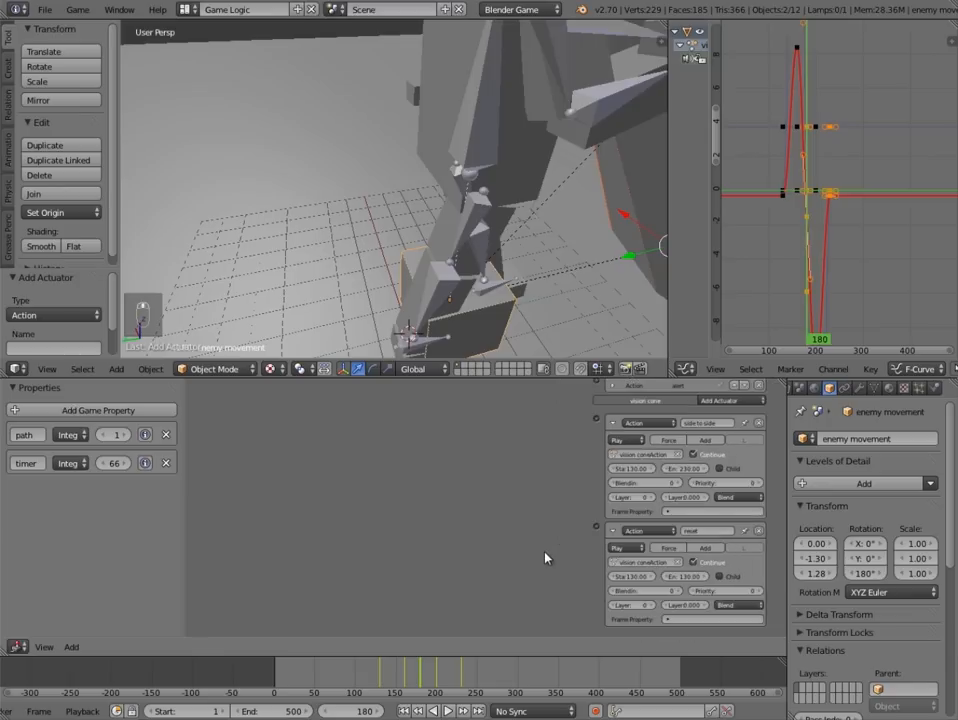
- Add an Always sensor to enemy movement alongside its state 1 bricks
middle_drag(529, 621, 538, 485)
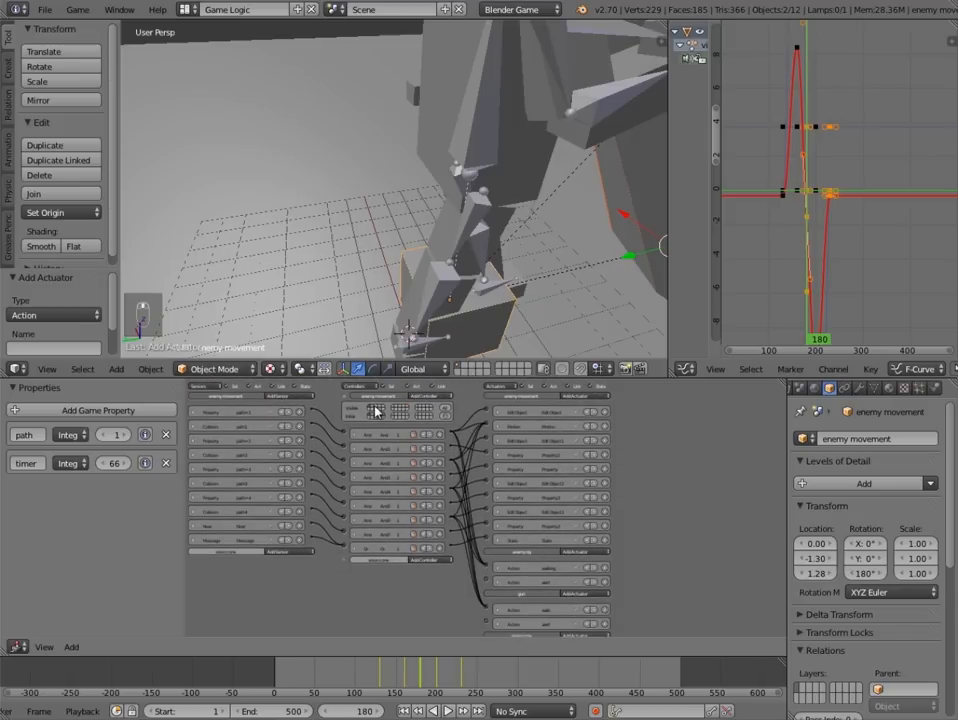
scroll(390, 441, up, 5)
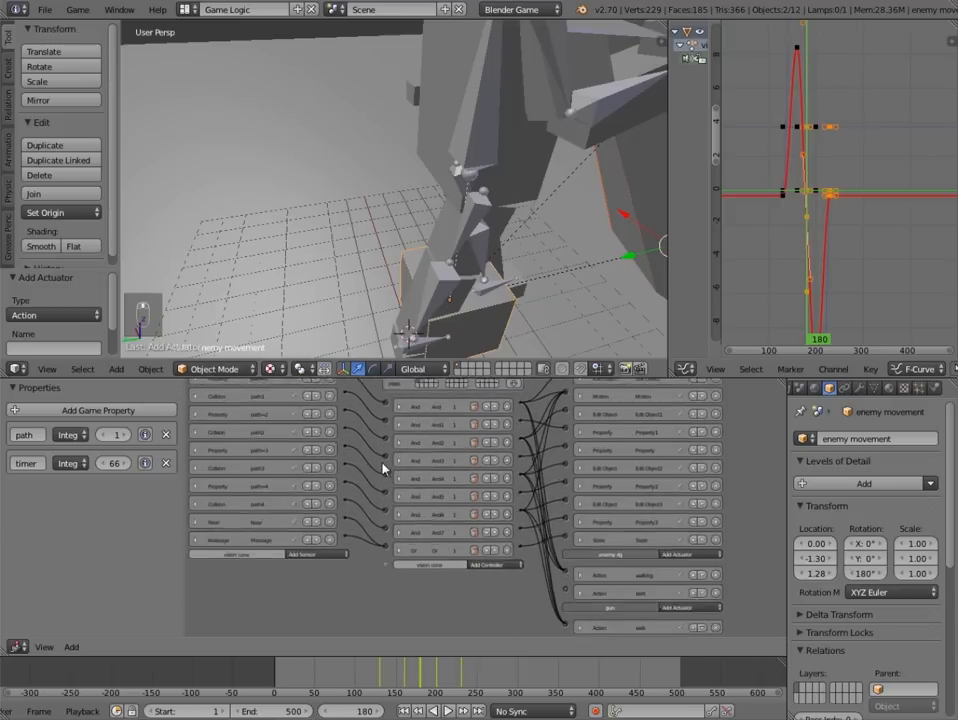
middle_drag(299, 477, 300, 557)
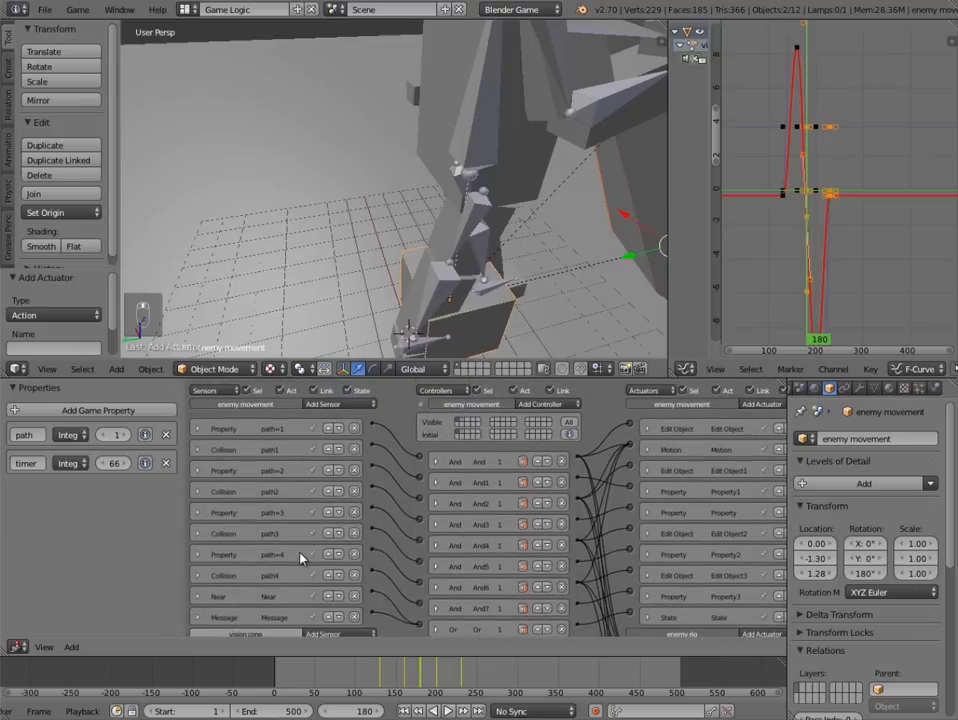
click(343, 404)
click(346, 433)
middle_drag(363, 572, 341, 461)
scroll(445, 550, up, 4)
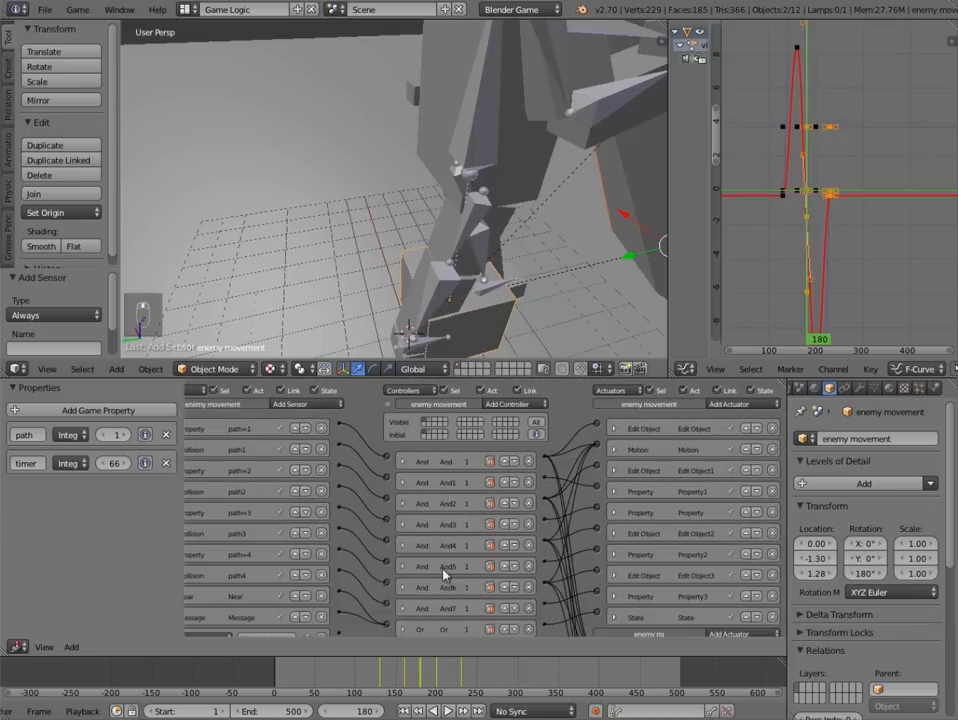
- Add a state 1 And controller to enemy movement and link the new Always sensor through it to the vision cone's reset actuator
click(513, 408)
click(545, 365)
scroll(383, 452, down, 5)
middle_drag(502, 545, 562, 440)
drag(546, 405, 594, 528)
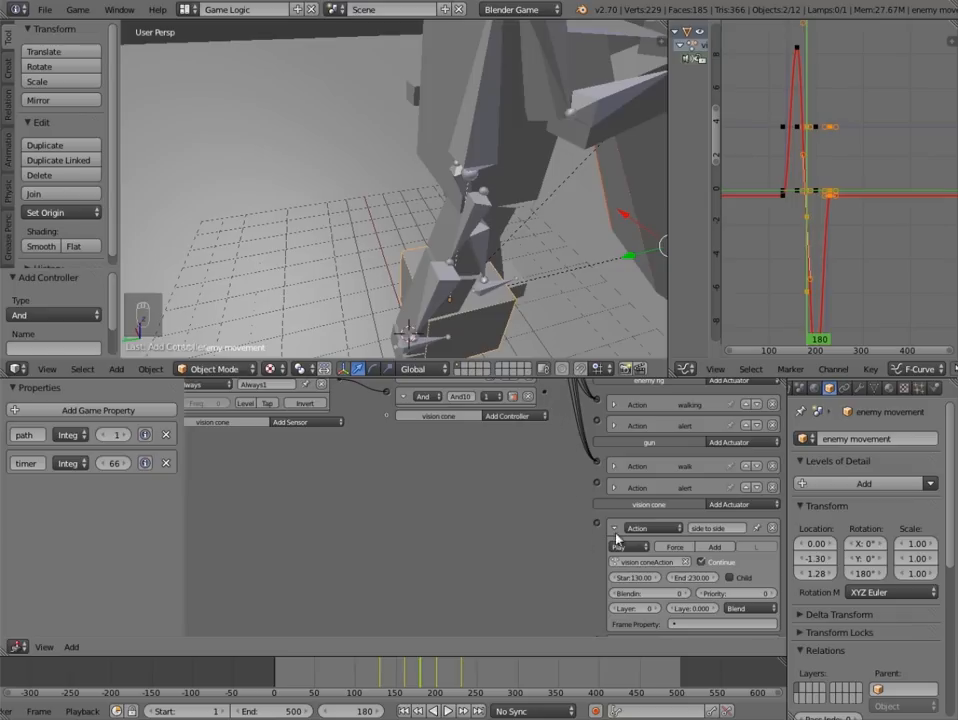
click(614, 528)
drag(598, 549, 546, 398)
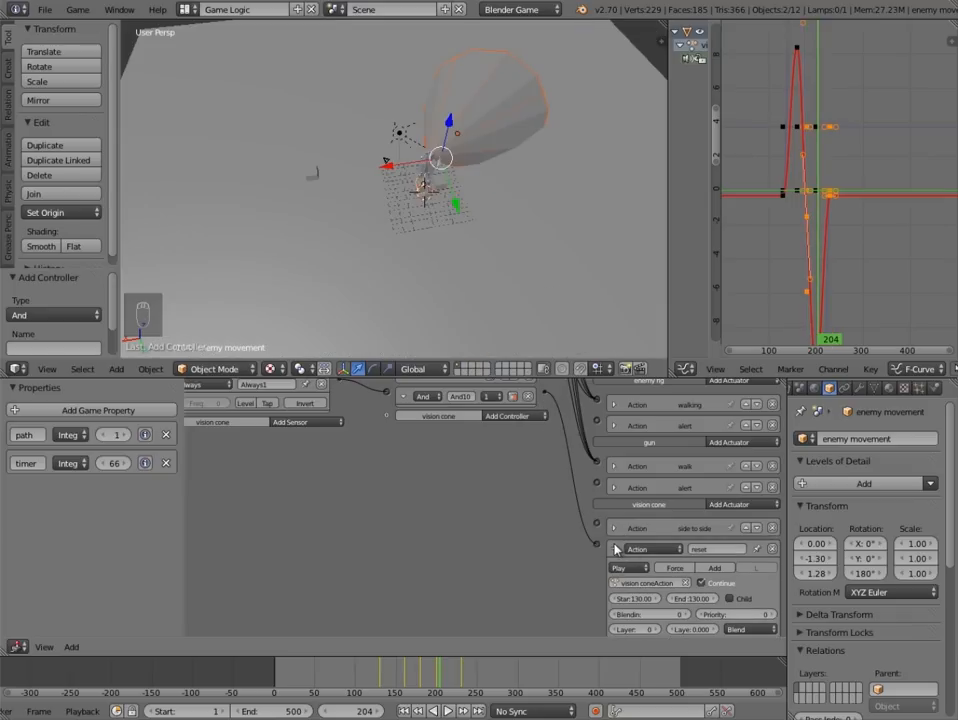
- Show enemy movement's state 2 bricks, then add a Collision sensor to the vision cone that detects the property player
scroll(445, 500, up, 6)
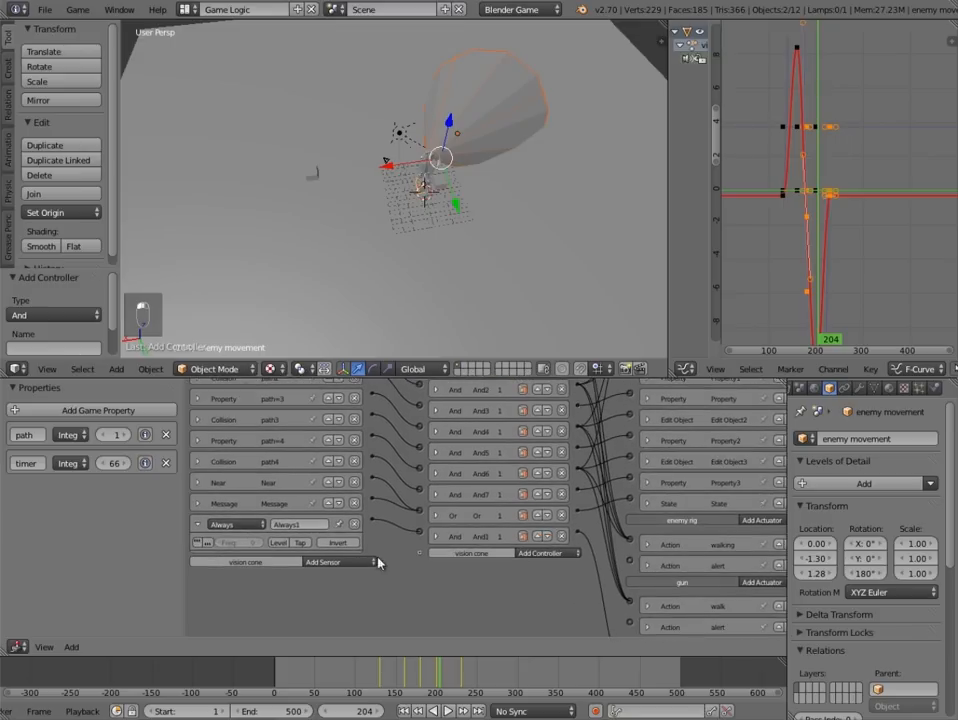
scroll(254, 538, up, 1)
scroll(466, 459, up, 5)
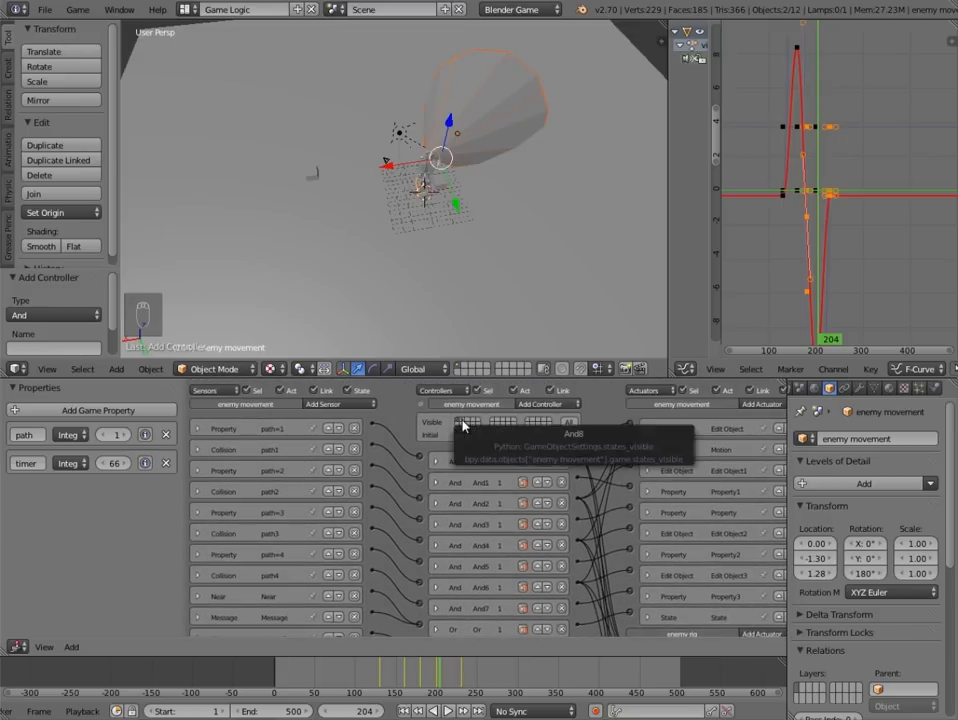
click(464, 423)
right_click(497, 113)
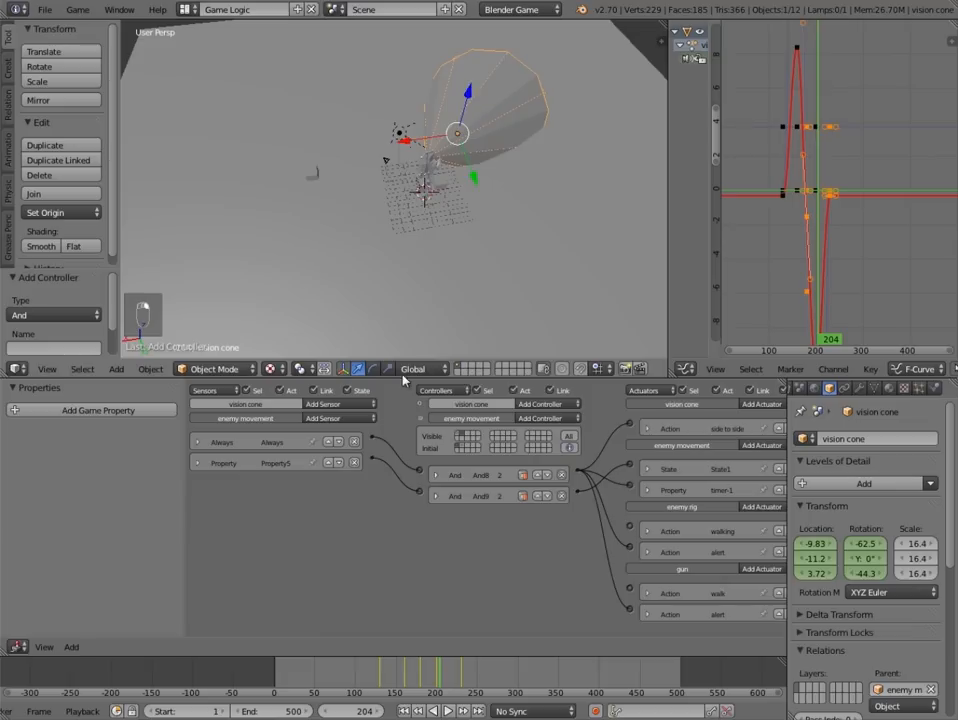
click(322, 403)
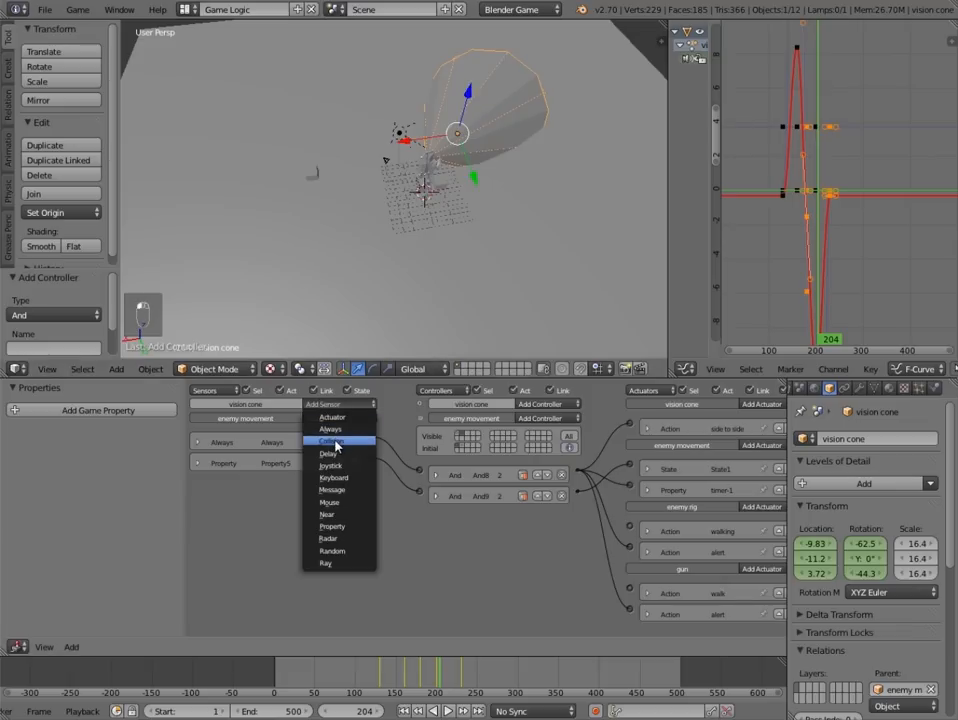
click(333, 442)
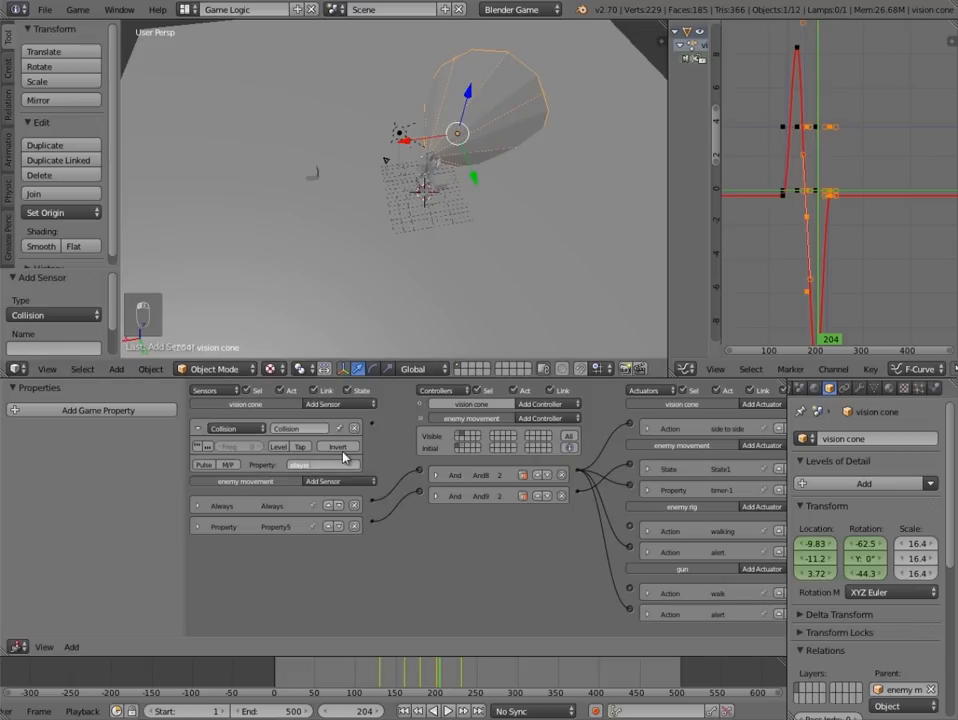
key(Return)
- Add a state 2 And controller to enemy movement and link the vision cone's Collision sensor to it
click(536, 419)
click(537, 429)
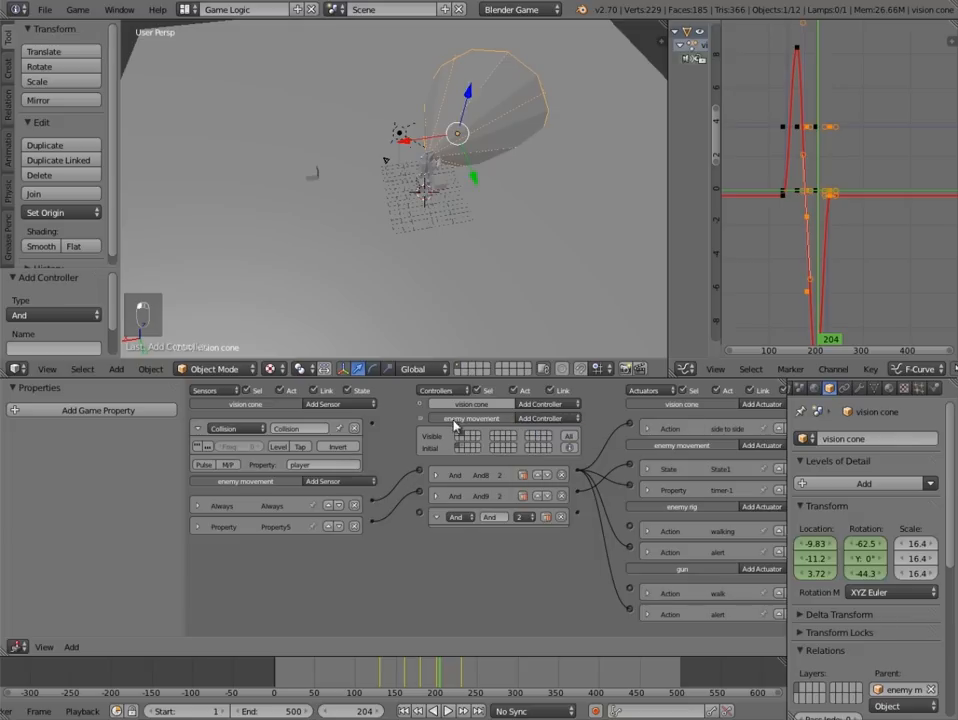
drag(420, 517, 372, 423)
- Add a State actuator to enemy movement and link the new And controller to it
ctrl+scroll(585, 541, right, 2)
click(724, 403)
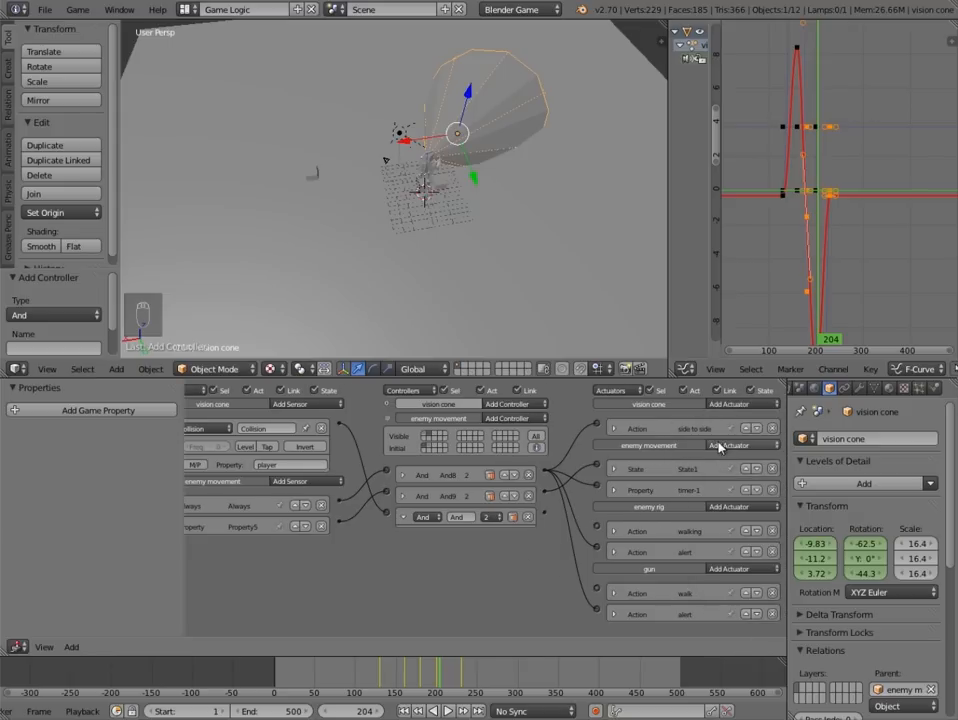
click(724, 446)
click(733, 628)
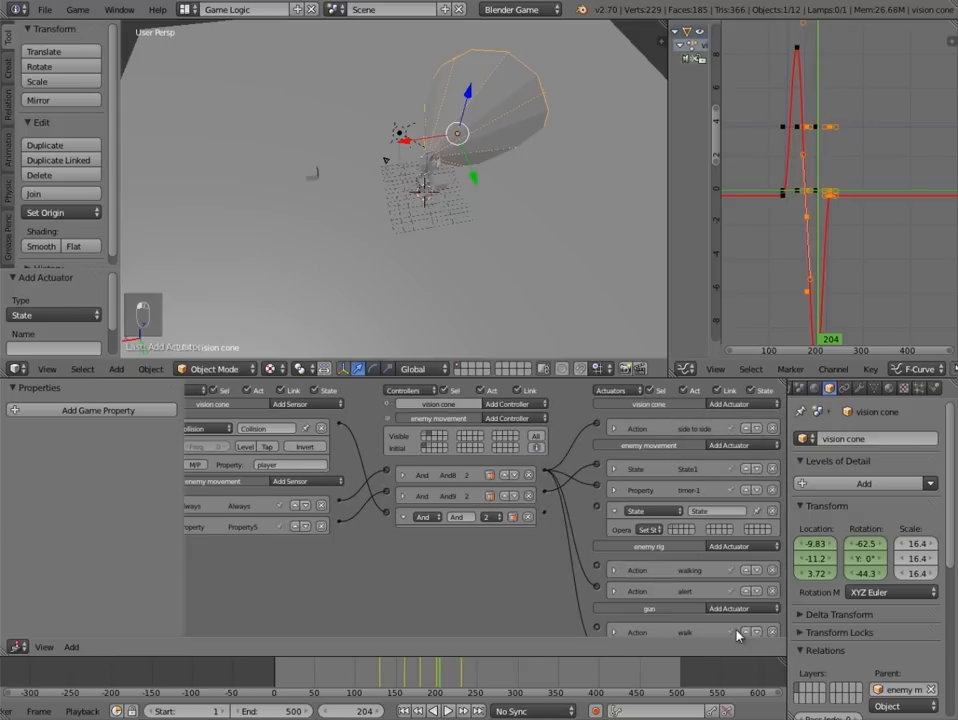
drag(598, 509, 597, 510)
- Switch to the Notepad notes and review the planned enemy states from Idle through Attacking
key(alt+Tab)
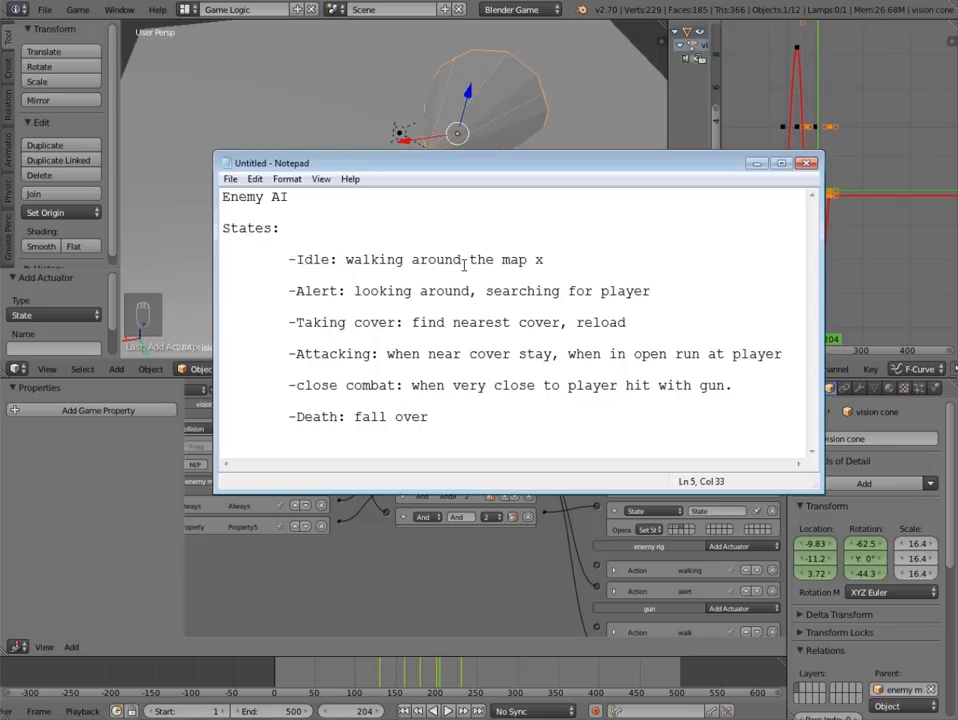
drag(303, 259, 400, 260)
drag(296, 291, 370, 293)
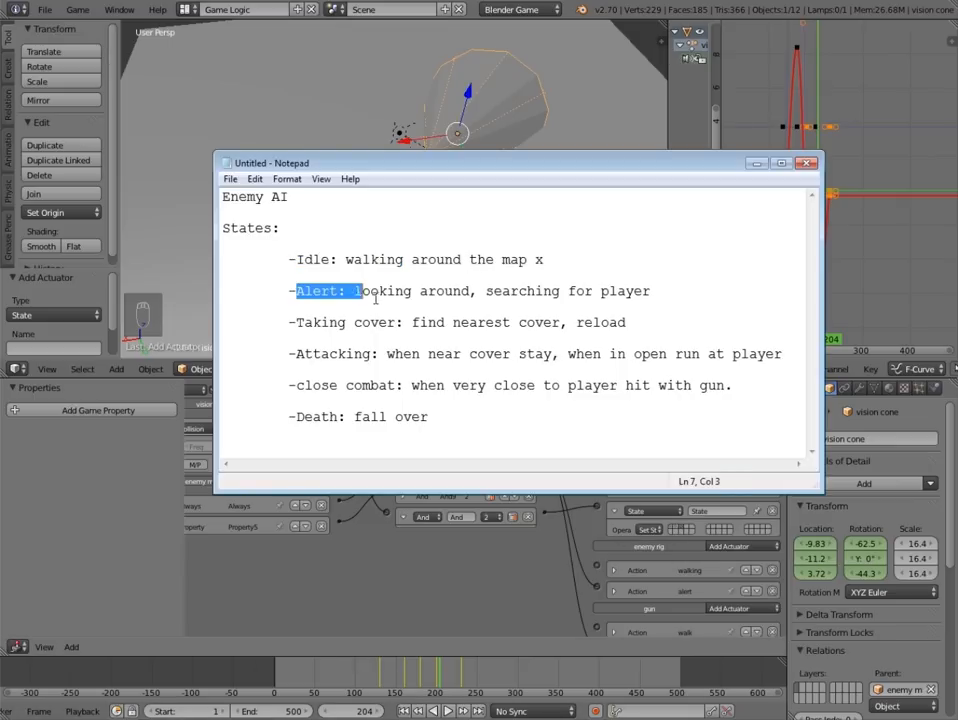
drag(297, 323, 628, 324)
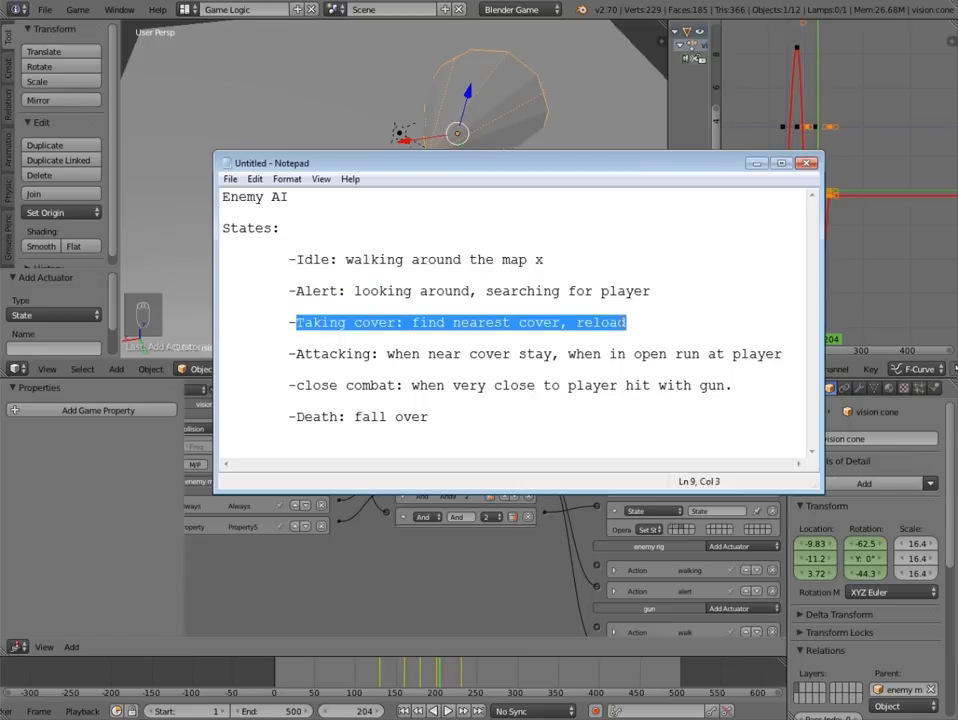
drag(296, 354, 340, 354)
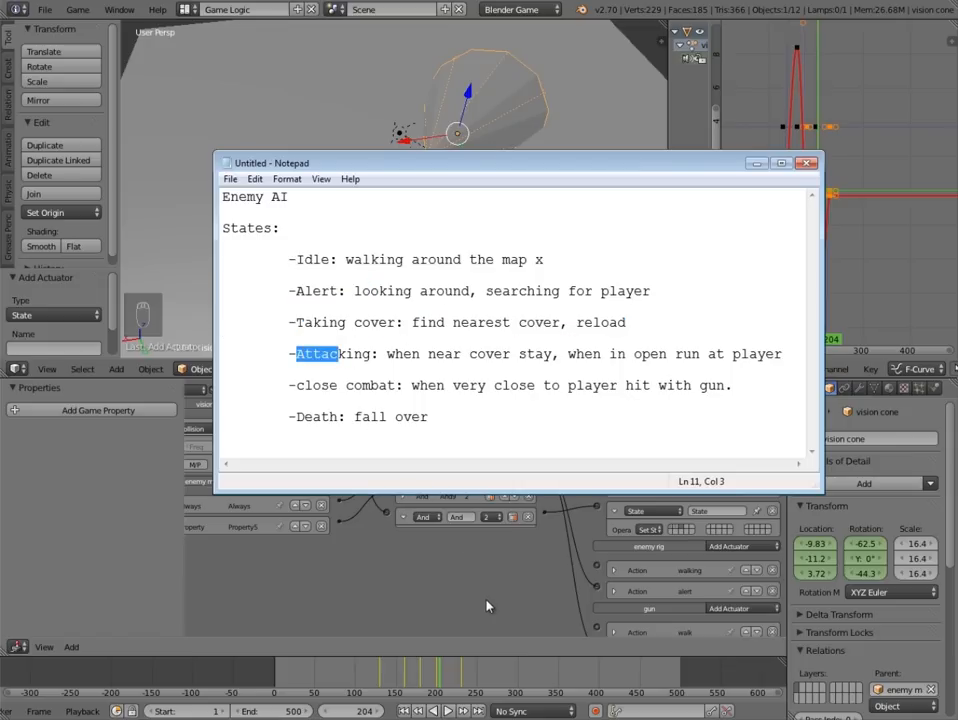
- Back in Blender, name enemy movement's newest State actuator "attack" and its State1 actuator "idle"
key(alt+Tab)
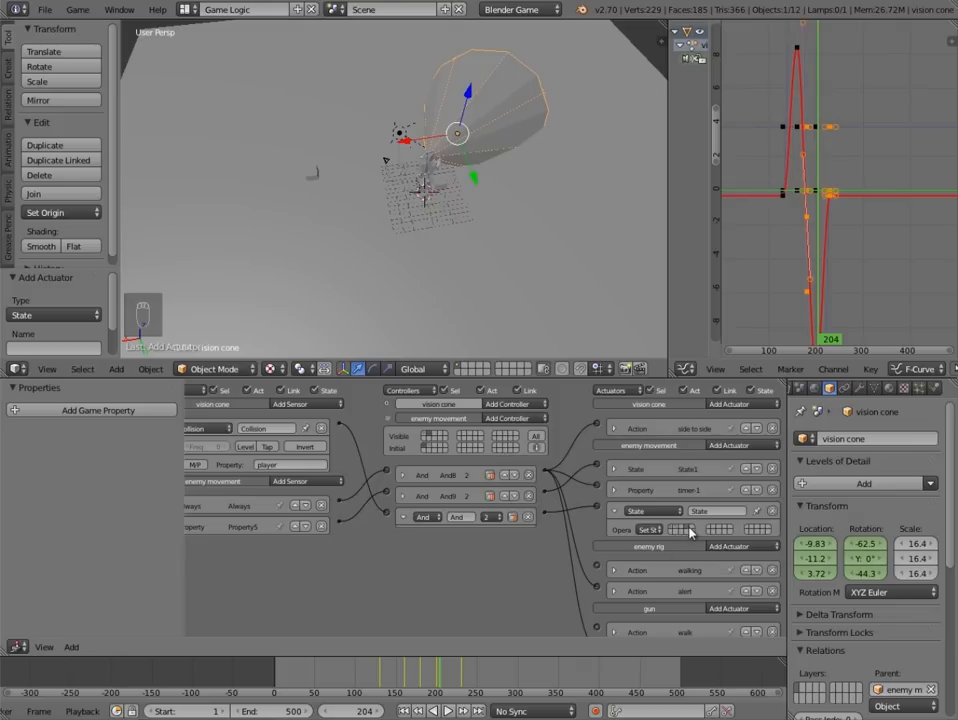
click(717, 511)
text(attack)
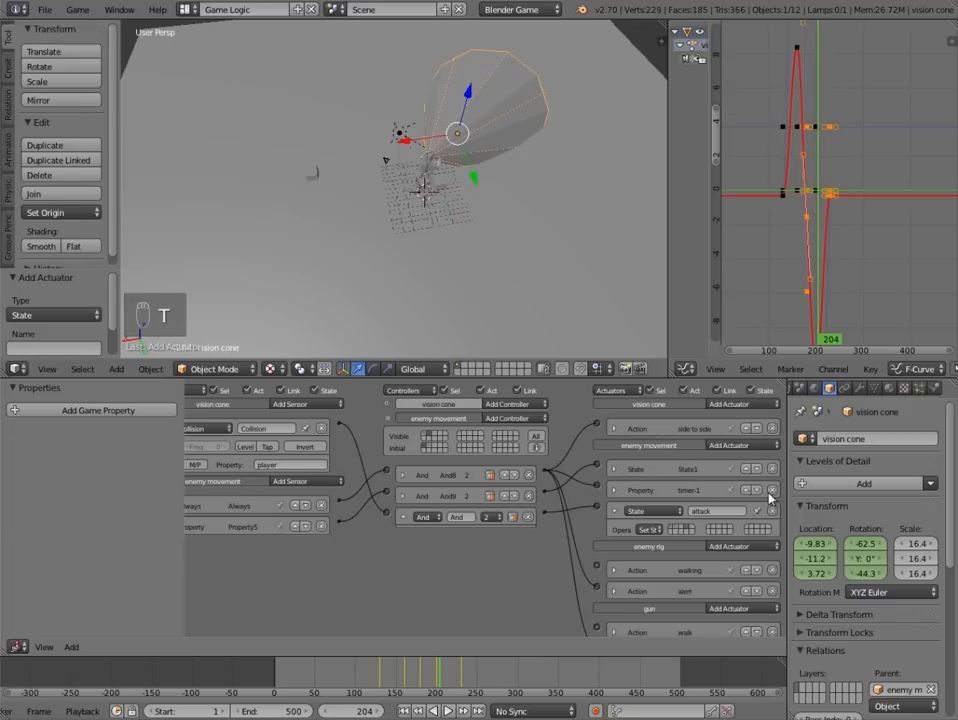
click(614, 511)
click(614, 470)
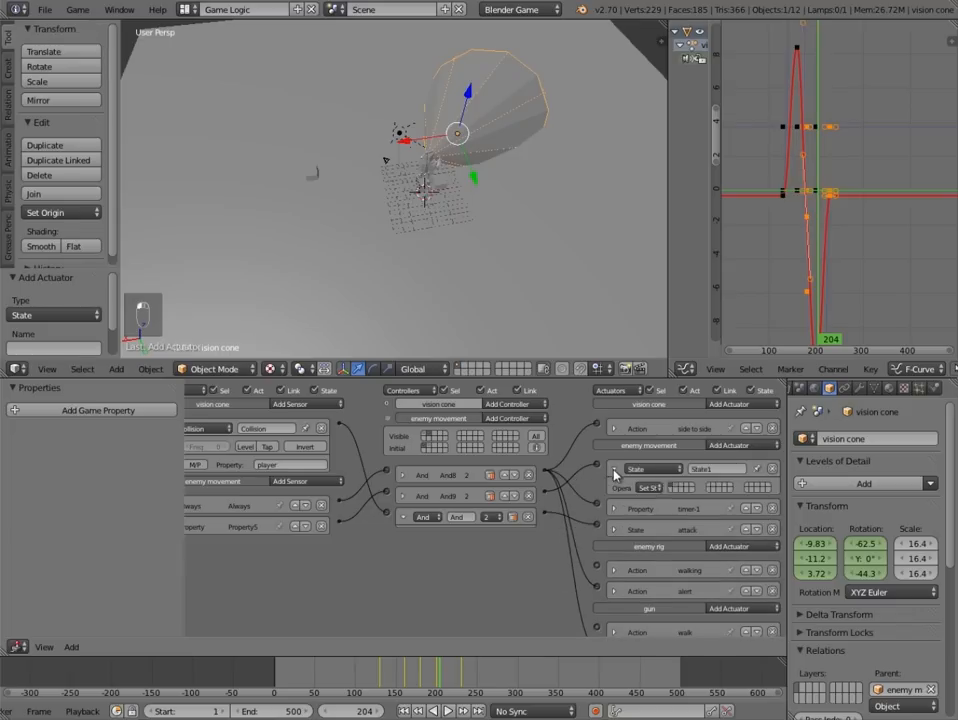
click(711, 470)
text(idle)
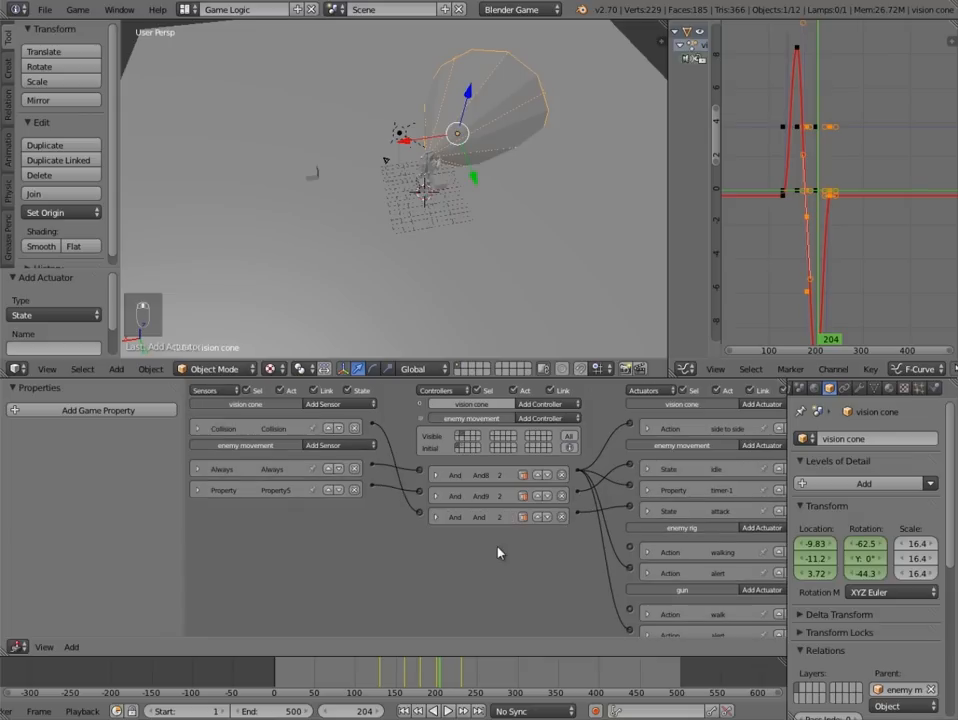
- Add a Message sensor to enemy movement with the subject "gunshot"
click(336, 446)
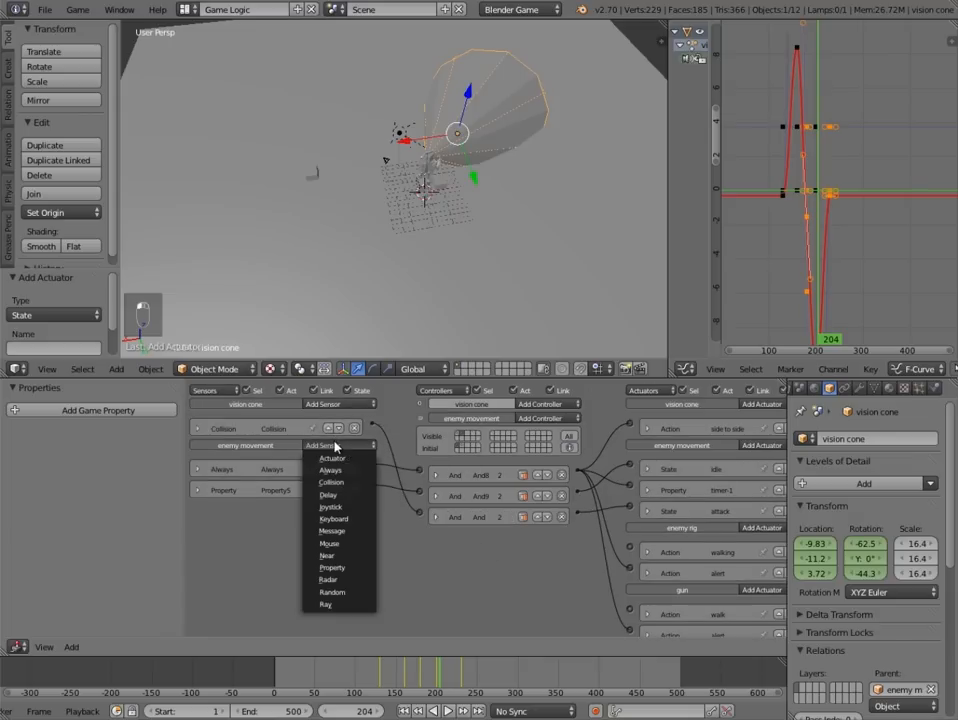
click(348, 532)
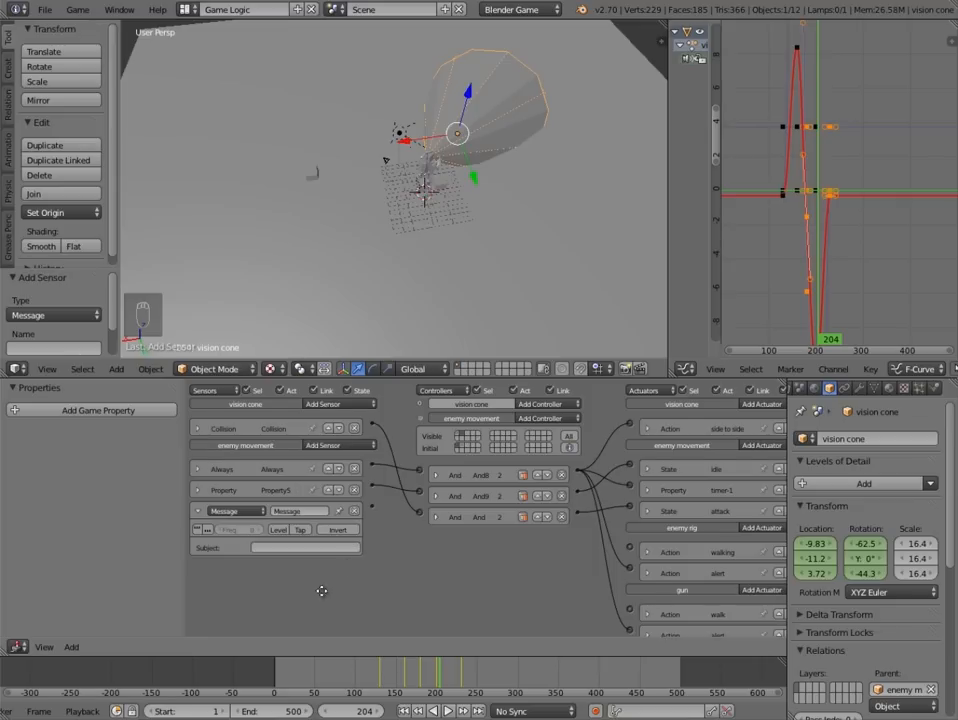
scroll(322, 591, down, 1)
click(313, 537)
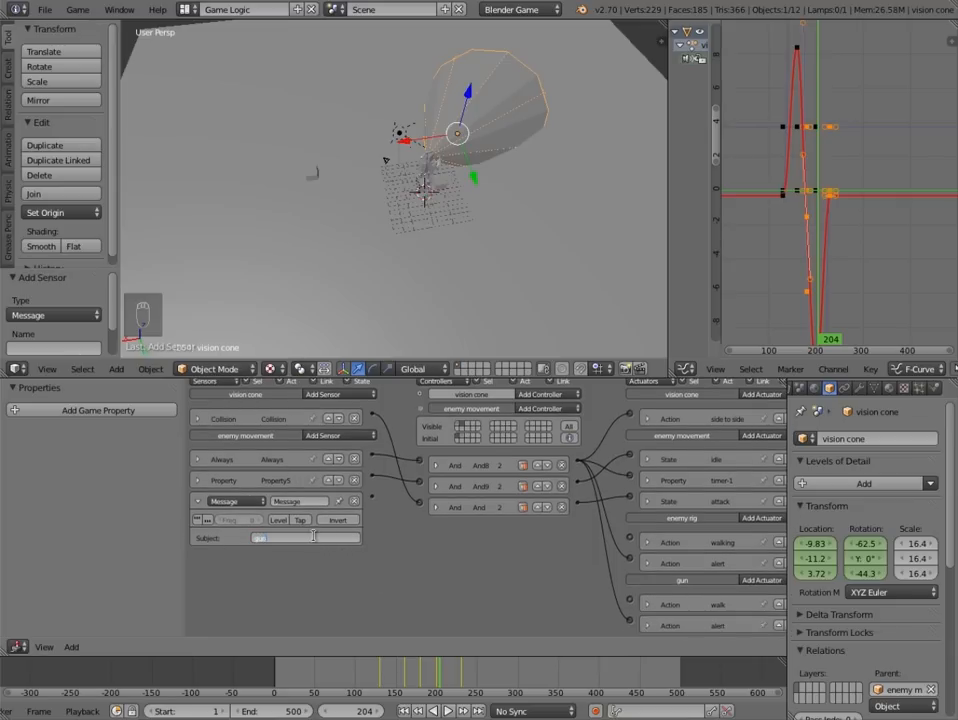
key(Return)
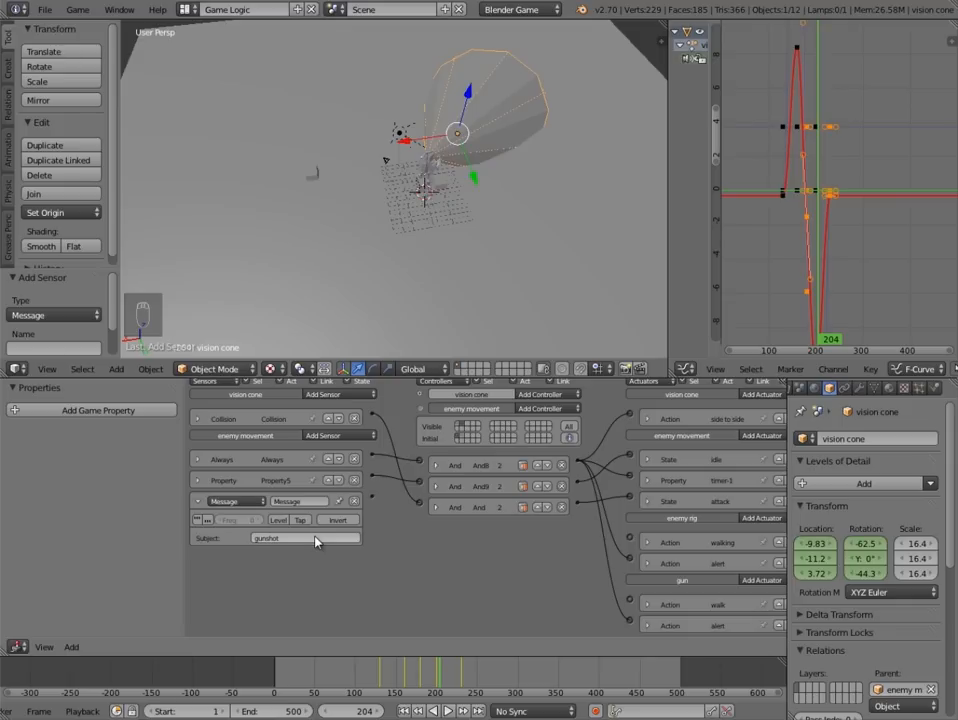
- Add an And controller to enemy movement and link the gunshot Message sensor to it
click(535, 409)
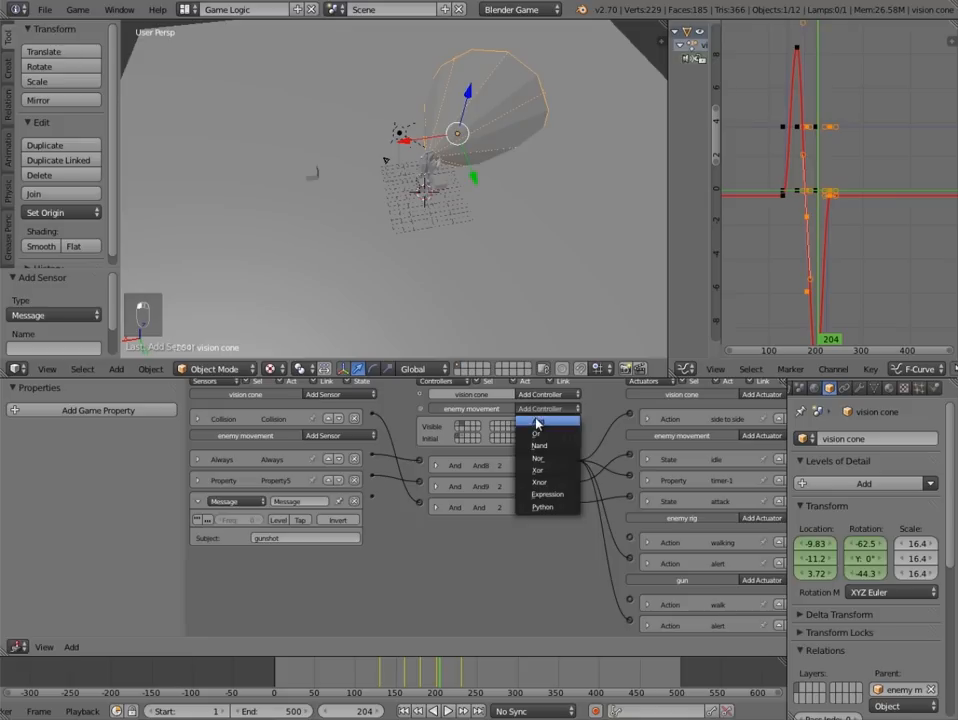
click(538, 421)
drag(375, 498, 420, 526)
middle_drag(401, 556, 368, 566)
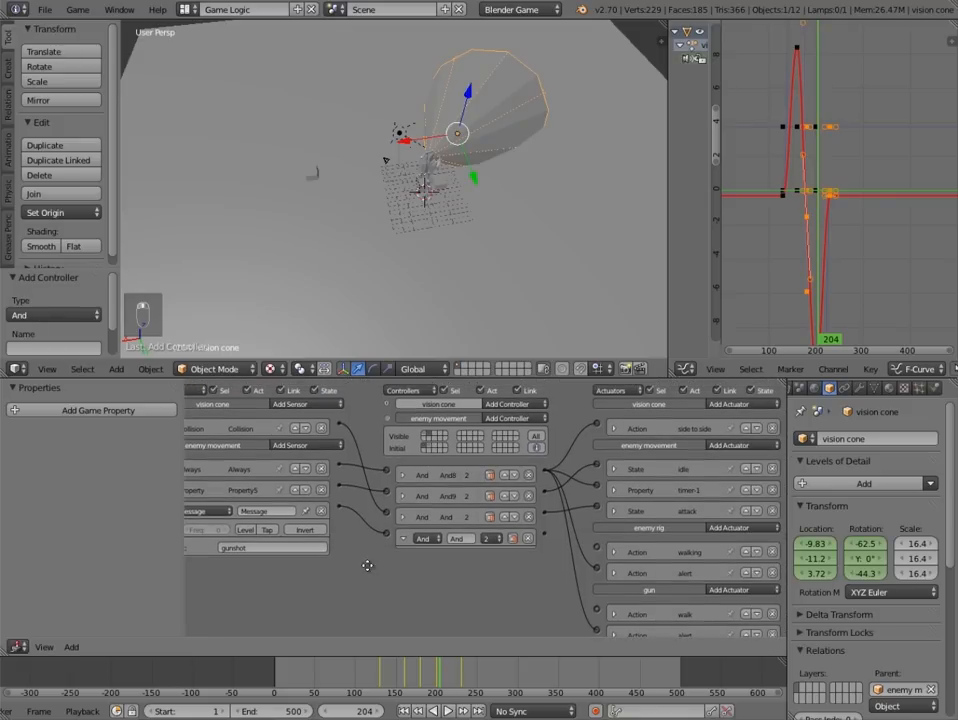
- Add a State actuator with a target state to enemy movement and link the new And controller to it
click(716, 446)
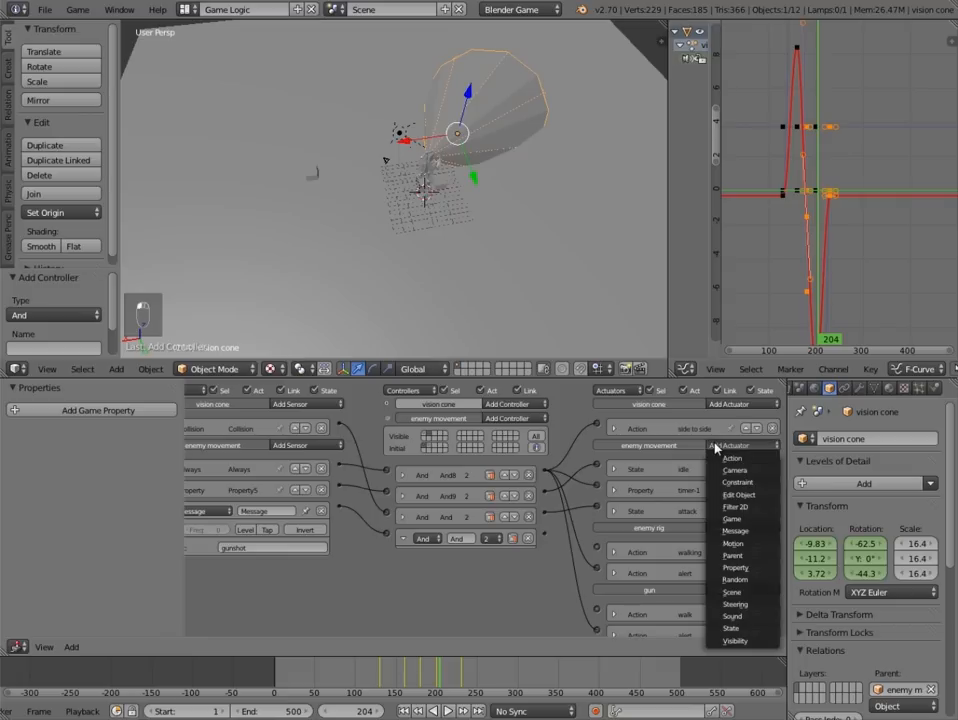
click(731, 628)
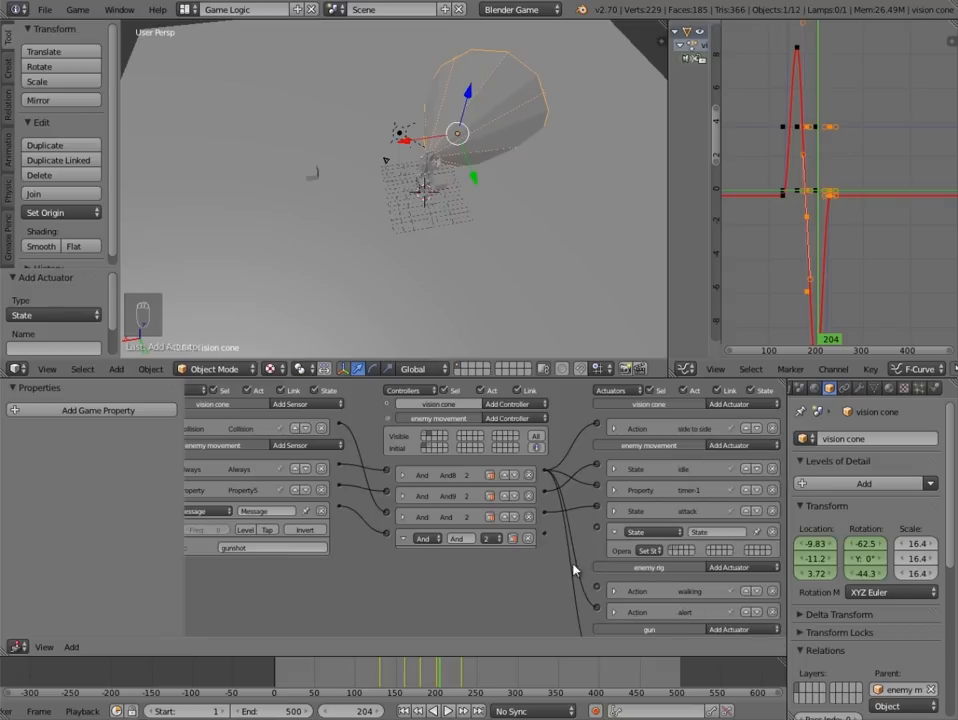
drag(548, 538, 597, 531)
click(612, 511)
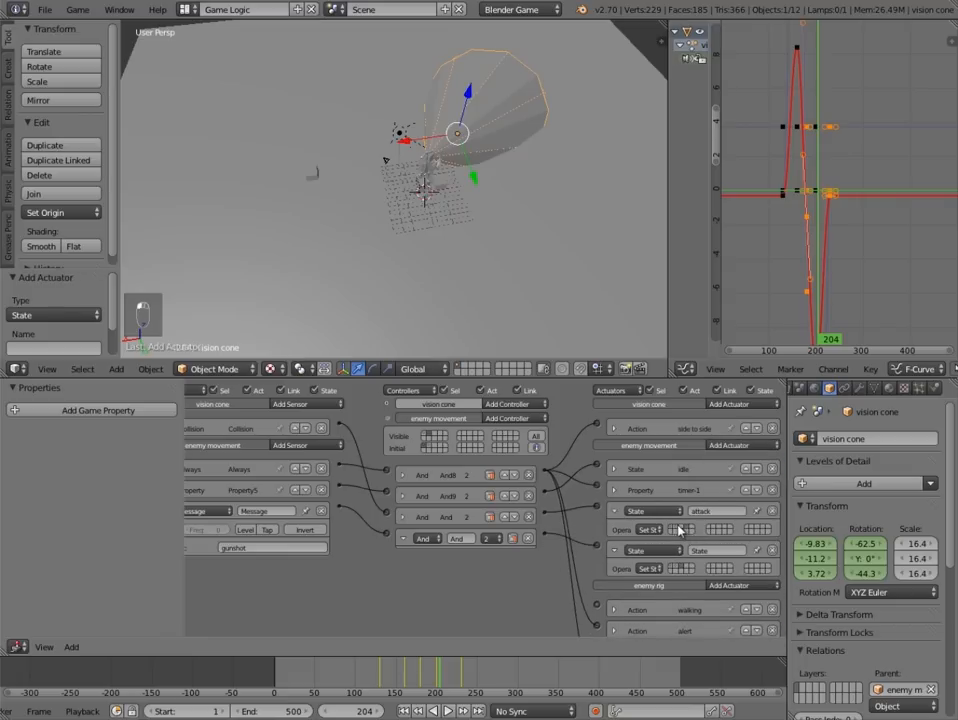
click(615, 512)
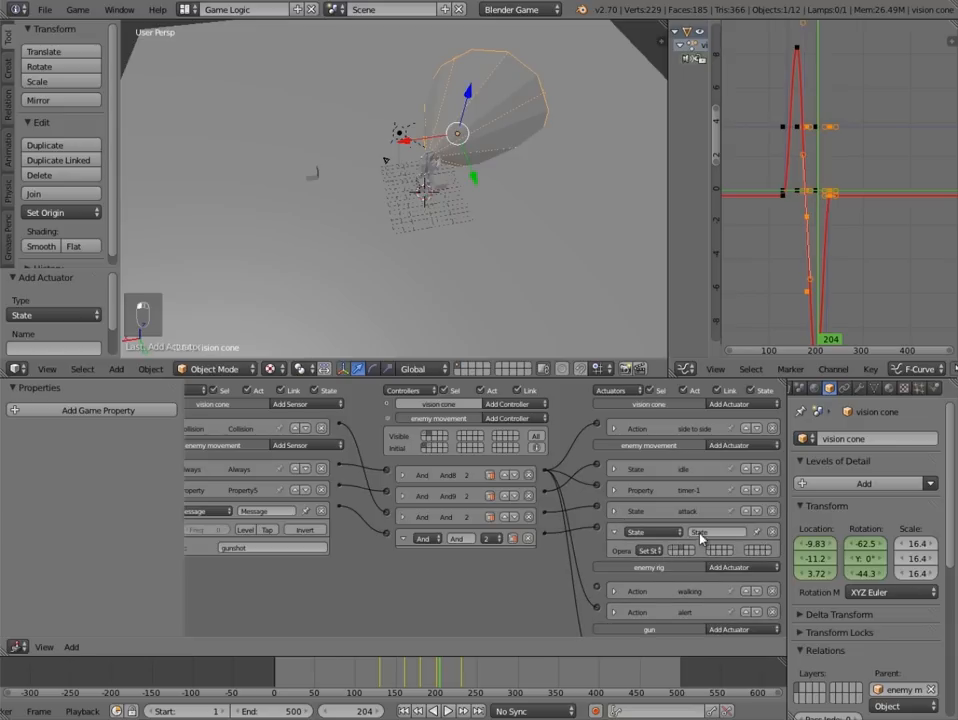
- Name the new State actuator "cover" and collapse it along with its And controller and gunshot Message sensor
click(689, 532)
text(cover)
key(Return)
click(615, 532)
click(404, 538)
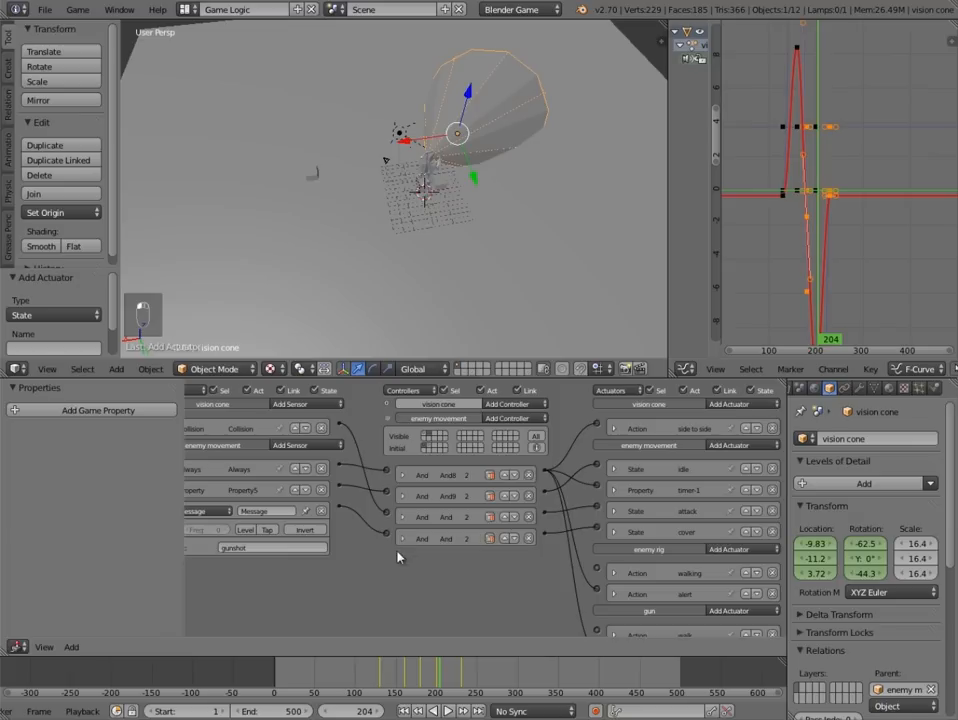
middle_drag(325, 583, 359, 546)
click(201, 501)
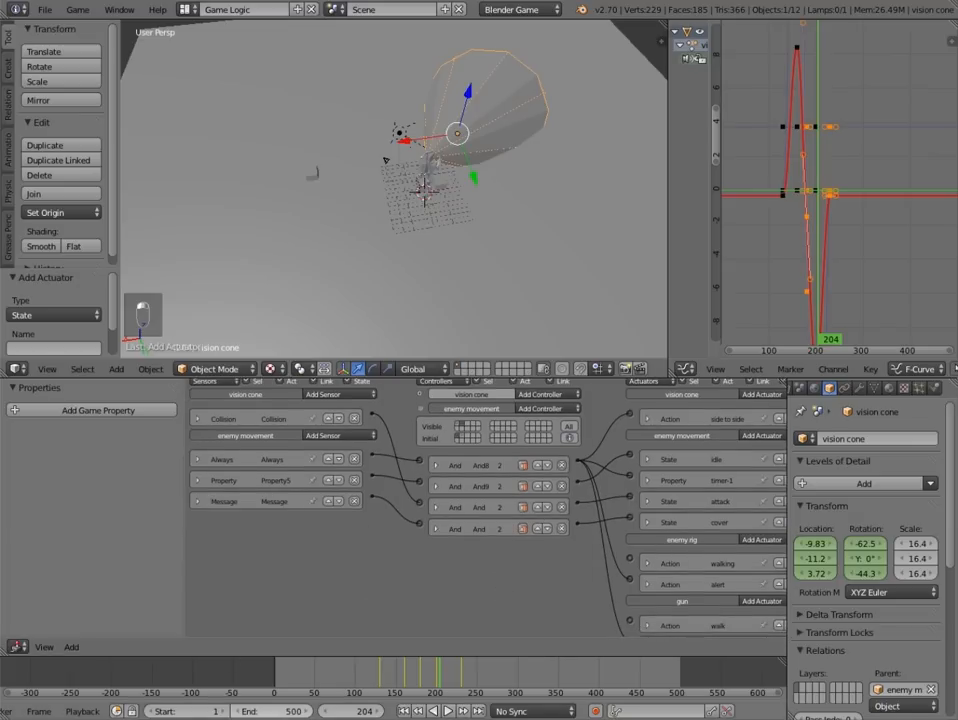
- Switch to the Notepad notes and mark the Alert state line with an "x"
click(290, 719)
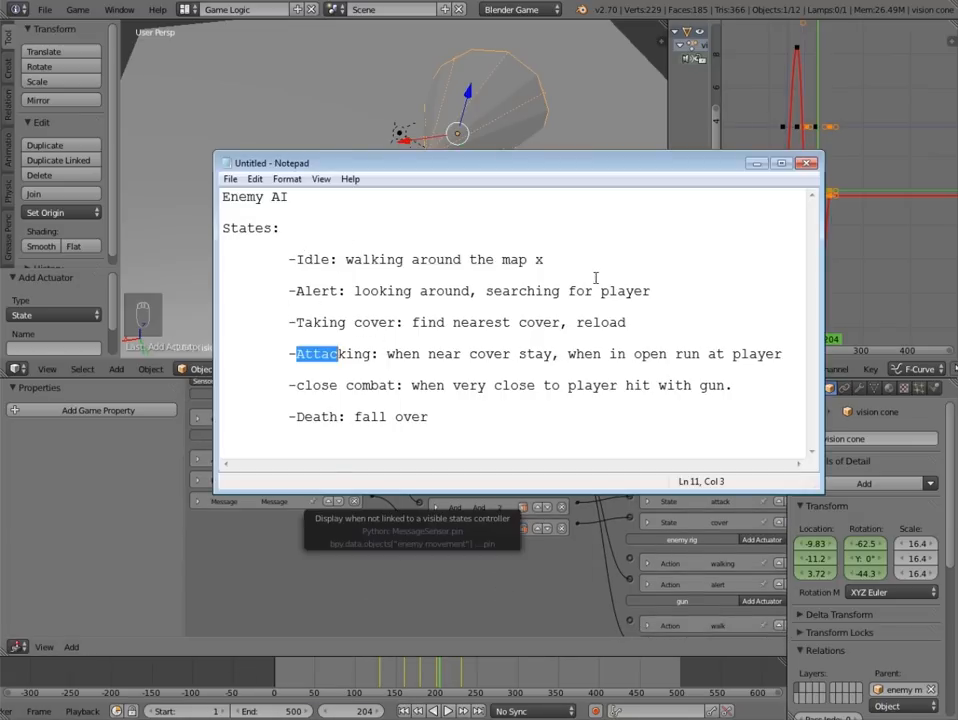
click(672, 293)
text(x)
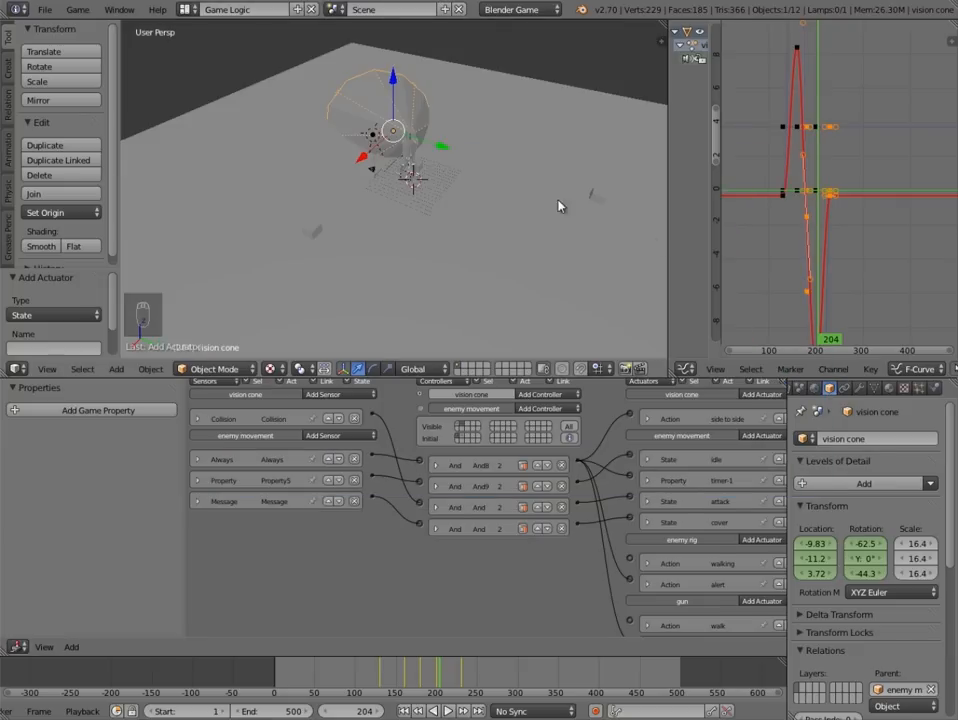
- Display enemy movement's state 1 logic and add a Message sensor with the subject "gunshot" to it
click(461, 427)
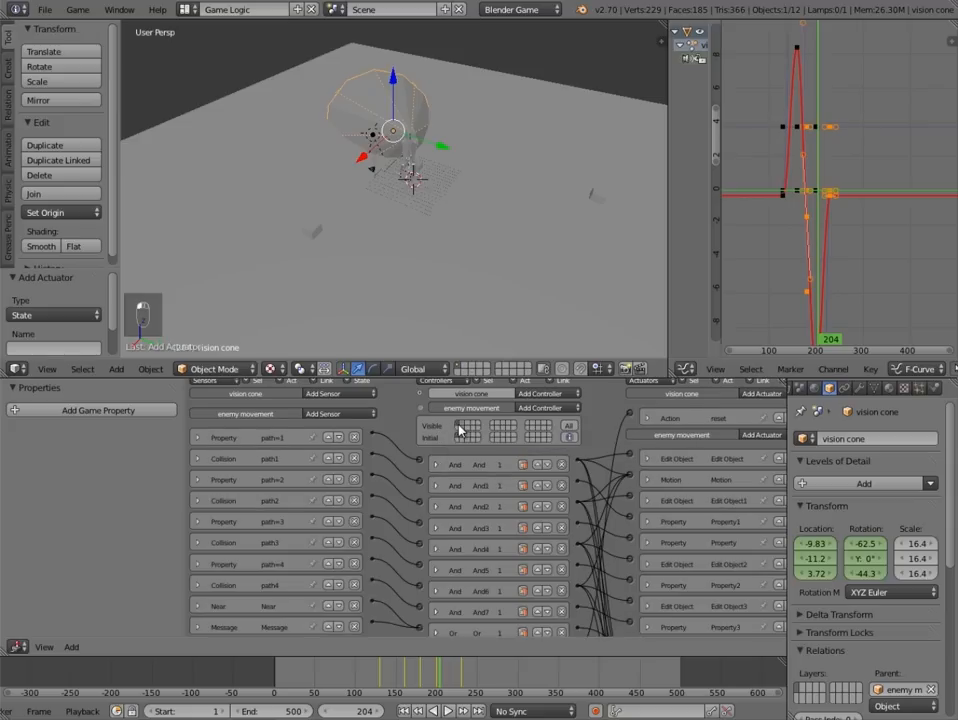
scroll(289, 565, down, 2)
scroll(420, 460, up, 3)
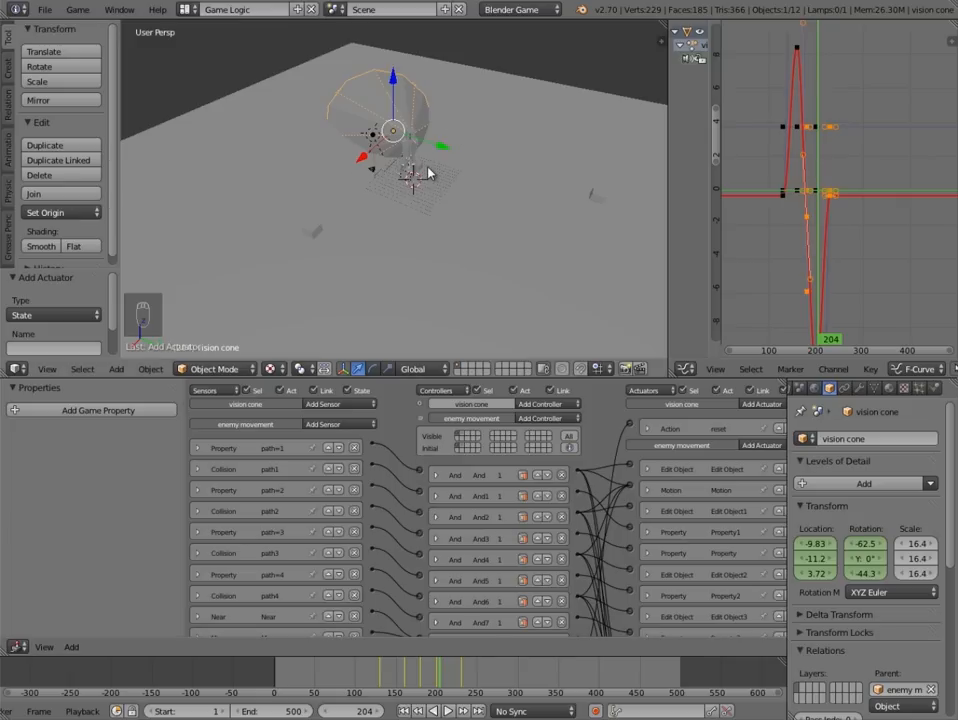
click(314, 424)
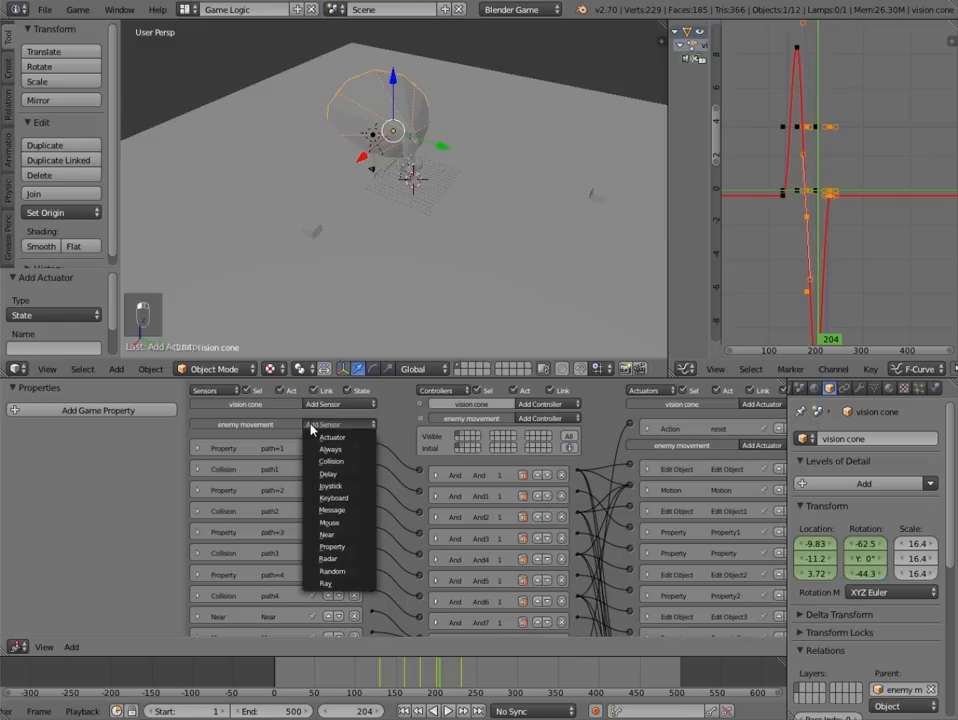
click(333, 510)
scroll(216, 430, down, 5)
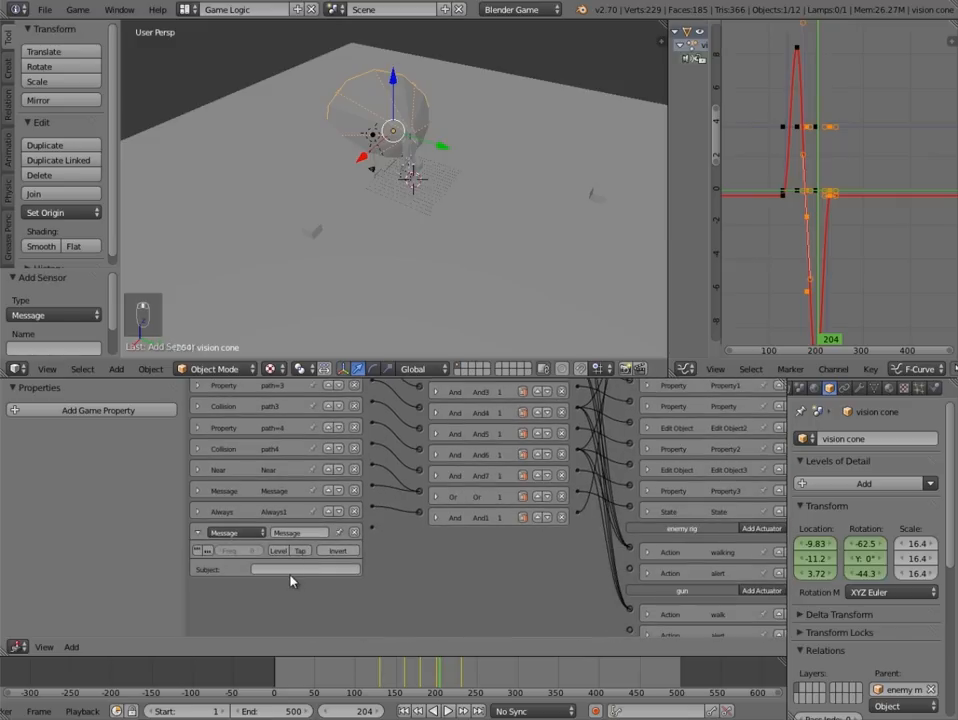
click(287, 566)
text(gunshot)
key(Return)
- Select the enemy movement object in the viewport and add another State actuator to its state 1 logic
middle_drag(525, 521, 424, 621)
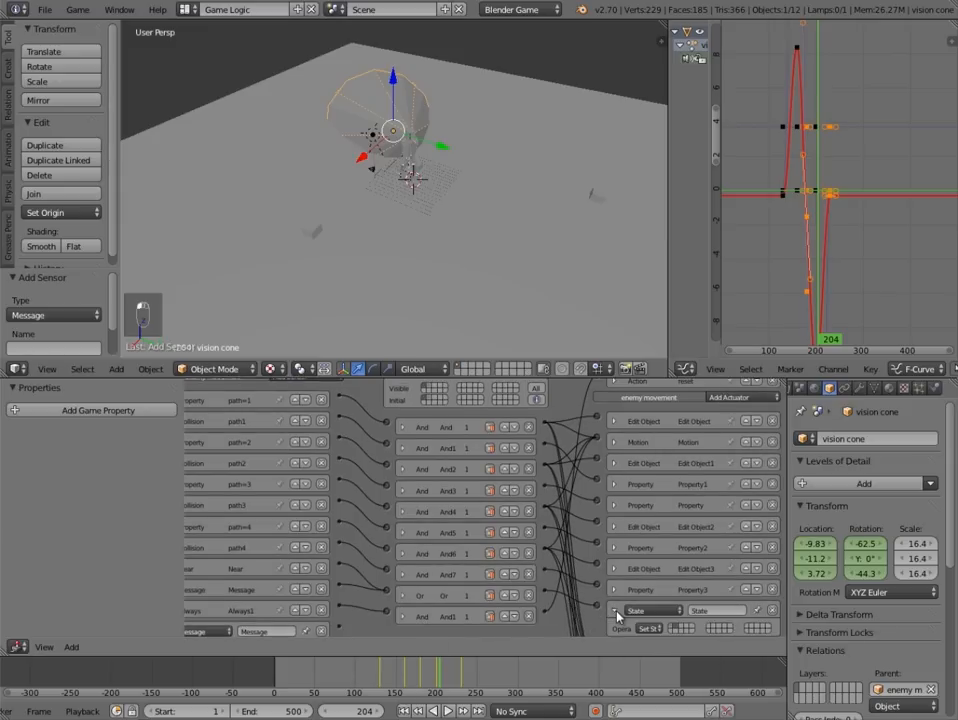
scroll(617, 617, up, 1)
middle_drag(580, 626, 580, 659)
scroll(380, 92, up, 5)
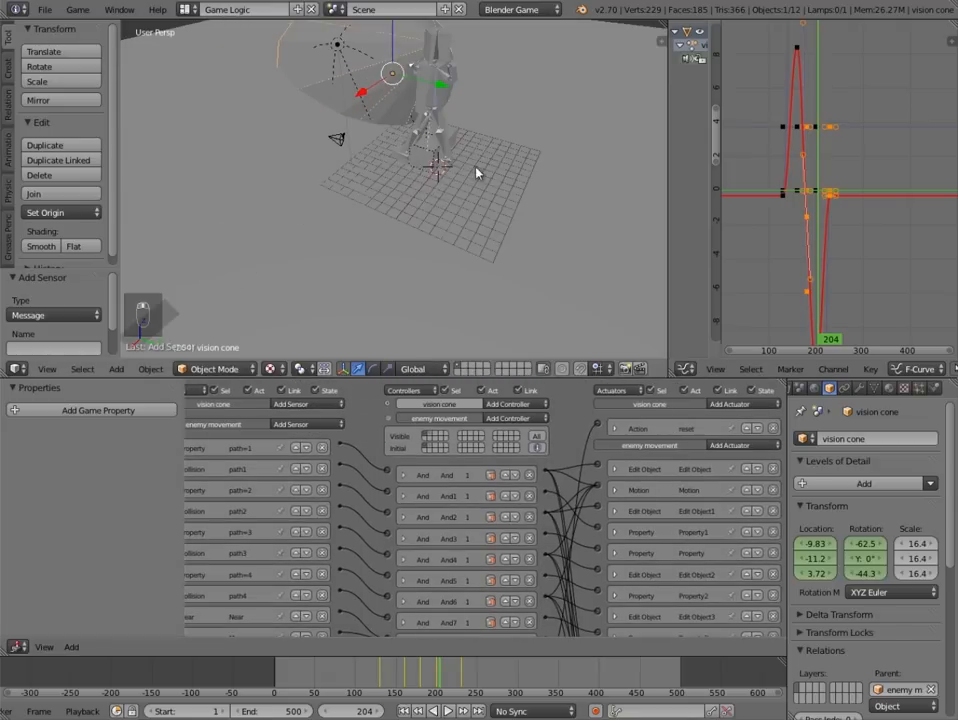
middle_drag(452, 151, 431, 160)
right_click(438, 165)
middle_drag(587, 555, 599, 435)
middle_drag(403, 568, 423, 568)
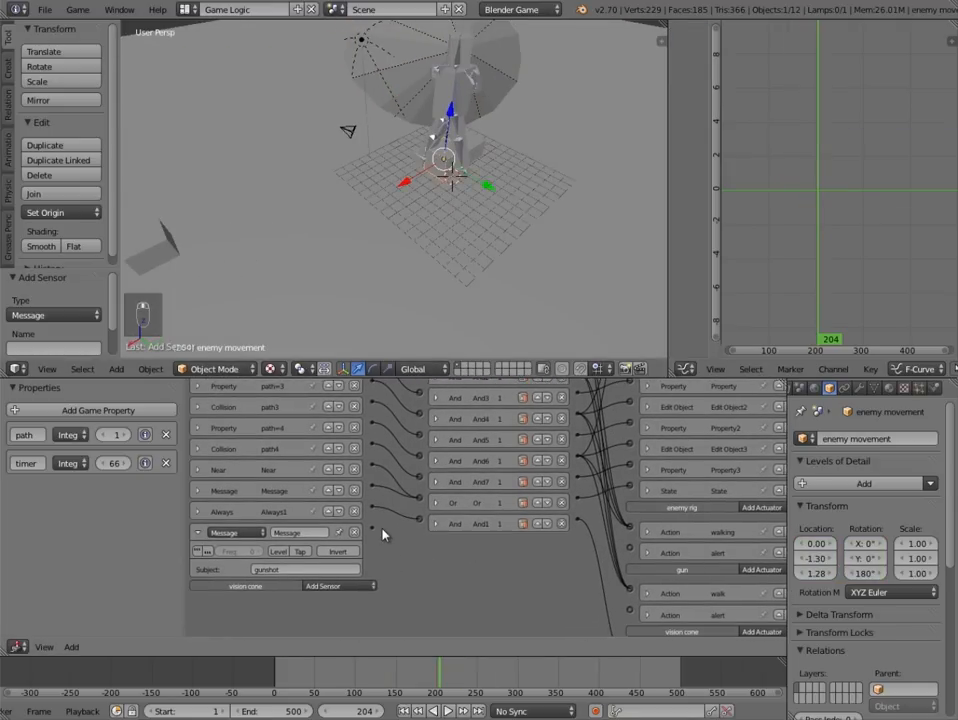
middle_drag(498, 547, 409, 664)
click(722, 405)
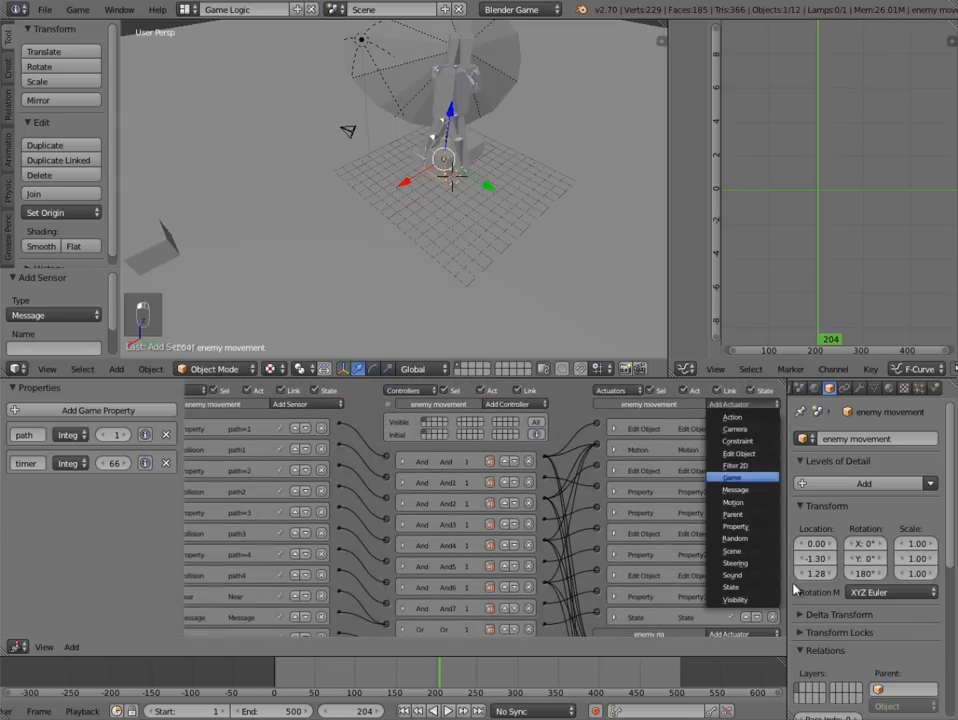
click(735, 524)
scroll(510, 521, down, 5)
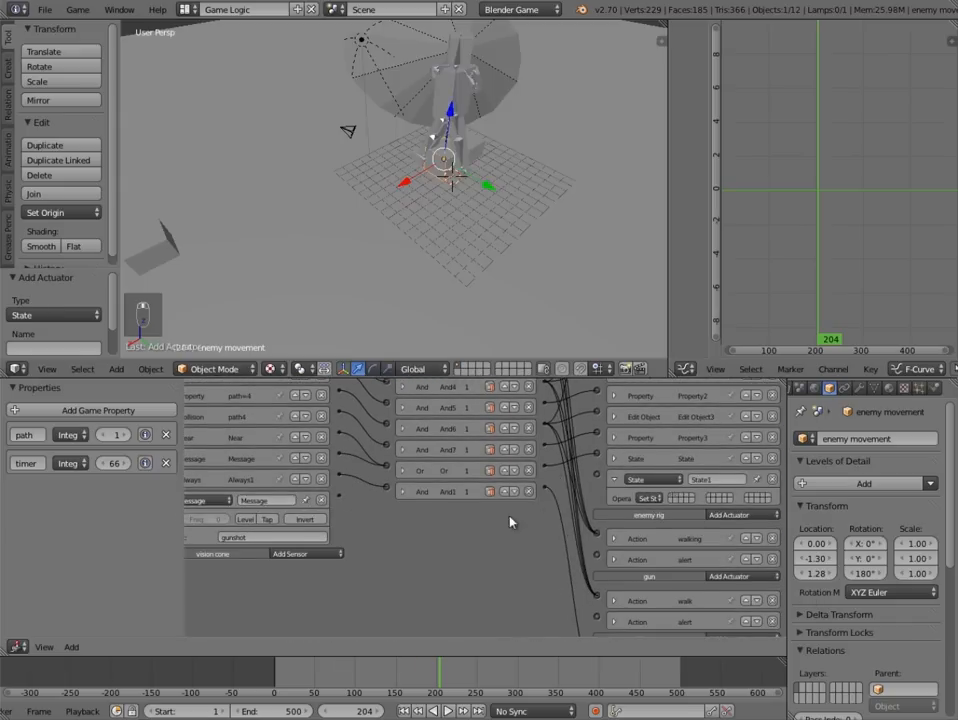
- Link the gunshot Message sensor through a new And controller to the State1 actuator, with a target state set, and collapse these bricks
drag(339, 498, 604, 491)
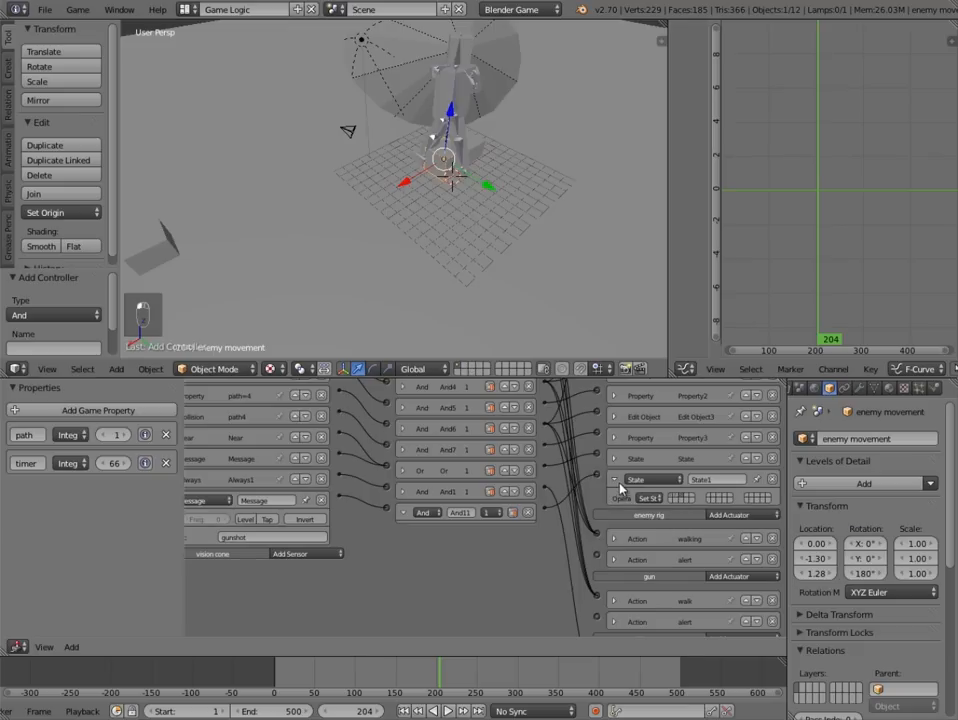
click(615, 481)
click(406, 512)
middle_drag(478, 554, 511, 550)
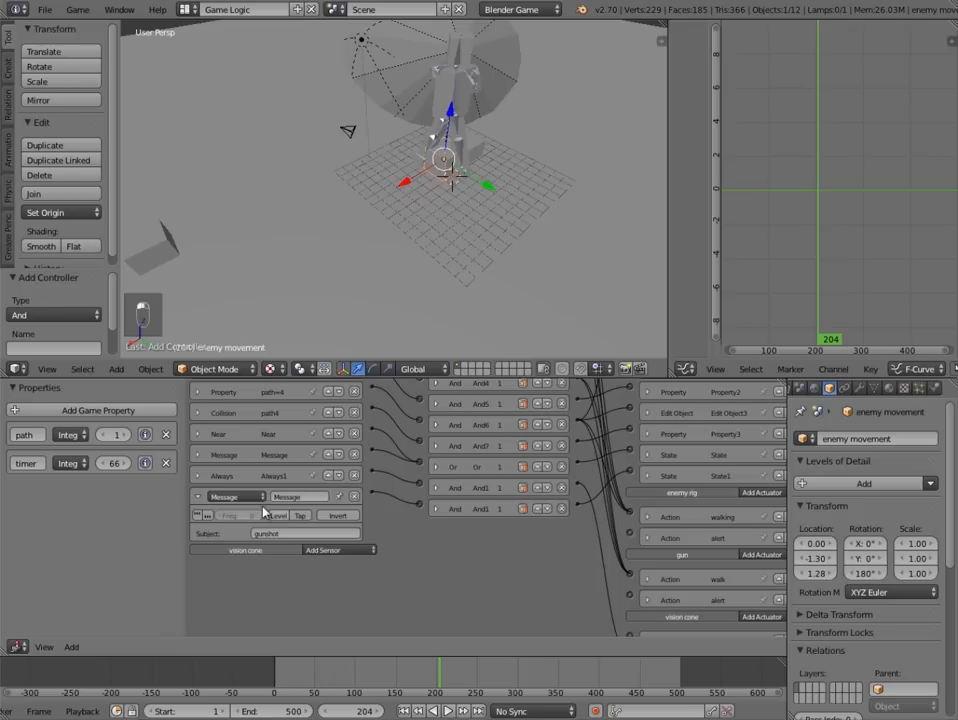
click(198, 496)
scroll(340, 510, up, 2)
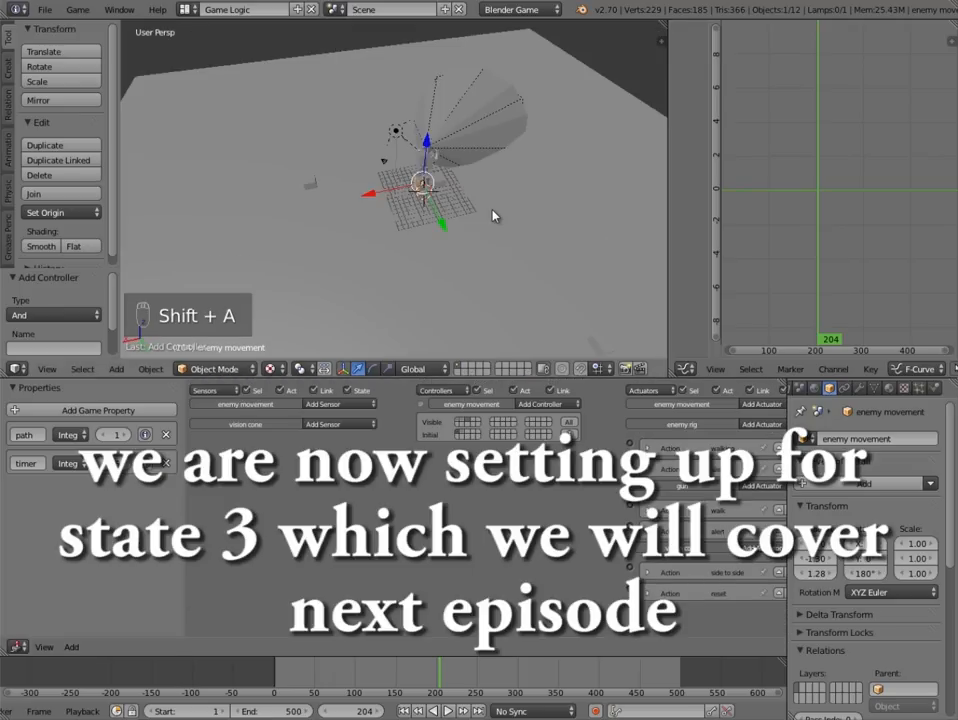
- Add a cube to the scene and move it about 20.4 units along the Y axis
key(shift+a)
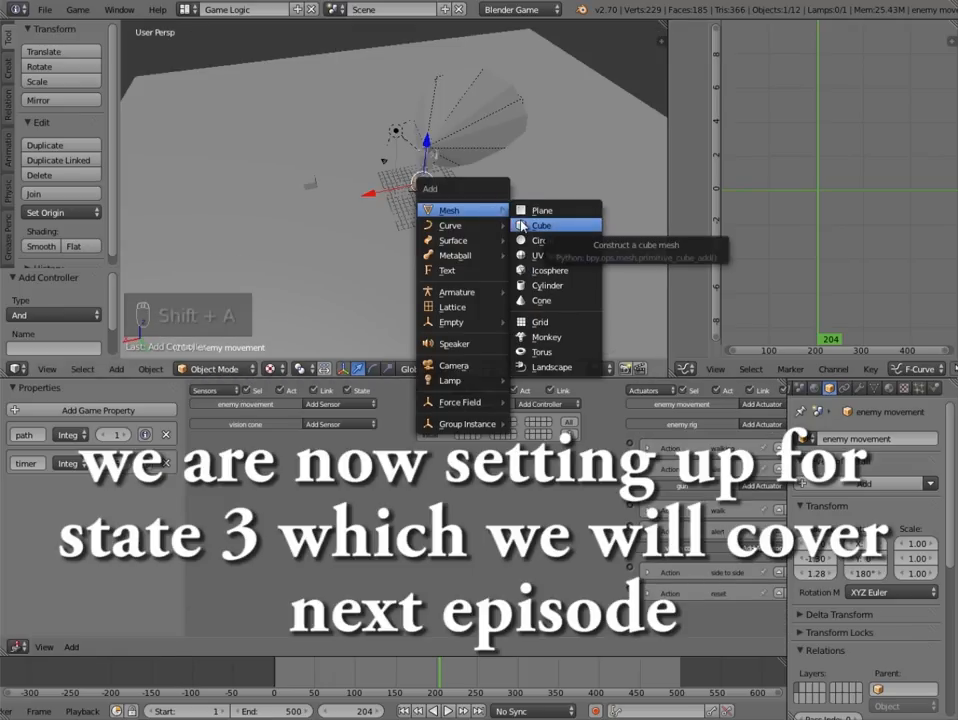
click(521, 226)
drag(446, 244, 513, 325)
scroll(479, 306, down, 5)
middle_drag(513, 270, 485, 222)
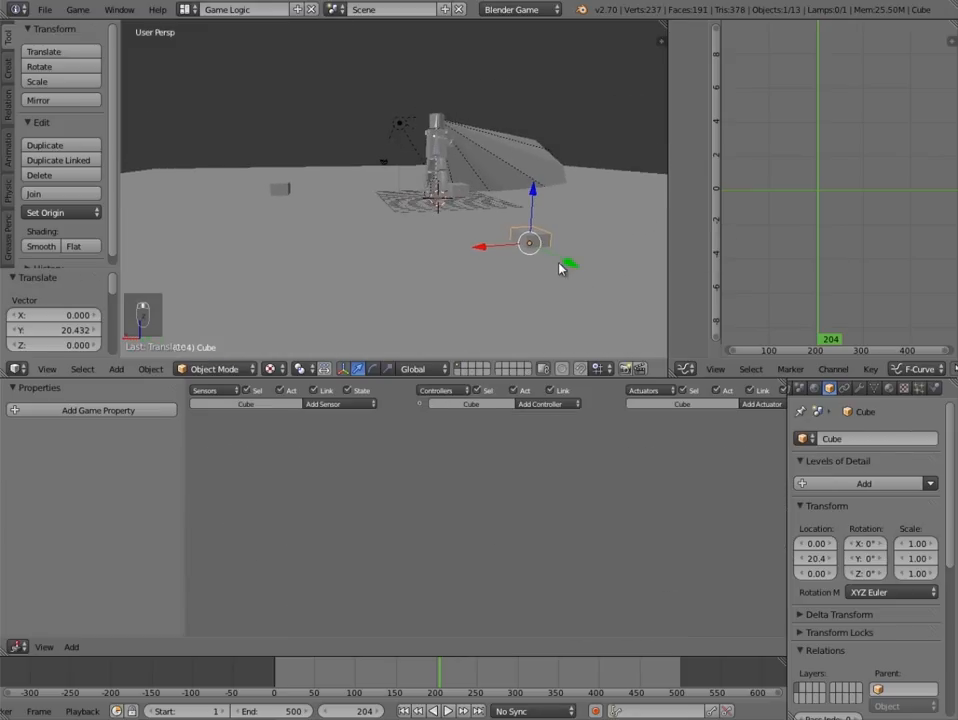
- Scale the cube to about 2.00 × 1.53 × 2.00 and raise it about 2 units along Z
key(s)
click(590, 289)
middle_drag(590, 289, 558, 306)
key(s)
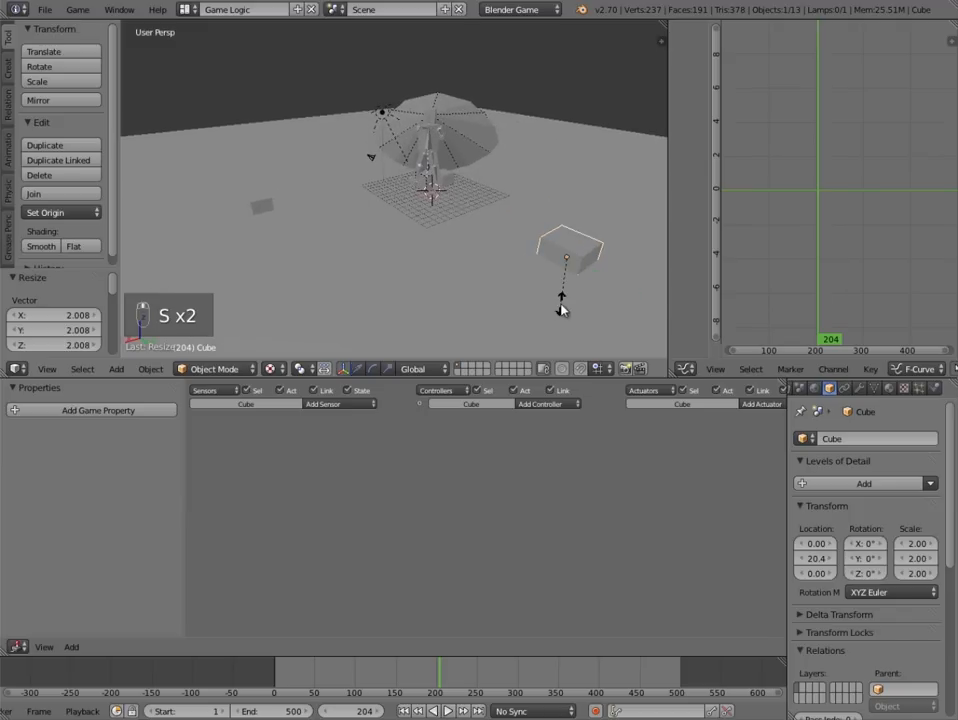
click(554, 291)
key(g)
key(z)
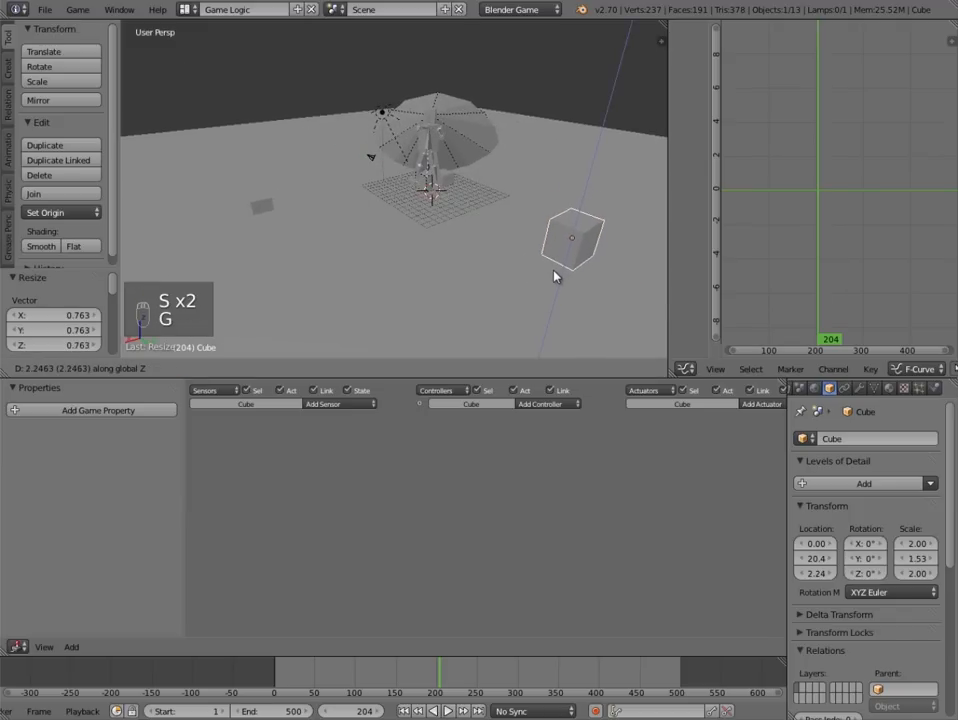
click(555, 275)
- Scale the cube up about 1.43 times to 2.86 × 2.18 × 2.86 and raise it about 0.71 units along Z
key(s)
click(556, 310)
key(g)
key(z)
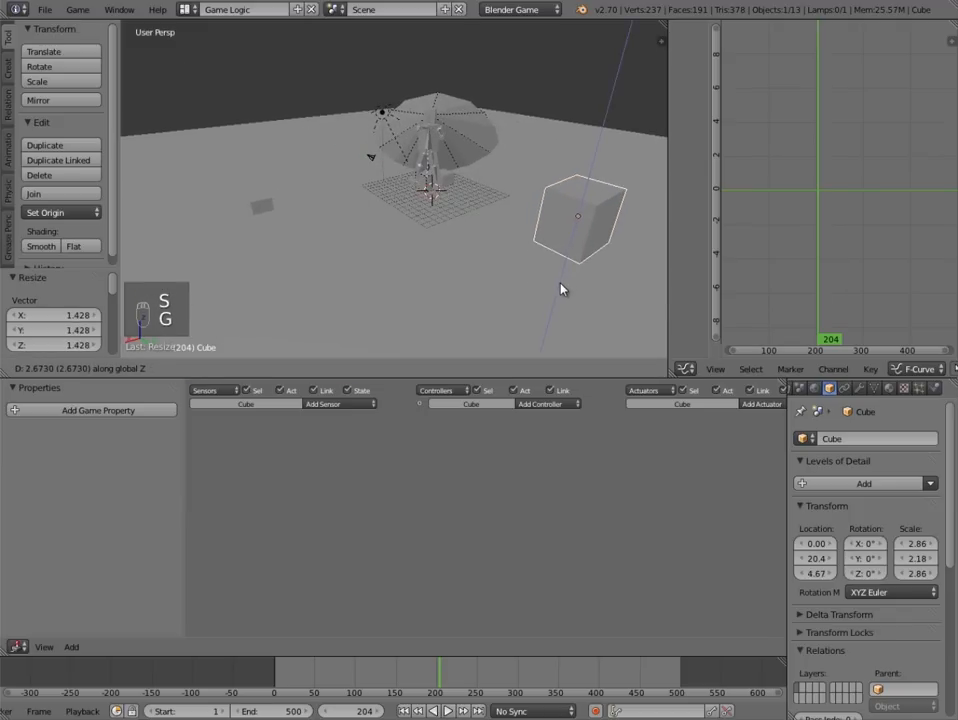
click(560, 306)
- Rename the cube object as obstacle
middle_drag(528, 276, 480, 312)
click(838, 439)
key(BackSpace)
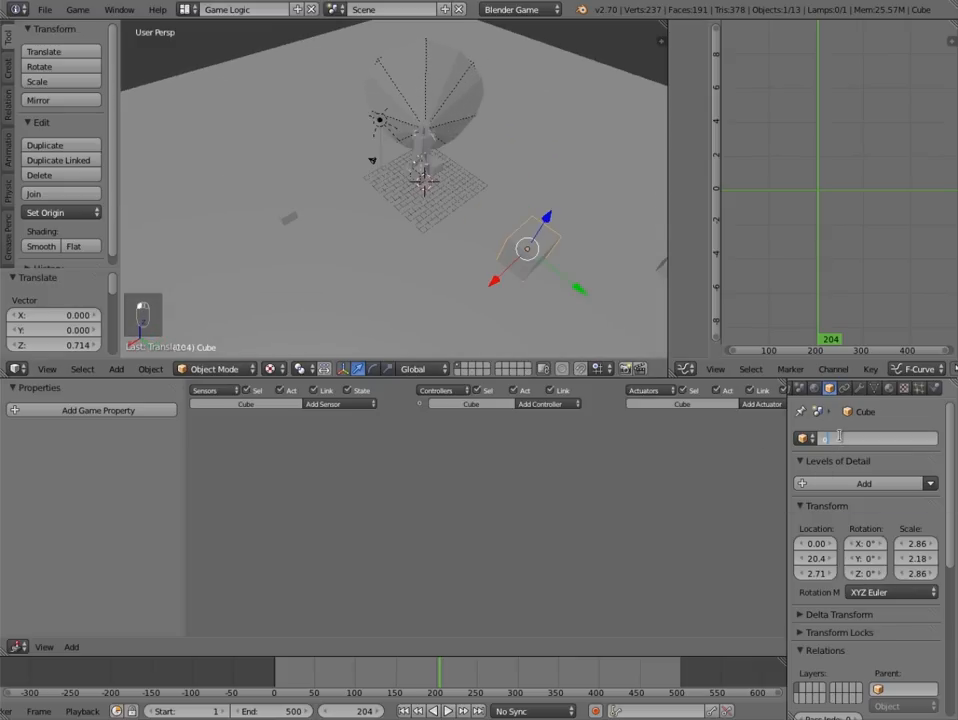
text(obstacle)
key(Return)
- Select the floor and expand the scene's navigation mesh settings to examine them along with the whole floor plane
middle_drag(528, 331, 475, 244)
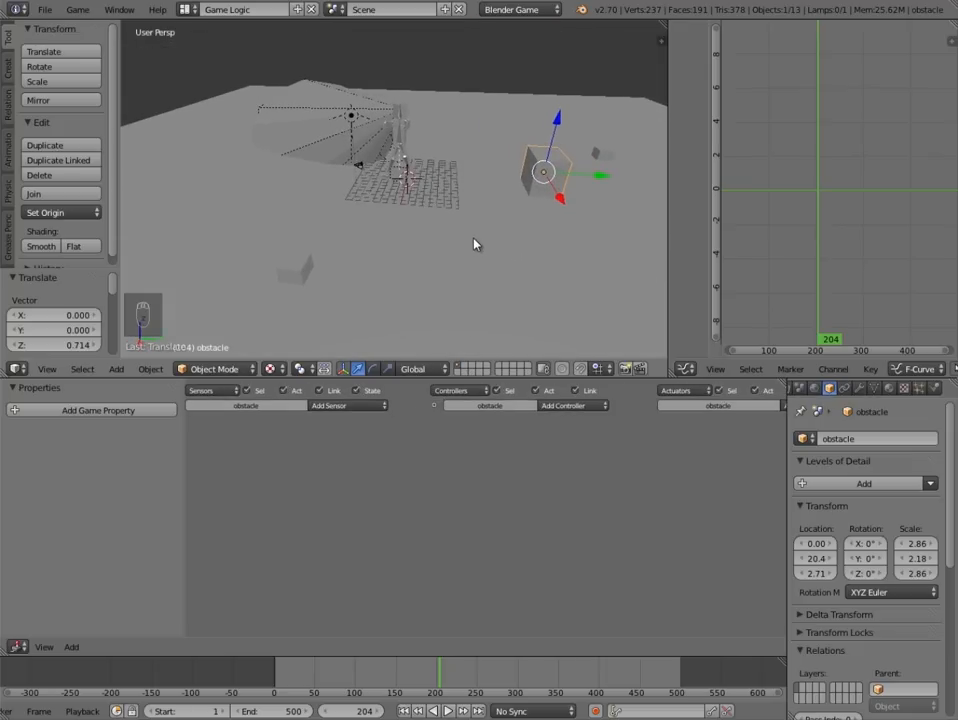
mouse_move(353, 120)
middle_down()
mouse_move(421, 141)
mouse_move(410, 153)
mouse_move(415, 170)
mouse_move(389, 113)
mouse_move(364, 115)
mouse_move(359, 140)
middle_up()
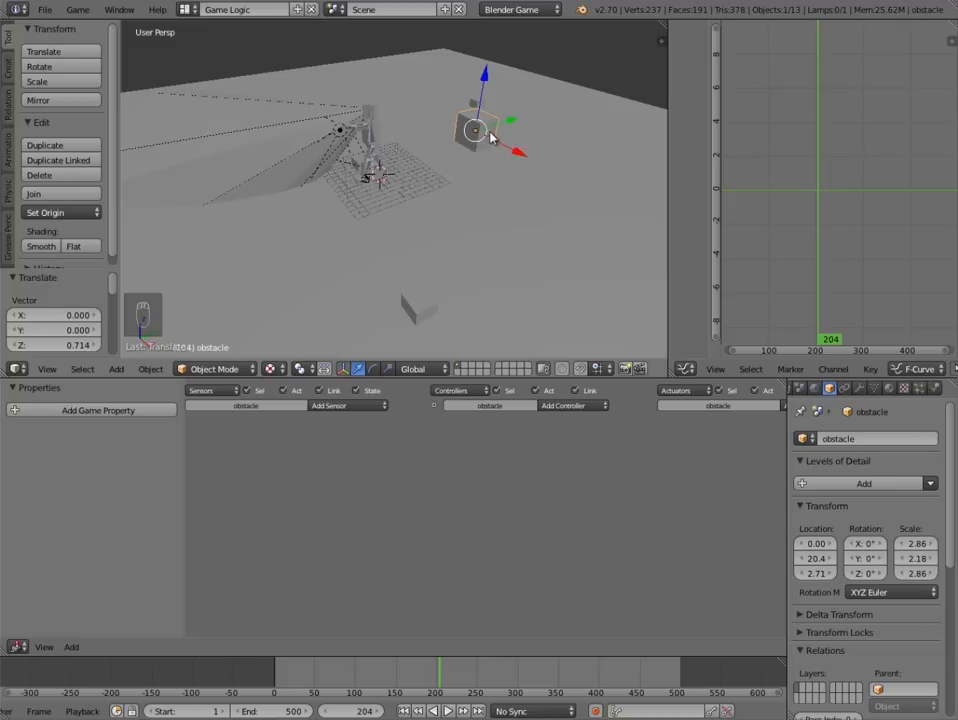
middle_drag(492, 140, 472, 215)
right_click(472, 215)
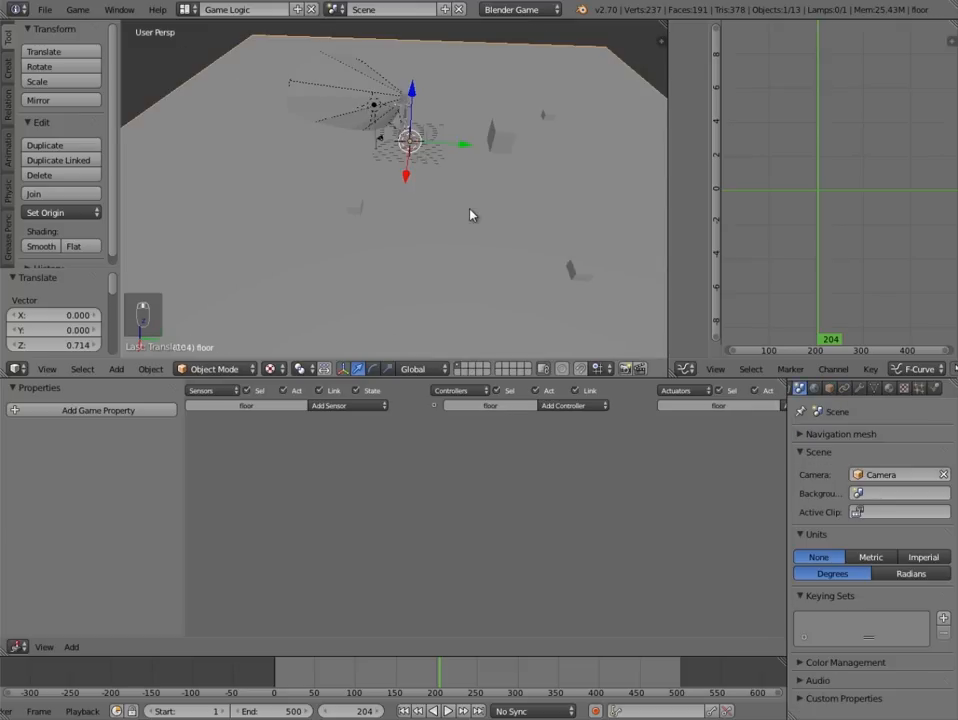
click(812, 434)
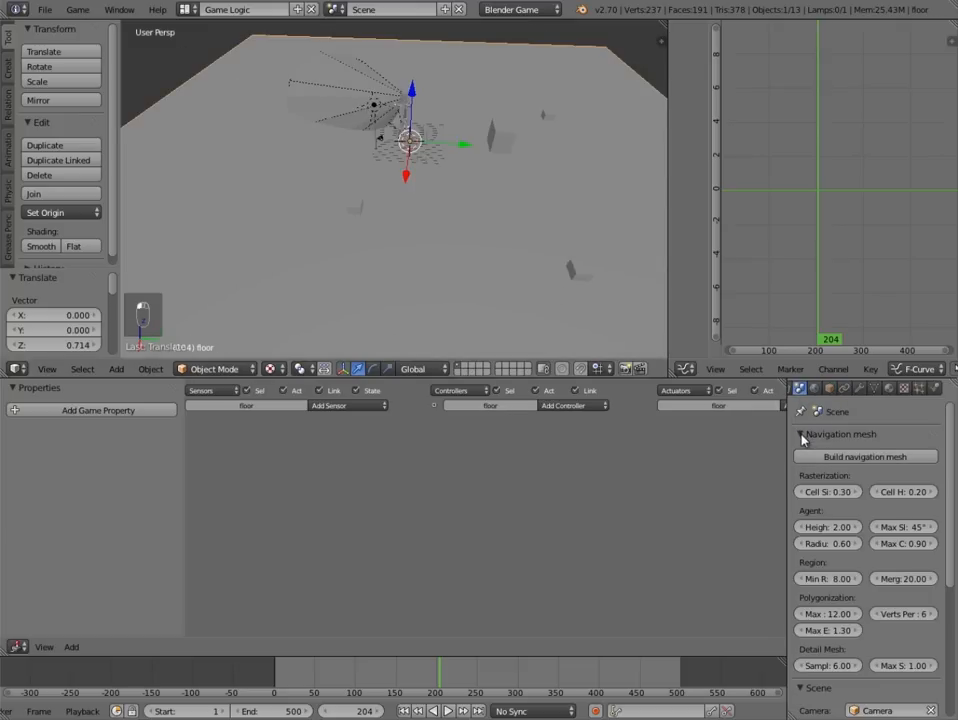
scroll(330, 130, down, 6)
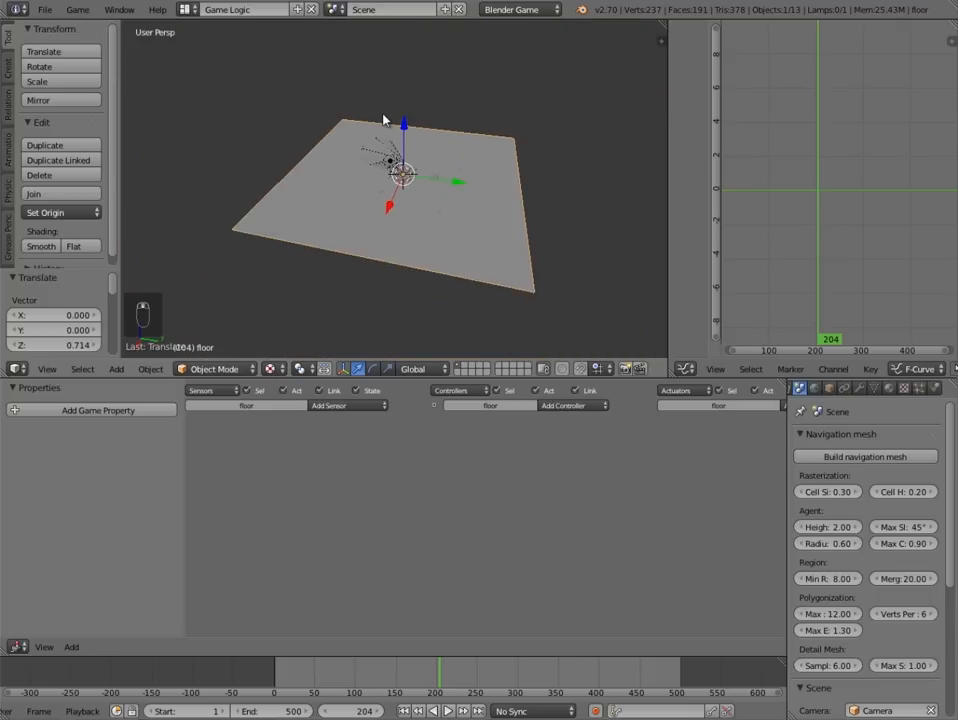
scroll(509, 222, up, 6)
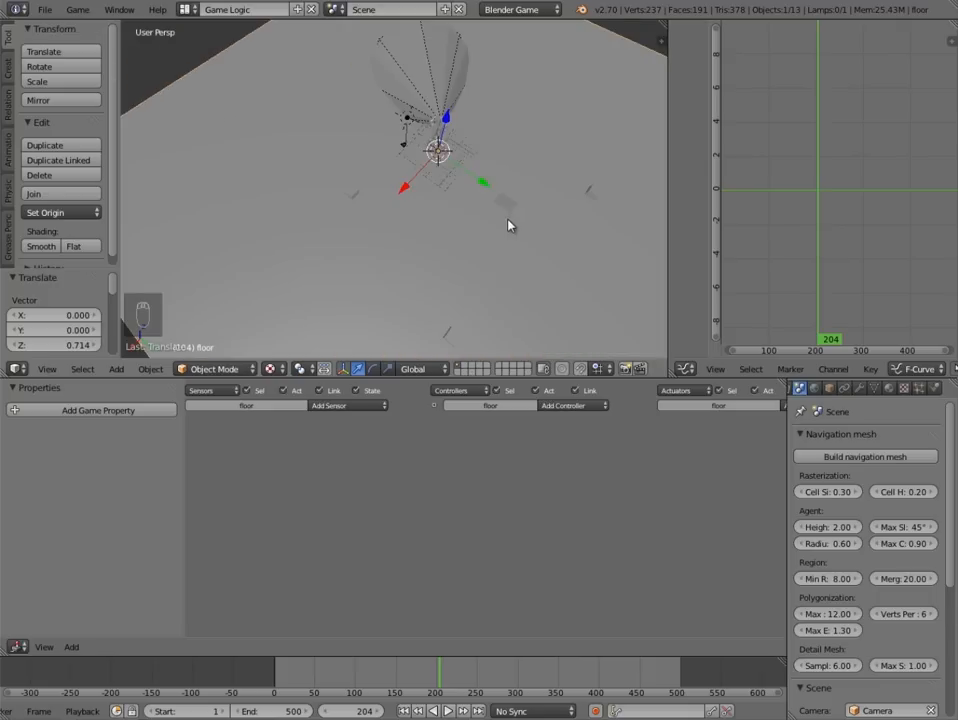
- Select the obstacle and the enemy movement object in turn to examine their positions relative to each other
middle_drag(546, 214, 536, 262)
right_click(536, 262)
scroll(480, 268, down, 5)
middle_drag(440, 271, 505, 280)
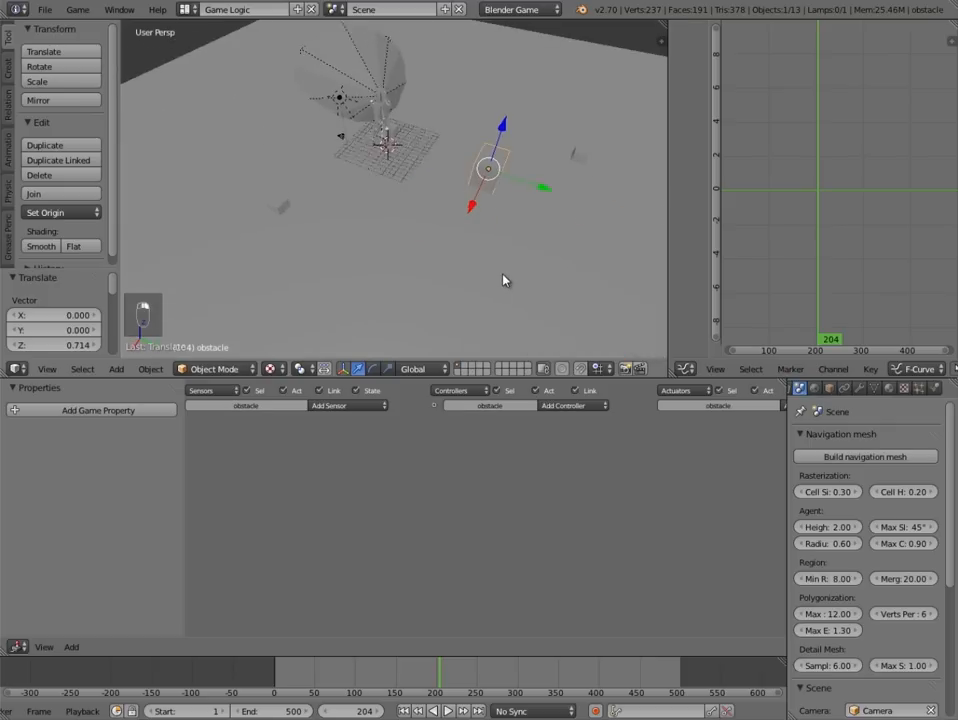
scroll(400, 173, up, 3)
middle_drag(342, 71, 452, 171)
right_click(342, 66)
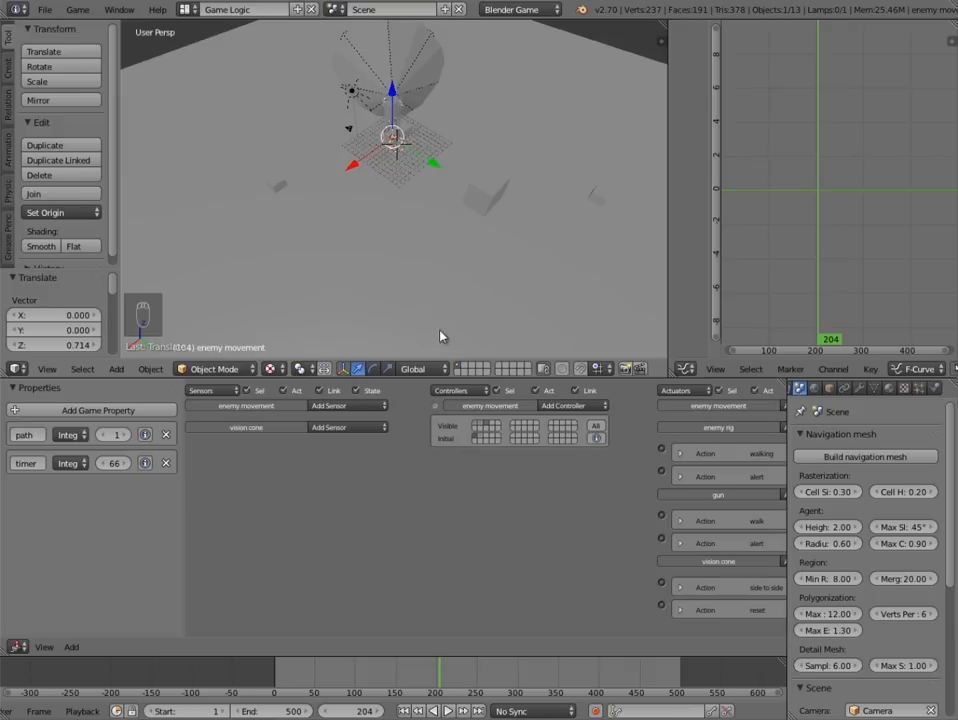
- Select the floor, add a new material to it and look through the material's settings
middle_drag(370, 351, 513, 181)
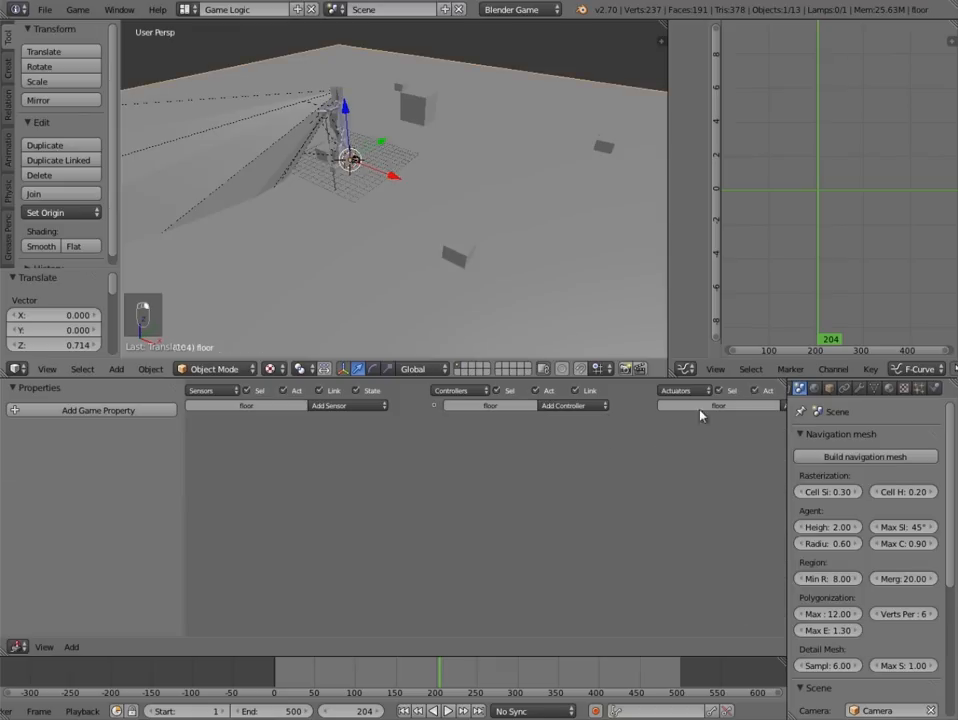
click(886, 389)
click(858, 490)
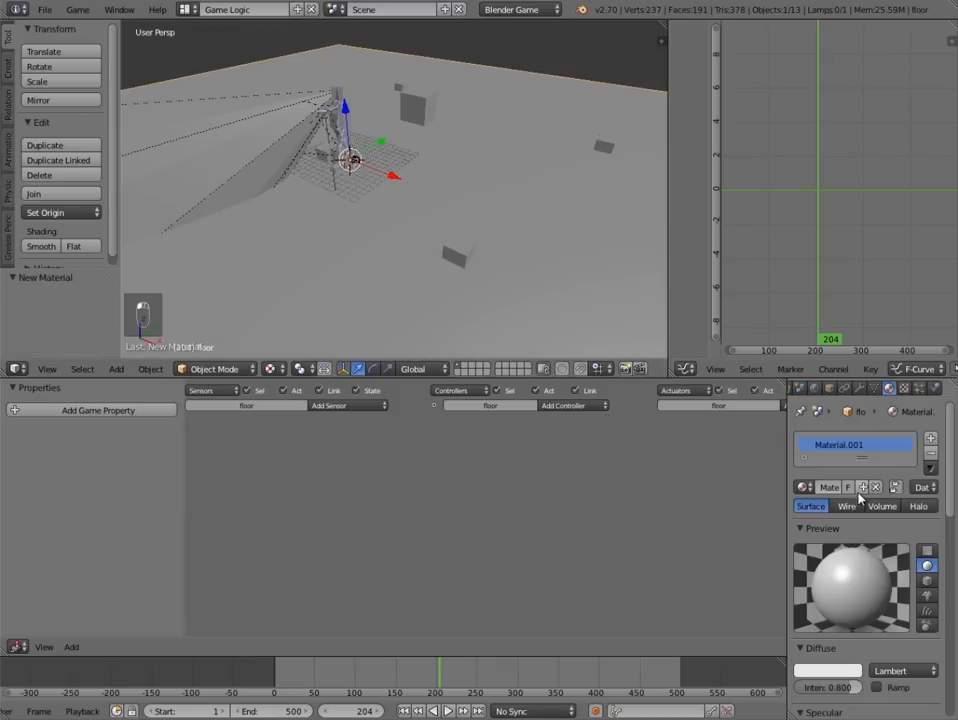
scroll(840, 540, down, 4)
scroll(875, 690, down, 8)
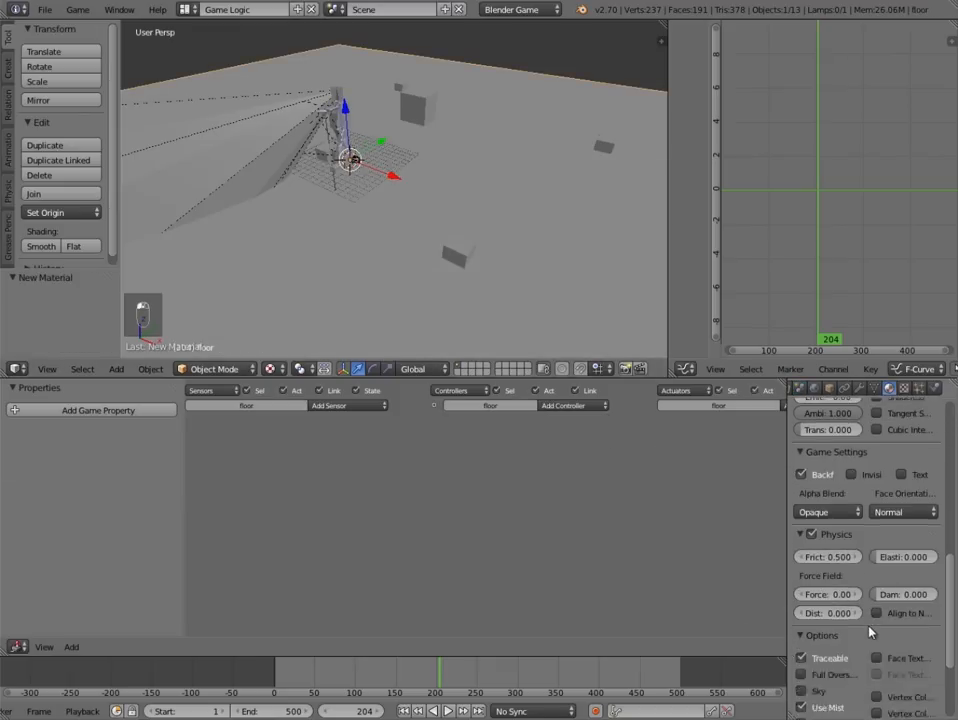
scroll(845, 584, up, 2)
- Add a new image texture to the floor's material and set its mapping coordinates to UV
click(904, 390)
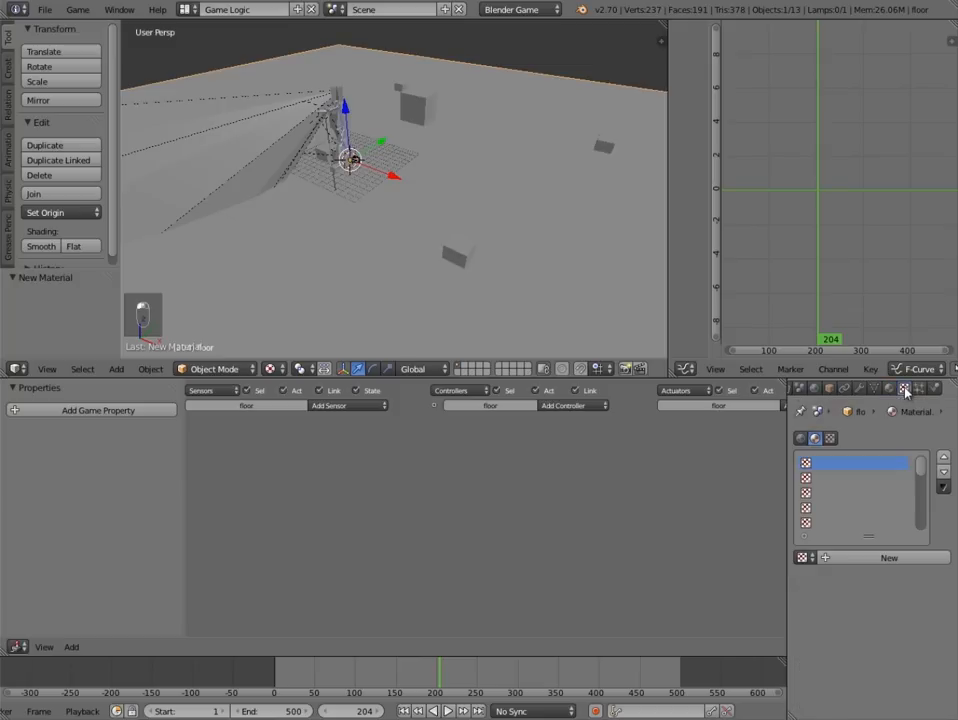
click(875, 558)
click(846, 576)
click(862, 468)
scroll(863, 541, down, 7)
click(866, 577)
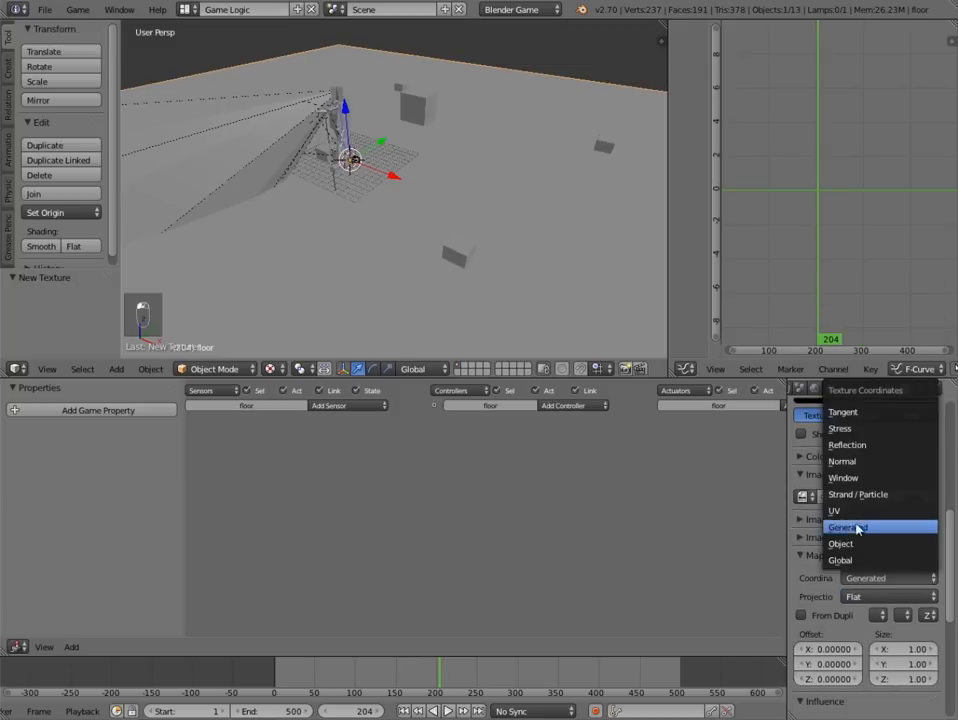
click(860, 522)
- Load the brown ConcreteBare030 image from the Downloads folder into the floor's texture
click(910, 497)
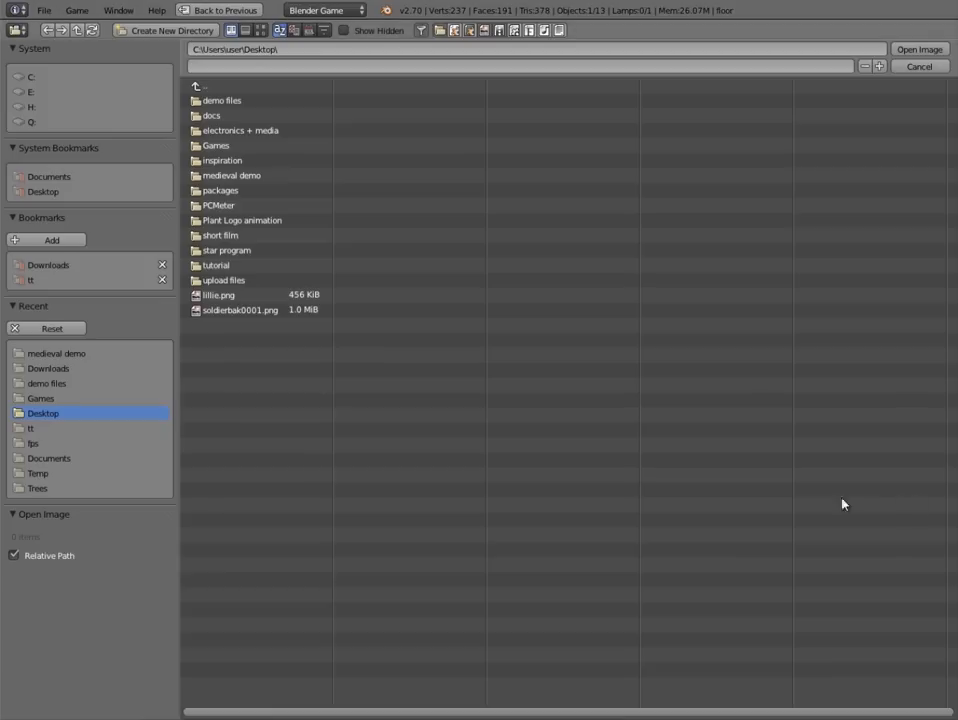
click(67, 266)
click(260, 30)
scroll(793, 376, down, 5)
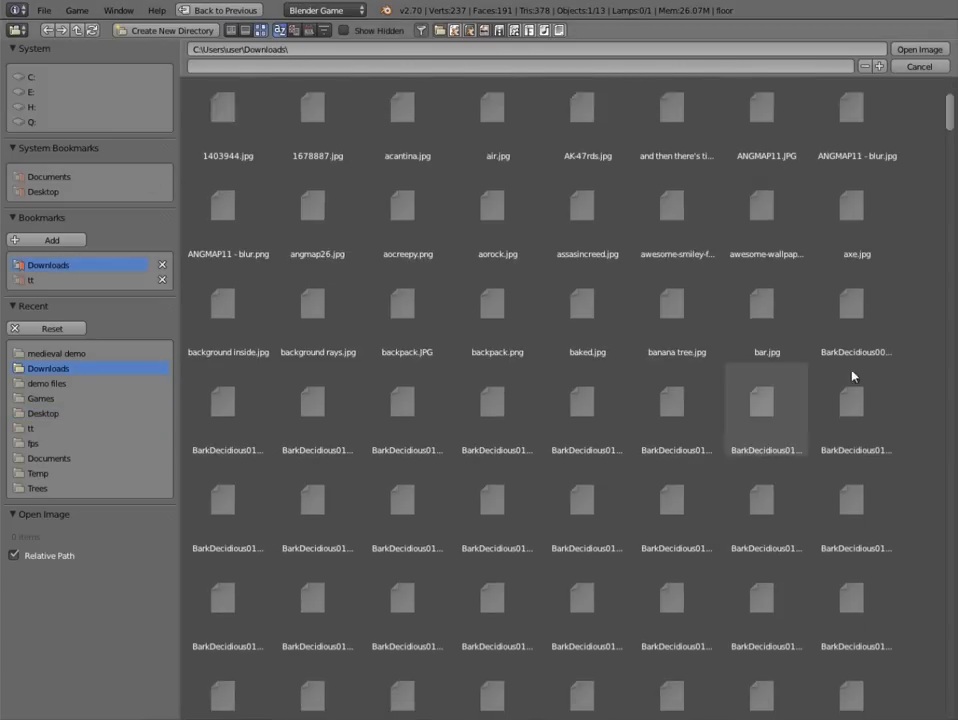
scroll(836, 347, down, 3)
drag(945, 147, 951, 274)
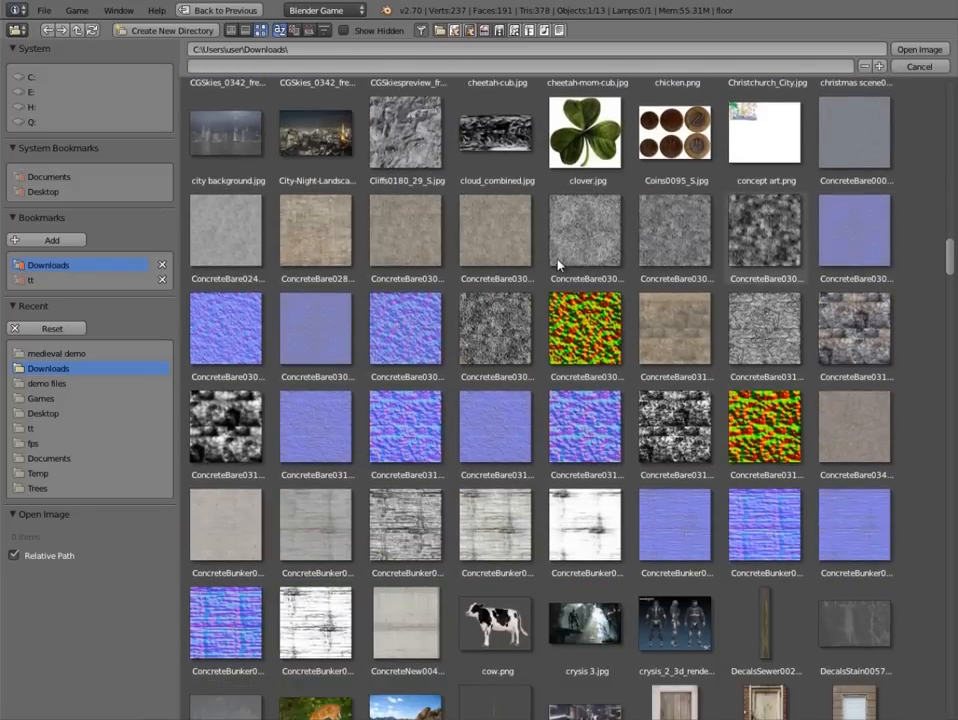
click(408, 236)
click(912, 49)
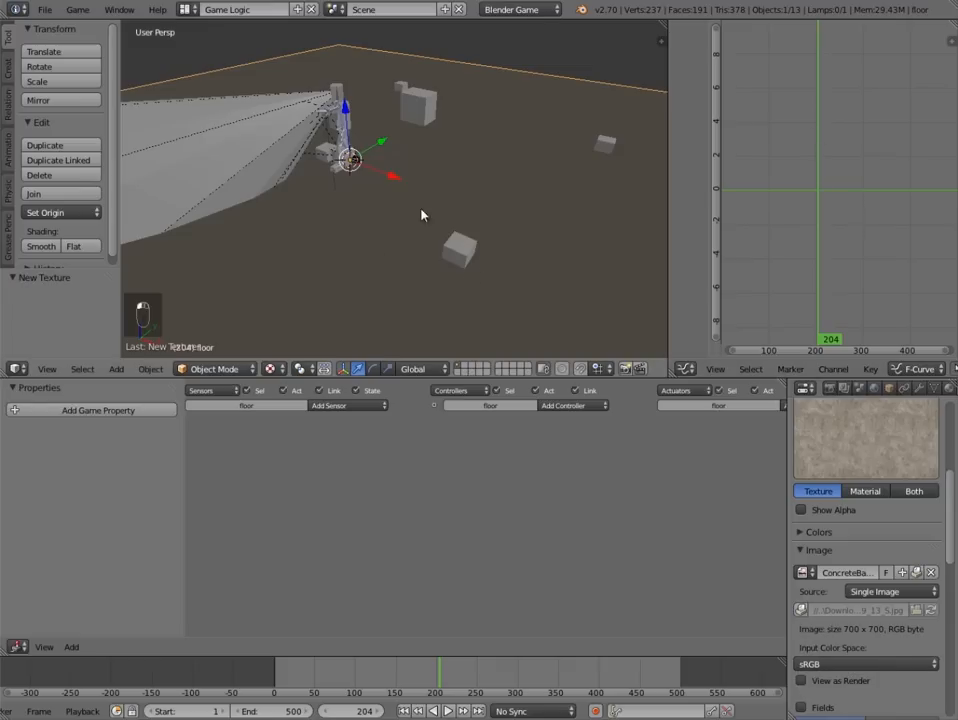
- Unwrap the floor mesh and scale its UVs up about 2.53 times in the UV/Image Editor
key(Tab)
key(u)
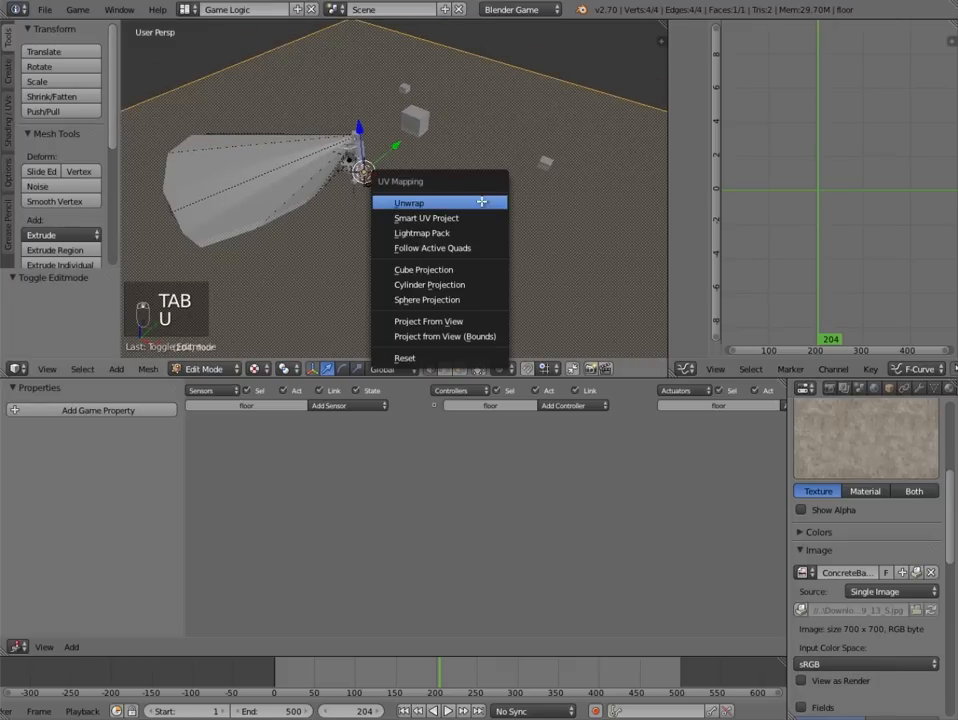
click(481, 200)
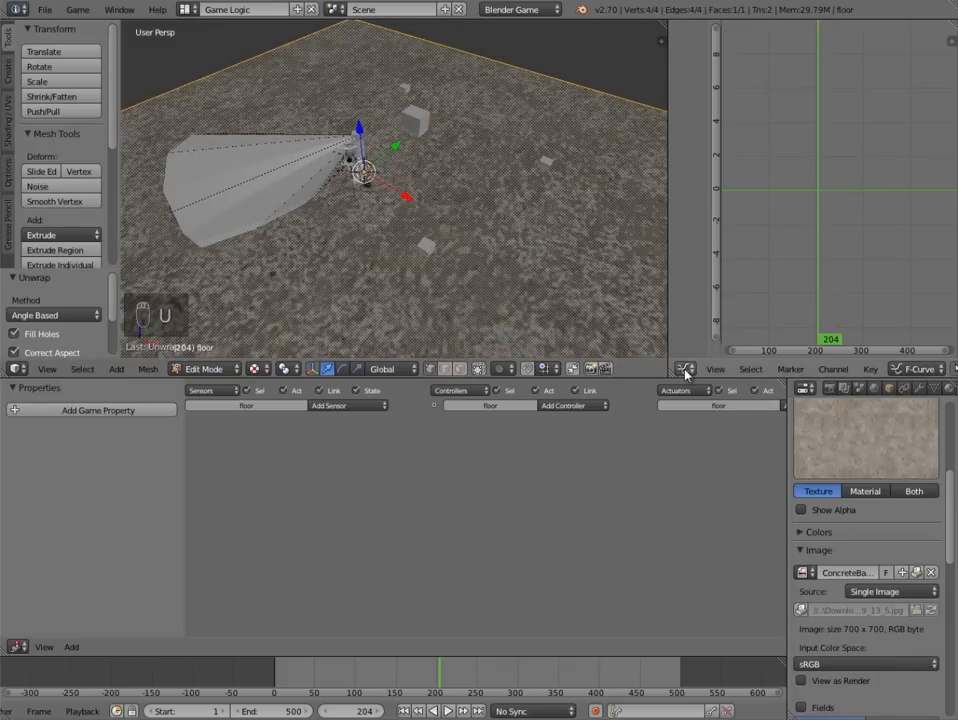
click(685, 369)
click(712, 252)
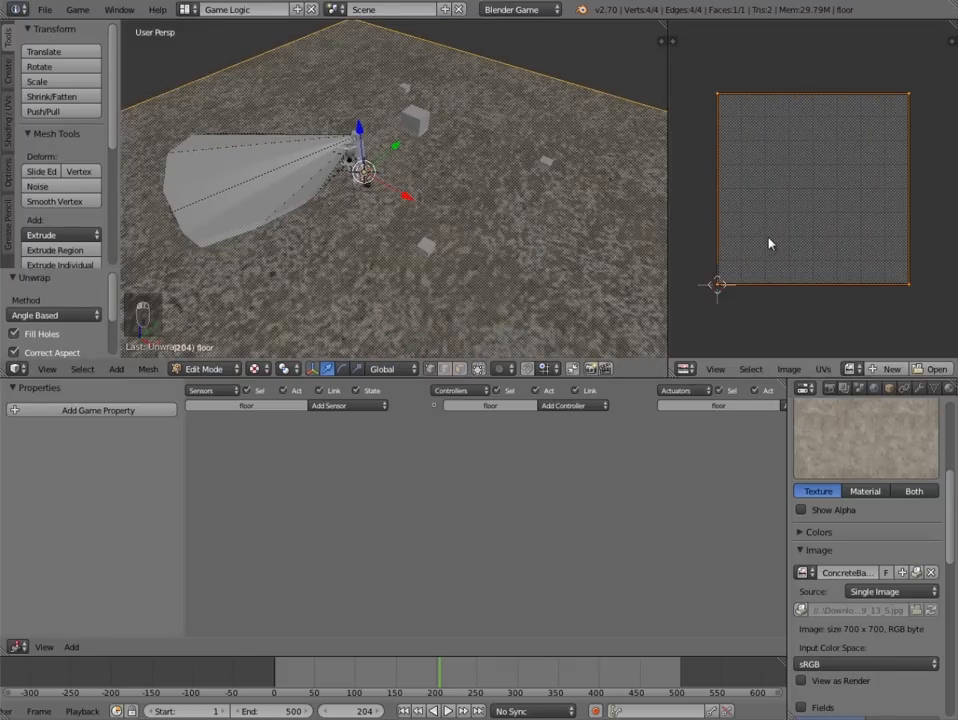
key(s)
click(783, 339)
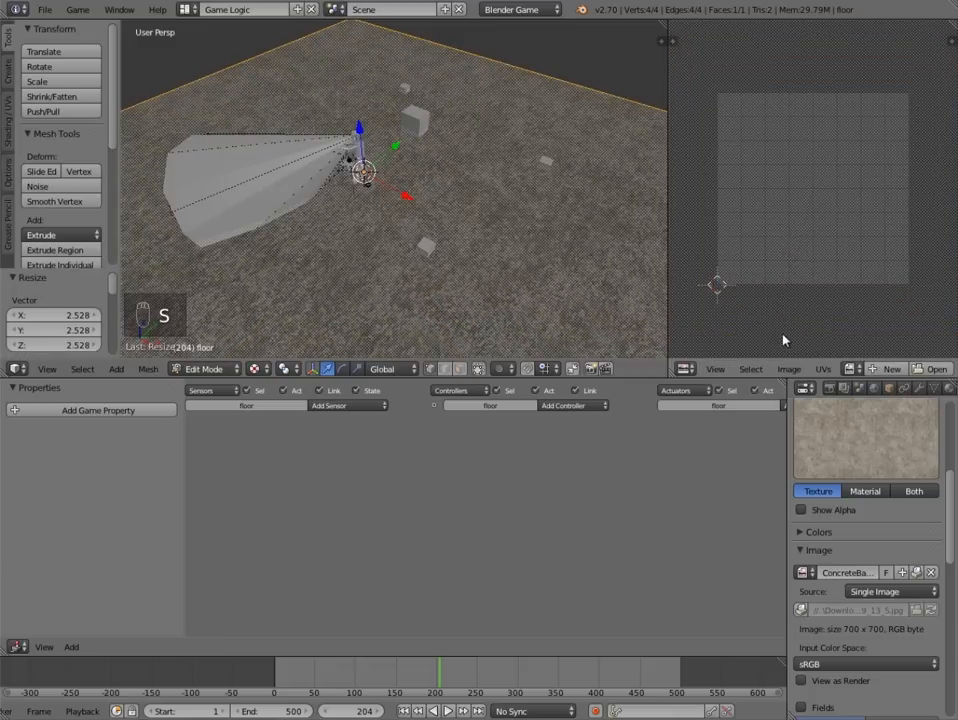
key(Tab)
- Examine the textured floor and select the routine3 path marker behind the obstacle
middle_drag(374, 252, 407, 208)
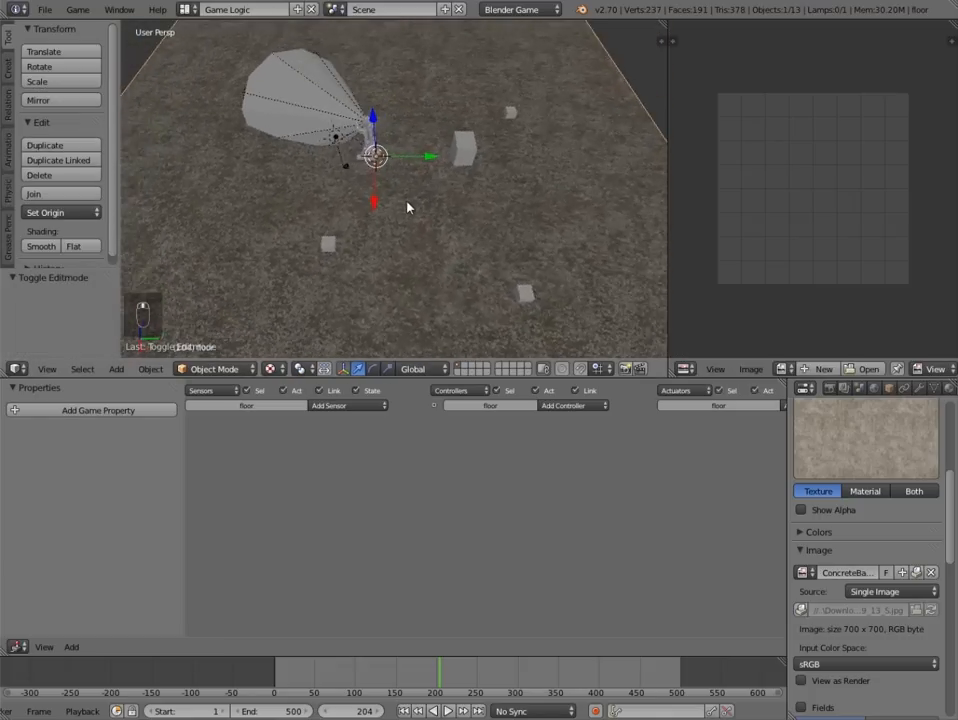
scroll(430, 208, up, 2)
right_click(560, 82)
middle_drag(315, 266, 437, 214)
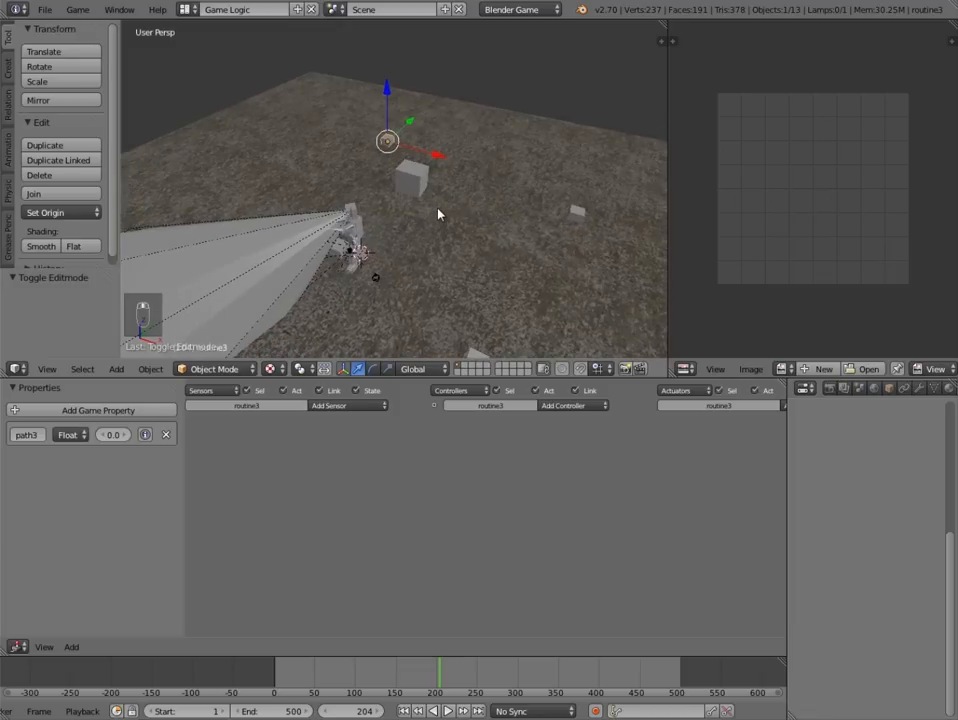
scroll(437, 214, down, 3)
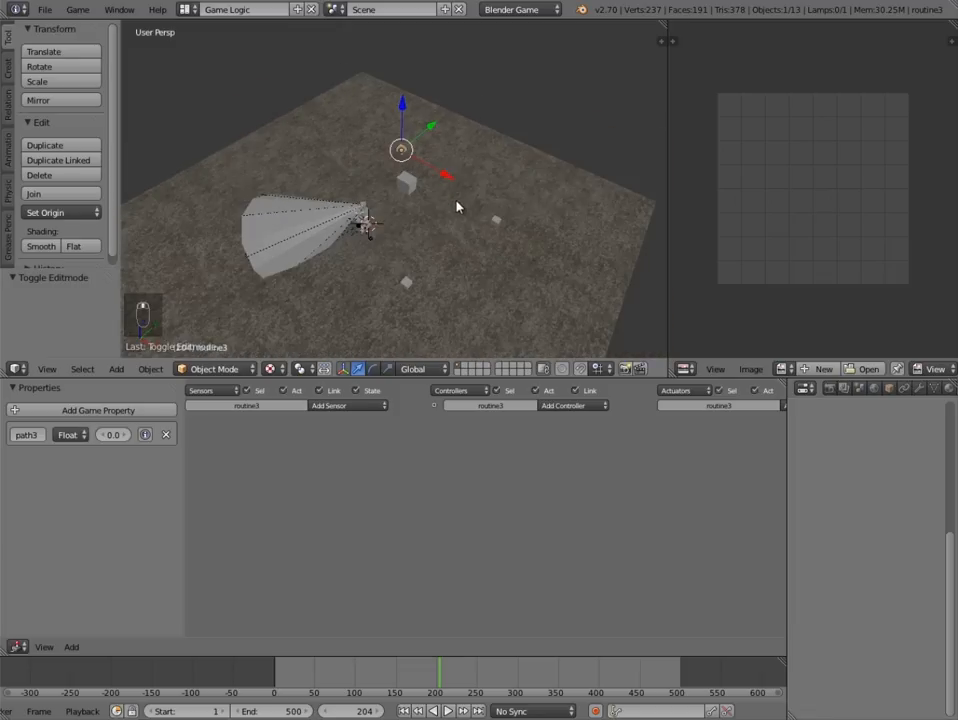
- Duplicate the obstacle cube and move the copy away from it in the negative X direction
middle_drag(460, 217, 436, 214)
right_click(407, 187)
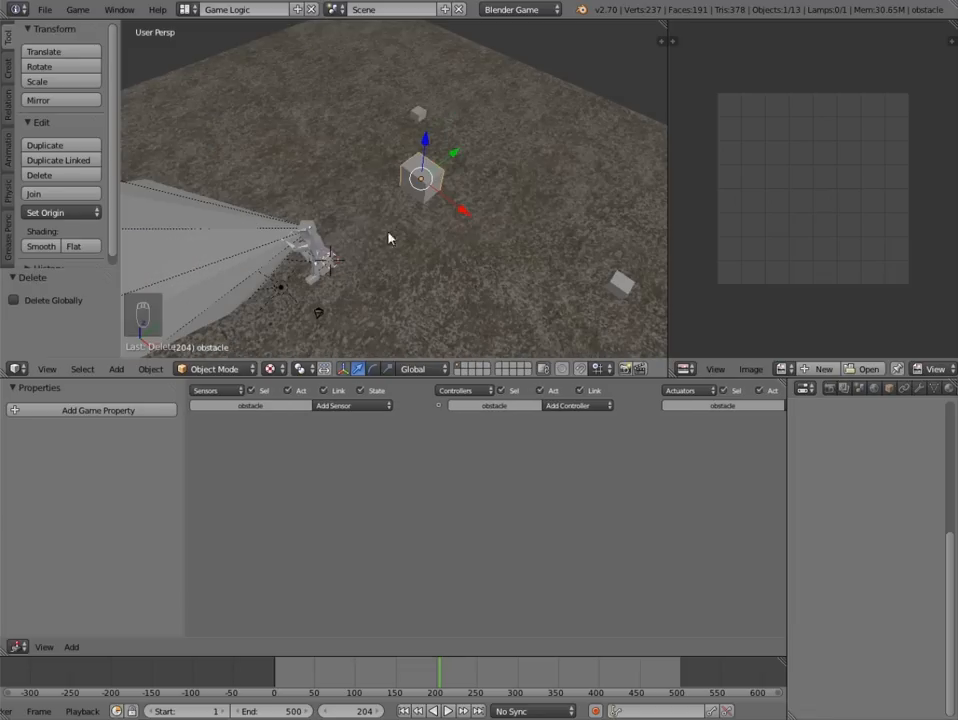
scroll(428, 222, down, 4)
middle_drag(352, 228, 434, 212)
scroll(436, 212, down, 3)
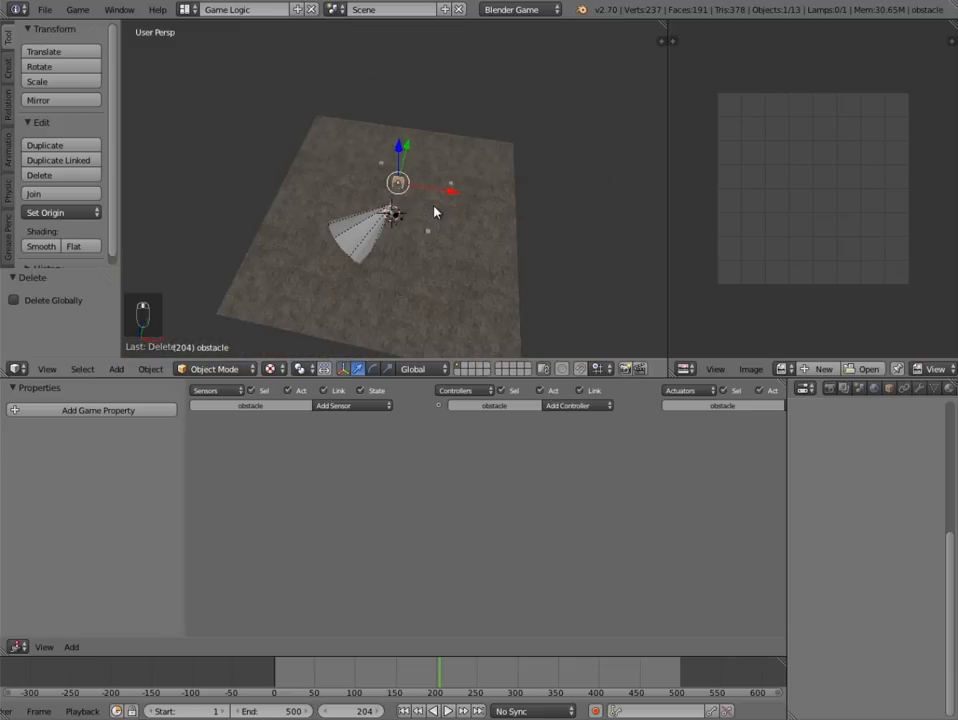
scroll(446, 210, up, 5)
key(shift+d)
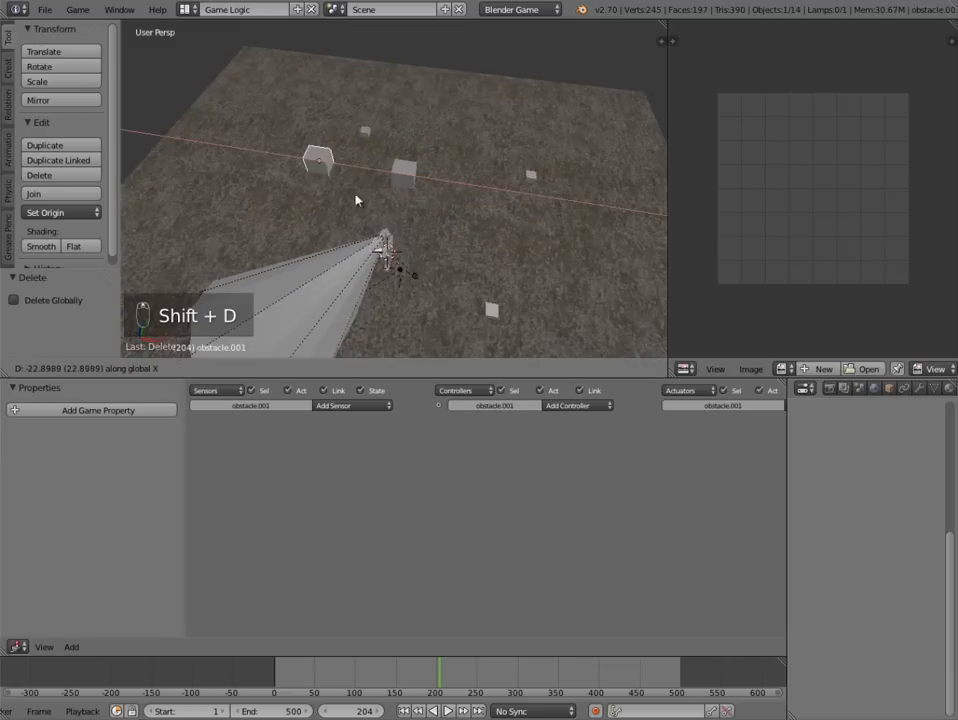
click(280, 188)
- Rotate the copied obstacle about 54.6° around the Z axis and scale it up about 1.56 times
key(r)
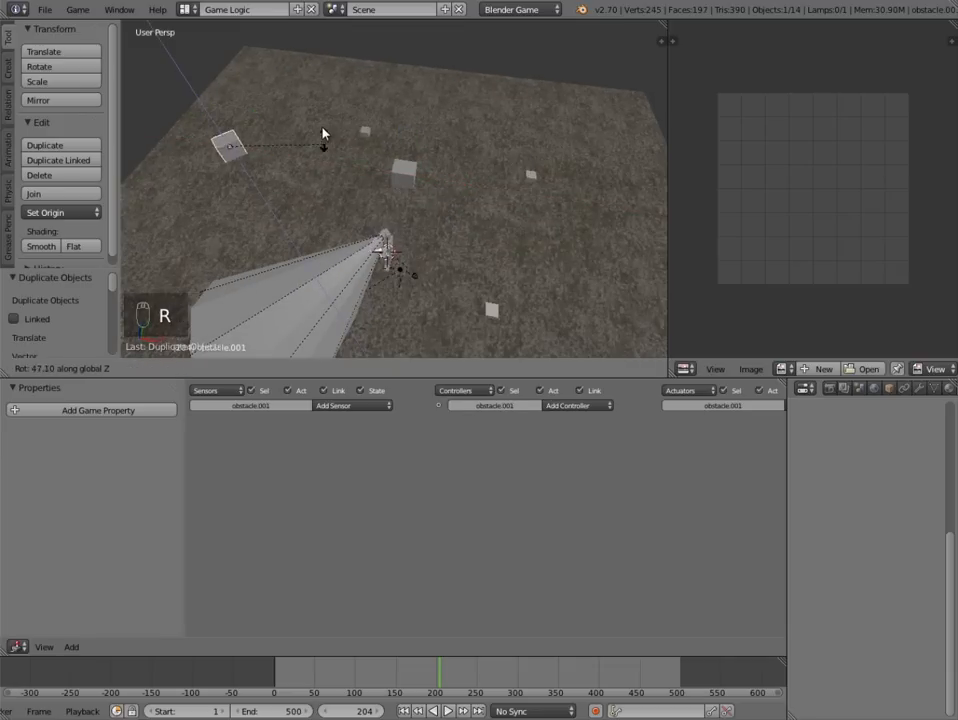
click(320, 138)
key(s)
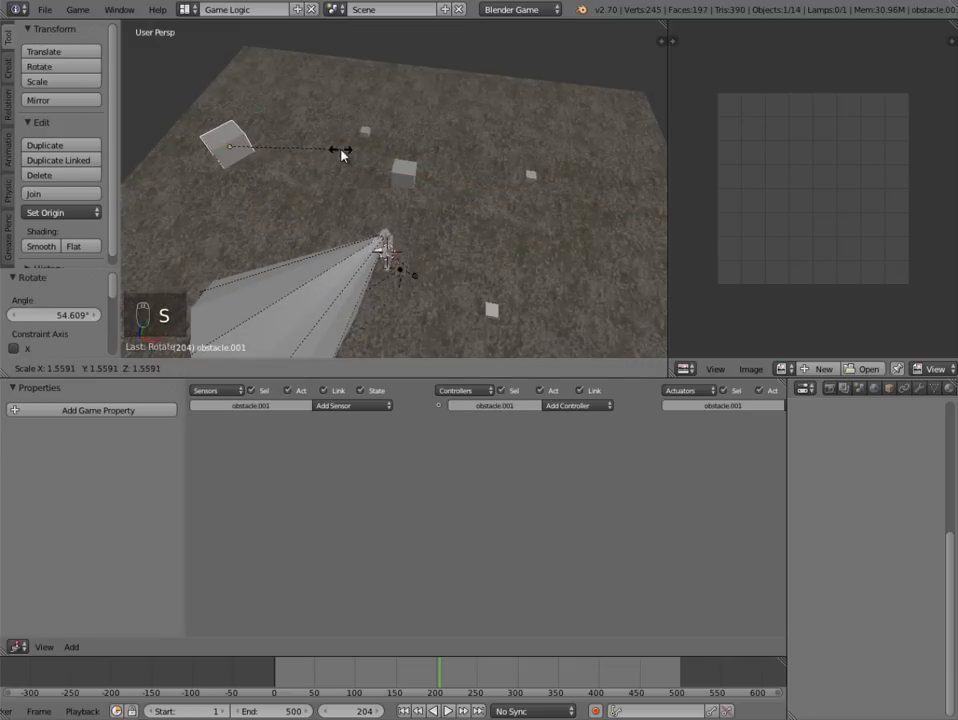
click(342, 152)
- Duplicate the enlarged obstacle toward the floor's far edge, adjust the copy about 13.27 along X and −9.43 along Y, and rotate it −62.3° around Z
key(shift+d)
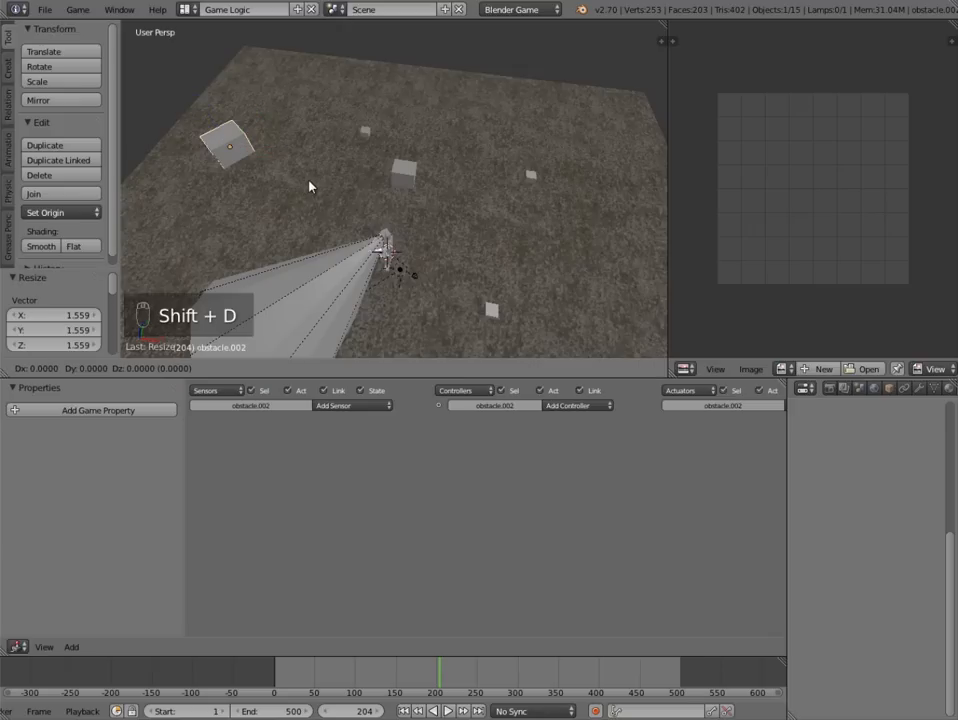
click(362, 112)
key(g)
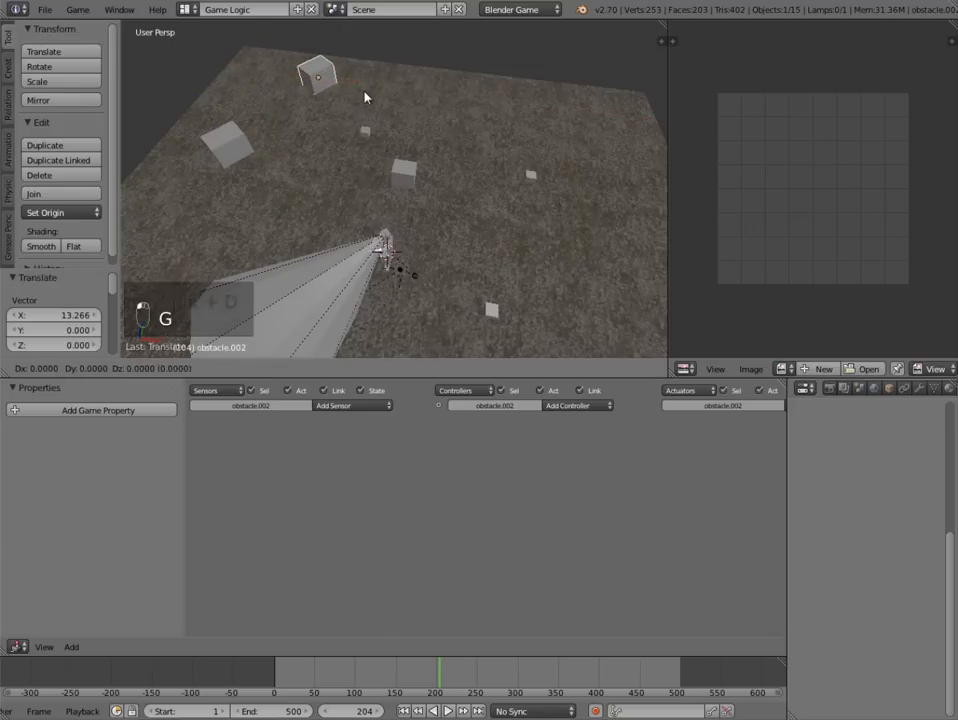
click(375, 110)
key(r)
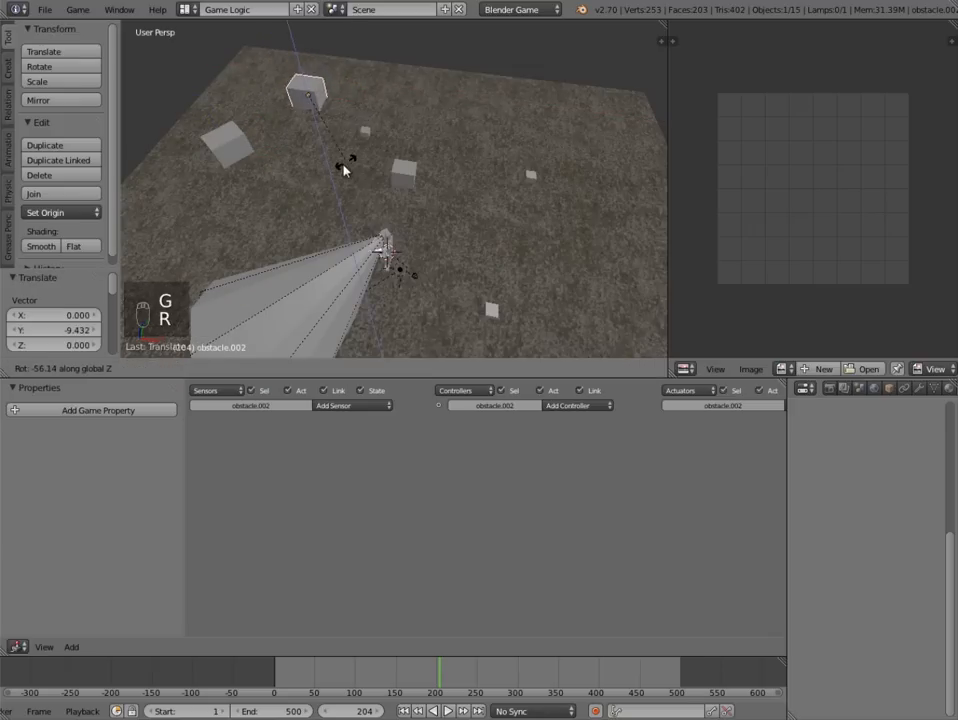
click(341, 162)
- Duplicate the selected far obstacle to the floor's opposite far corner and rotate the copy −37.4° around Z
key(shift+d)
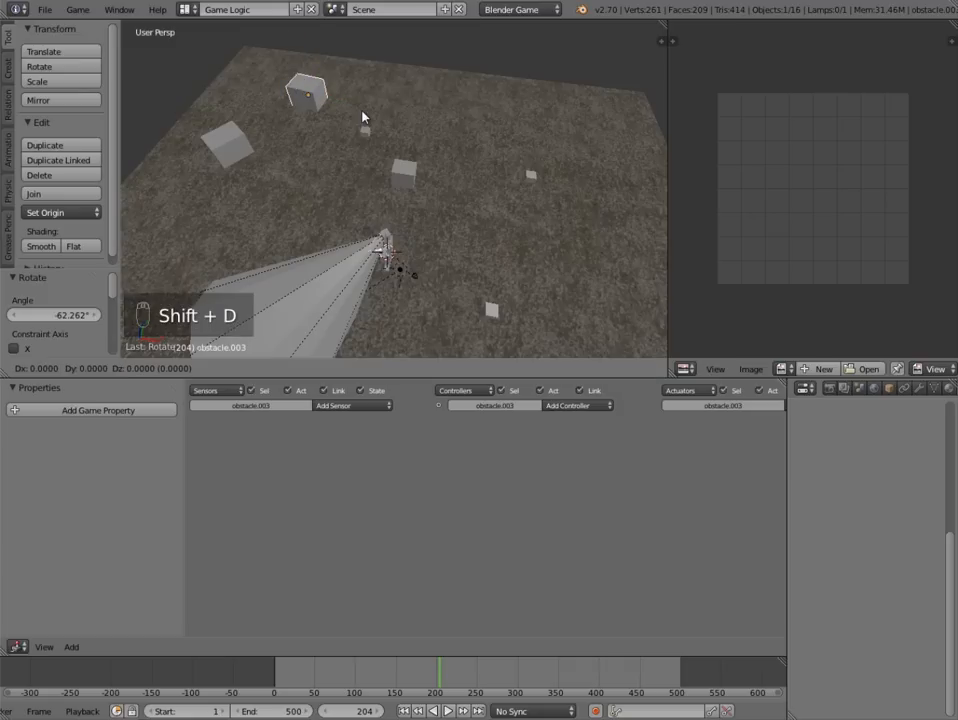
click(627, 216)
key(r)
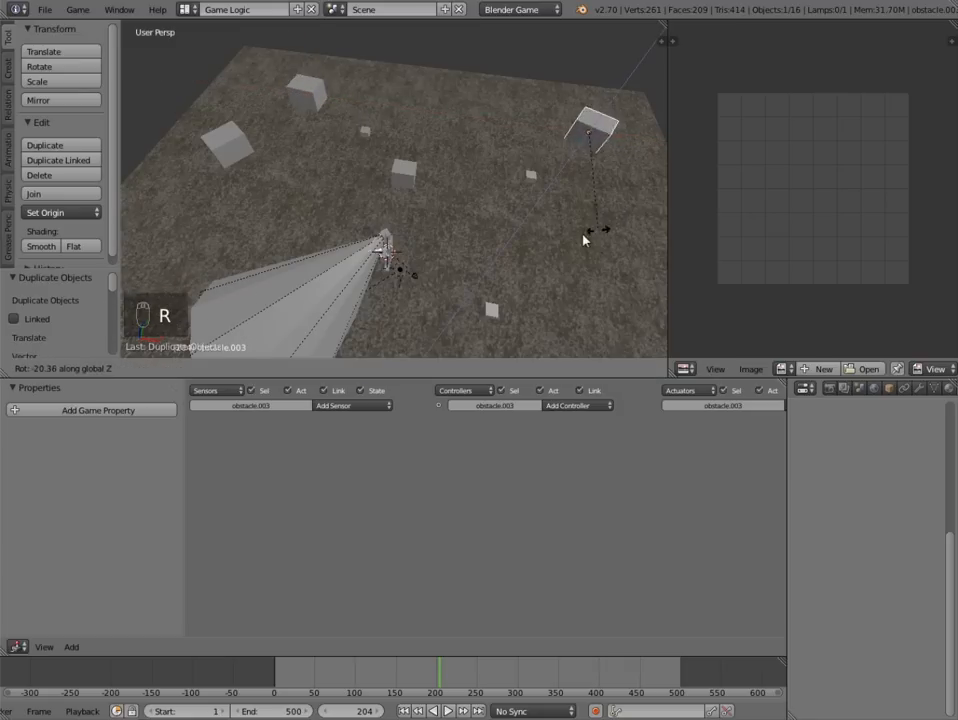
click(580, 233)
- Duplicate the corner obstacle to a spot nearer along the same floor side and shift the copy −7.98 along X
middle_drag(579, 231, 570, 145)
key(shift+d)
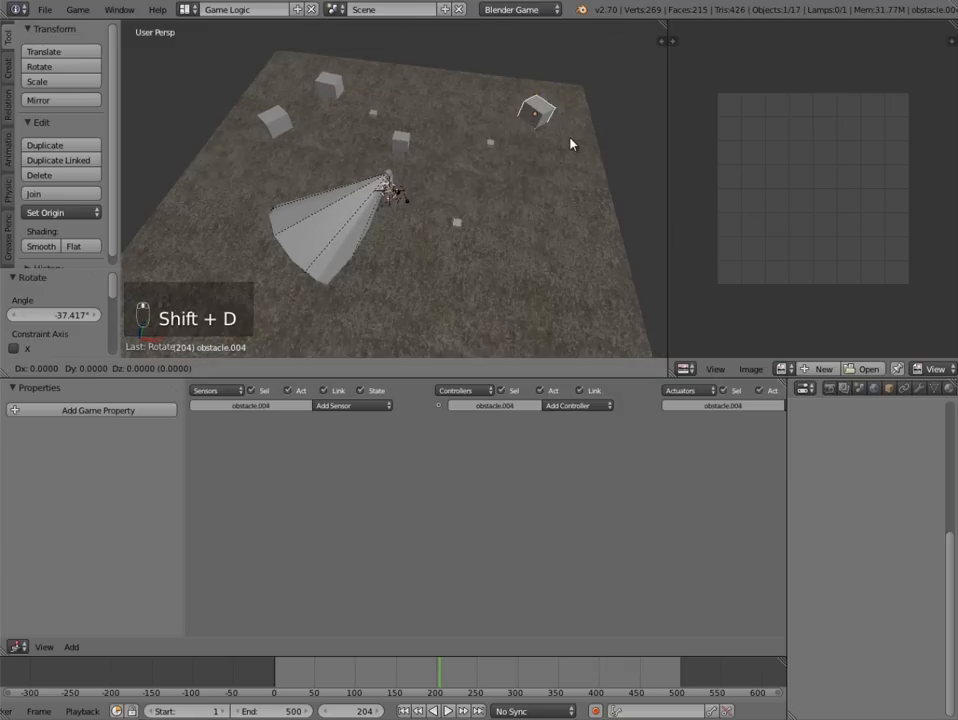
click(580, 208)
key(g)
key(x)
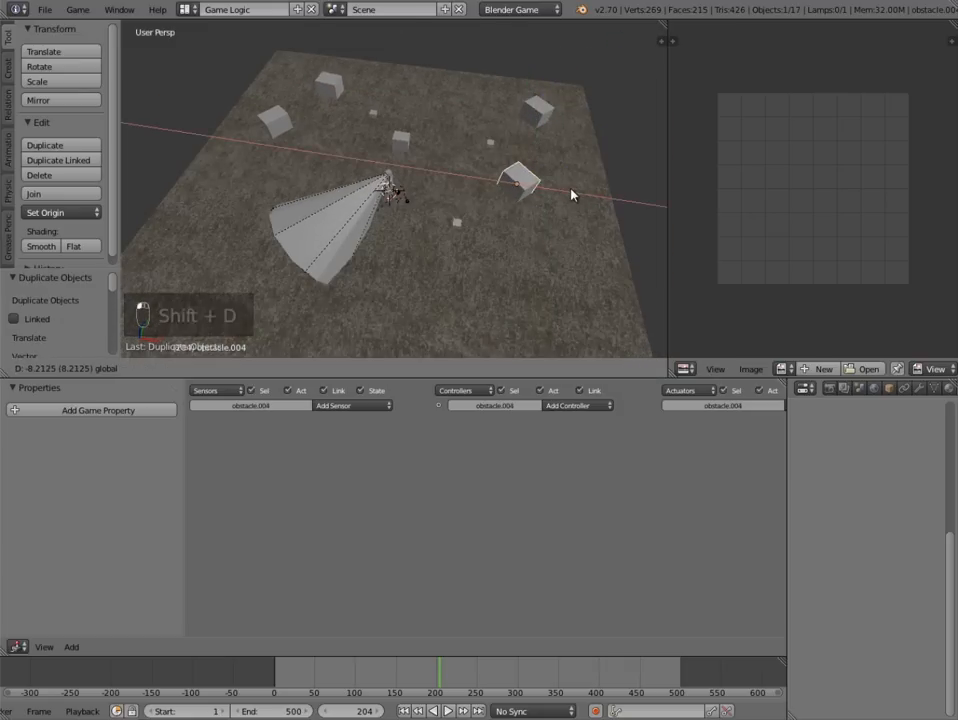
click(573, 195)
middle_drag(573, 195, 551, 199)
- Duplicate the obstacle along the Y axis toward the near part of the floor and rotate the copy −94.6° around Z
key(shift+d)
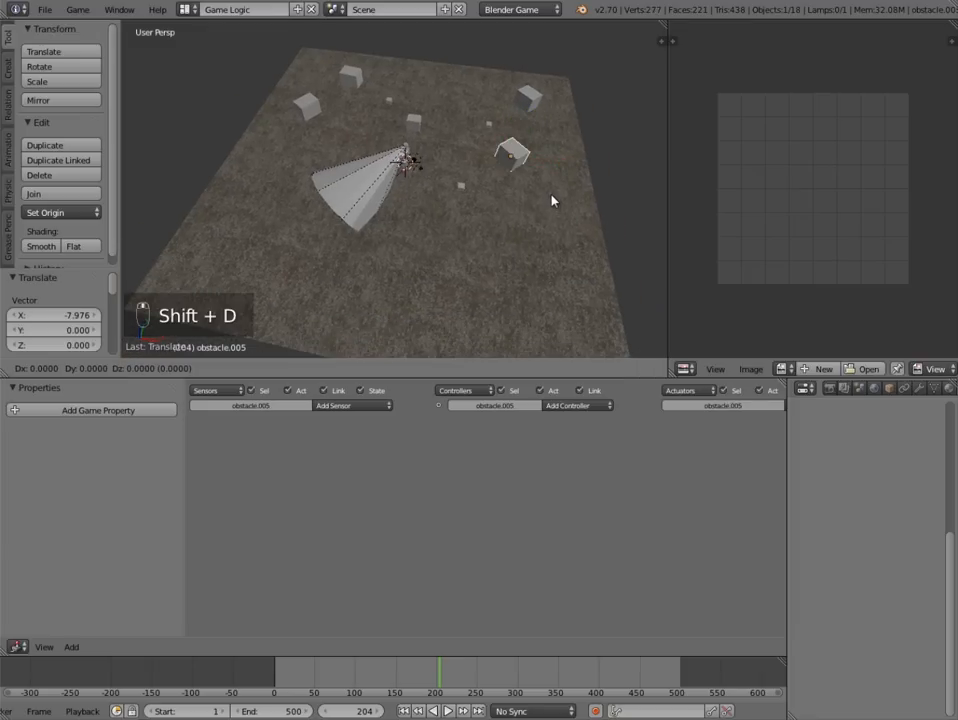
key(y)
click(555, 280)
key(r)
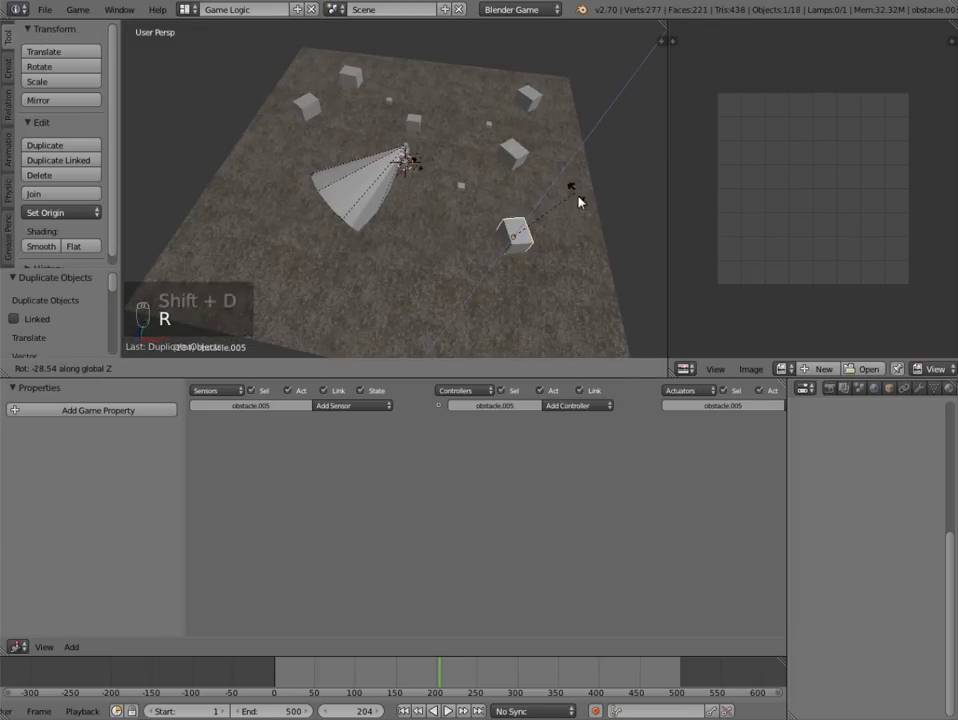
click(590, 288)
- Duplicate that obstacle across the floor to just beyond the vision cone and rotate the copy −69.9° around Z
key(shift+d)
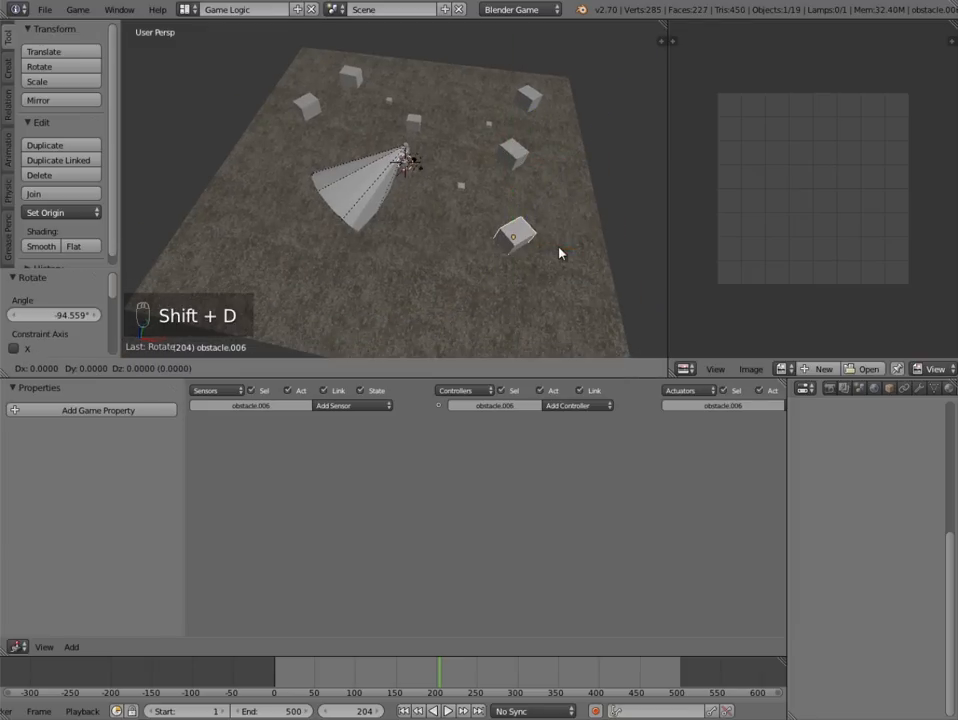
click(447, 246)
key(r)
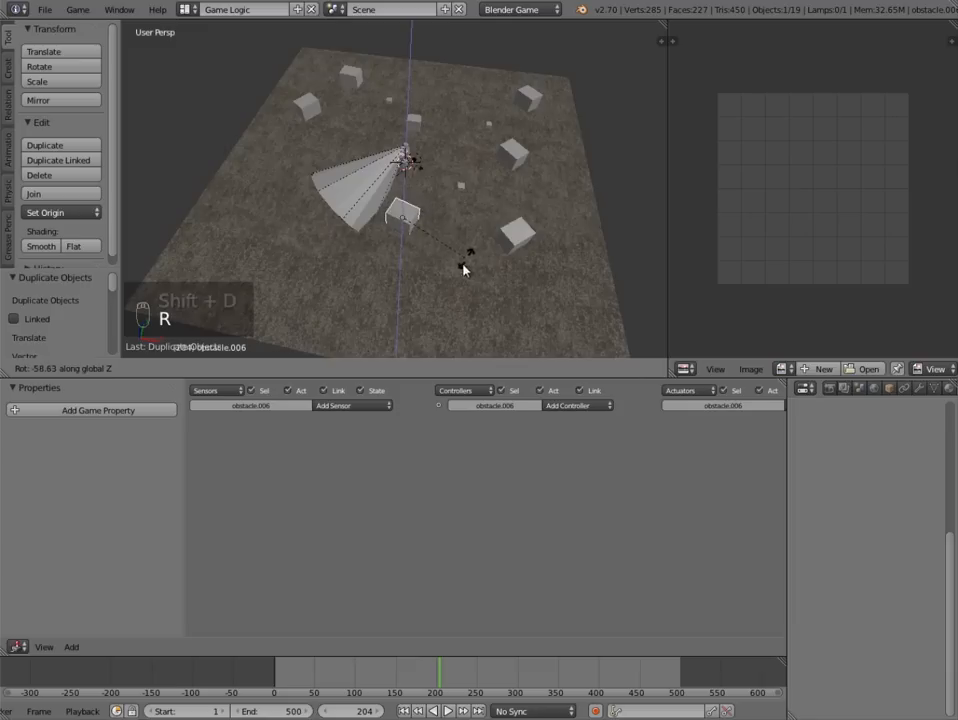
click(466, 247)
- Duplicate the obstacle beside the vision cone in the negative X direction and clear the selection
key(shift+d)
key(x)
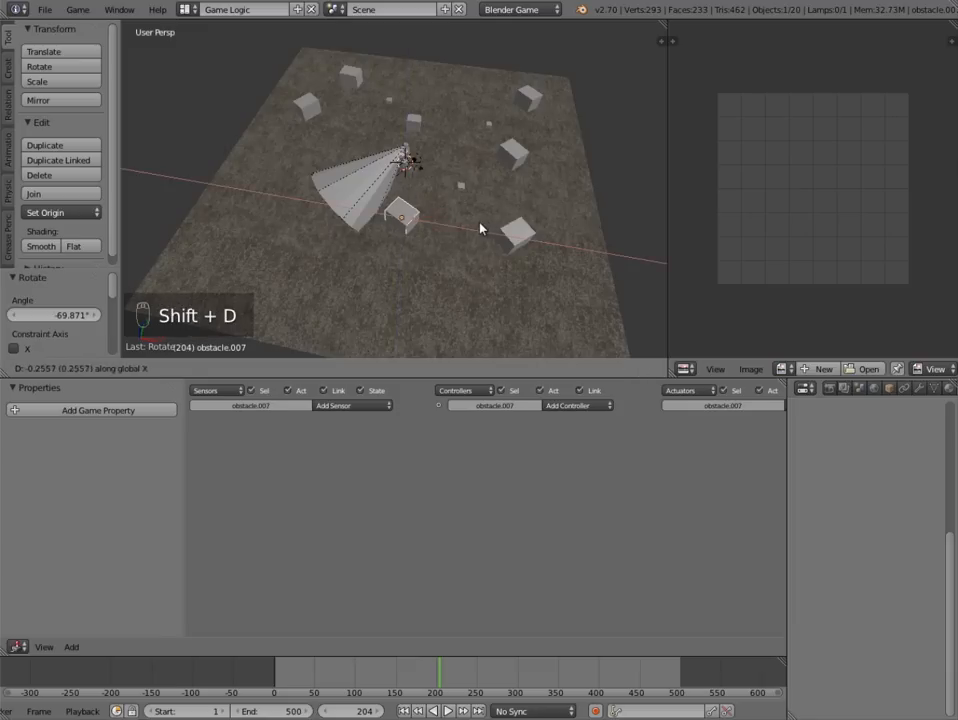
click(360, 211)
key(a)
- Duplicate obstacle.002 in the positive X direction between the two corner obstacles and enlarge the copy
middle_drag(345, 212, 621, 189)
scroll(443, 218, down, 3)
middle_drag(388, 235, 460, 239)
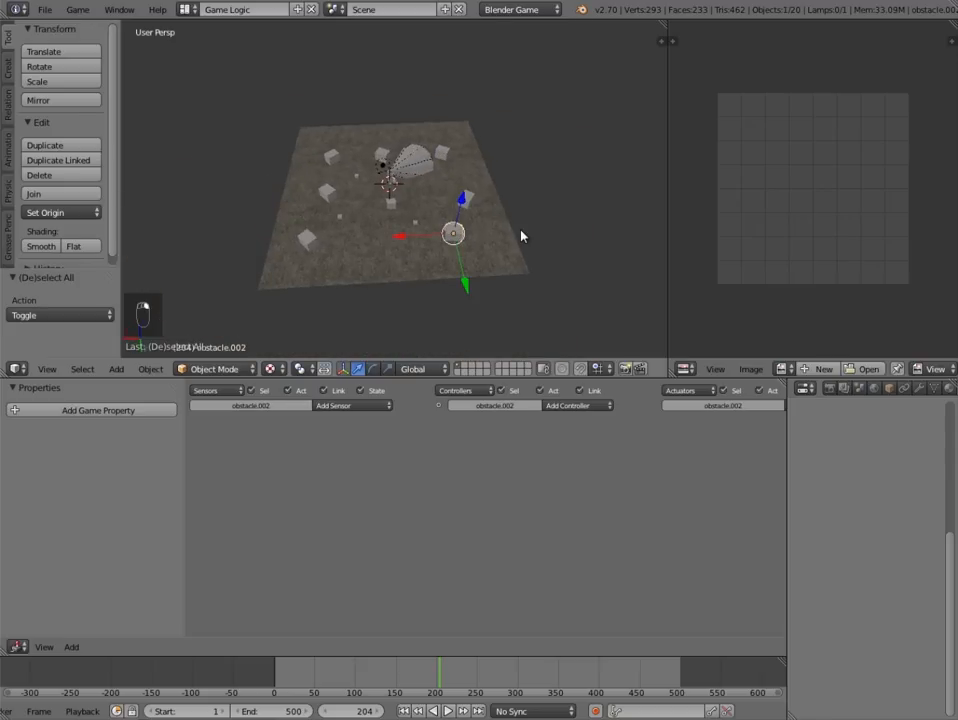
key(shift+d)
key(x)
click(455, 243)
key(s)
key(ctrl+z)
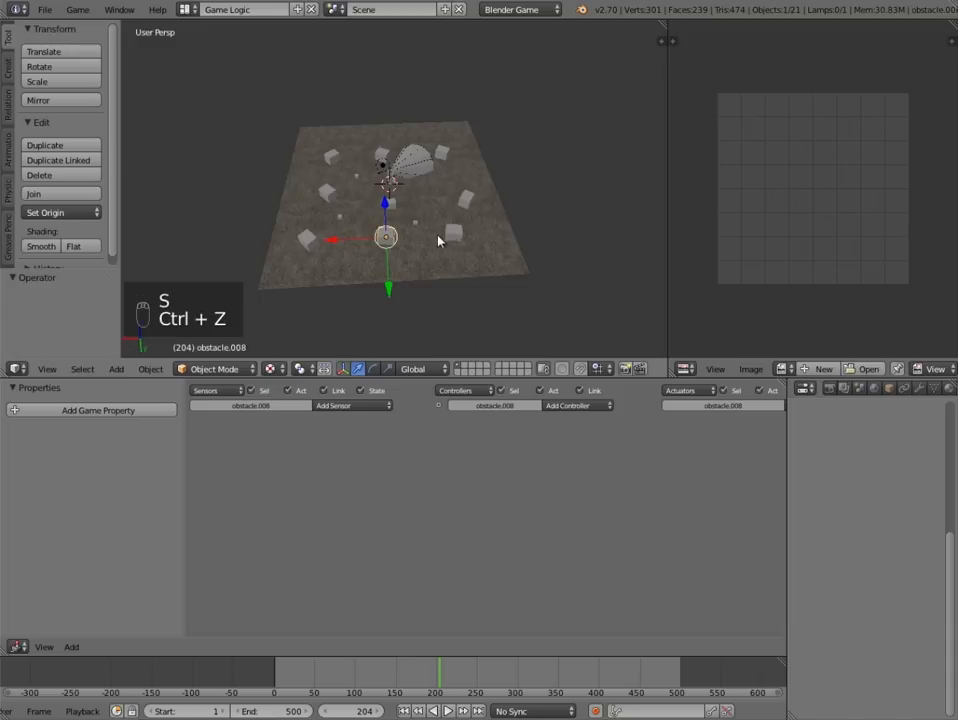
key(s)
click(430, 246)
middle_drag(365, 260, 487, 253)
drag(500, 249, 504, 252)
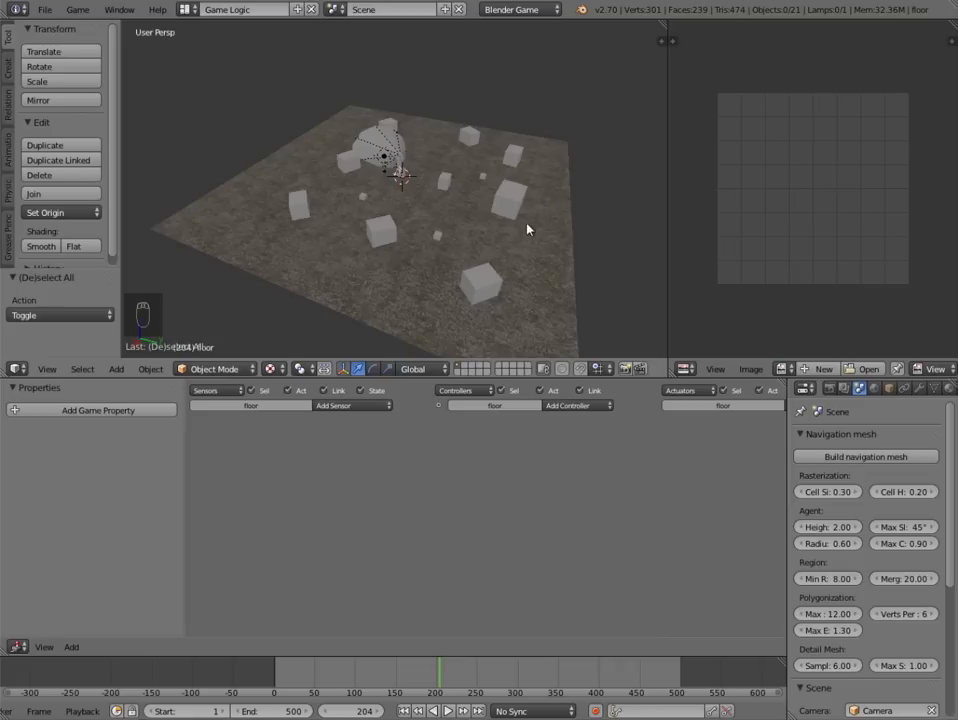
- Select all nine obstacle cubes together with the floor, keeping the floor as the active object
middle_drag(527, 229, 460, 280)
key(a)
key(a)
right_click(496, 281)
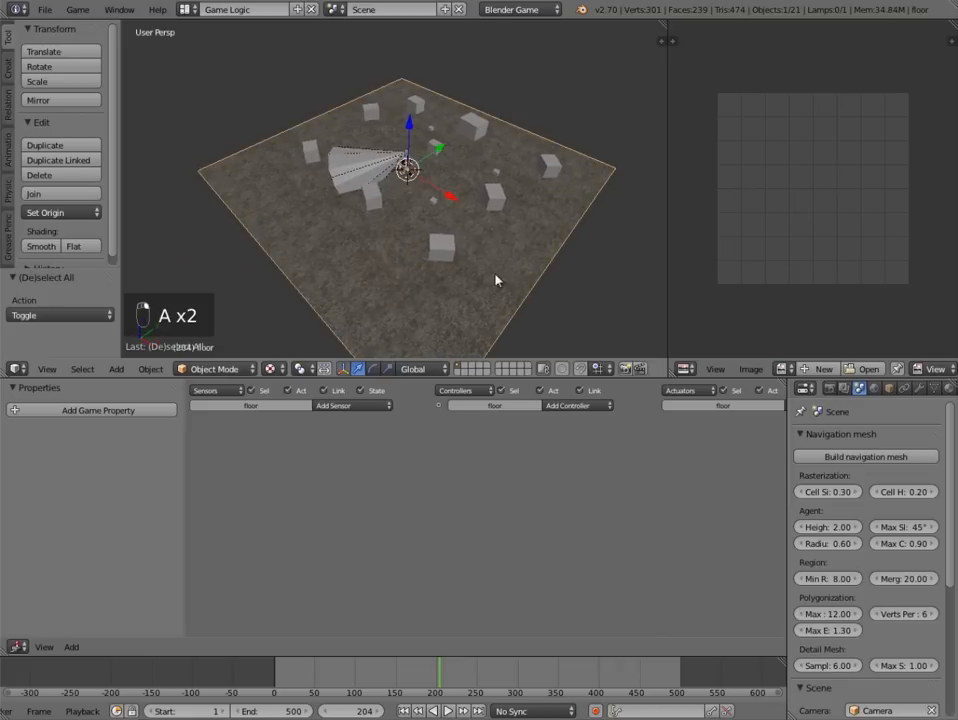
shift+right_click(443, 252)
shift+right_click(499, 205)
shift+right_click(555, 174)
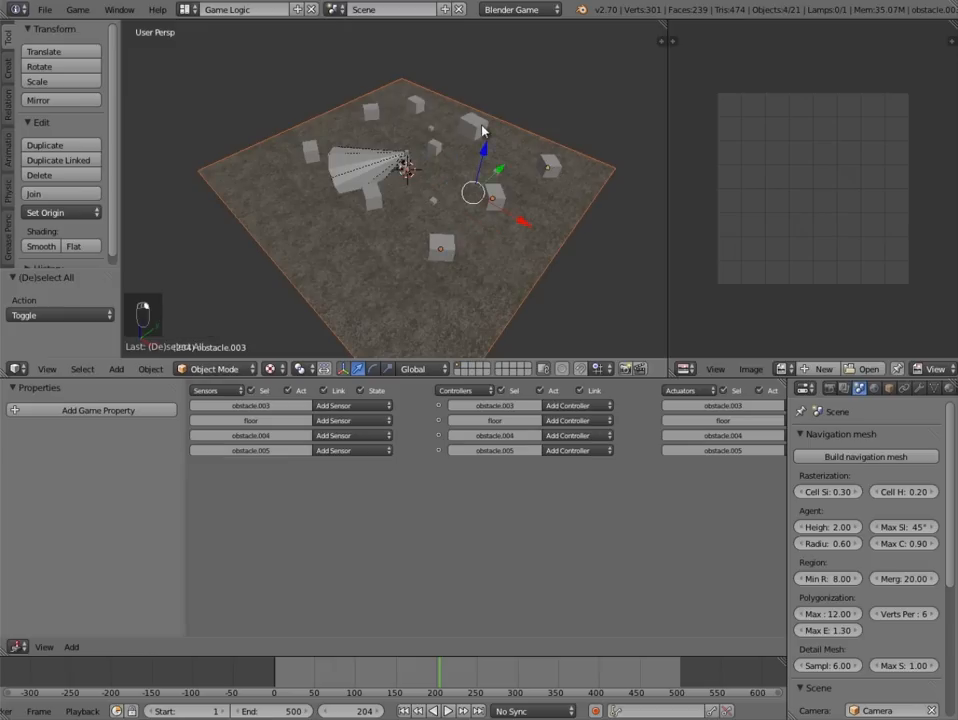
shift+right_click(462, 132)
shift+right_click(438, 151)
shift+right_click(418, 105)
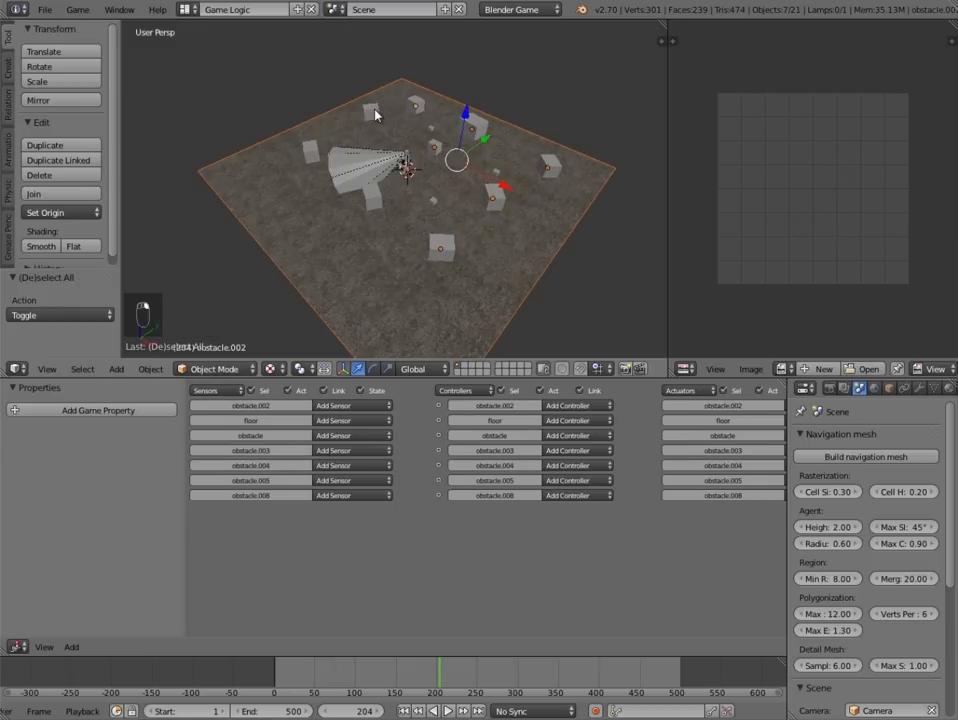
shift+right_click(372, 113)
shift+right_click(313, 156)
shift+right_click(376, 208)
middle_drag(388, 233, 449, 179)
middle_drag(375, 224, 614, 299)
right_click(506, 271)
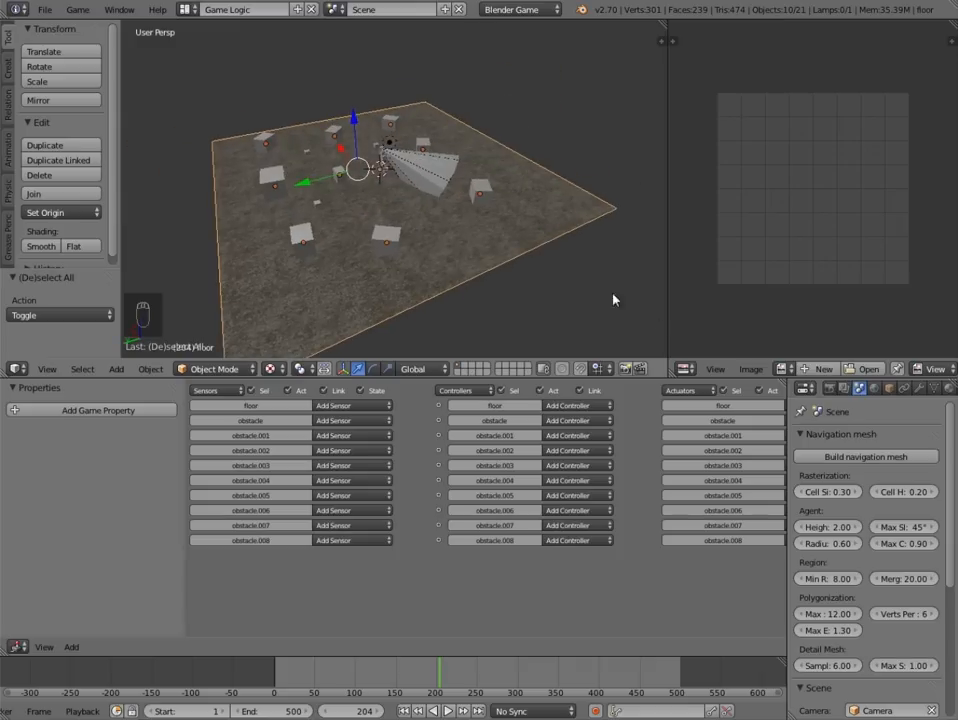
- Build a navigation mesh from the selected floor and obstacles and inspect it around the cubes
click(851, 459)
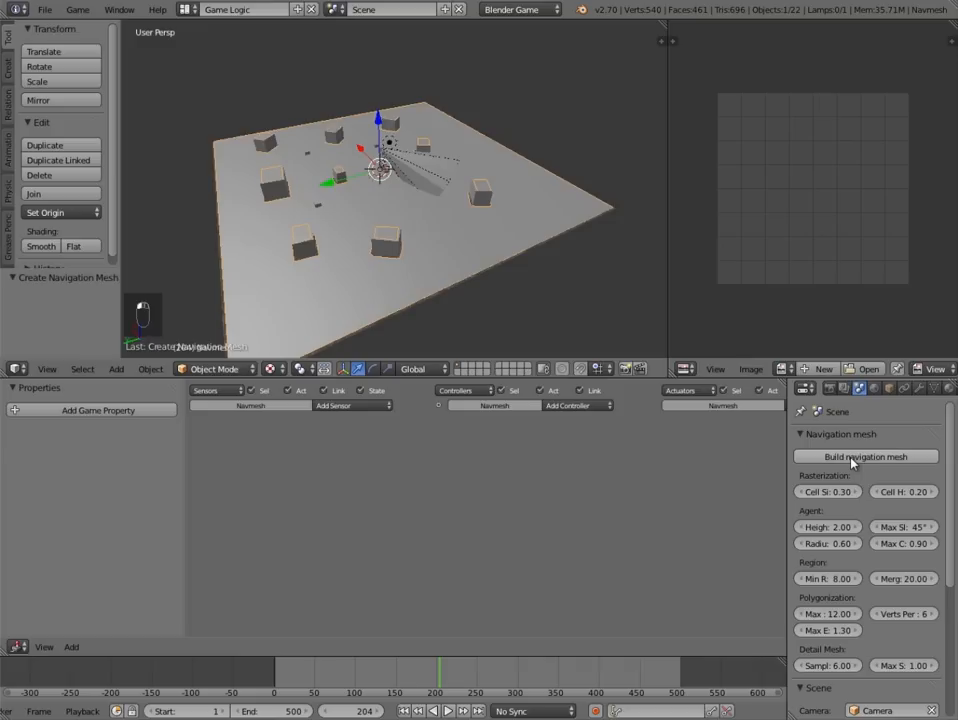
middle_drag(421, 257, 601, 257)
middle_drag(462, 314, 468, 227)
scroll(468, 226, up, 6)
middle_drag(418, 268, 461, 173)
scroll(480, 288, down, 5)
scroll(532, 175, up, 4)
scroll(497, 172, down, 5)
- Enter Edit Mode on the navmesh and delete the four vertices of the patch on top of the nearest obstacle
key(Tab)
scroll(507, 225, up, 6)
middle_drag(519, 237, 589, 212)
middle_drag(568, 168, 528, 198)
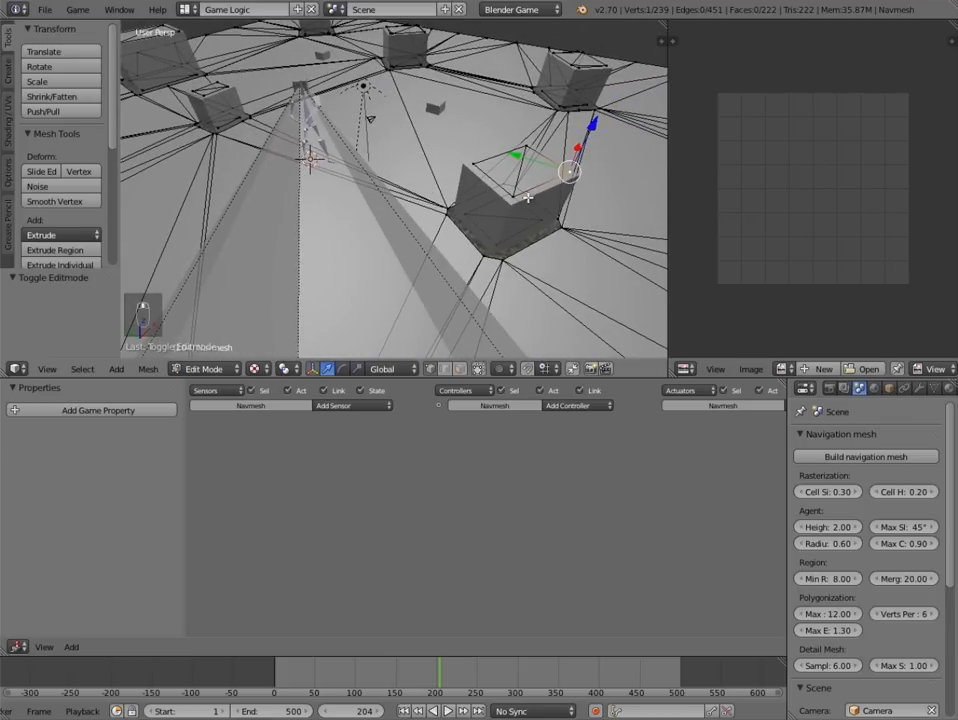
right_click(505, 165)
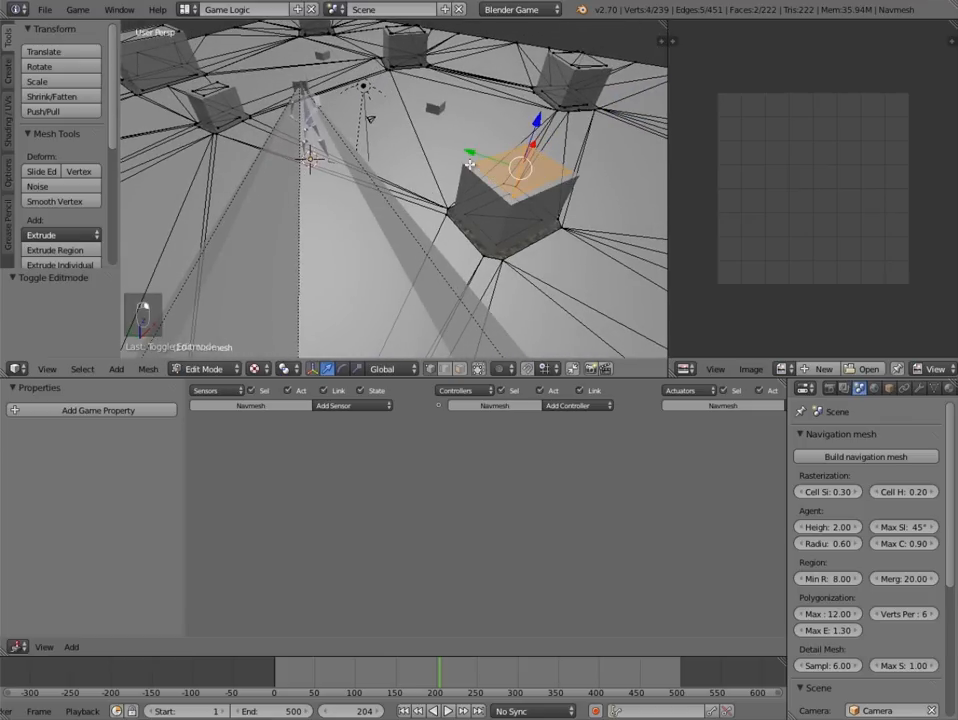
key(x)
click(524, 184)
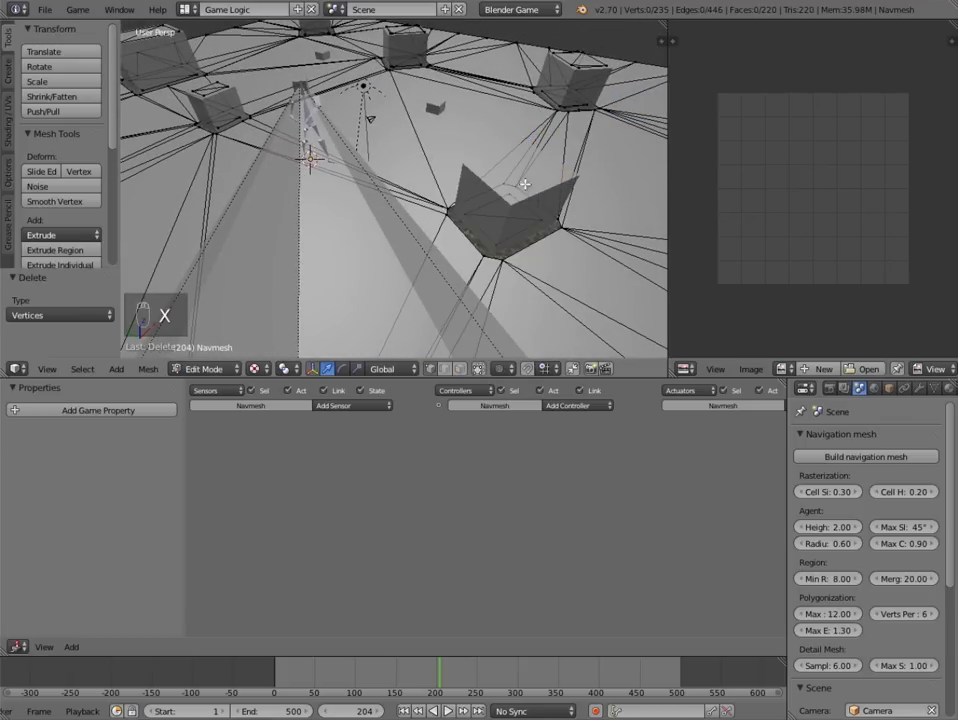
- Delete the navmesh patches covering the tops of the next two obstacles along the floor's side
middle_drag(568, 128, 443, 199)
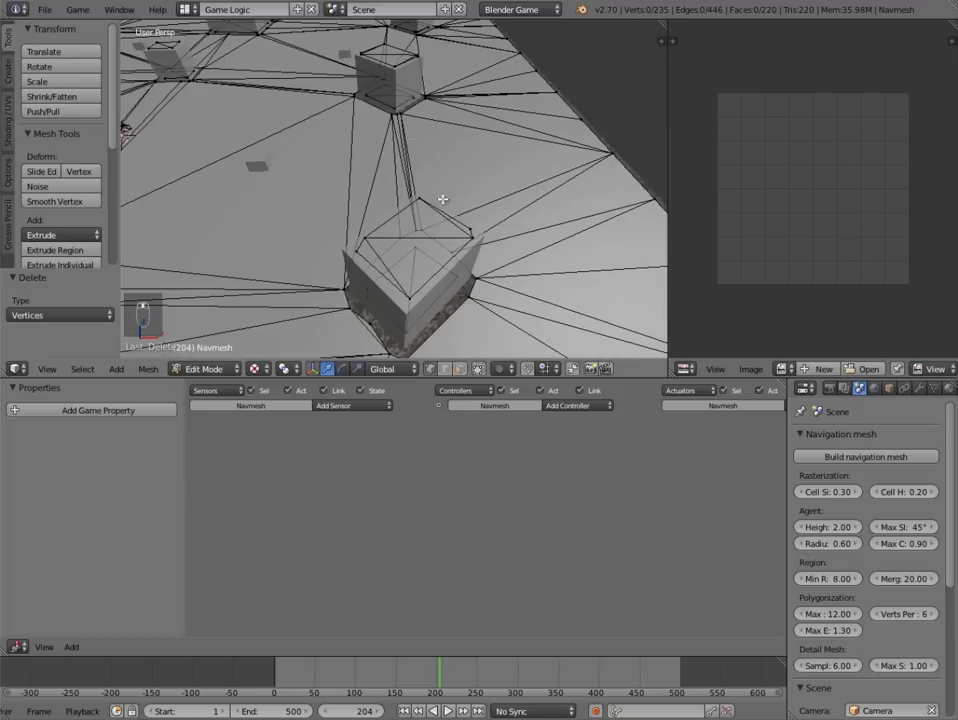
shift+right_click(366, 236)
shift+right_click(405, 289)
shift+right_click(471, 231)
key(x)
click(417, 202)
middle_drag(400, 122, 434, 155)
right_click(453, 144)
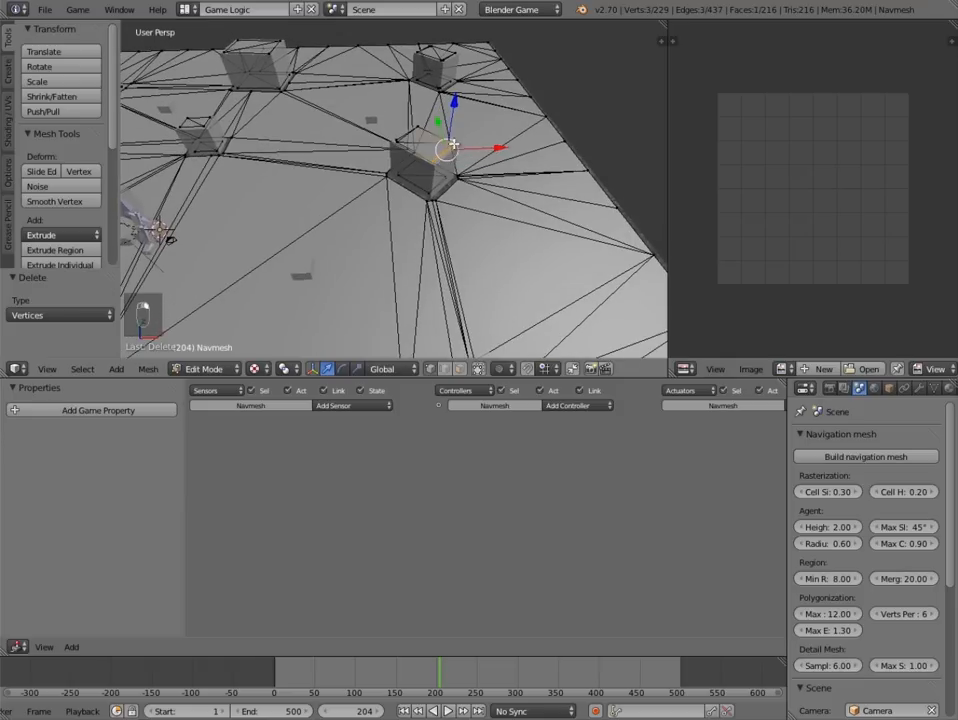
key(x)
click(401, 142)
- Switch to face selection and delete the navmesh patches on top of the small central obstacle and the large one behind it
middle_drag(362, 279, 563, 203)
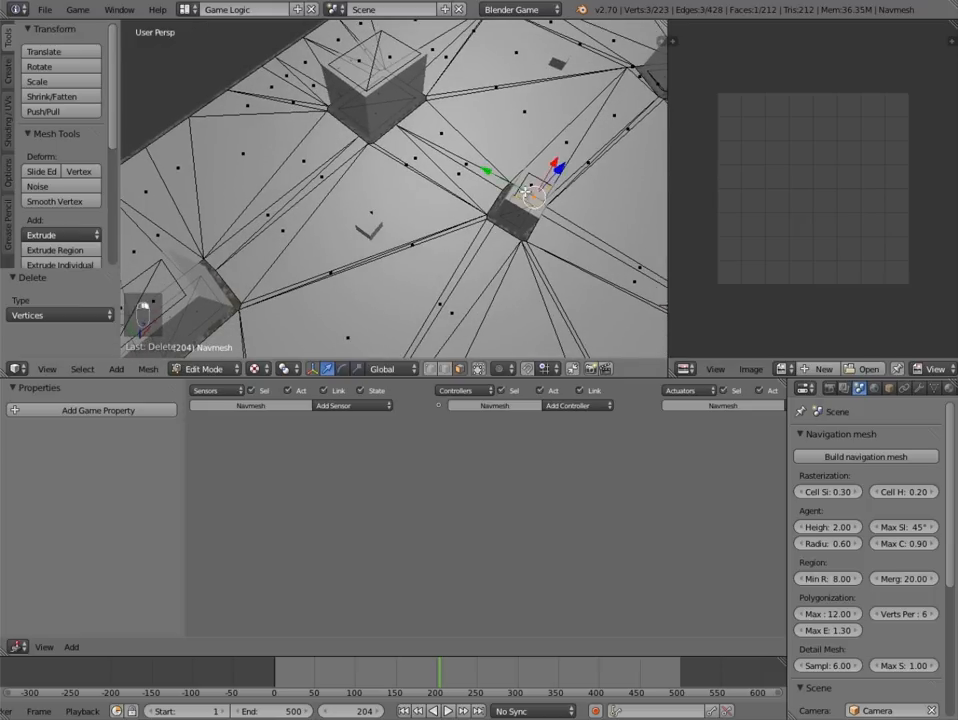
key(x)
click(522, 187)
key(x)
click(361, 58)
- Delete the navmesh patches on top of the far-corner obstacle and the two neighbouring obstacles along that floor side
middle_drag(361, 58, 290, 262)
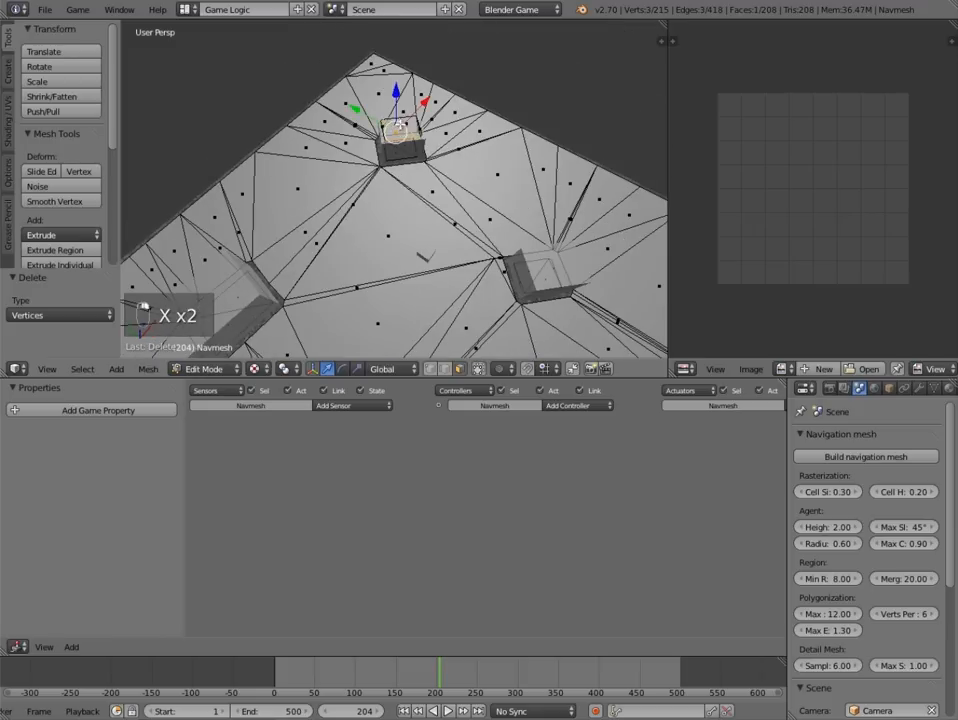
shift+right_click(410, 127)
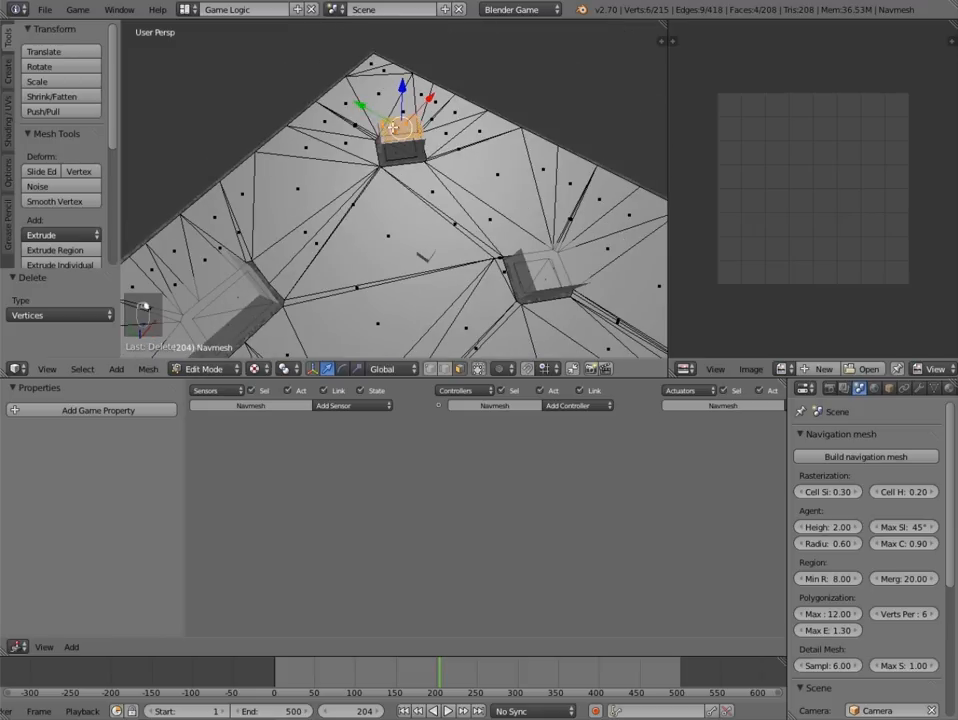
key(x)
click(393, 127)
middle_drag(393, 127, 452, 250)
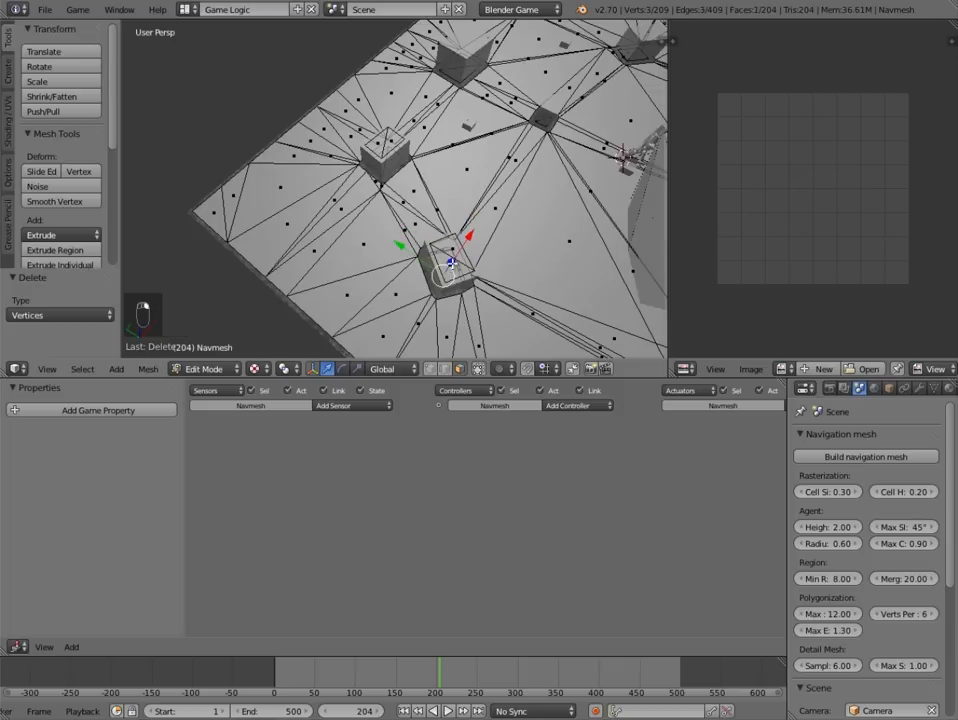
key(x)
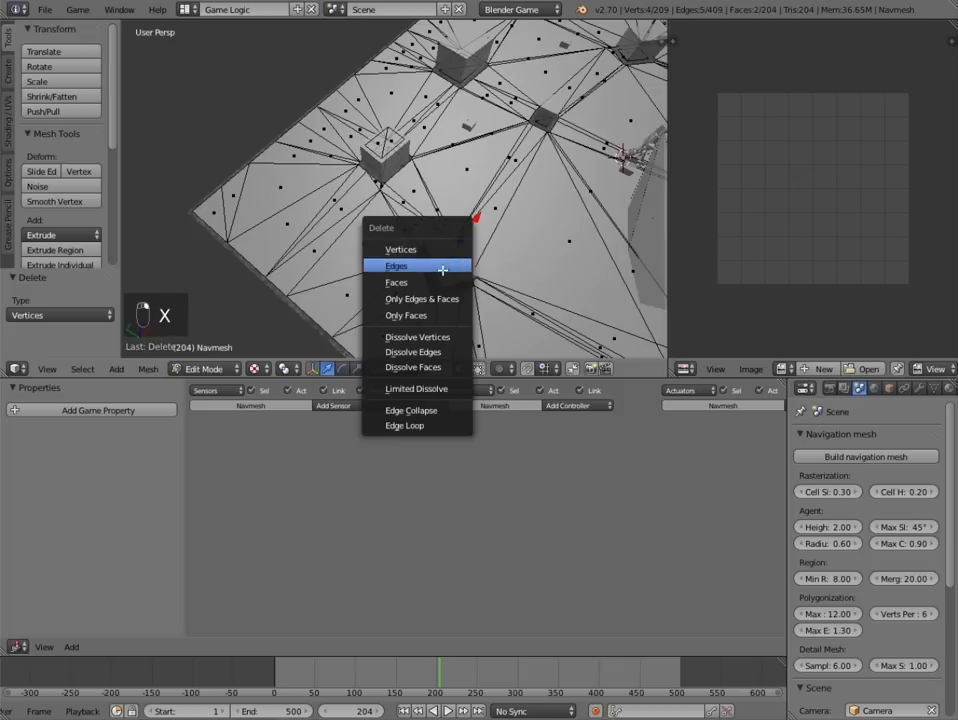
click(438, 280)
key(x)
click(386, 146)
- Delete the remaining navmesh faces on top of the last obstacle and return to Object Mode
middle_drag(548, 268, 469, 223)
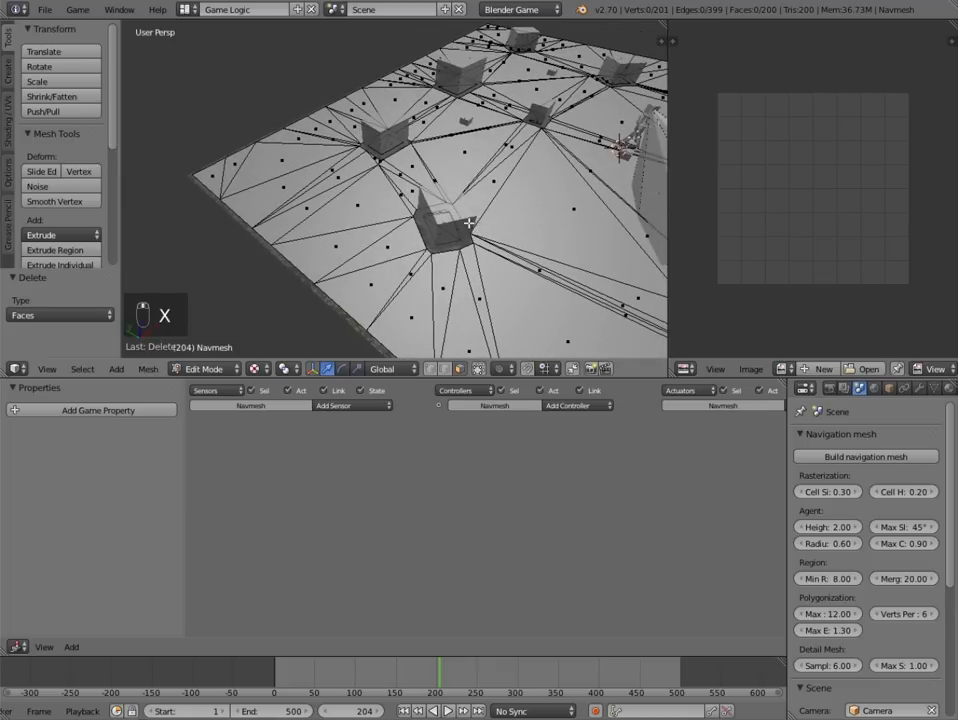
click(480, 372)
scroll(492, 227, down, 5)
middle_drag(525, 225, 441, 323)
scroll(448, 278, up, 5)
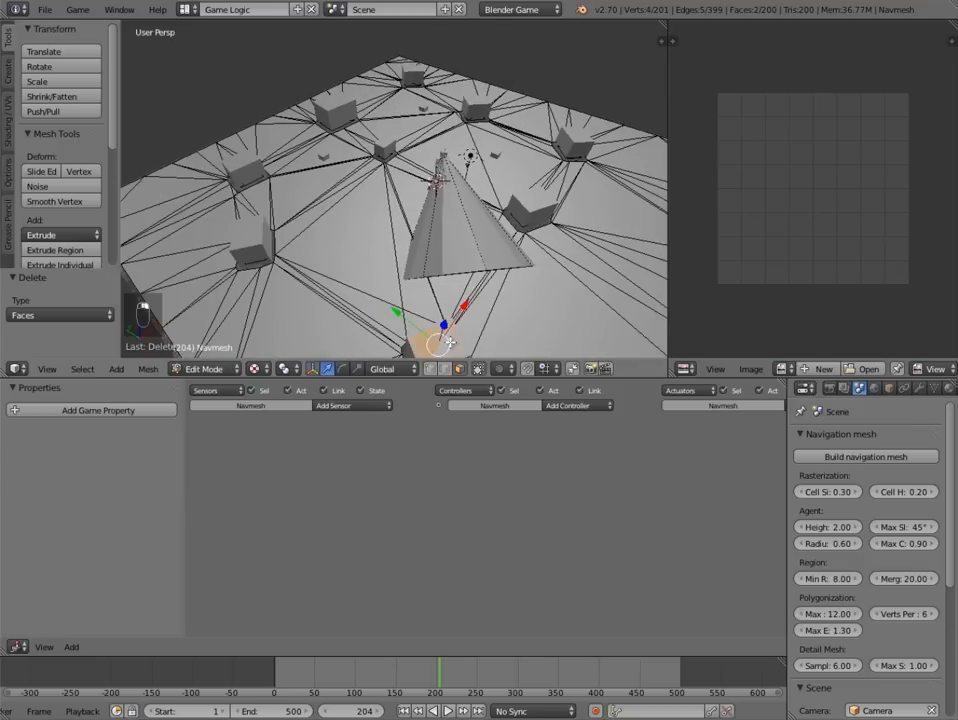
key(x)
click(450, 342)
middle_drag(394, 292, 314, 286)
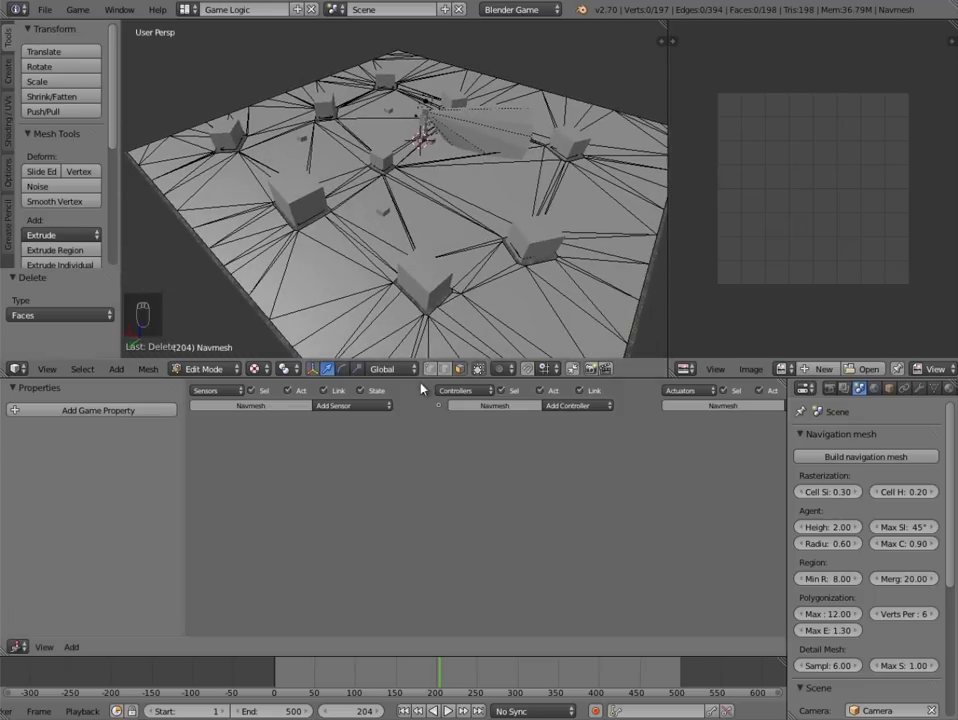
click(237, 370)
click(214, 349)
scroll(491, 228, down, 3)
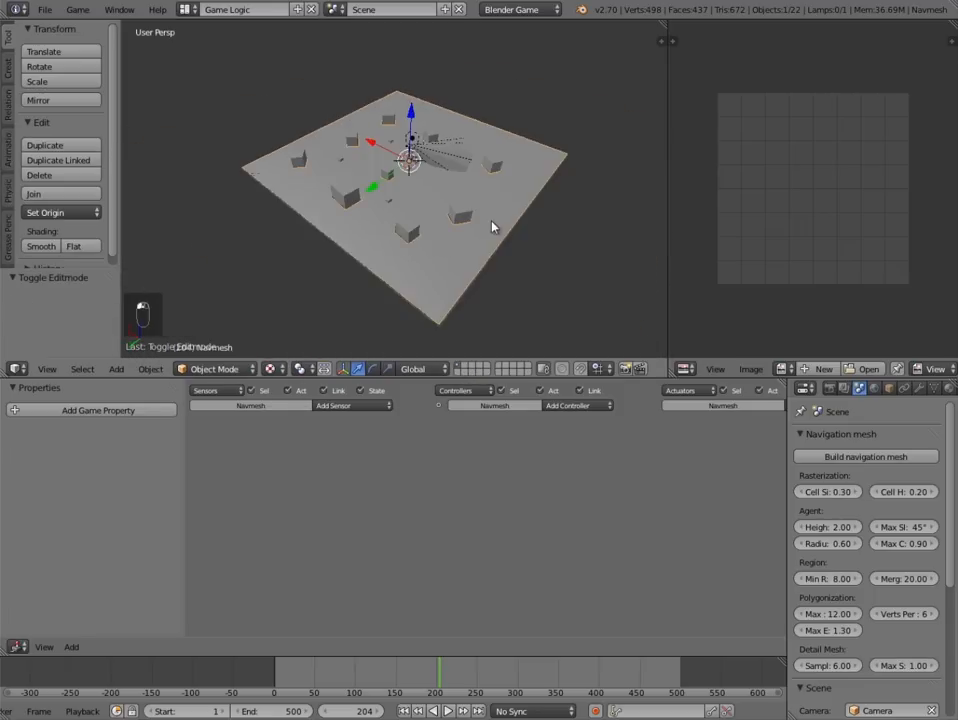
- Show the Physics settings in the properties editor
middle_drag(491, 228, 419, 192)
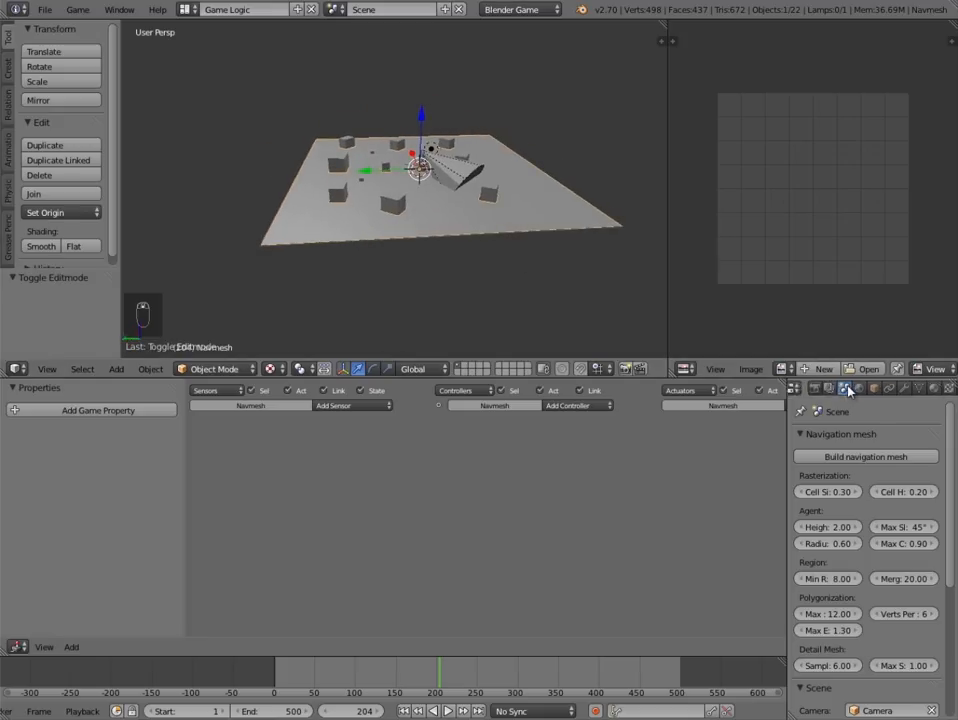
scroll(858, 390, down, 2)
click(878, 389)
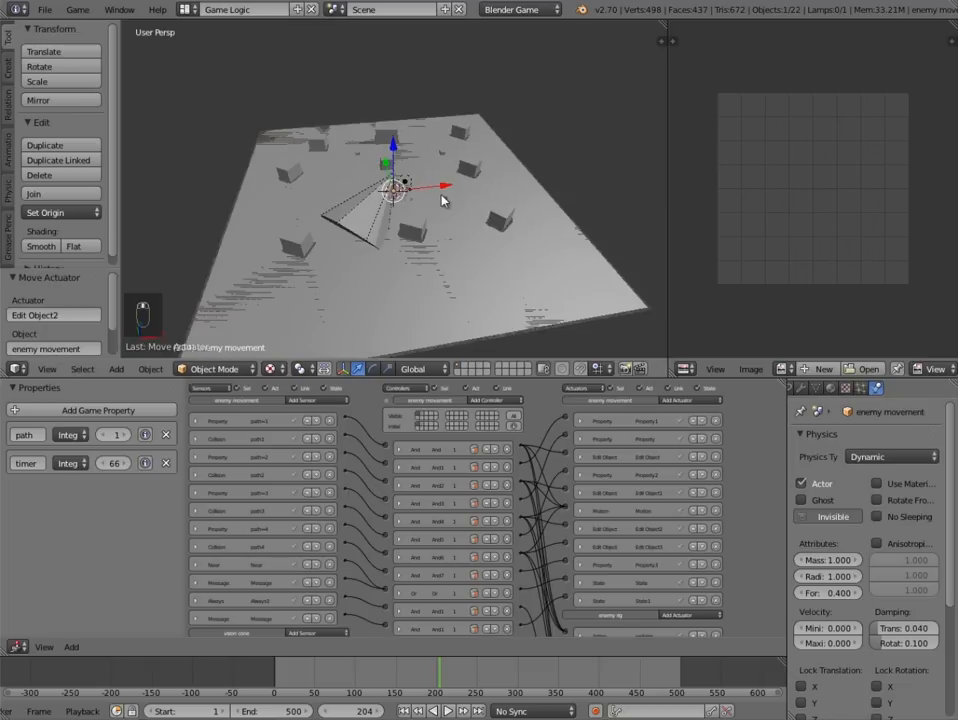
- Examine the obstacle layout, the first Edit Object actuator of enemy movement and the actuator types available for it
middle_drag(333, 151, 440, 320)
scroll(372, 265, up, 3)
middle_drag(513, 280, 476, 238)
scroll(609, 500, up, 3)
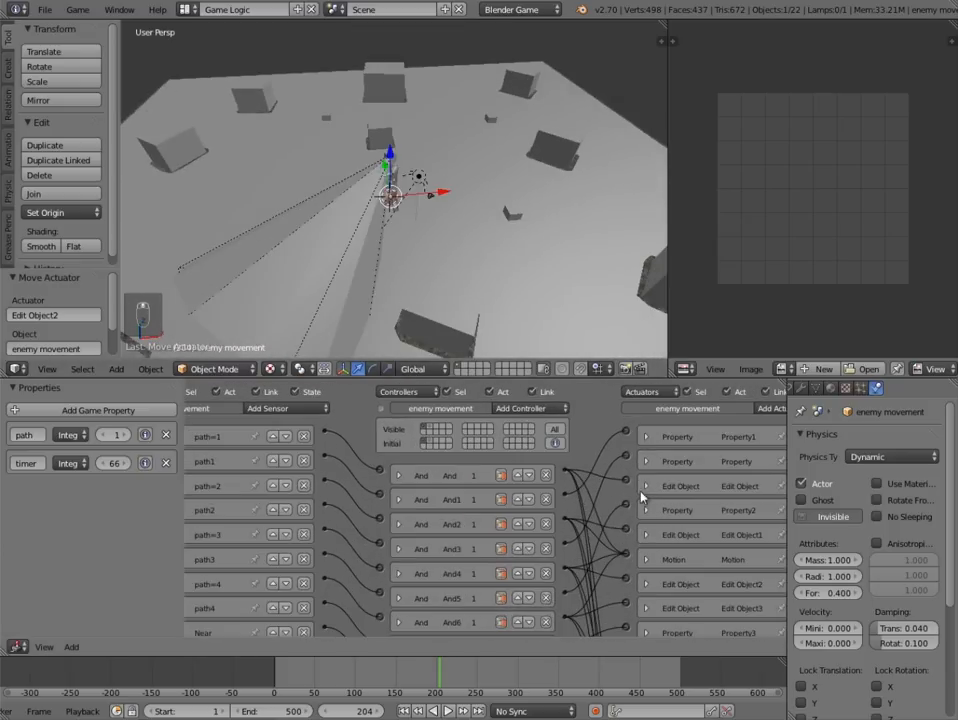
click(587, 419)
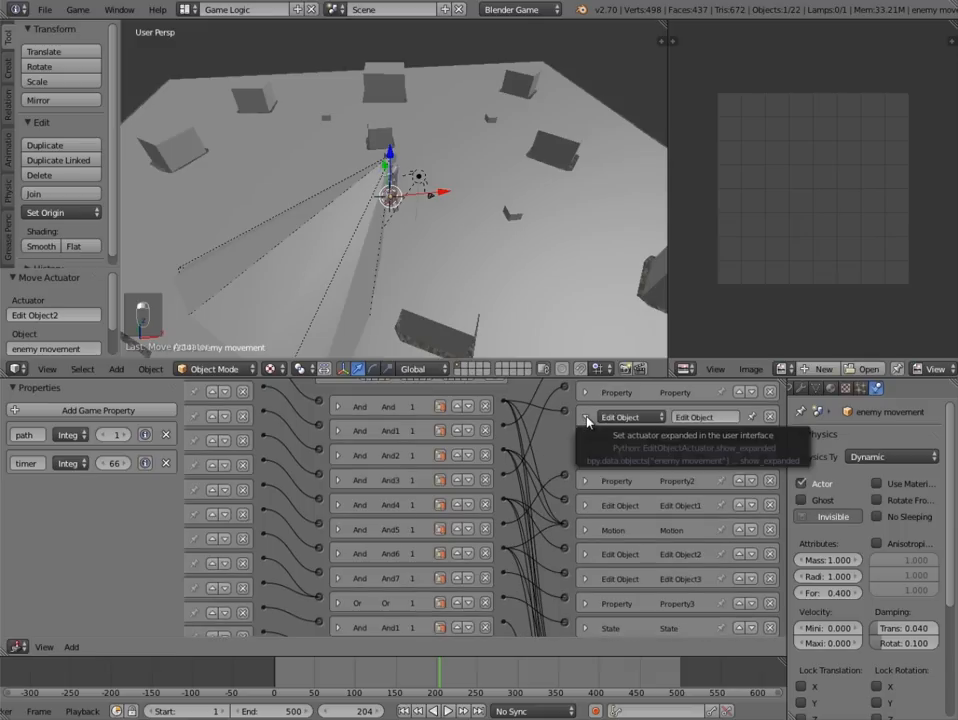
click(587, 419)
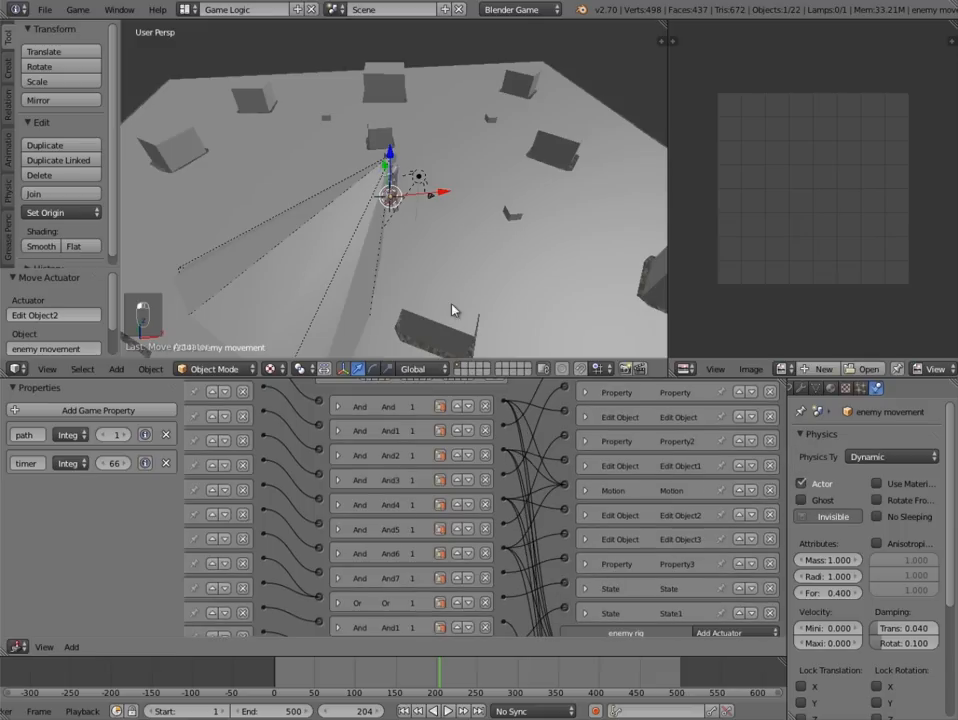
scroll(722, 394, up, 2)
click(712, 390)
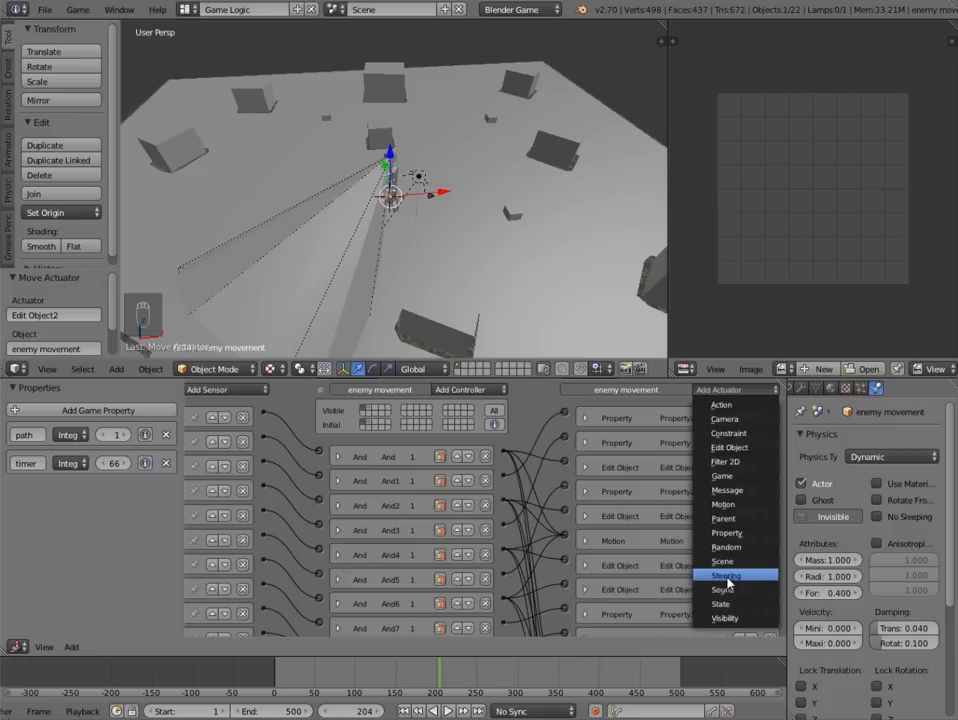
- Run the game to check how the enemy moves among the obstacles, and stop it
middle_drag(359, 186, 372, 198)
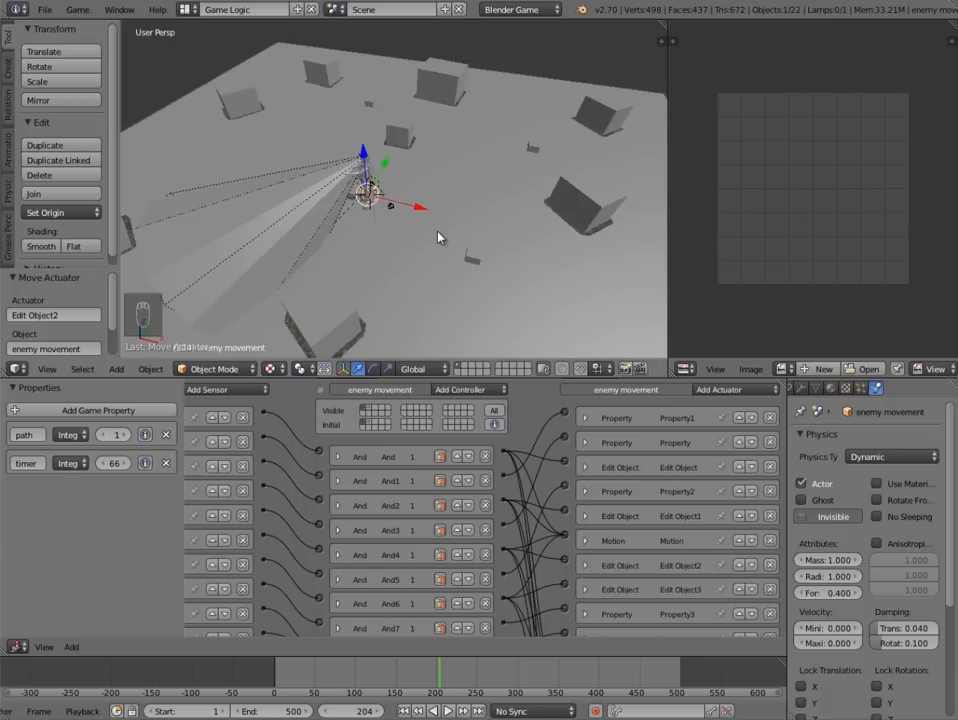
key(p)
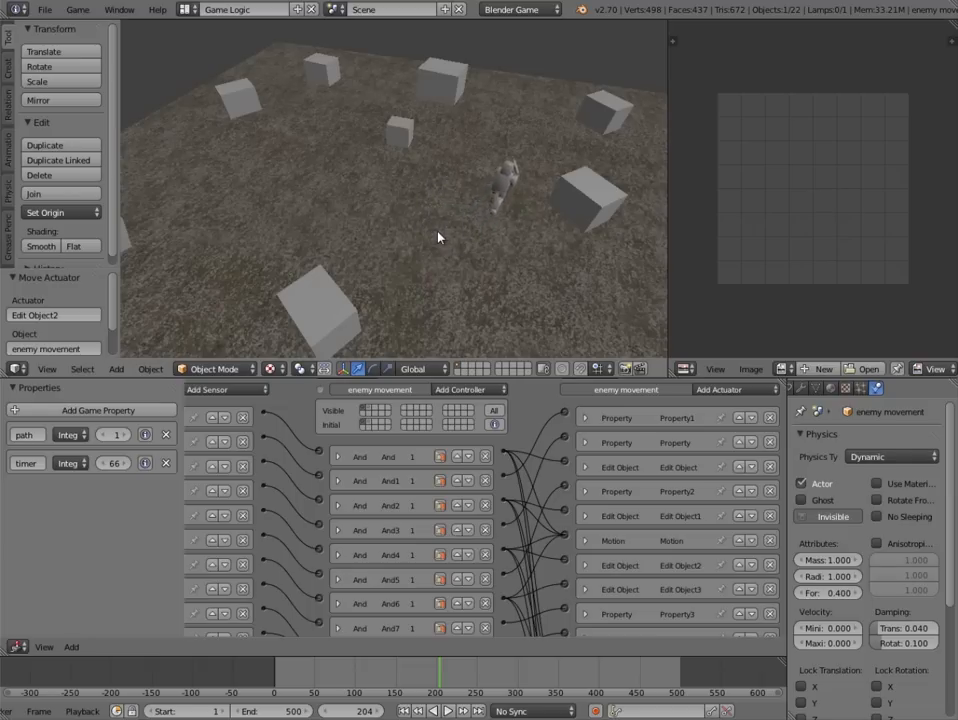
key(Escape)
middle_drag(438, 224, 440, 281)
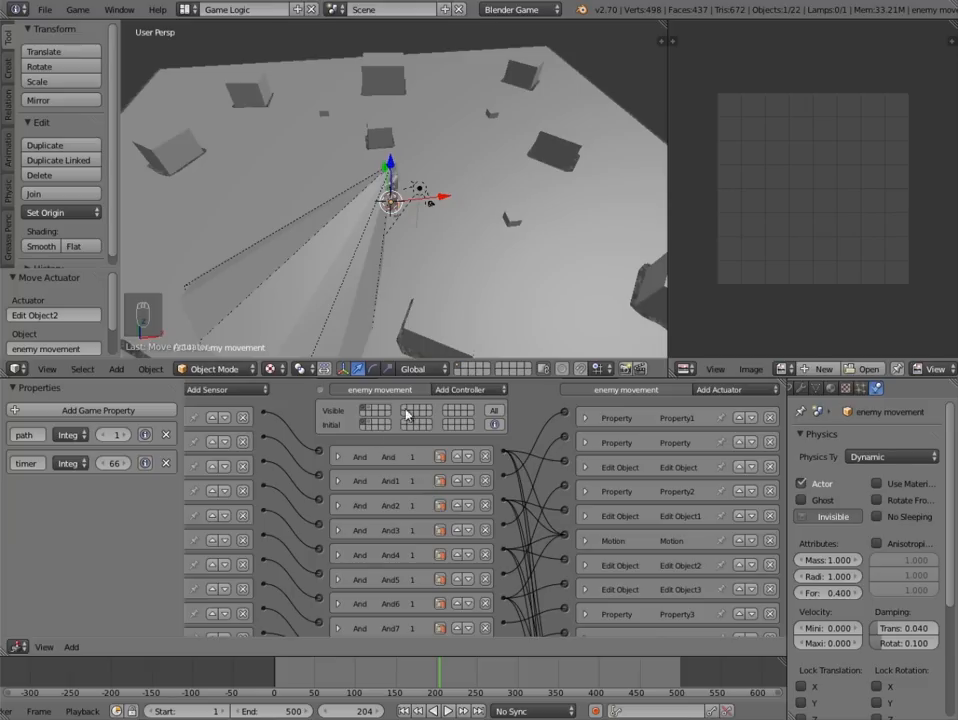
- Show only state 4 of enemy movement and add an Always sensor with true level triggering to it
middle_drag(480, 225, 449, 247)
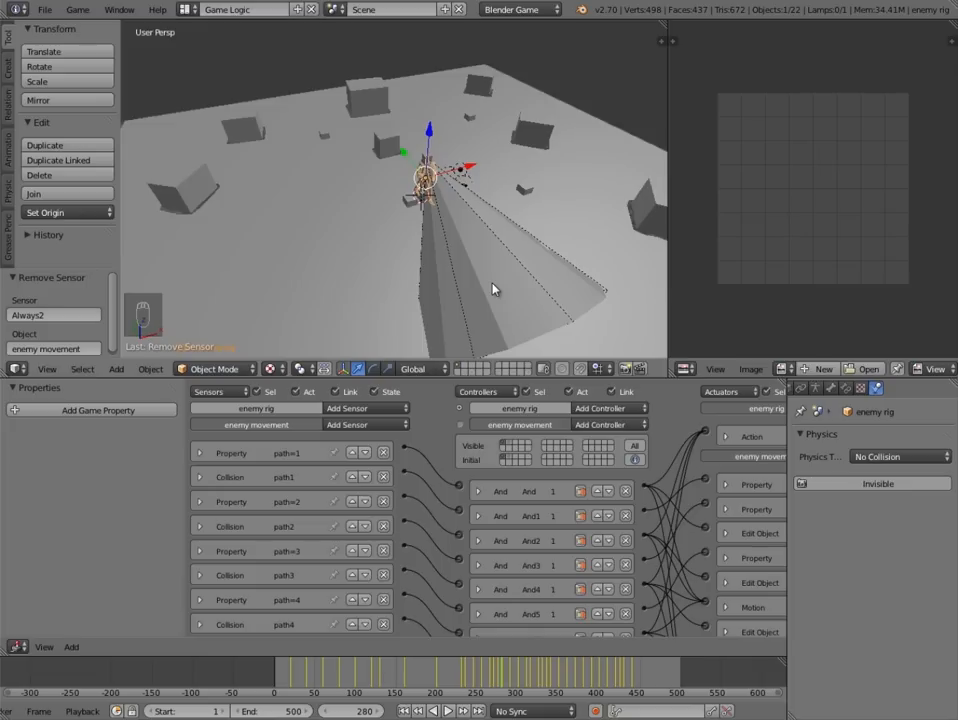
click(521, 445)
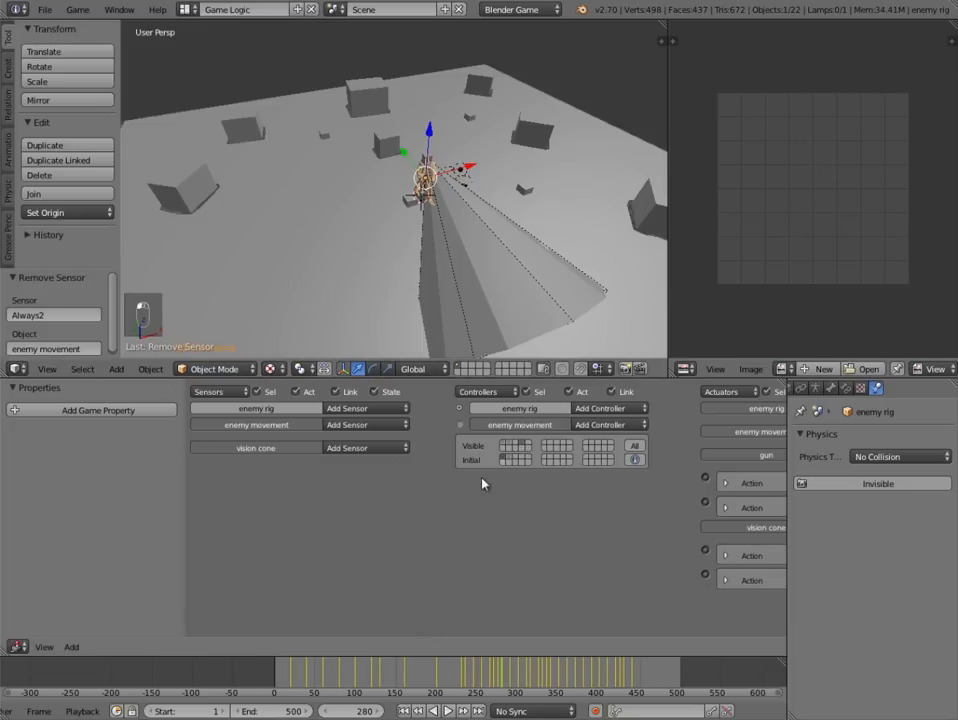
middle_drag(624, 565, 641, 580)
scroll(460, 489, down, 2)
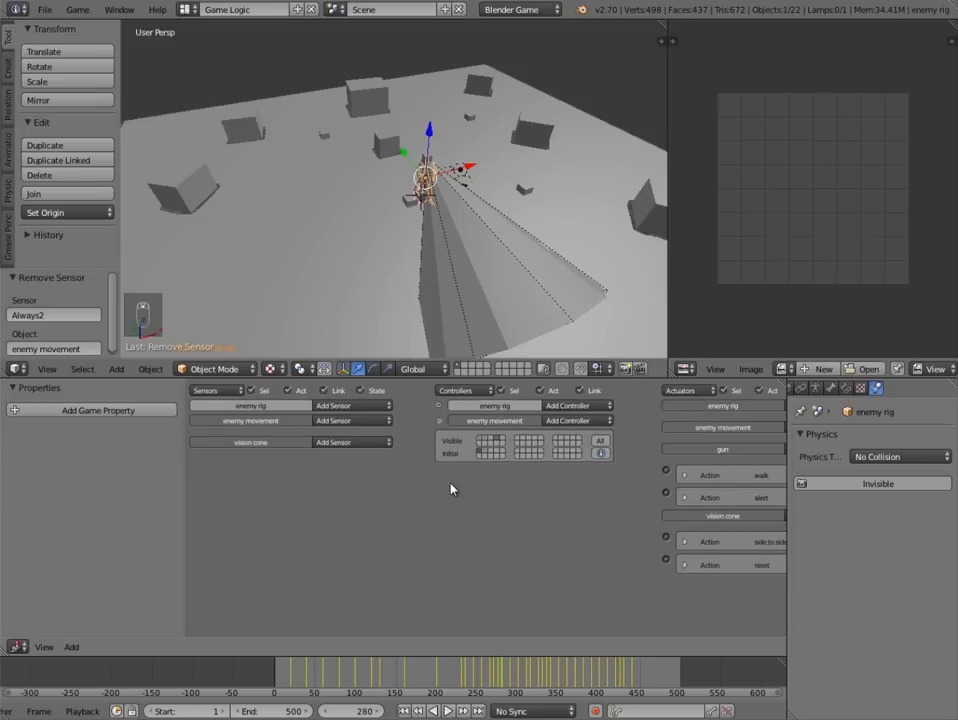
scroll(449, 490, up, 5)
middle_drag(393, 520, 490, 460)
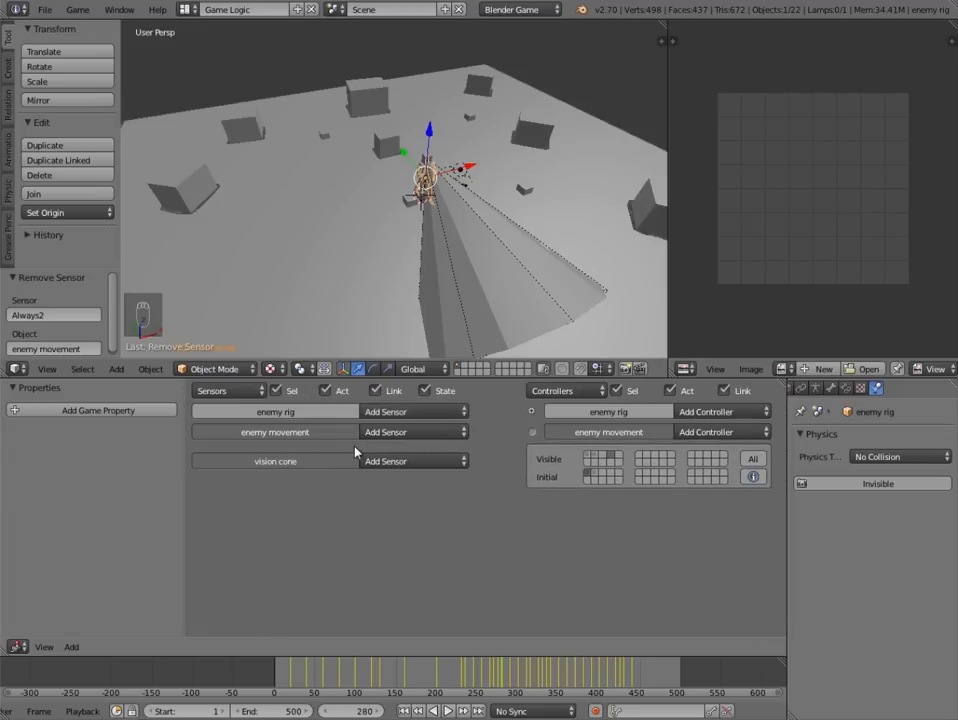
click(381, 434)
click(396, 469)
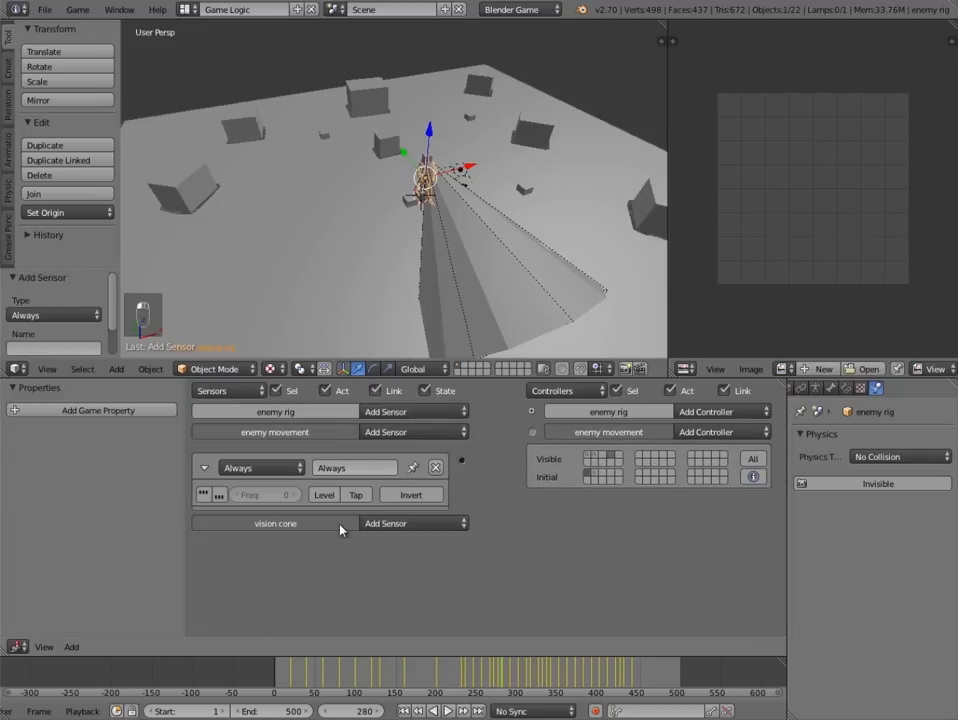
ctrl+scroll(534, 575, down, 3)
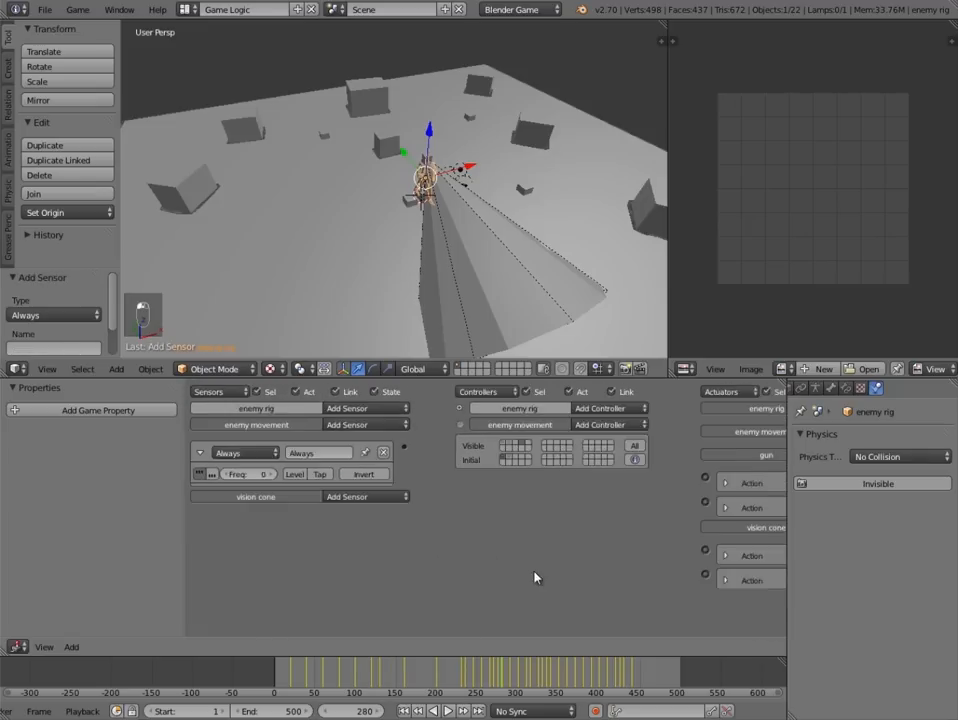
- Add an Action actuator to the enemy rig that plays enemy rigAction, and name it running
scroll(550, 526, down, 2)
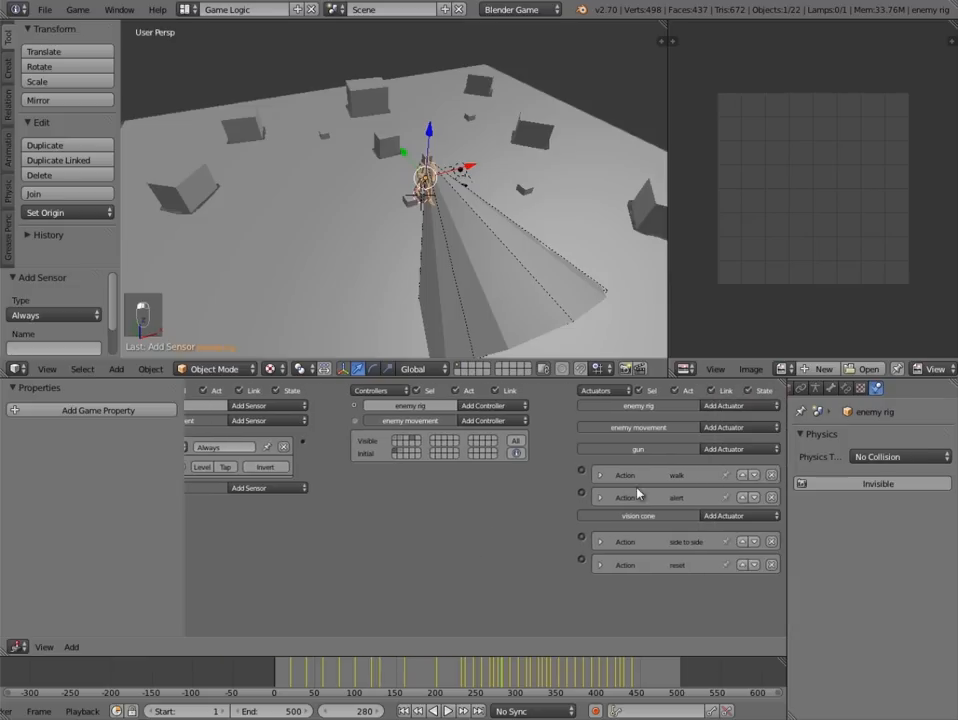
click(728, 406)
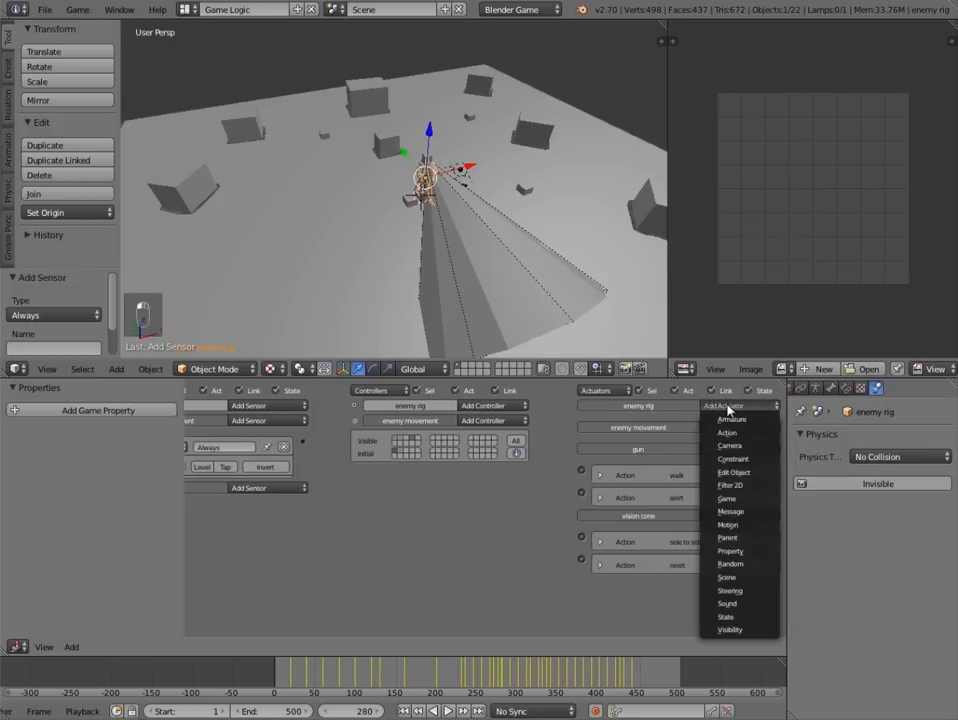
click(727, 432)
click(656, 467)
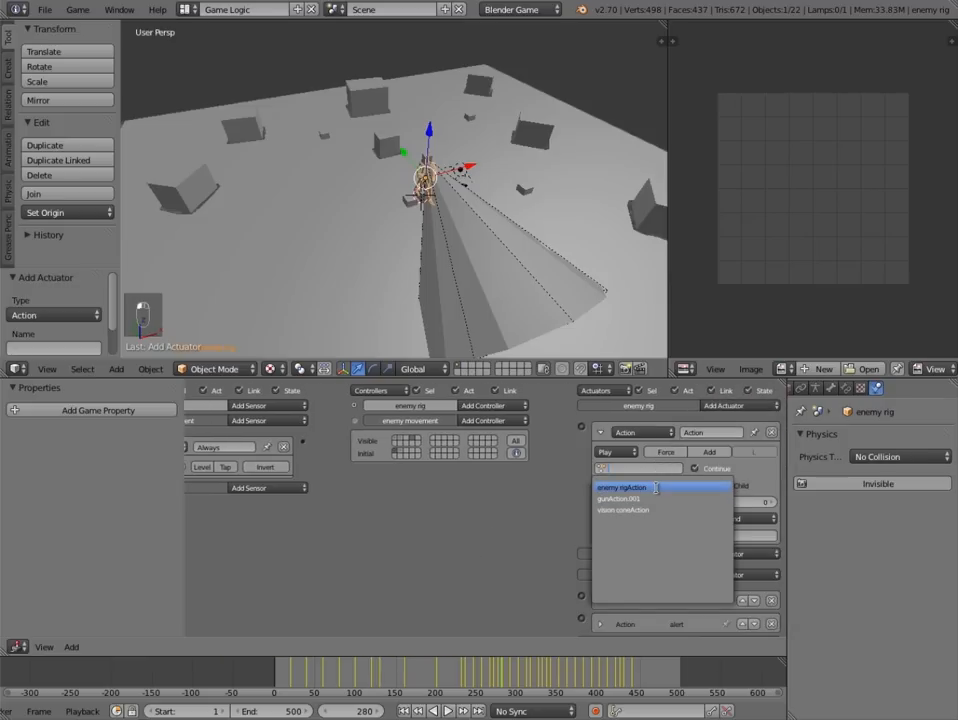
click(656, 487)
double_click(712, 432)
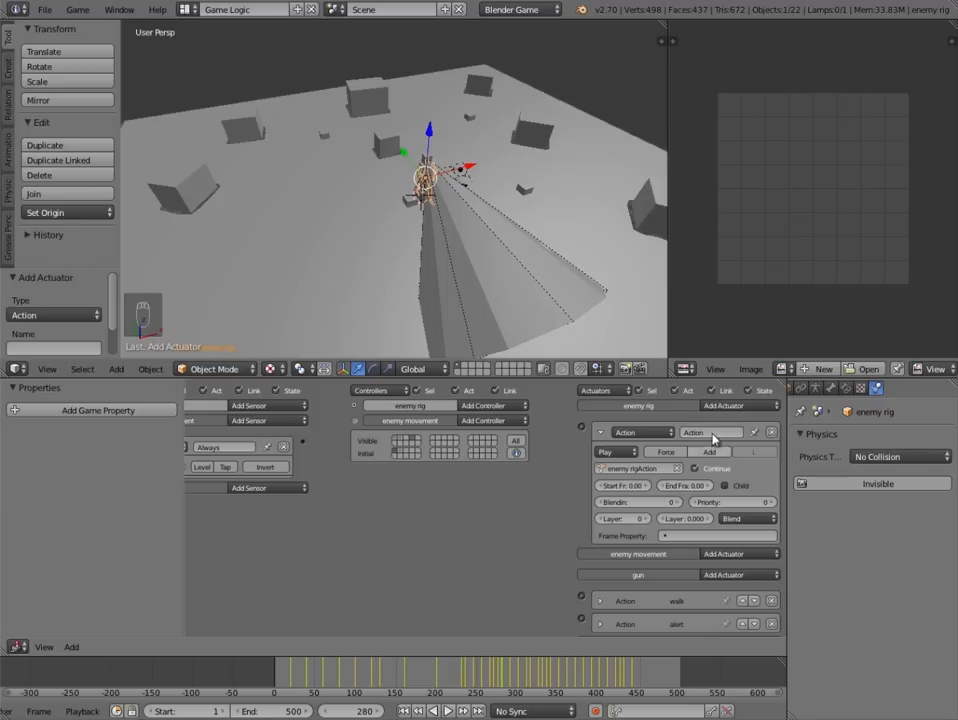
text(running)
key(Return)
- Set the running actuator's start frame to 235 and its end frame to 280
click(481, 677)
drag(481, 677, 459, 677)
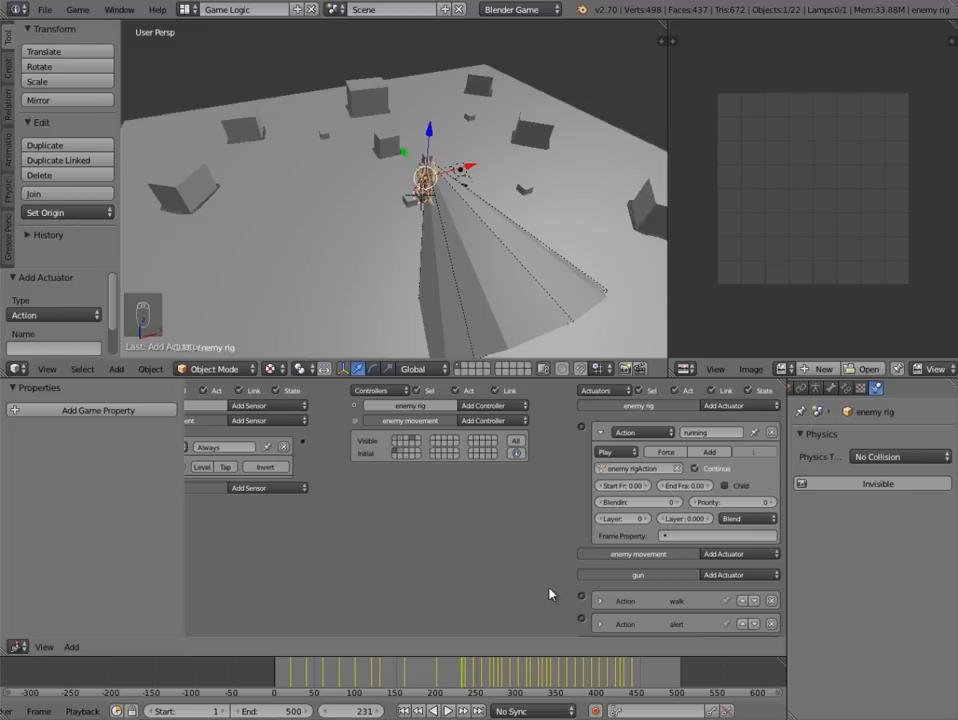
click(608, 485)
text(235)
key(Return)
click(677, 485)
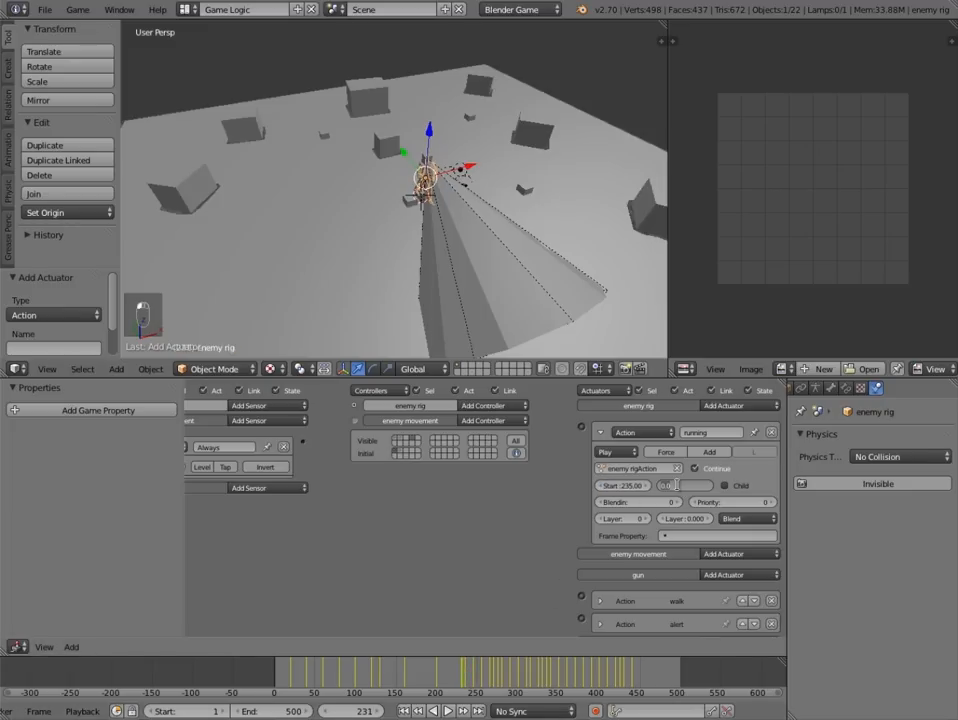
key(Return)
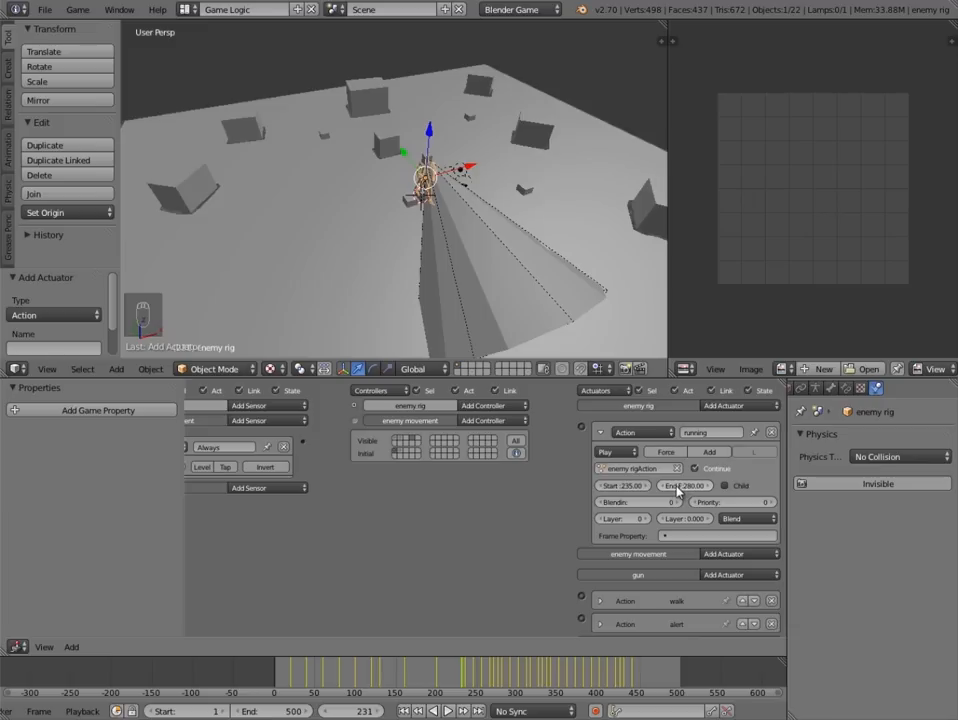
- Add an And controller to enemy movement linking the Always sensor to the running actuator, and collapse the finished bricks
click(485, 421)
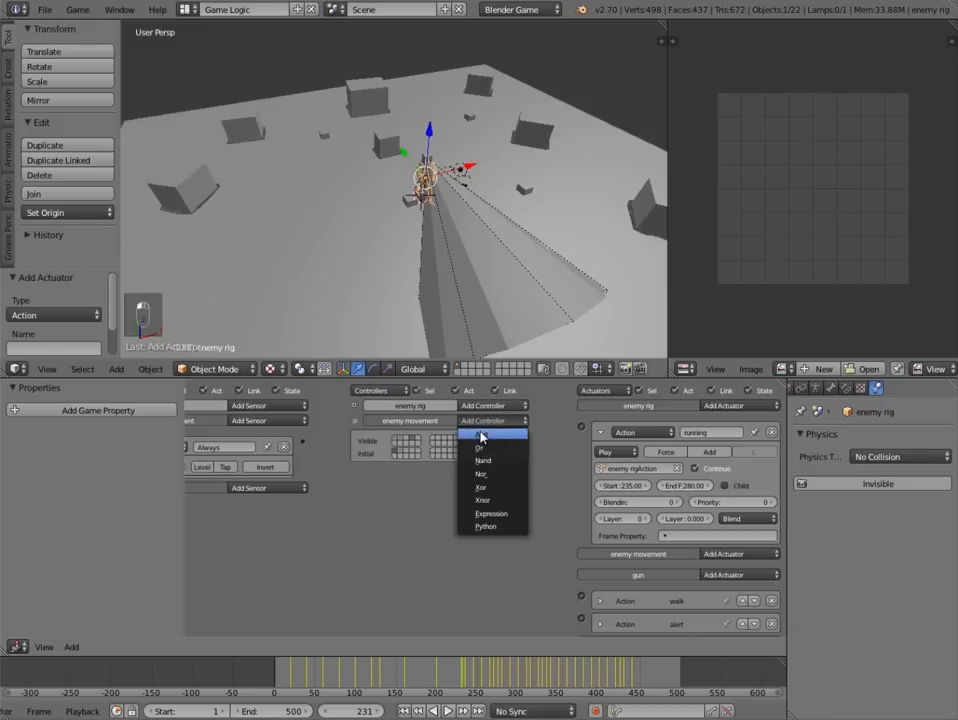
click(481, 436)
drag(302, 442, 353, 477)
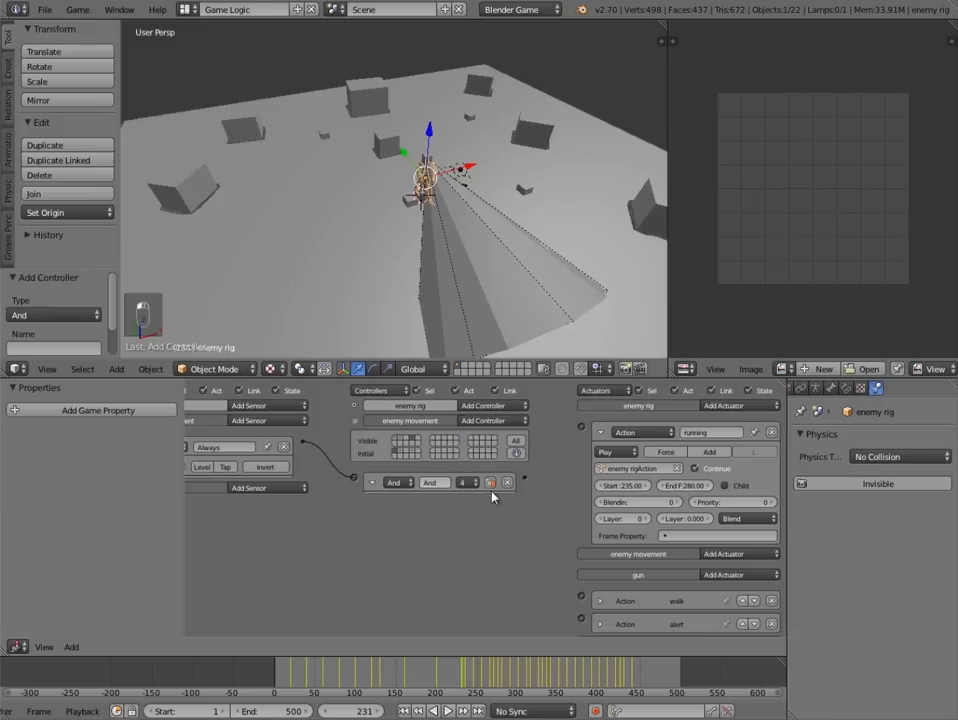
mouse_move(524, 478)
mouse_down()
mouse_move(586, 431)
mouse_move(527, 481)
mouse_up()
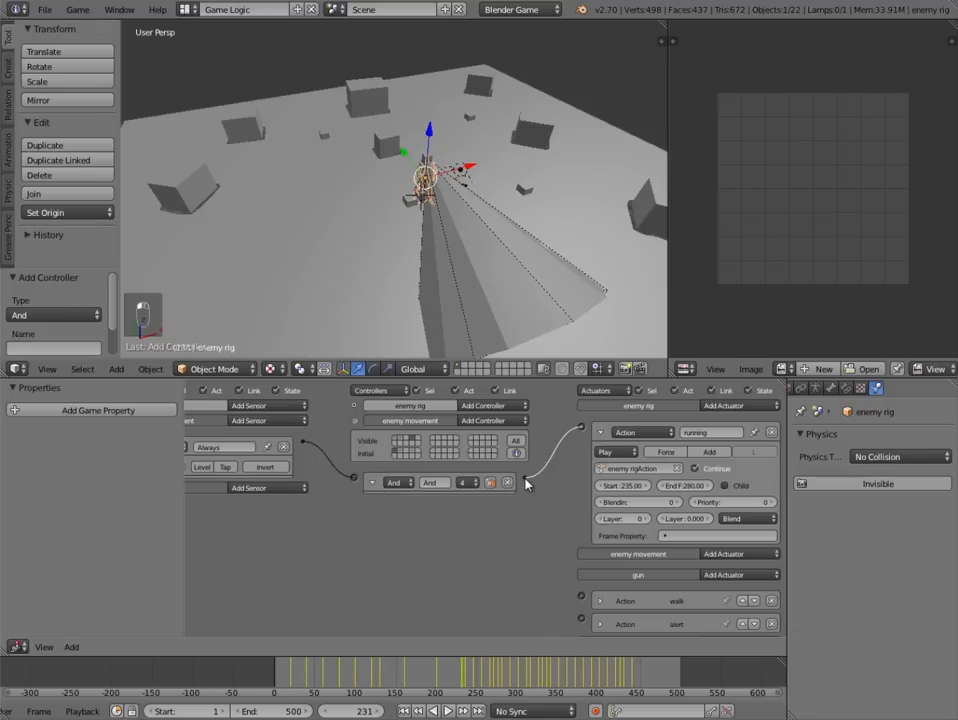
click(600, 434)
click(372, 485)
middle_drag(403, 510, 408, 510)
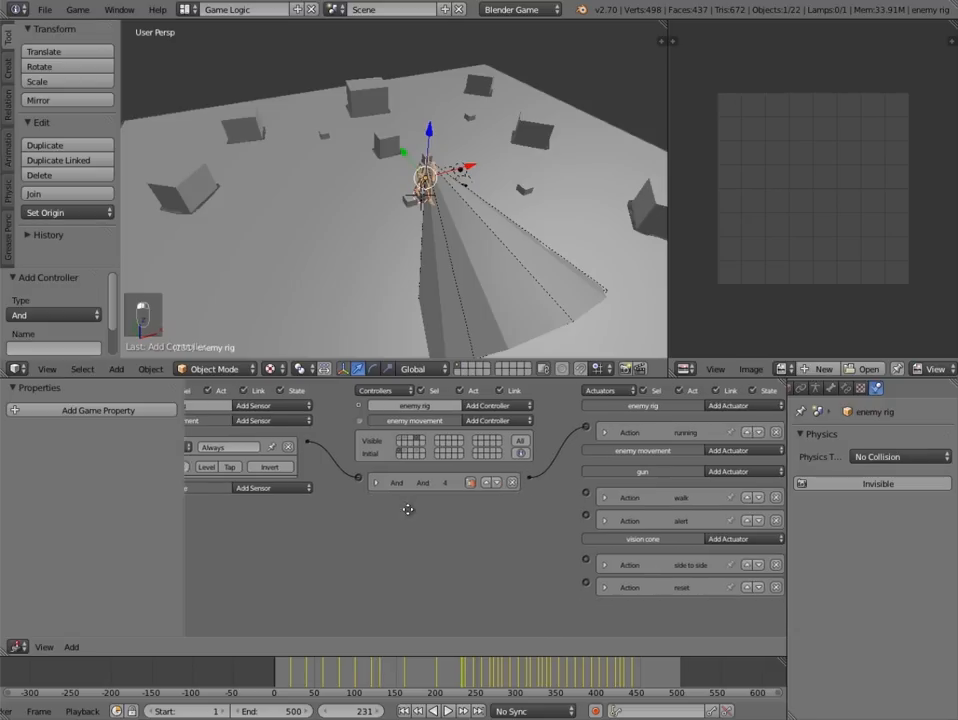
middle_drag(408, 510, 492, 509)
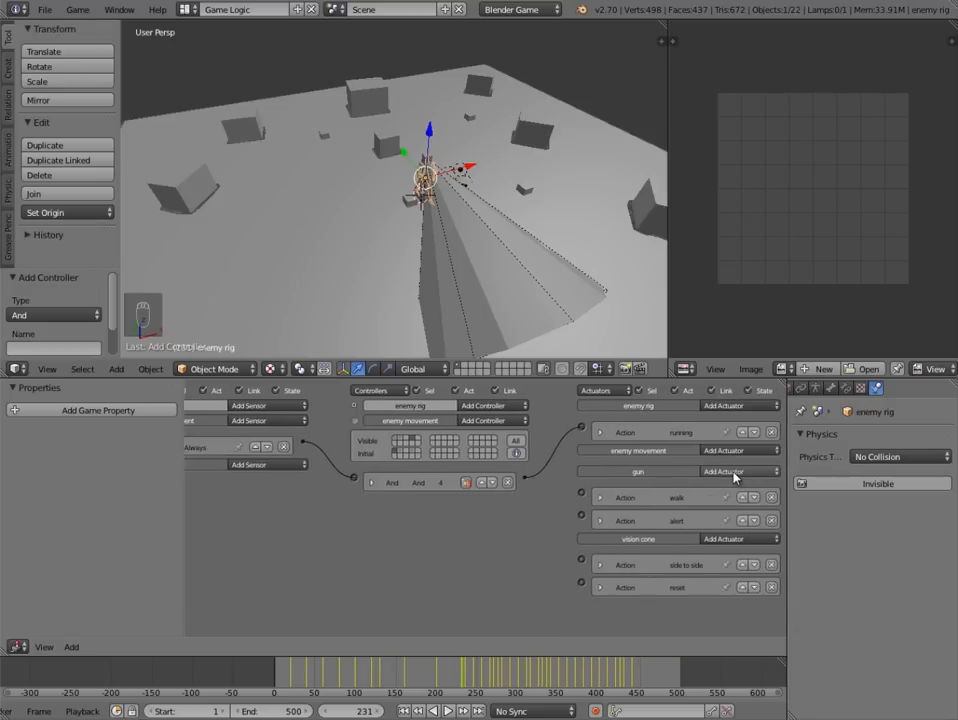
- Add an Action actuator to the gun and link it to the state 4 And controller
click(733, 472)
click(727, 494)
drag(580, 538, 526, 483)
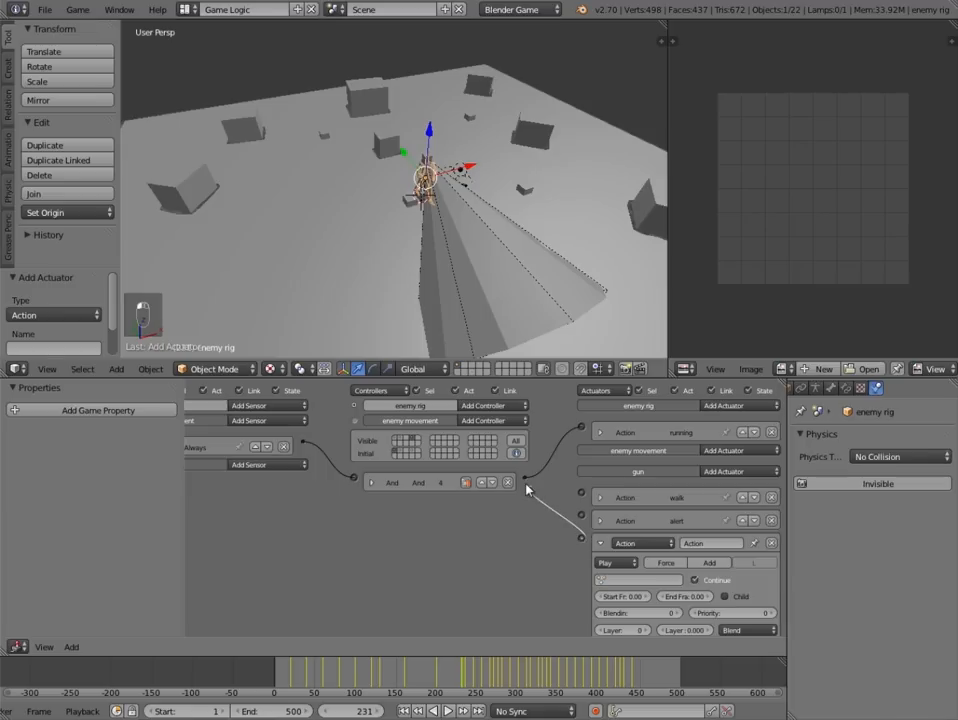
- Set the gun's new Action actuator to play gunAction.001 with start frame 235
click(634, 582)
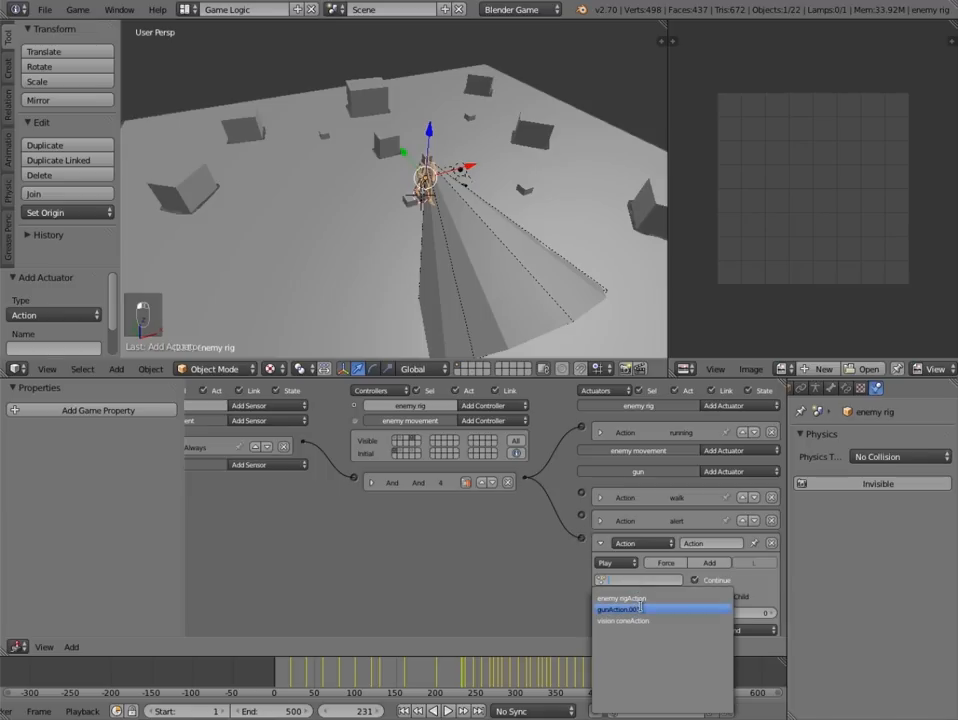
click(640, 609)
click(614, 596)
text(235)
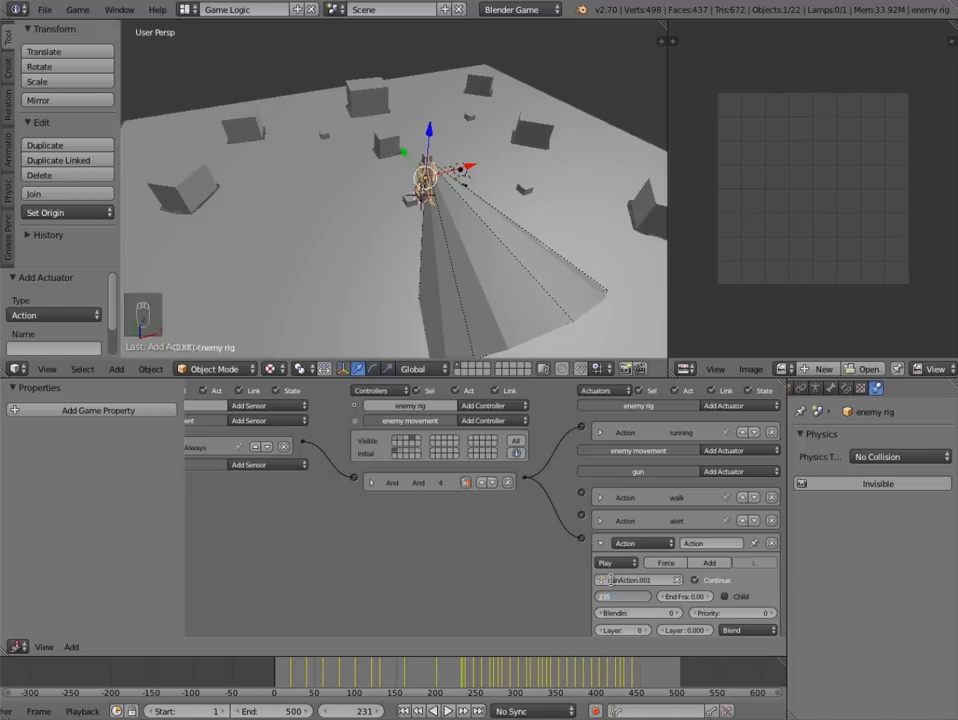
click(688, 597)
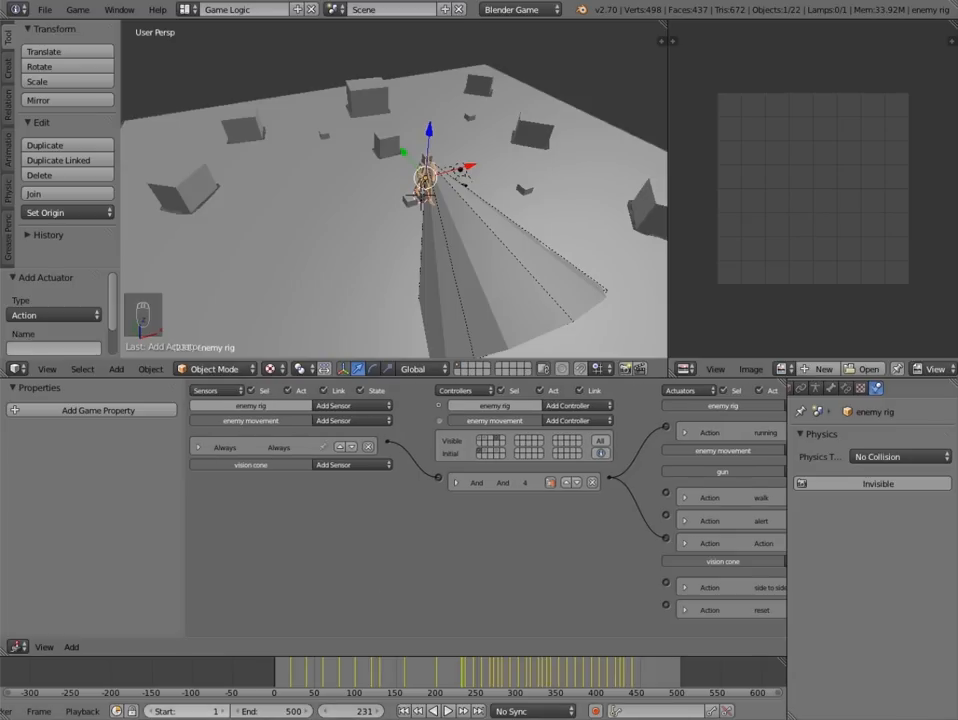
key(alt+Tab)
drag(305, 354, 449, 372)
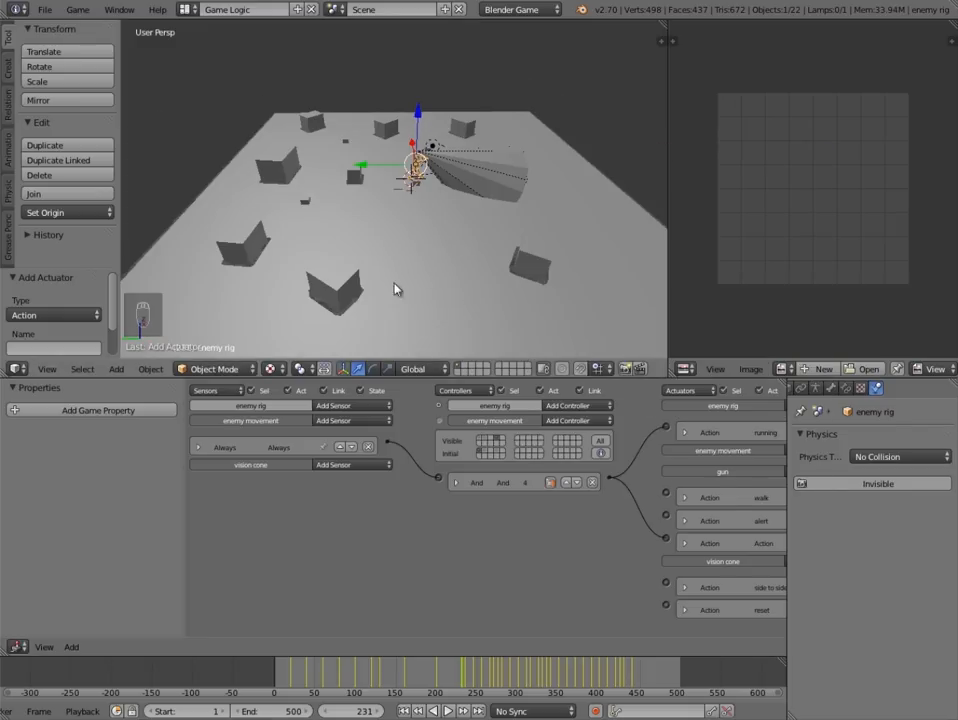
middle_drag(293, 277, 373, 302)
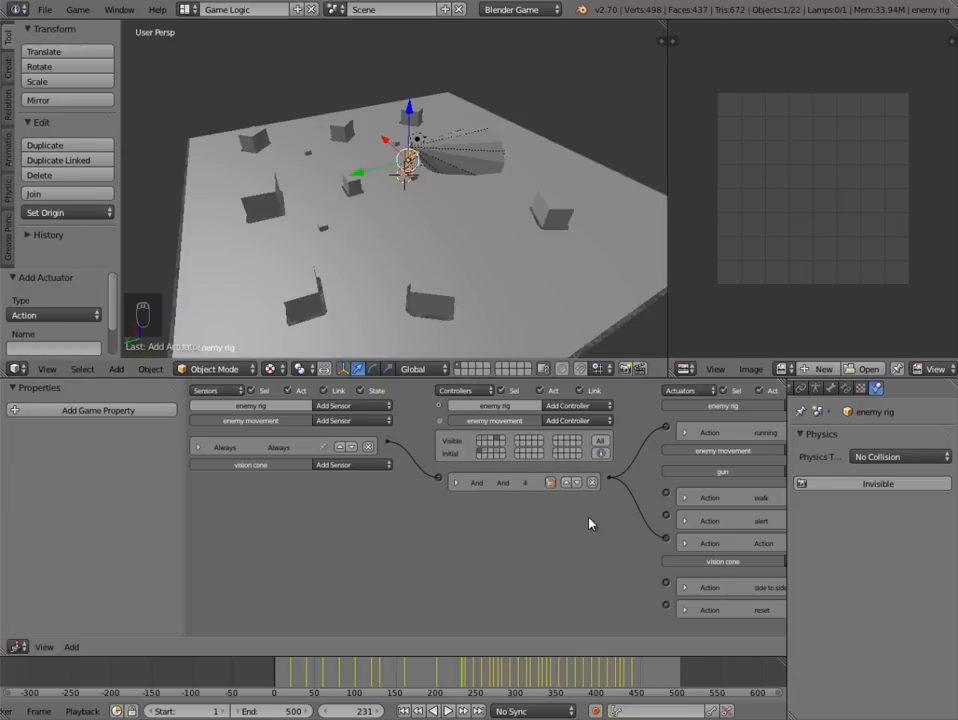
- Add a Collision sensor to enemy movement for the property cover, with true level triggering enabled
click(335, 420)
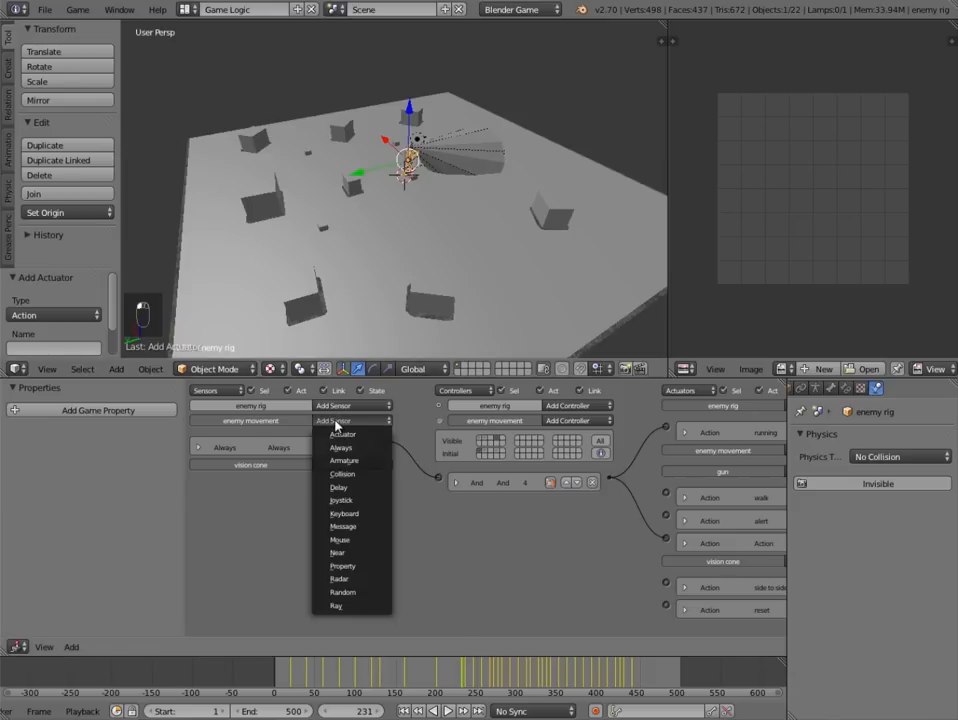
click(347, 478)
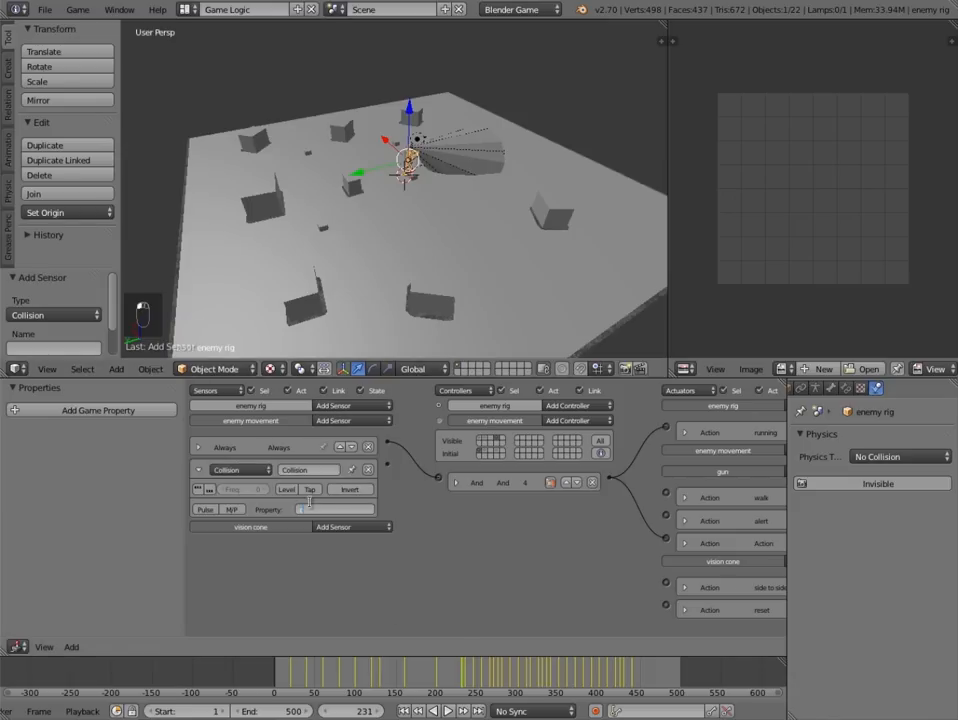
key(Return)
click(199, 490)
- Add a second And controller to enemy movement and link the cover Collision sensor to it
middle_drag(524, 508, 483, 506)
click(524, 418)
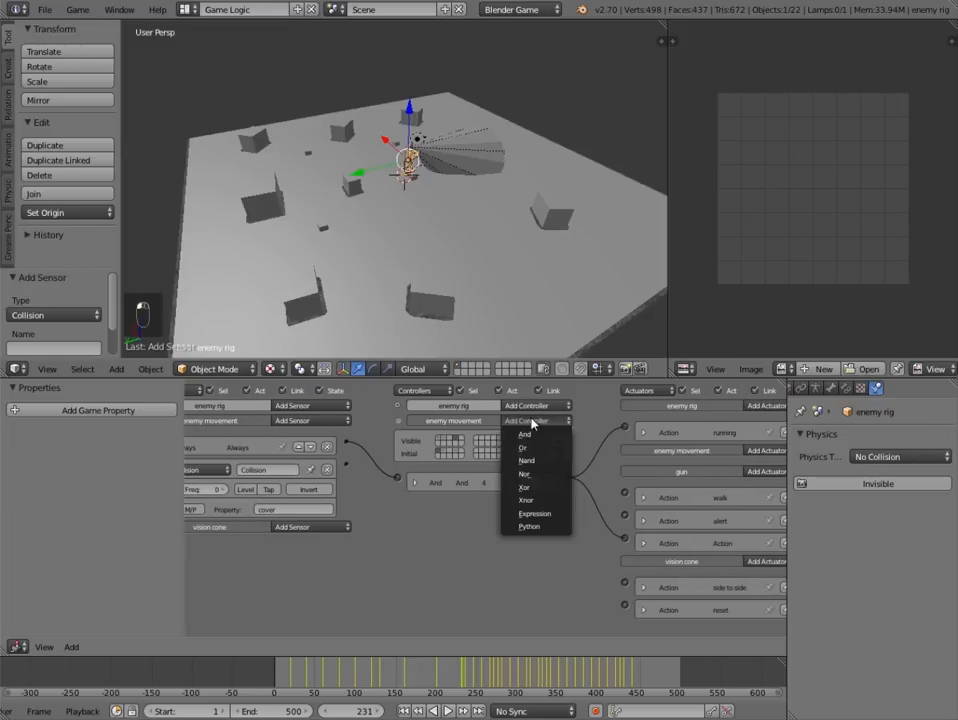
click(525, 437)
drag(379, 501, 398, 501)
middle_drag(562, 543, 491, 560)
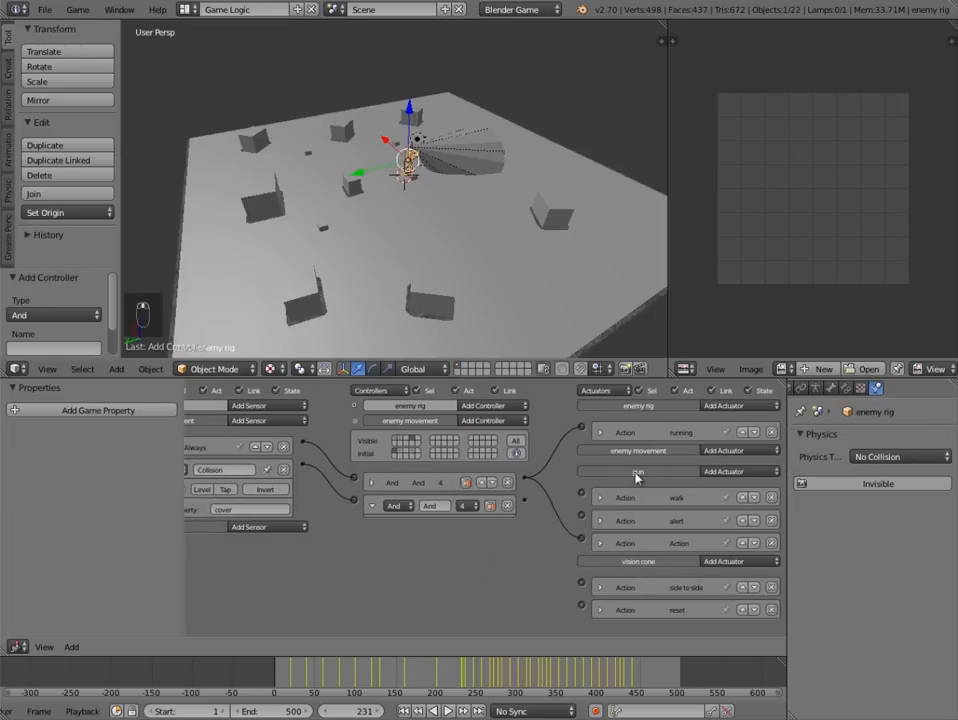
- Add an Action actuator named standup to enemy rig and link it to the second state 4 And controller
click(726, 405)
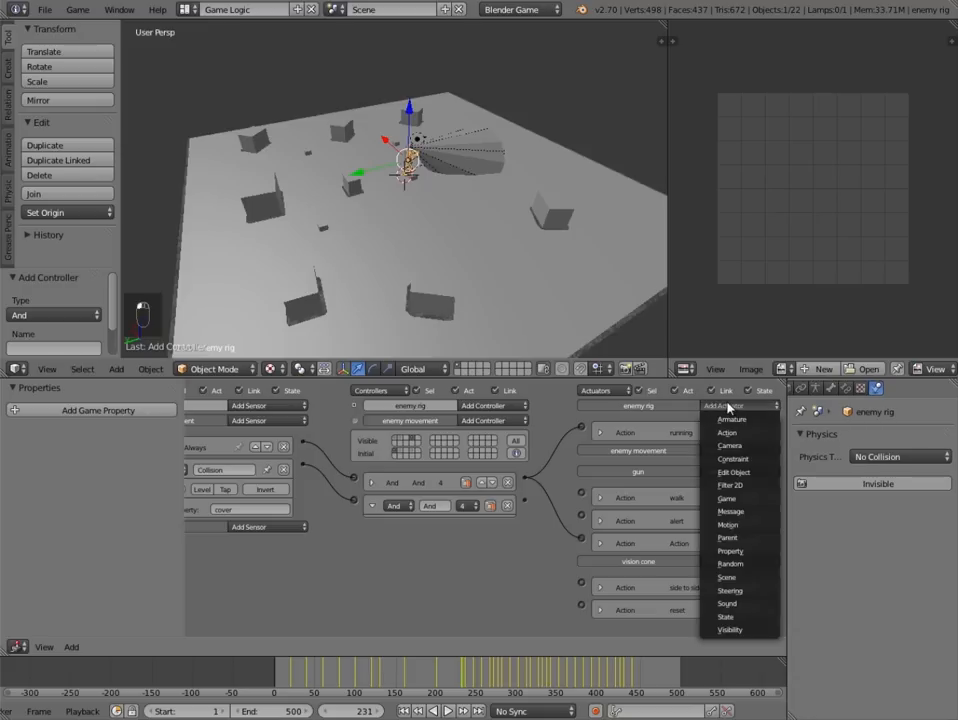
click(731, 433)
drag(524, 500, 582, 450)
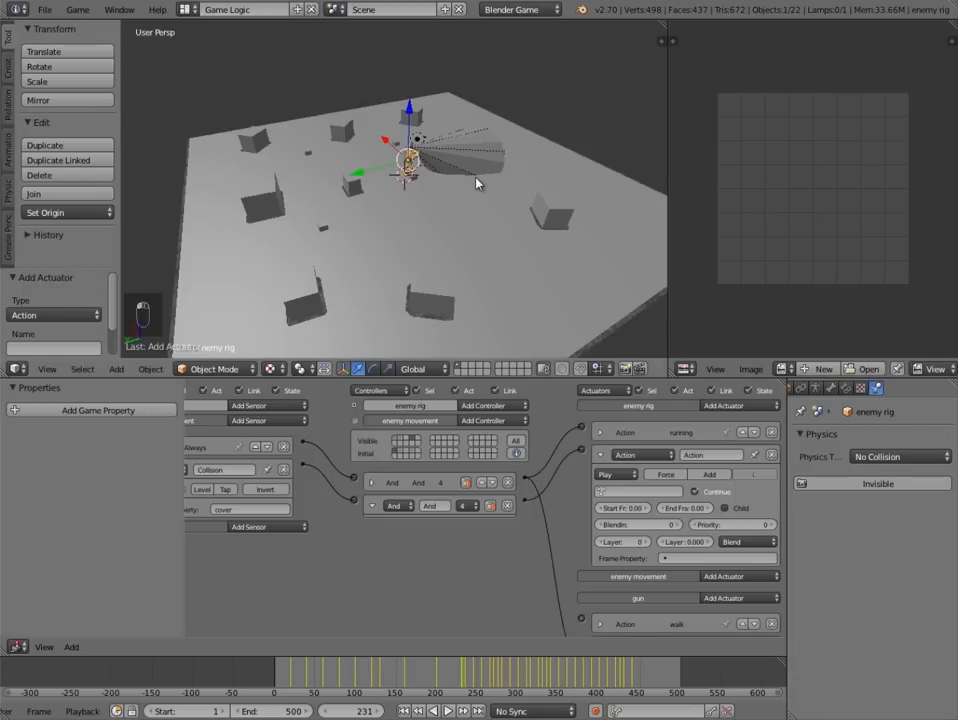
click(694, 455)
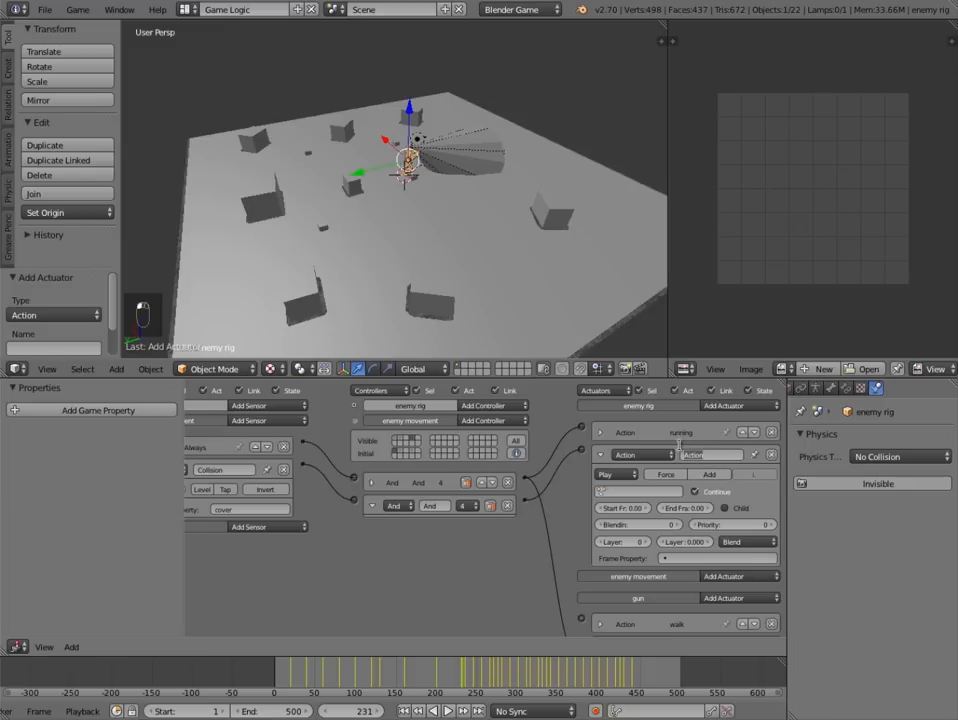
key(BackSpace)
text(standup)
key(Return)
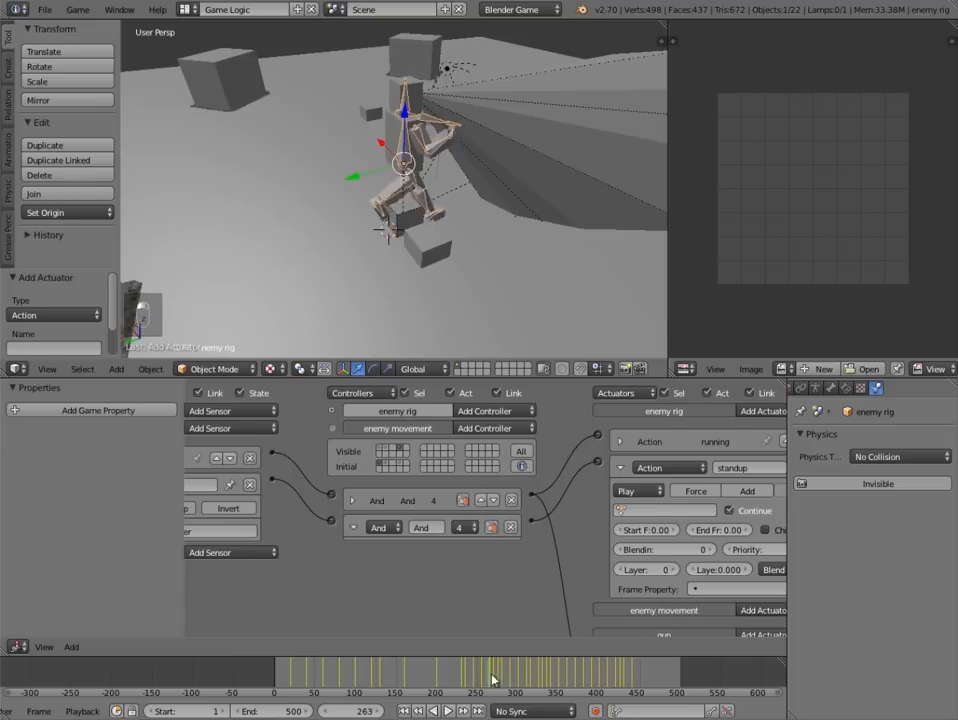
- Find the stand-up frames on the timeline and set the rig's standup actuator to enemy rigAction, start frame 310, end frame 280
mouse_move(492, 684)
mouse_down()
mouse_move(532, 680)
mouse_move(498, 675)
mouse_up()
click(661, 509)
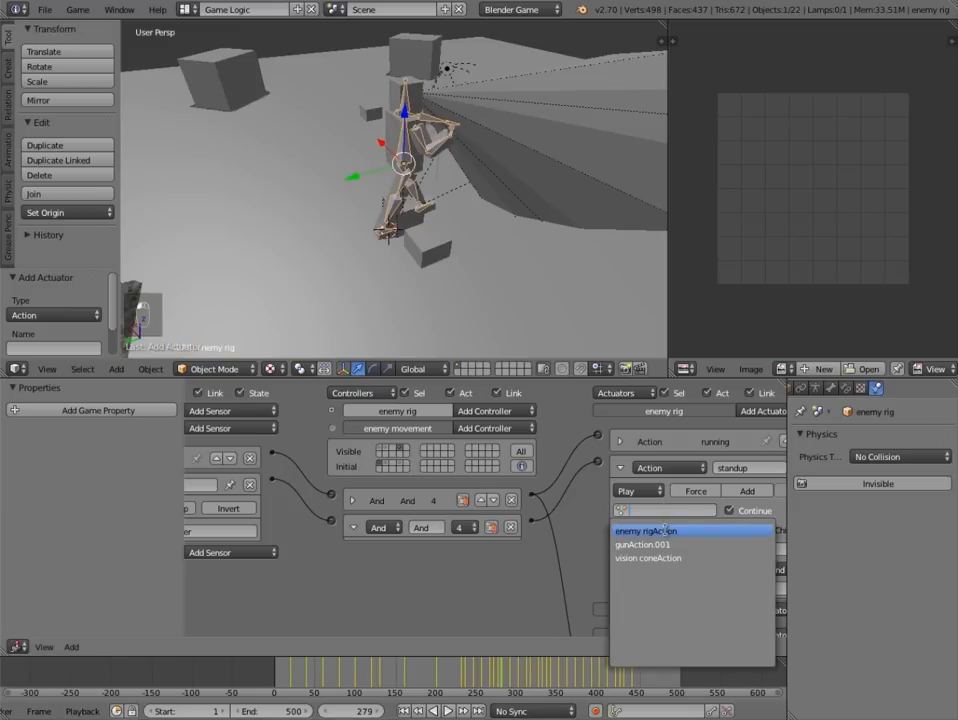
click(665, 530)
click(641, 530)
text(0.0)
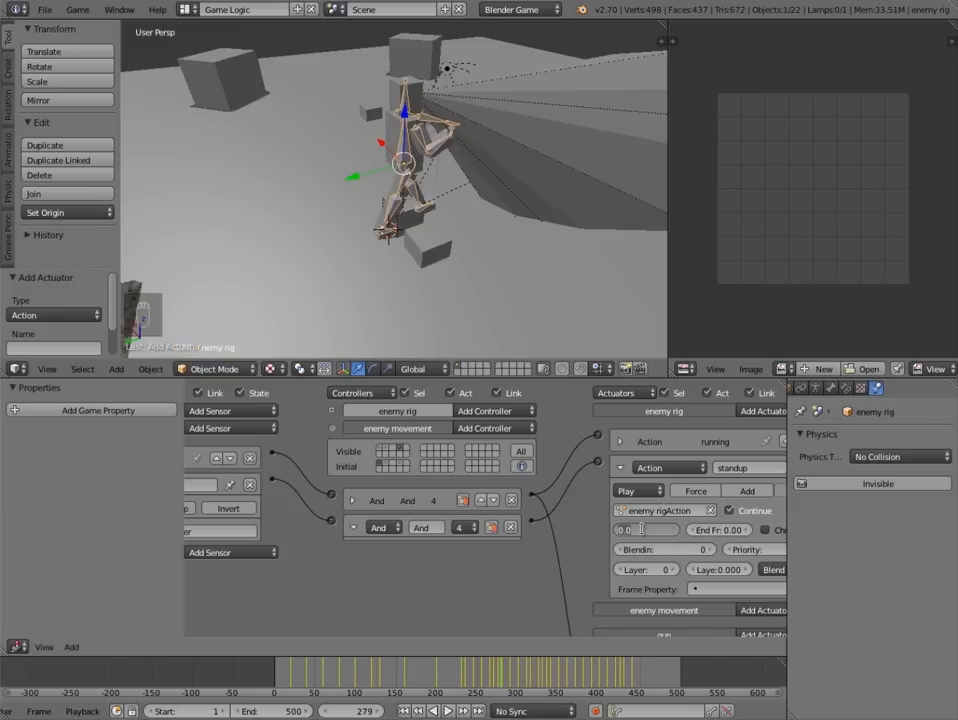
key(BackSpace)
key(BackSpace)
click(707, 529)
text(380)
key(Return)
middle_drag(619, 474, 568, 450)
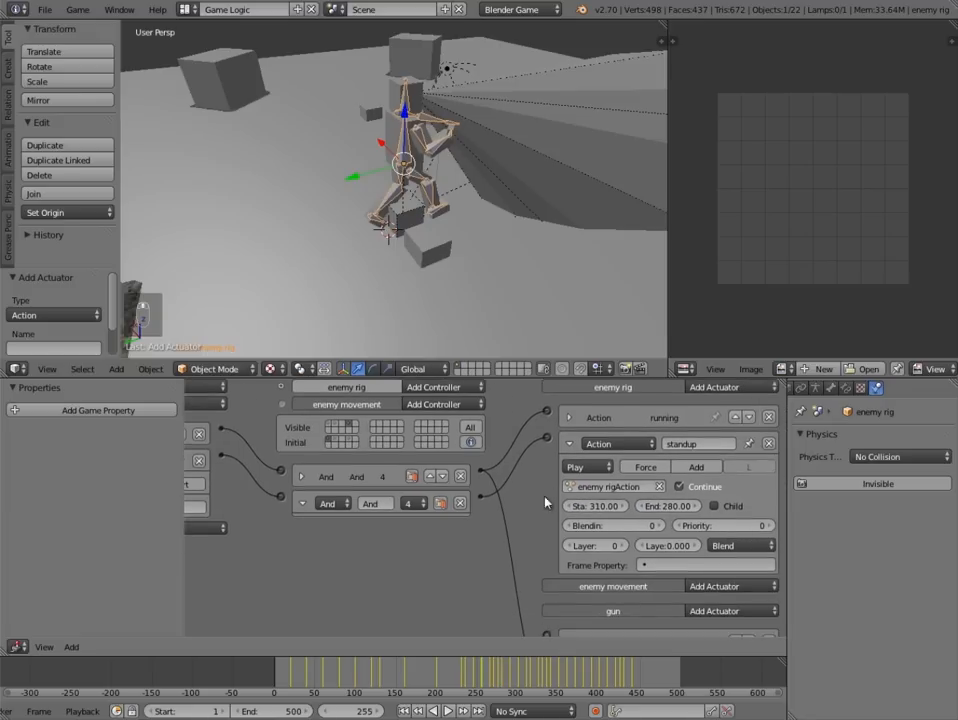
- Collapse the rig's standup actuator, the second And controller and the cover Collision sensor
click(568, 444)
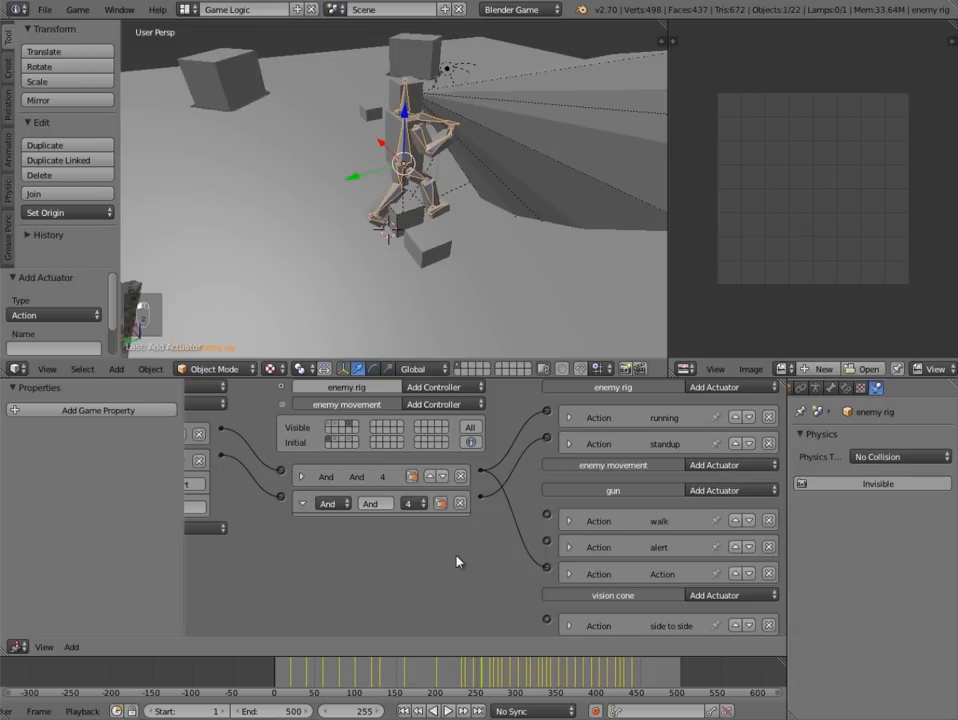
middle_drag(456, 562, 577, 566)
click(423, 504)
middle_drag(435, 551, 514, 554)
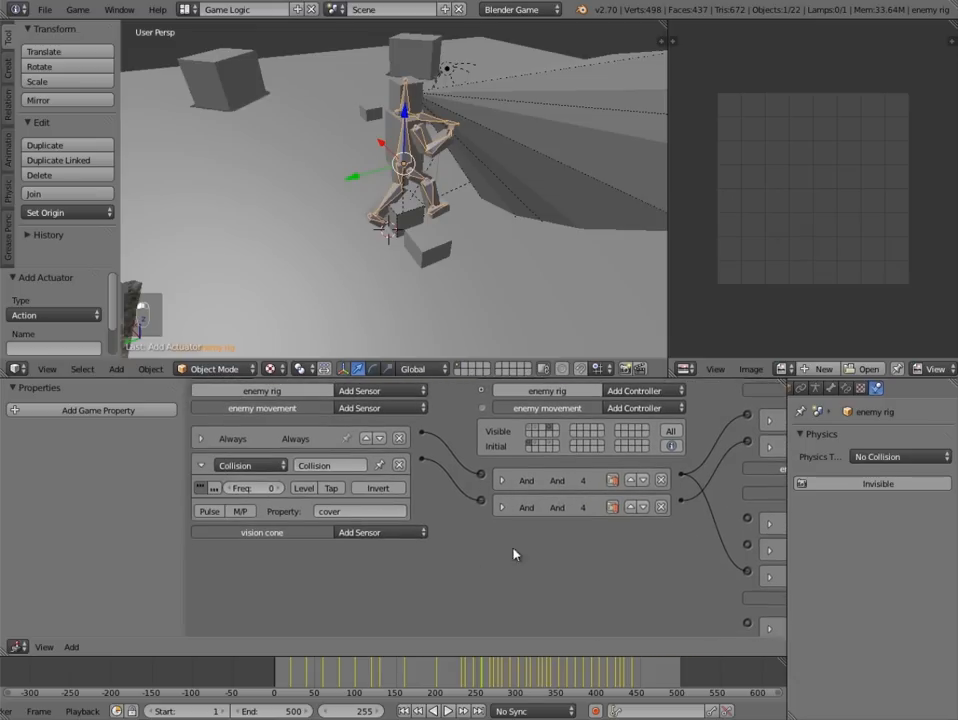
click(203, 465)
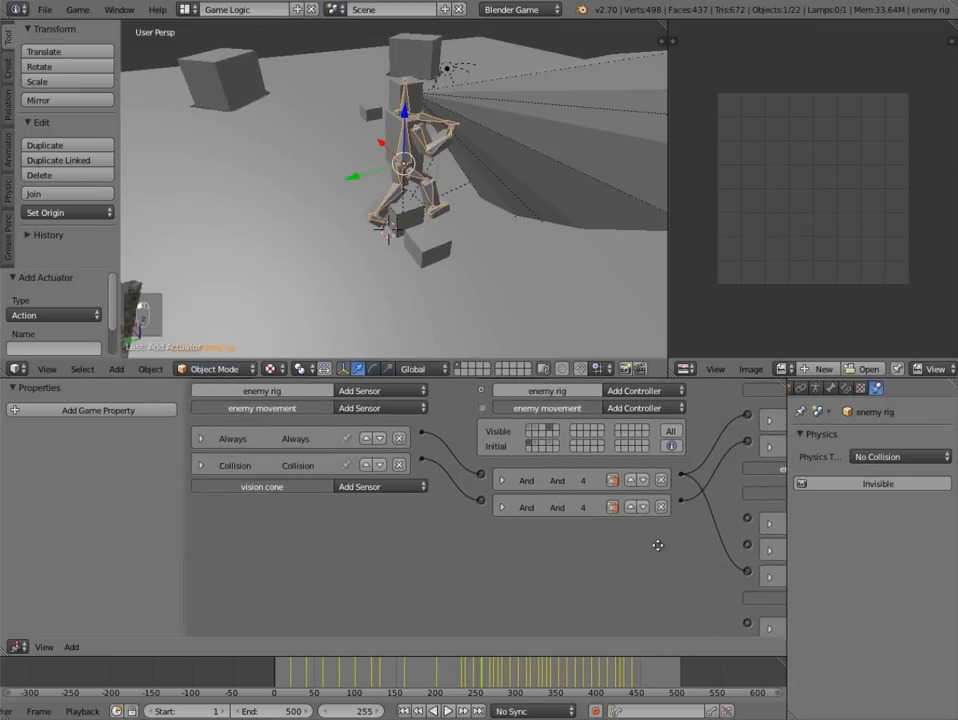
- Rename the gun's state 4 Action actuator as running and collapse it
scroll(658, 545, down, 2)
middle_drag(658, 545, 535, 570)
scroll(592, 552, up, 1)
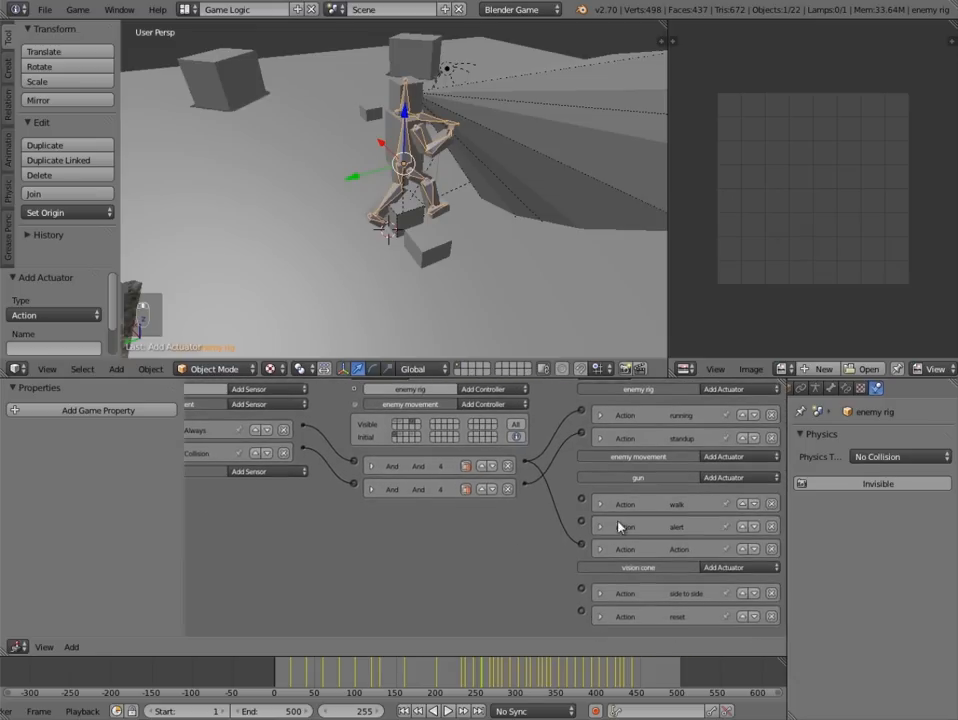
click(602, 550)
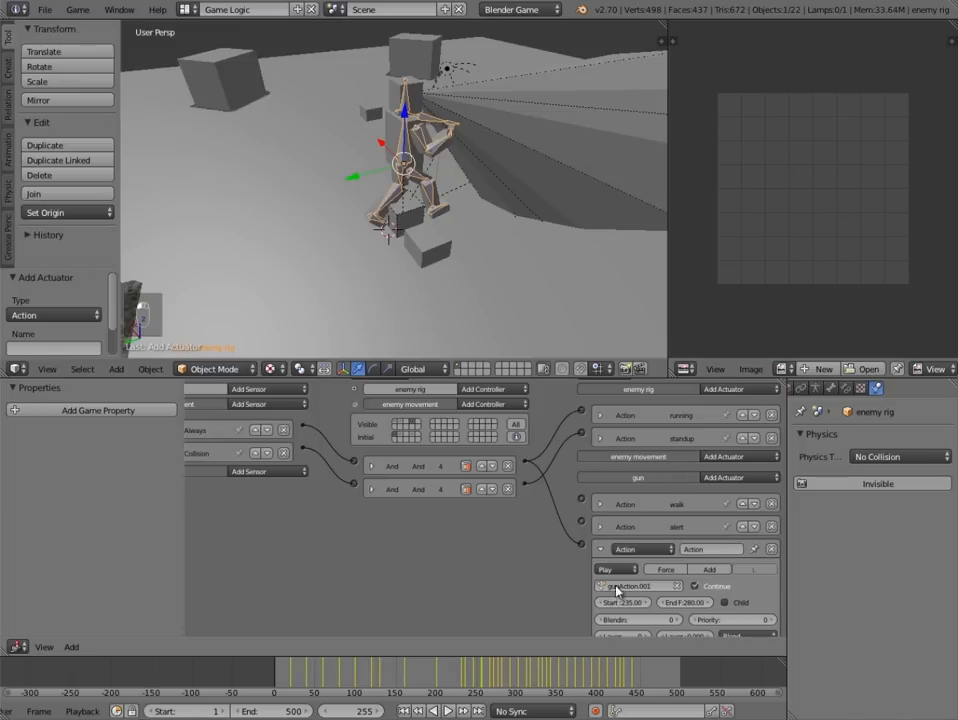
click(687, 549)
key(BackSpace)
text(running)
key(Return)
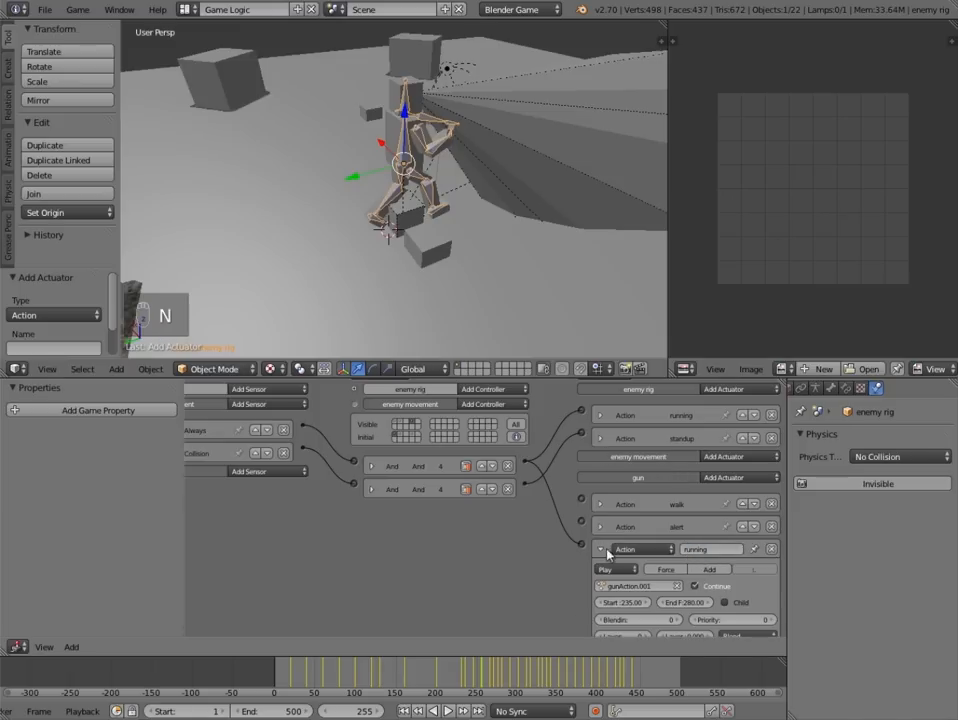
click(601, 550)
- Add another Action actuator to the gun, link it to the second And controller, and name it standup
click(714, 477)
click(731, 505)
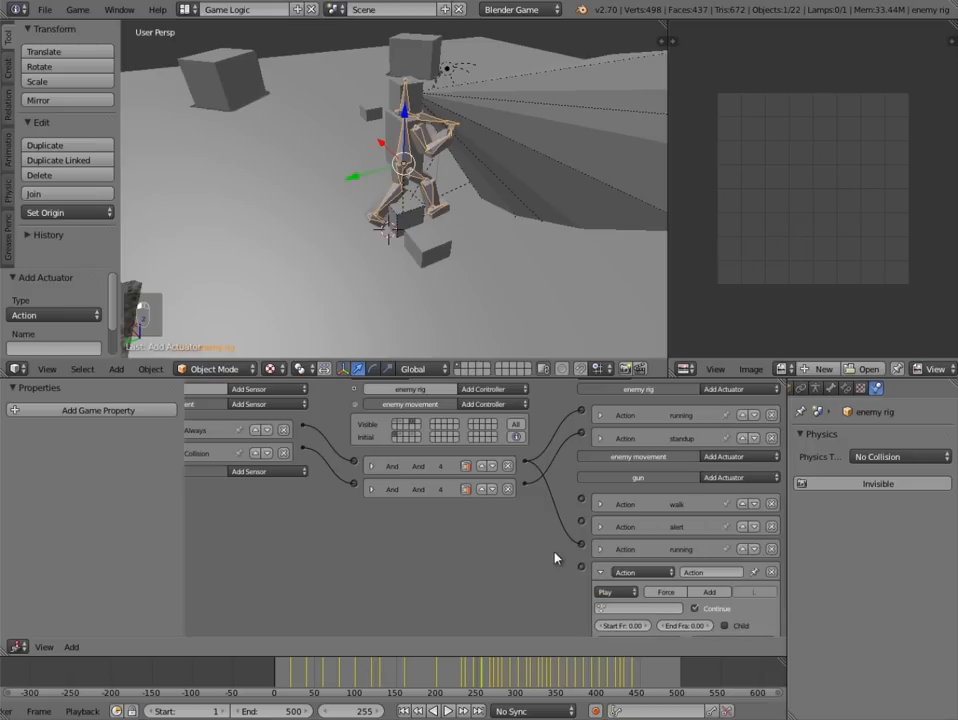
drag(532, 470, 530, 486)
click(693, 573)
text(sh)
scroll(665, 605, down, 2)
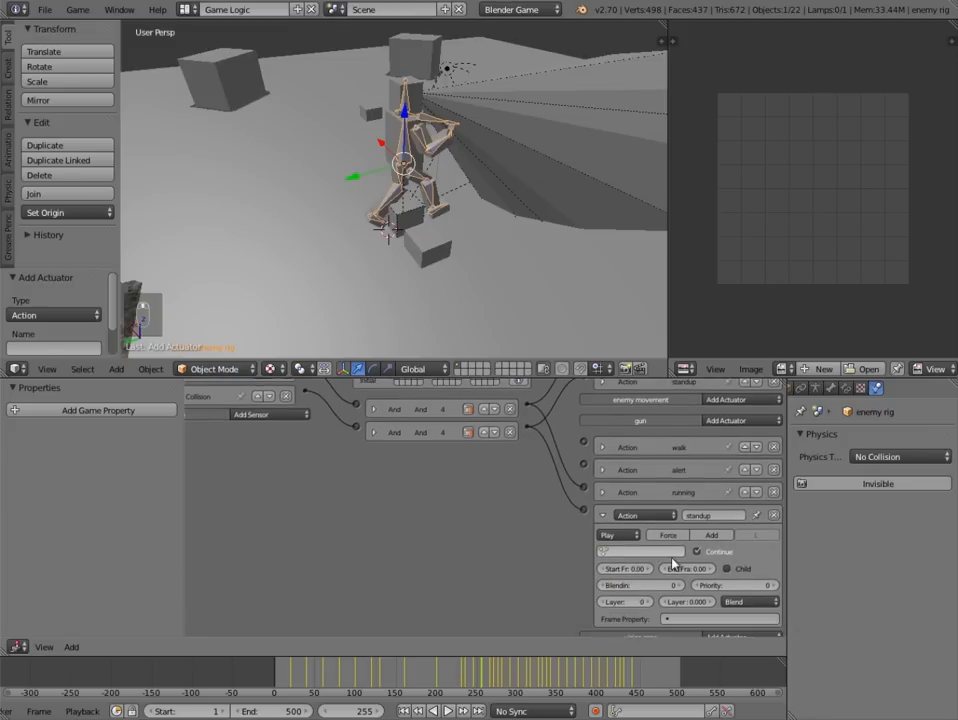
- Set the gun's standup actuator to play gunAction.001 with start frame 310 and end frame 280, and collapse it
click(673, 551)
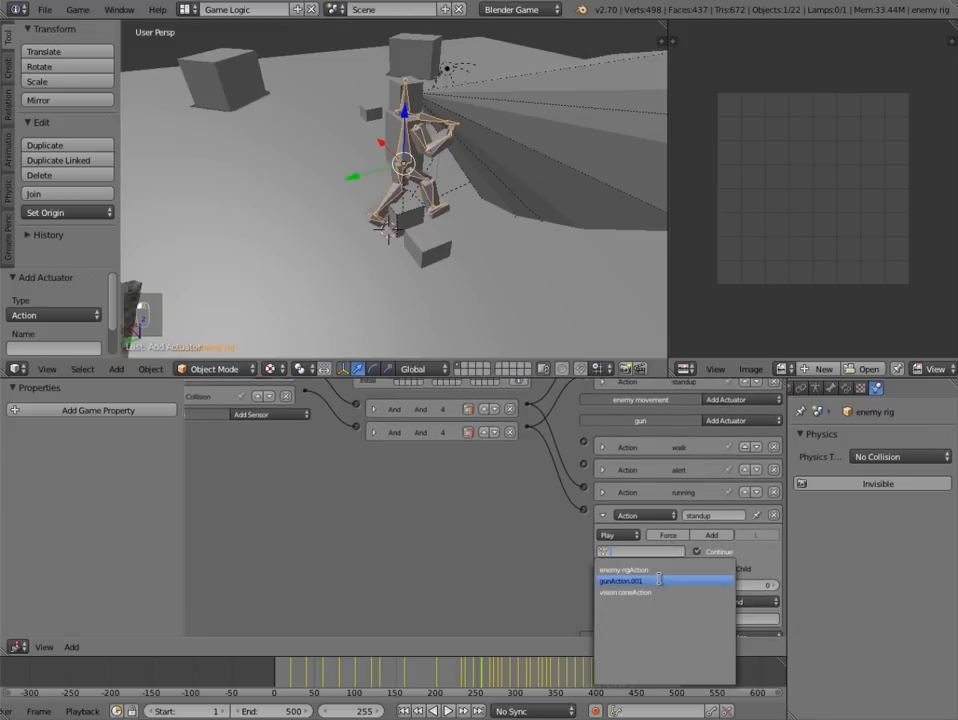
click(659, 580)
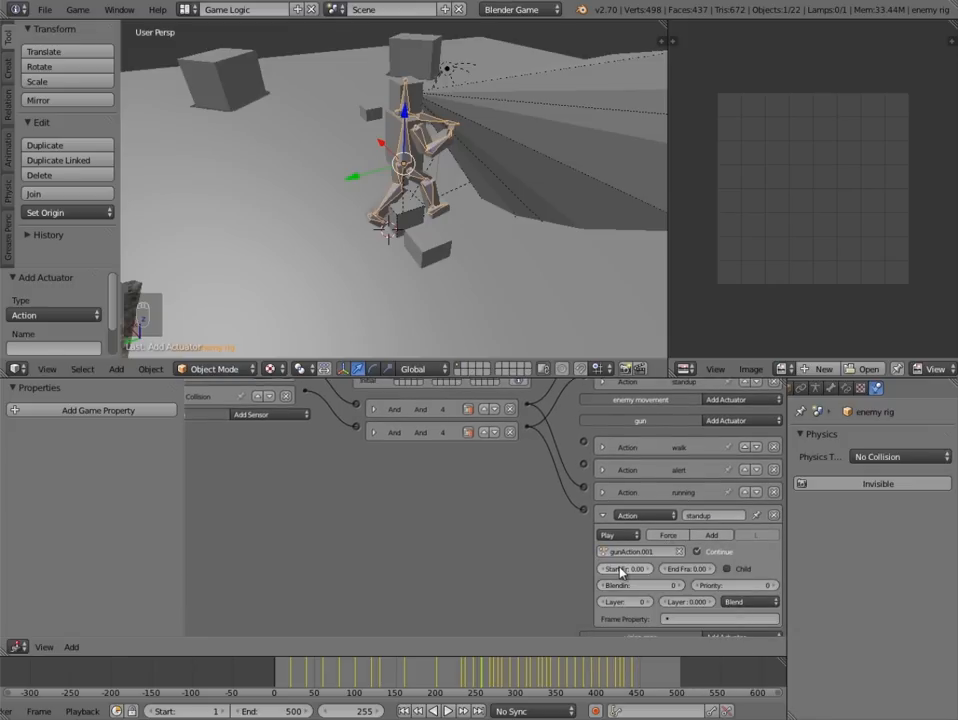
click(625, 569)
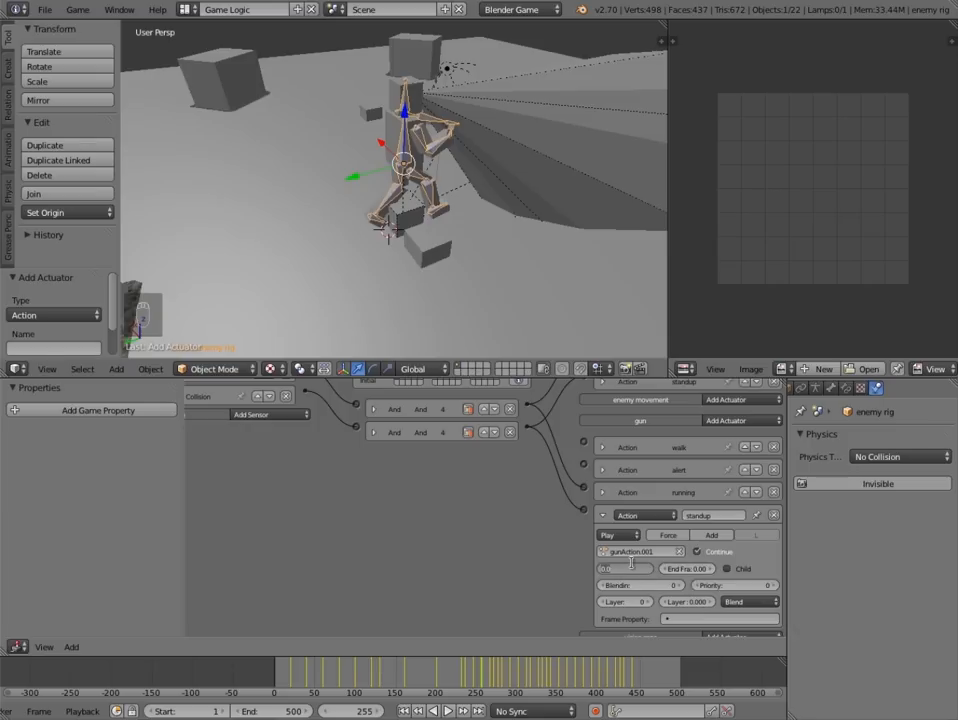
text(310)
key(Return)
click(689, 568)
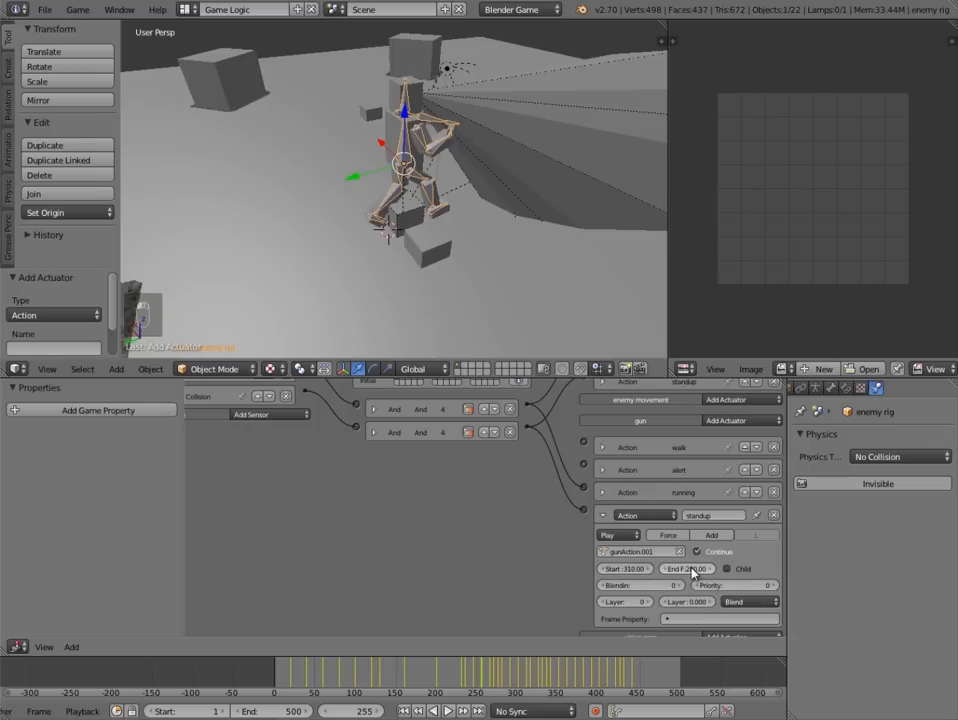
scroll(624, 548, up, 1)
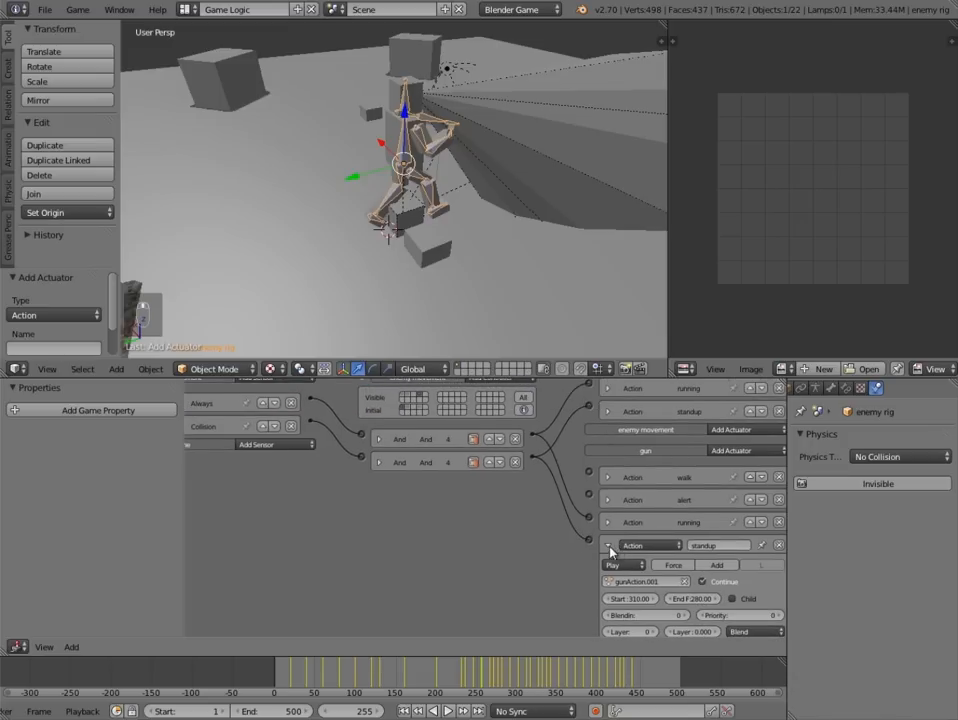
click(610, 549)
- Review the state 4 brick links, the enemy rig's running action settings, and the Navmesh around the obstacles
scroll(534, 498, up, 2)
middle_drag(428, 218, 448, 247)
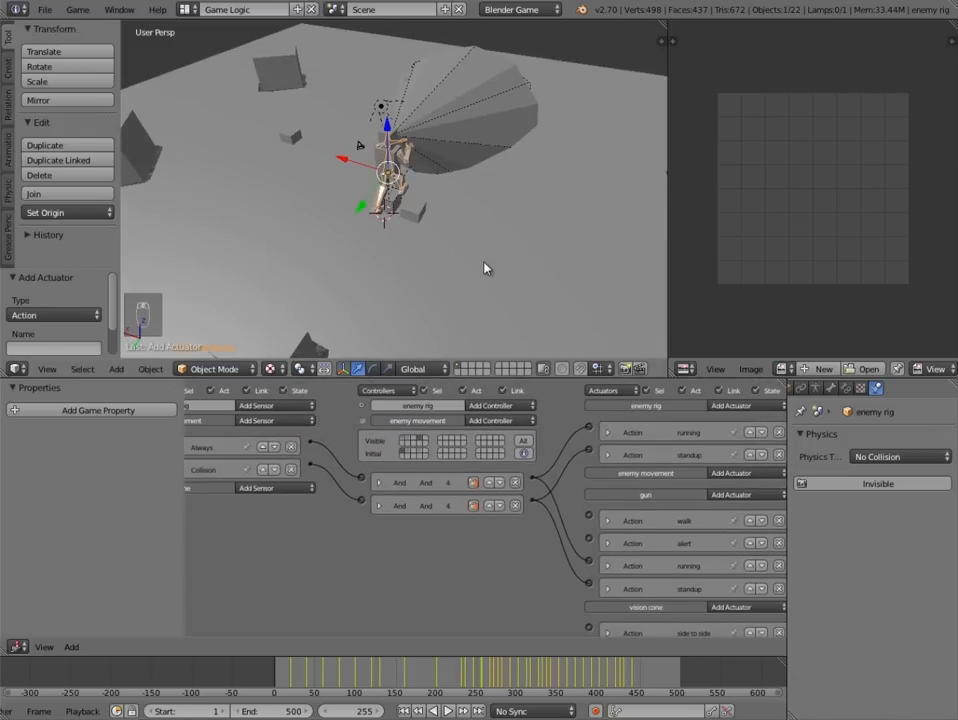
middle_drag(366, 227, 455, 255)
click(608, 432)
click(608, 432)
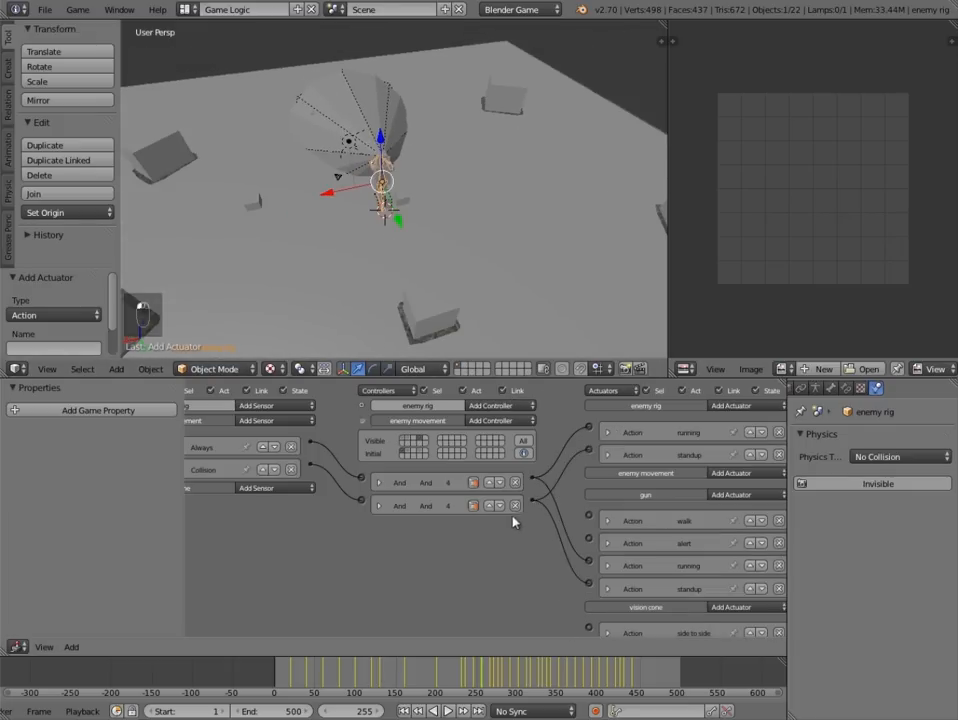
middle_drag(435, 502, 540, 533)
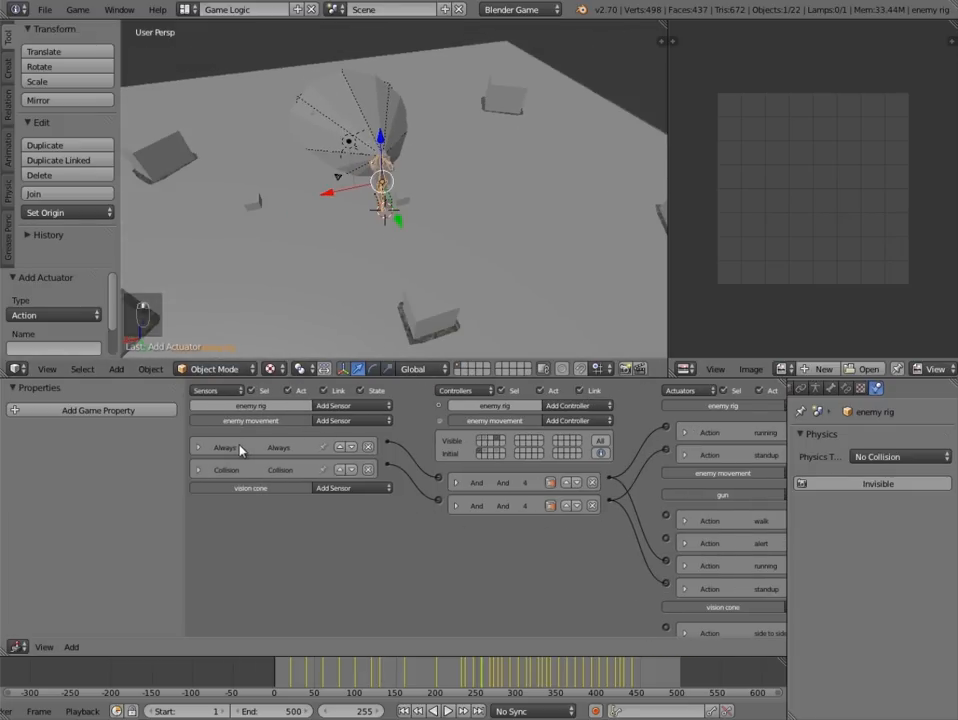
click(686, 432)
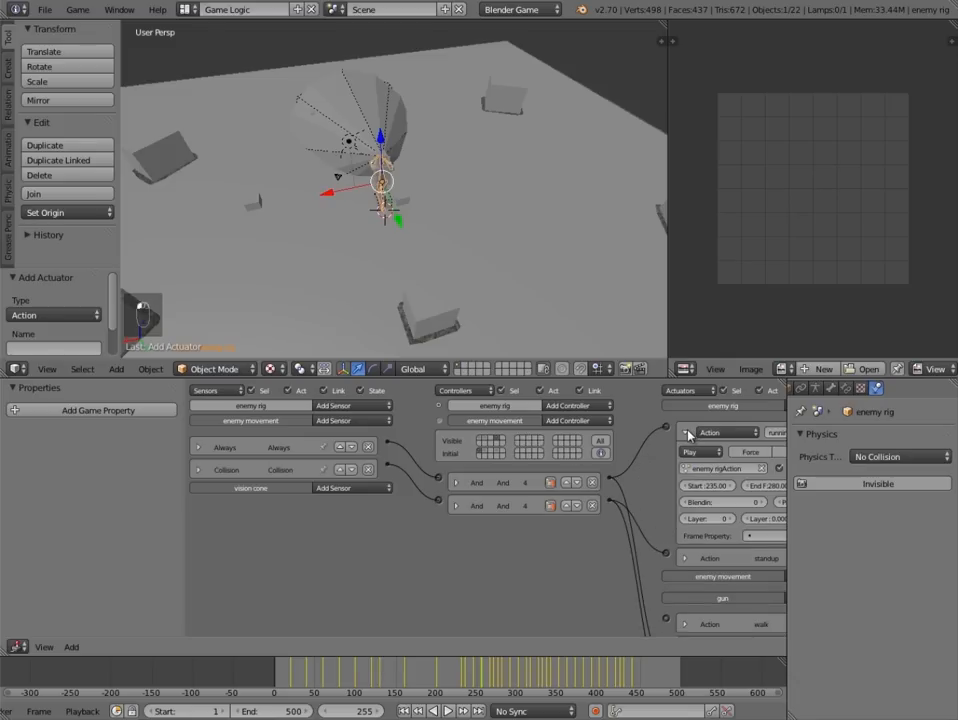
click(686, 433)
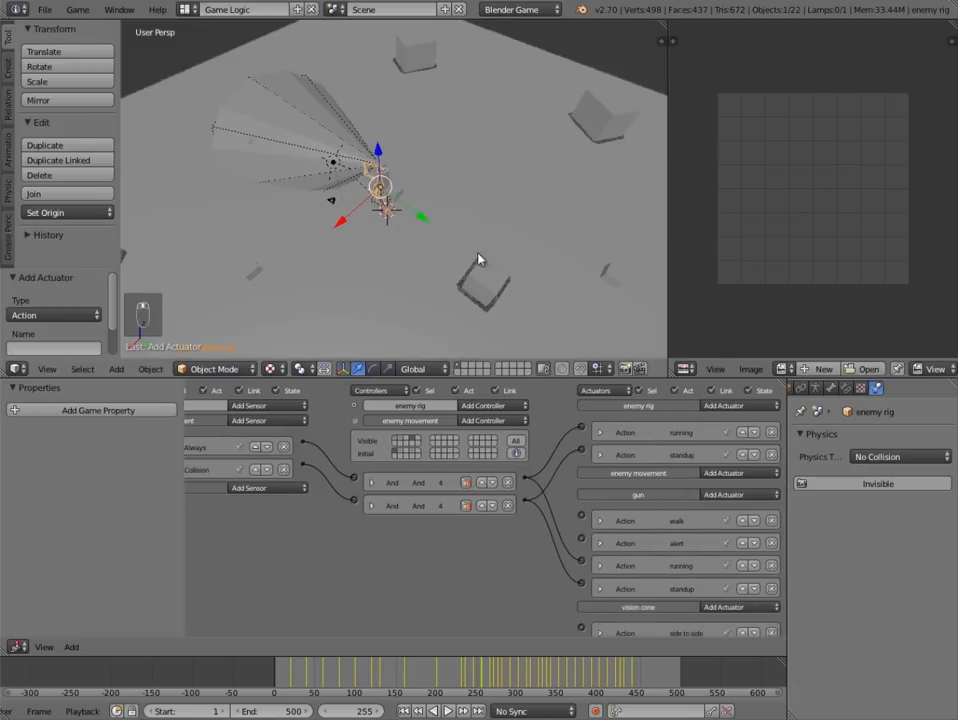
scroll(404, 250, down, 4)
middle_drag(400, 251, 490, 250)
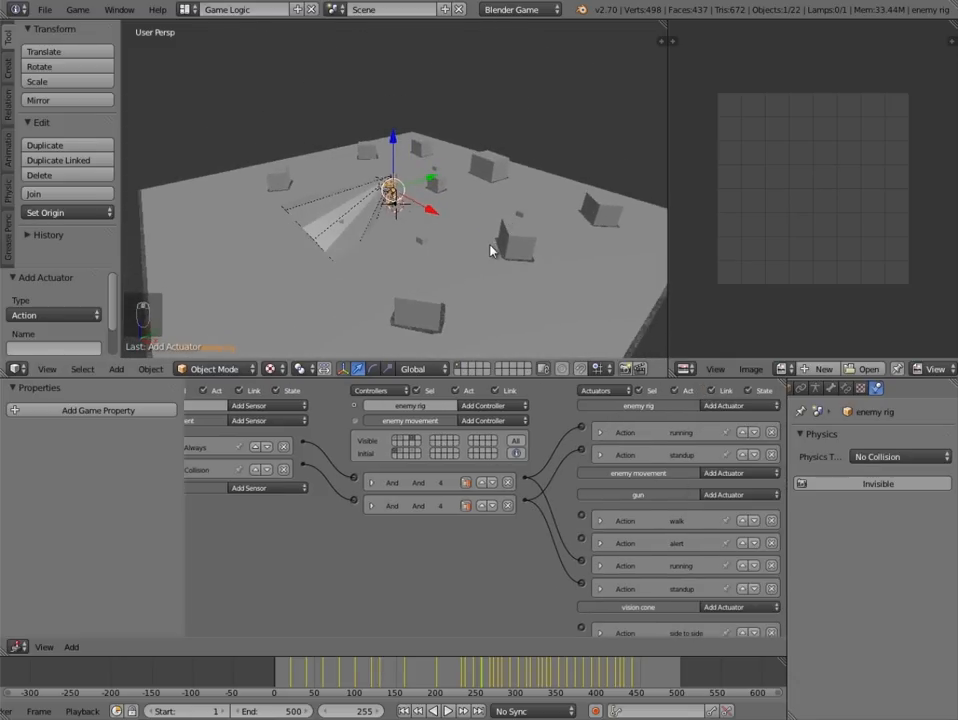
scroll(490, 250, down, 3)
right_click(505, 278)
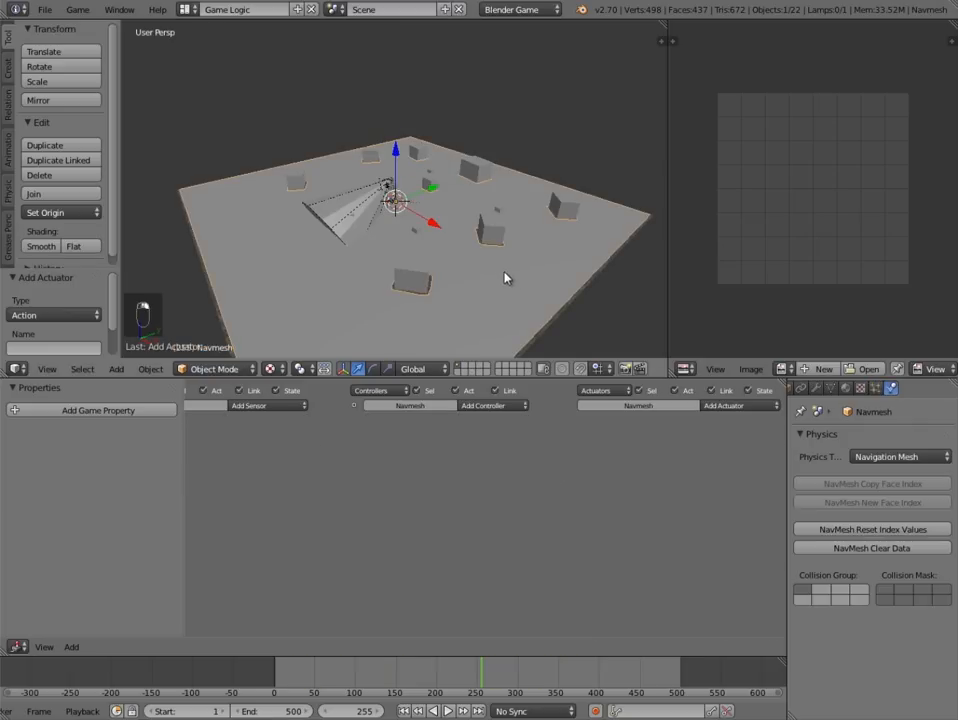
scroll(406, 231, up, 4)
scroll(404, 232, up, 5)
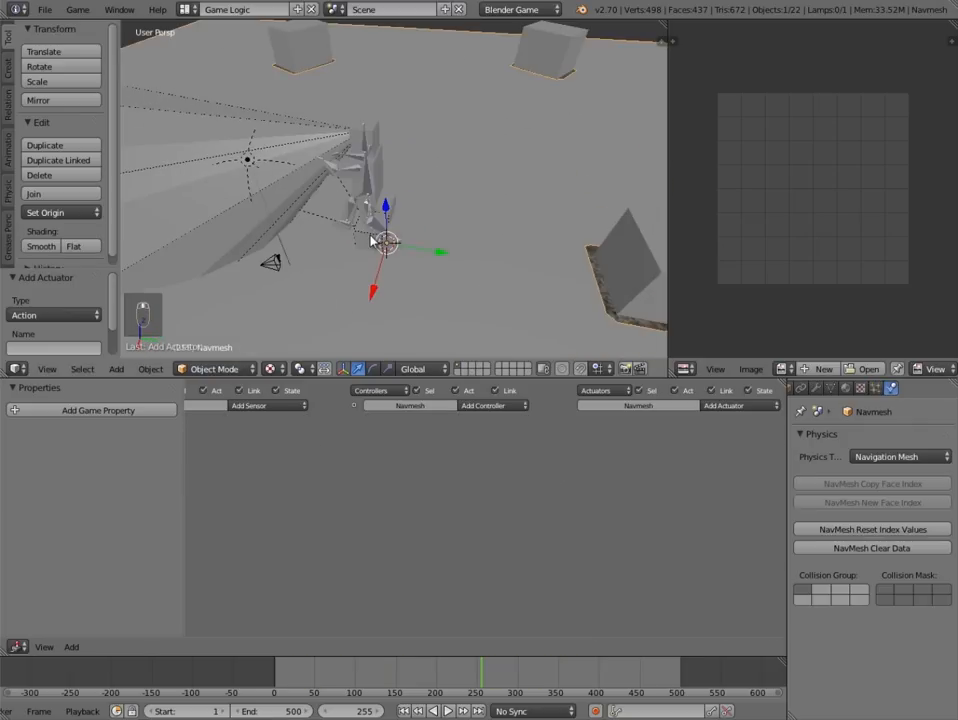
- Select the enemy movement object and add a Steering actuator to it
right_click(376, 258)
middle_drag(376, 260, 490, 250)
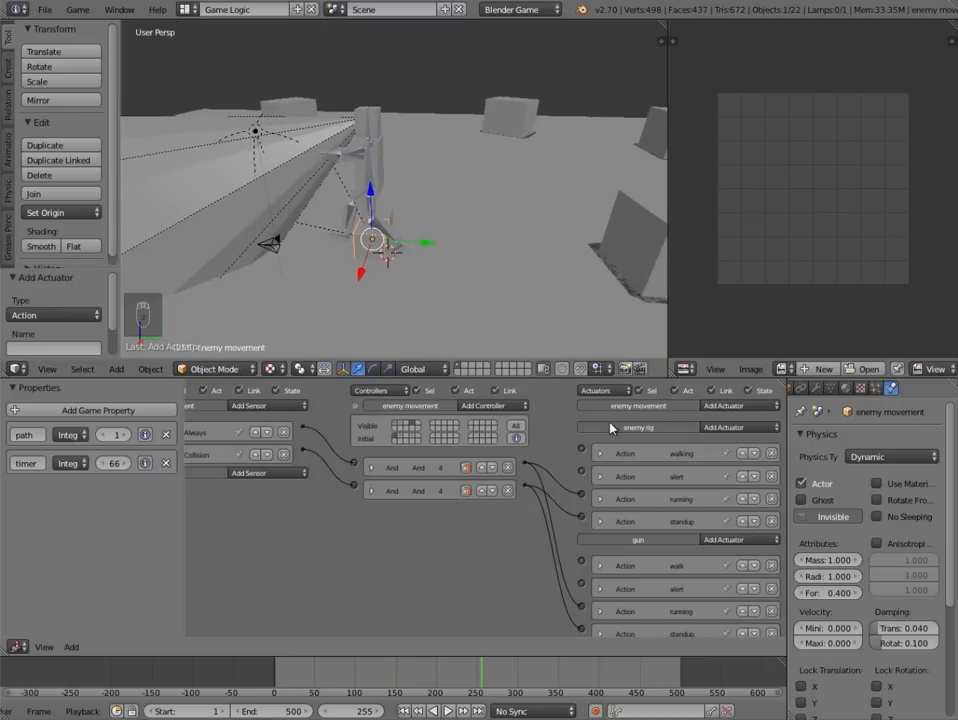
click(740, 405)
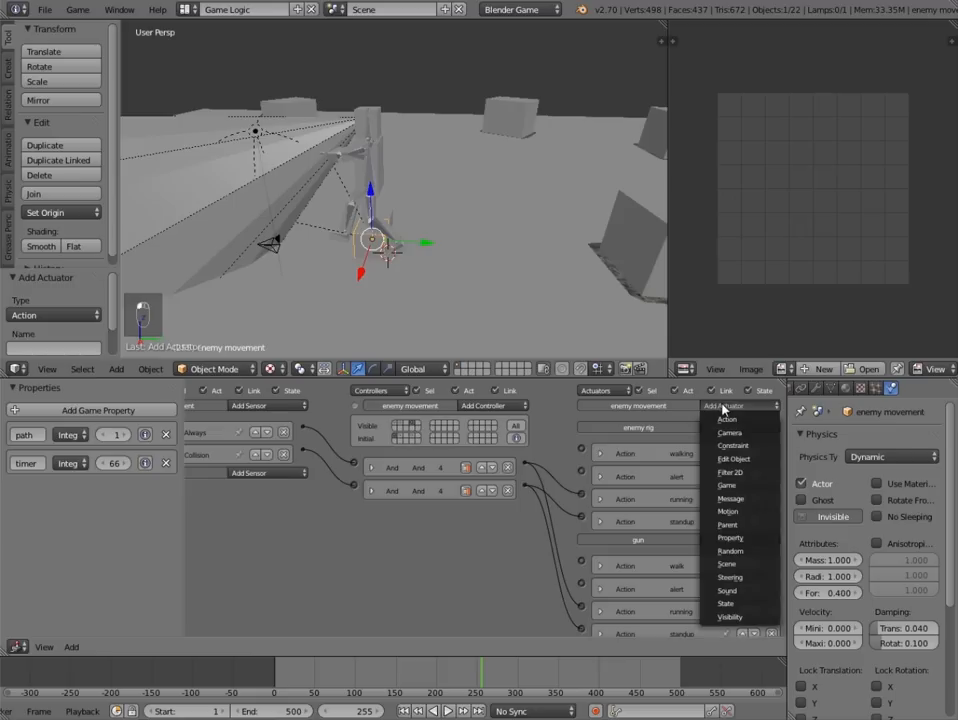
click(742, 577)
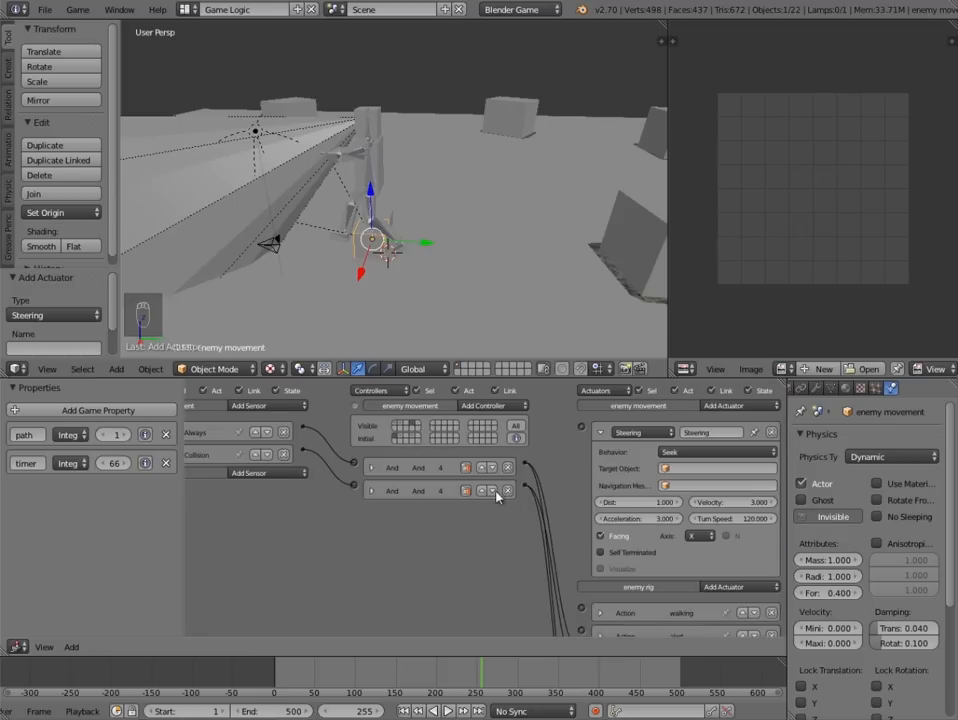
- Set the Steering actuator's navigation mesh to Navmesh, leaving its target object empty
click(708, 468)
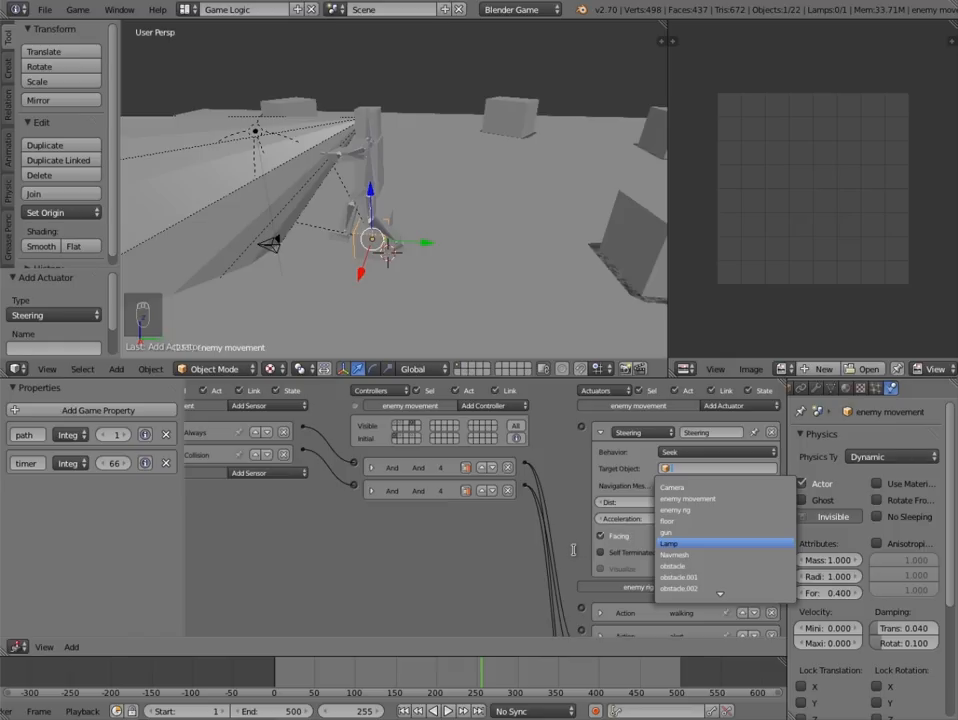
click(577, 467)
click(706, 485)
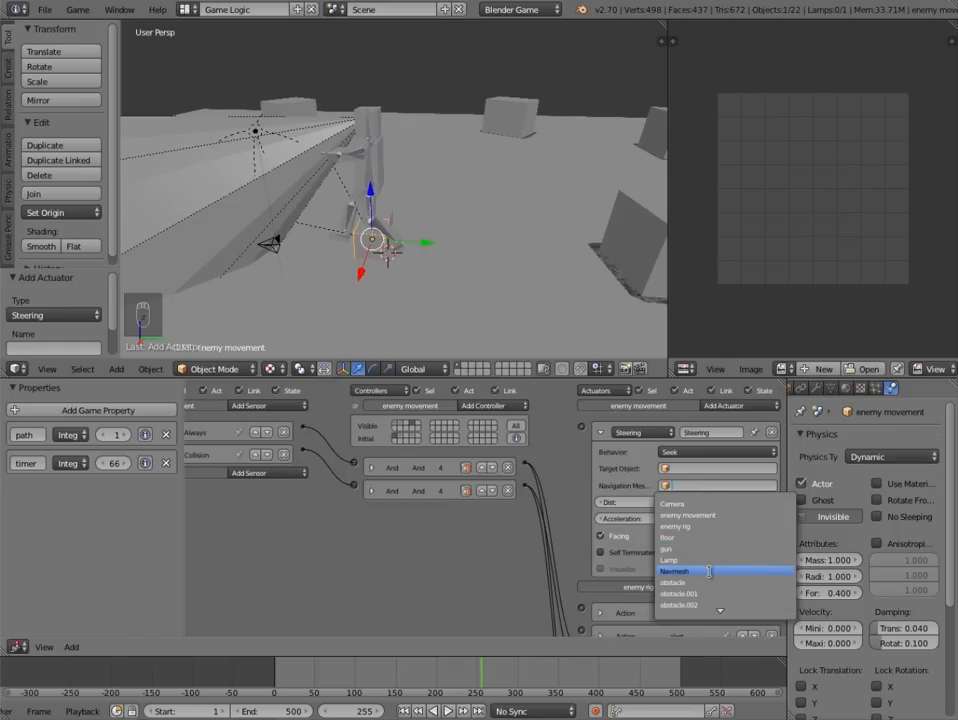
click(708, 572)
- Set the Steering actuator's velocity to 8 and its turn speed to 100
click(725, 502)
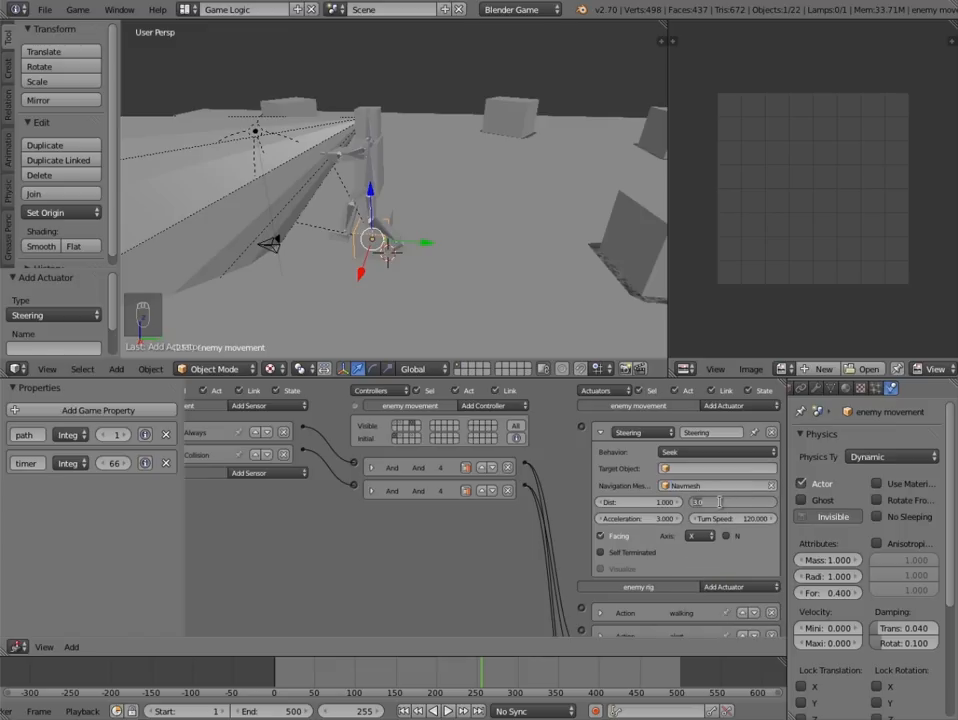
key(Return)
click(733, 519)
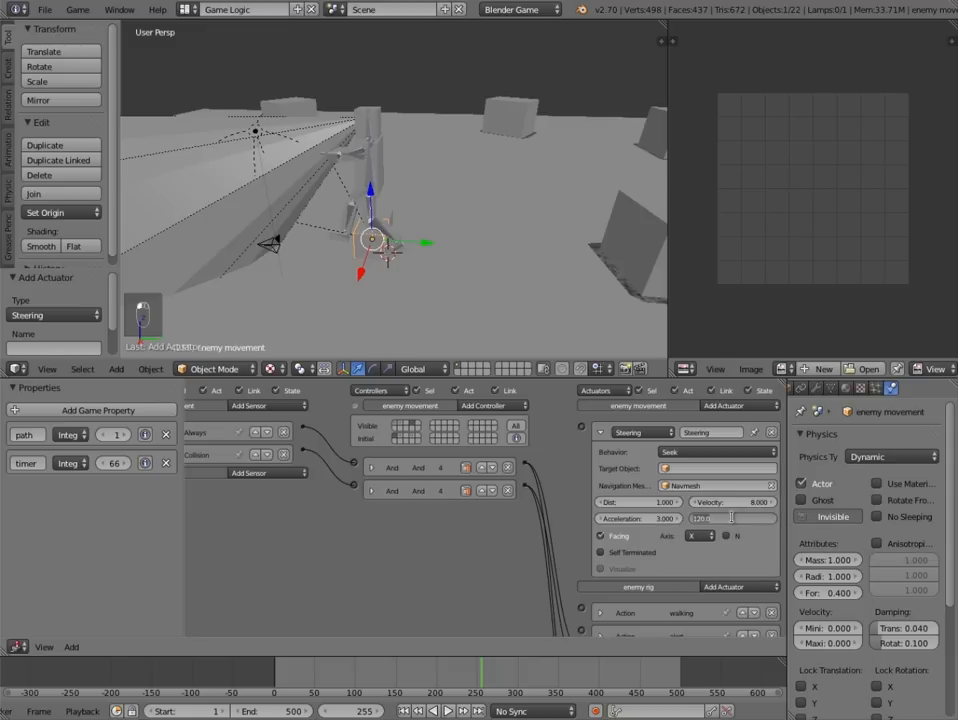
text(100)
key(Return)
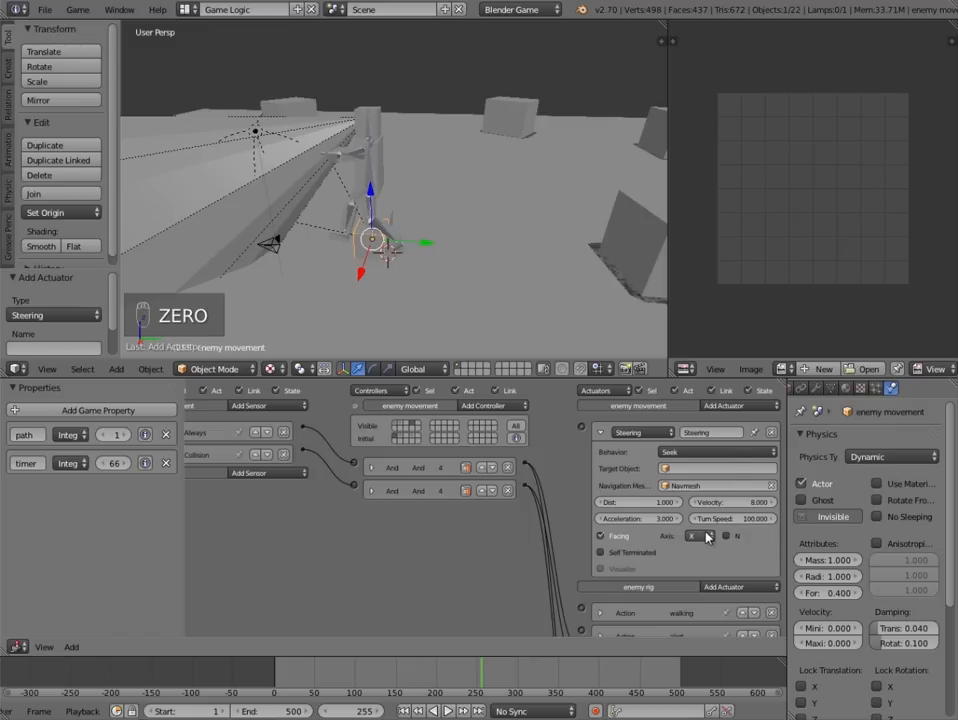
- Set the Steering actuator's facing axis to Y
click(706, 537)
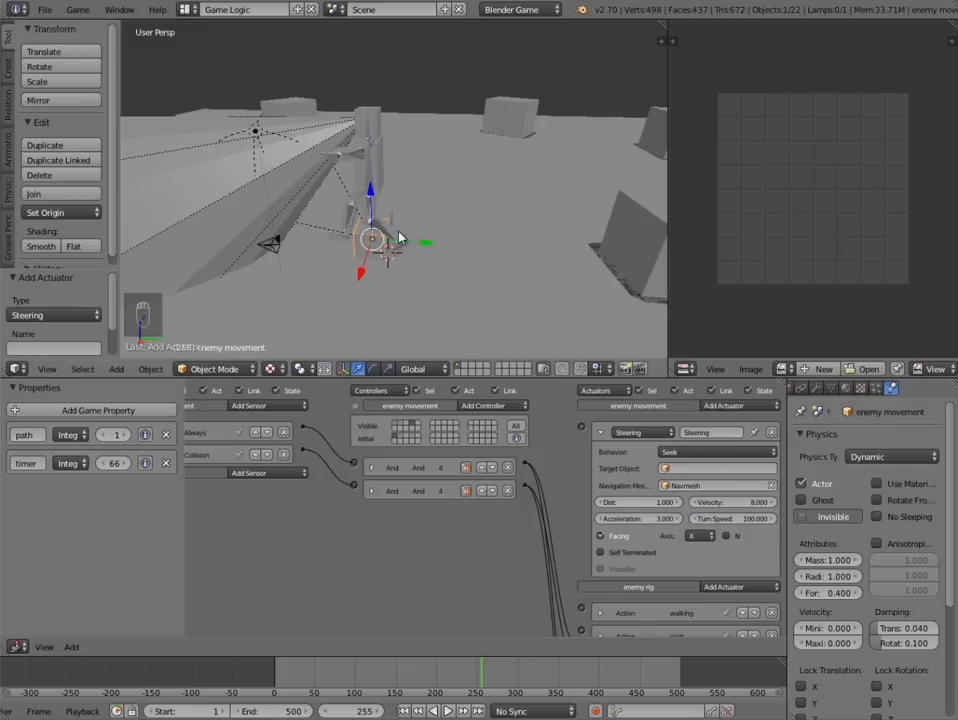
click(413, 369)
click(419, 333)
click(413, 369)
click(413, 355)
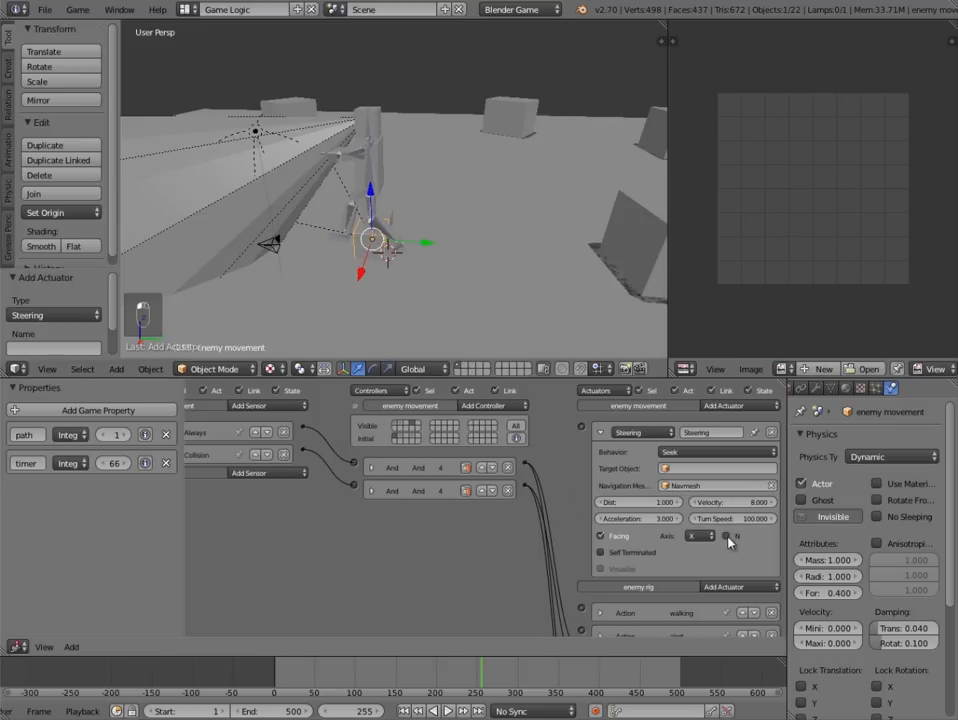
click(699, 536)
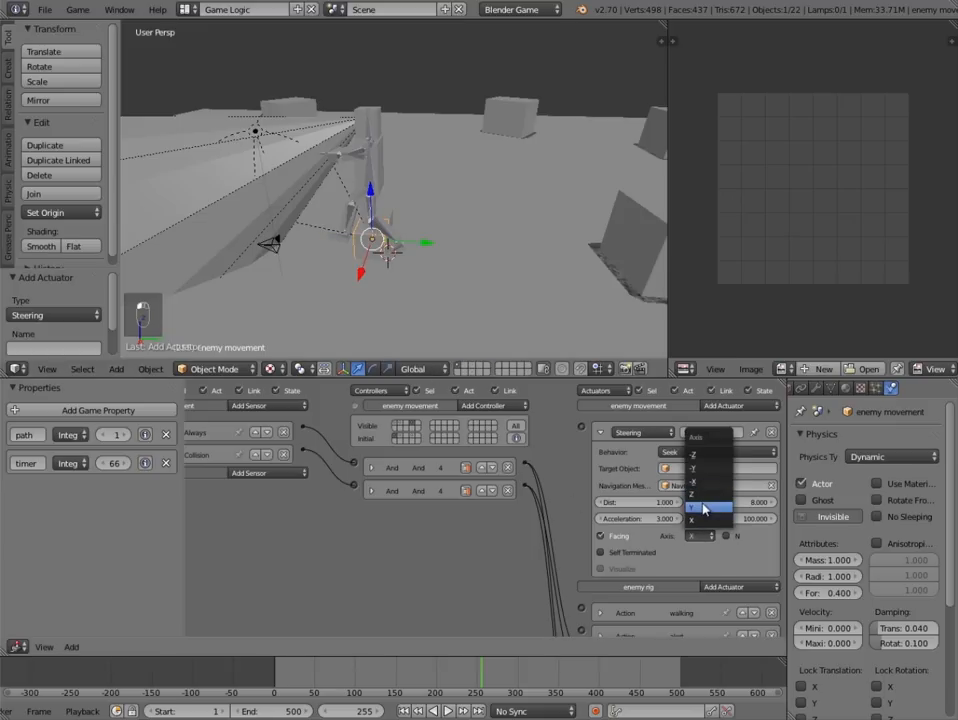
click(706, 506)
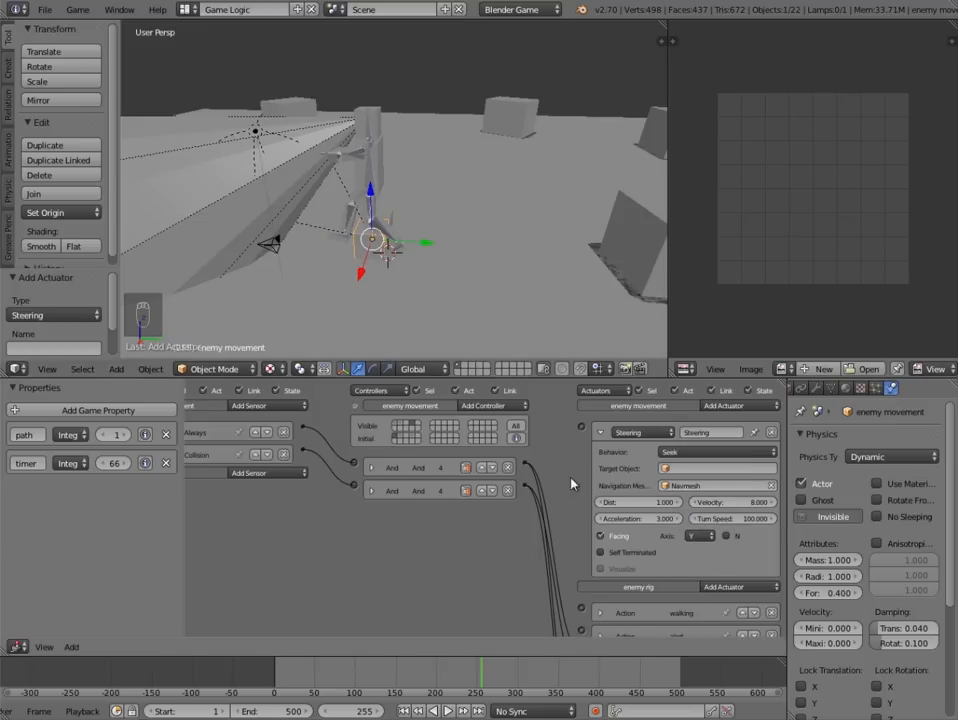
- Link the first state 4 And controller to the Steering actuator and collapse the actuator
middle_drag(571, 480, 628, 498)
drag(583, 464, 638, 428)
click(656, 432)
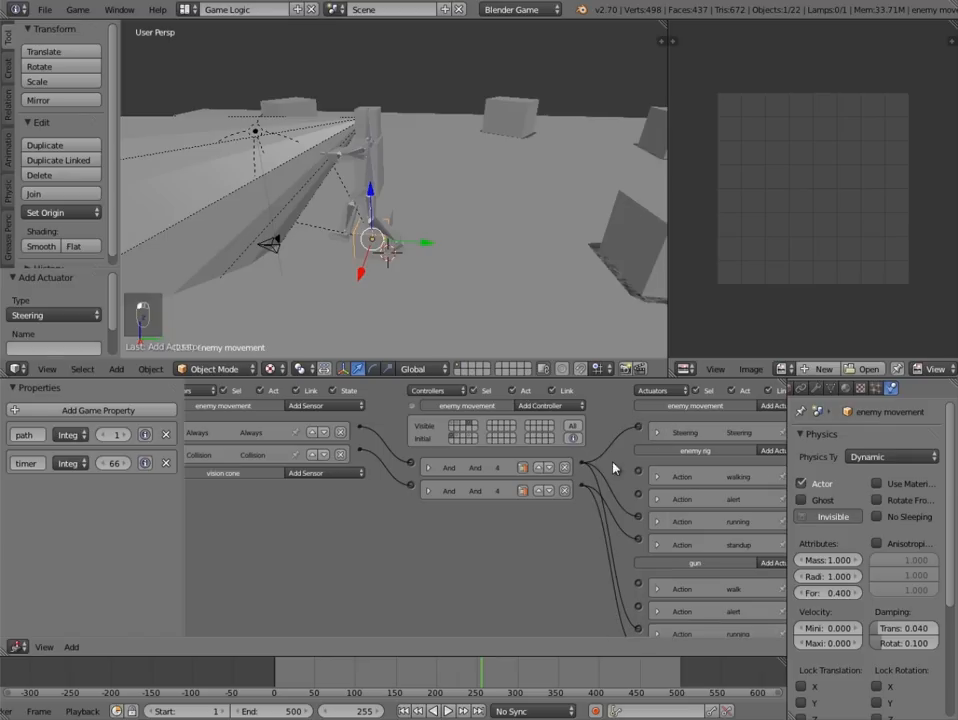
middle_drag(616, 560, 643, 563)
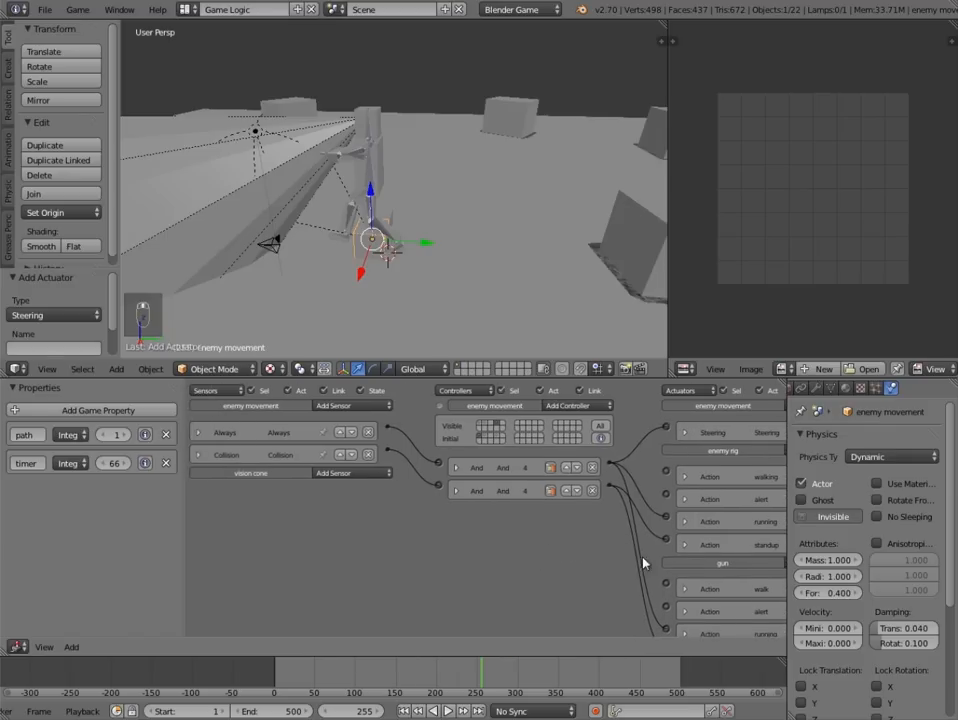
- Add a second Collision sensor to enemy movement with true level triggering, the property cover, and inverted output
click(198, 455)
click(199, 456)
click(200, 433)
click(200, 433)
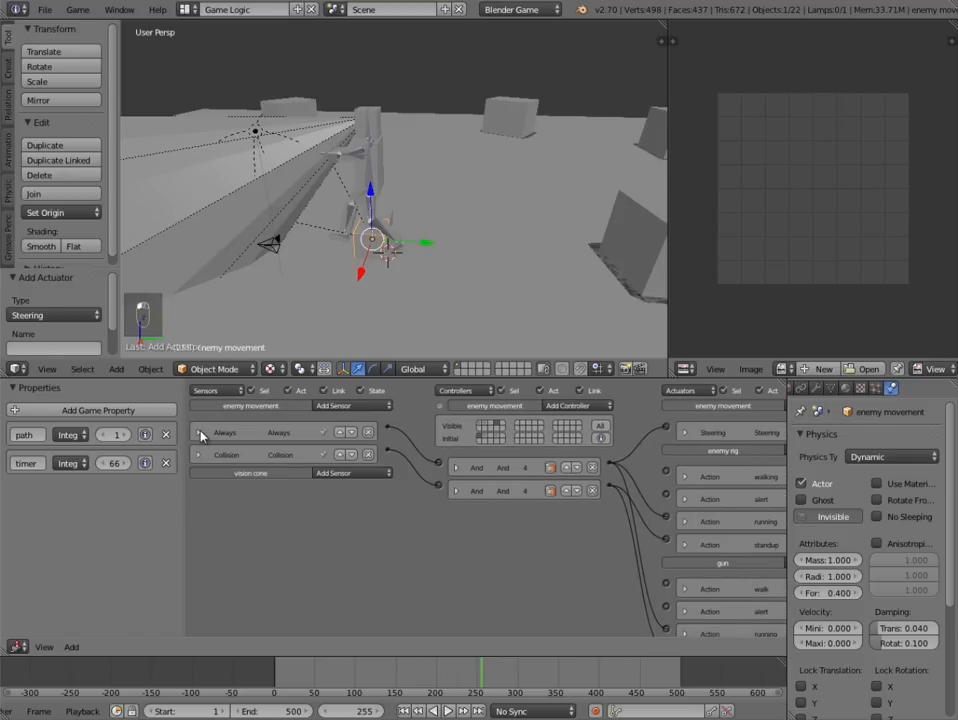
click(345, 405)
click(340, 445)
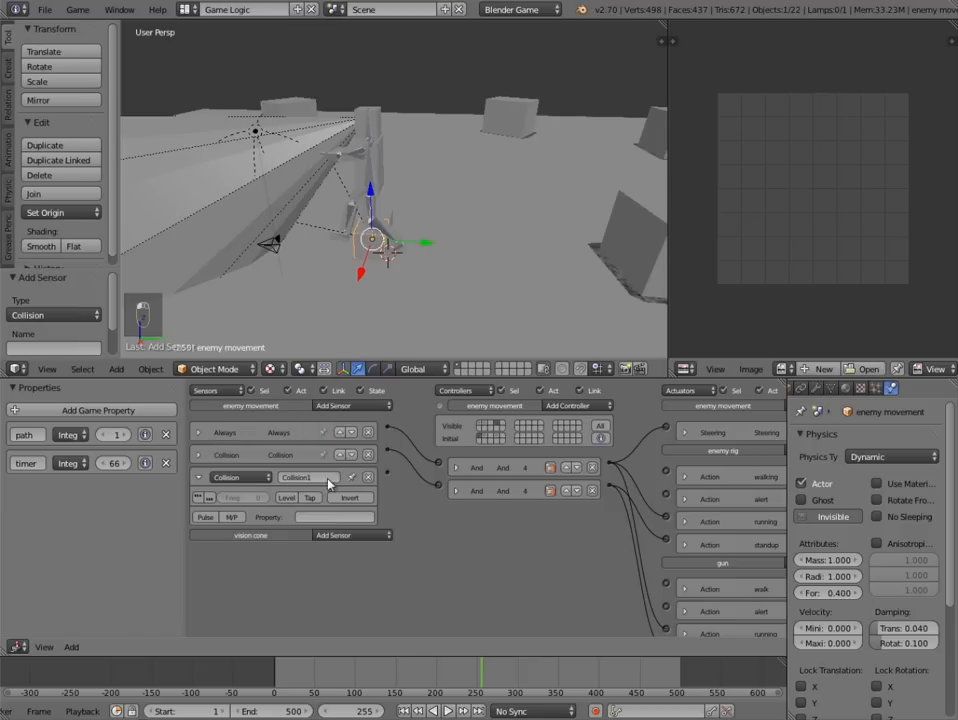
click(199, 455)
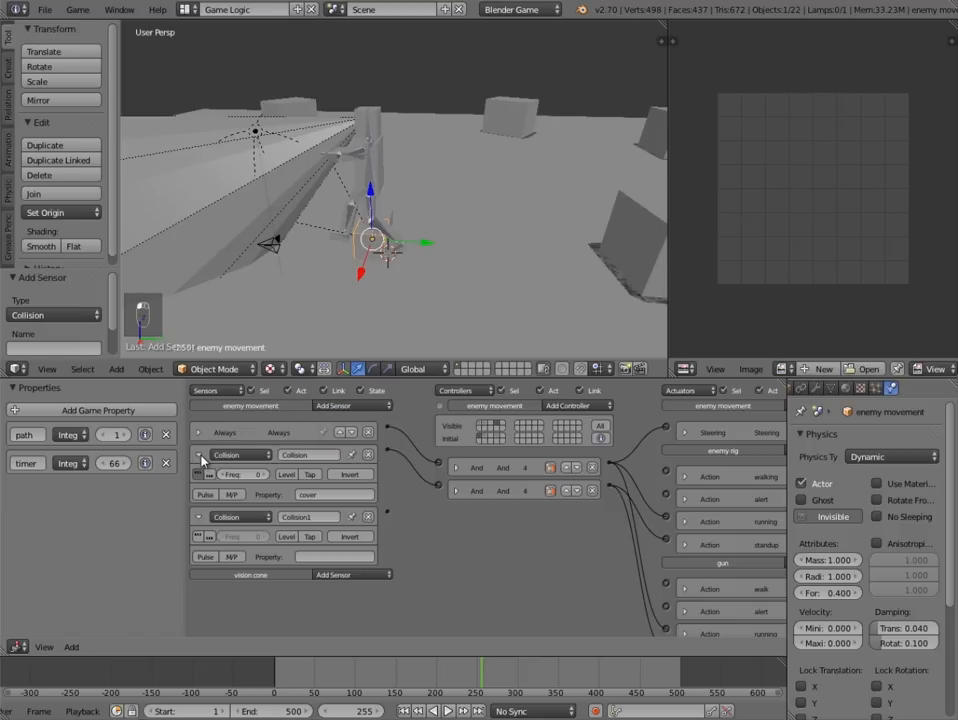
click(199, 538)
click(302, 556)
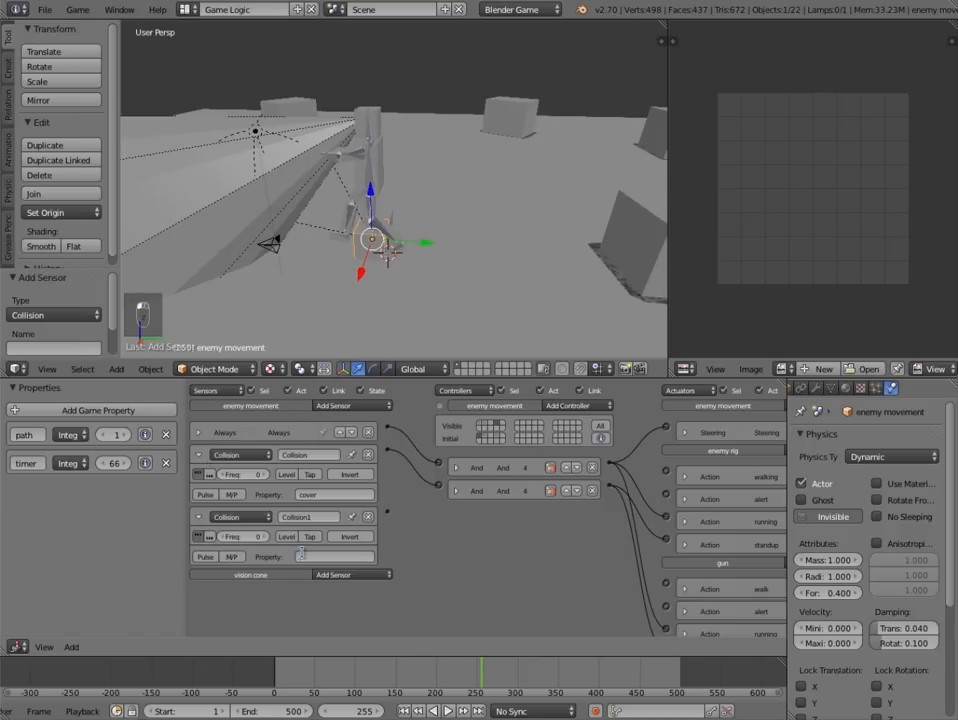
key(Return)
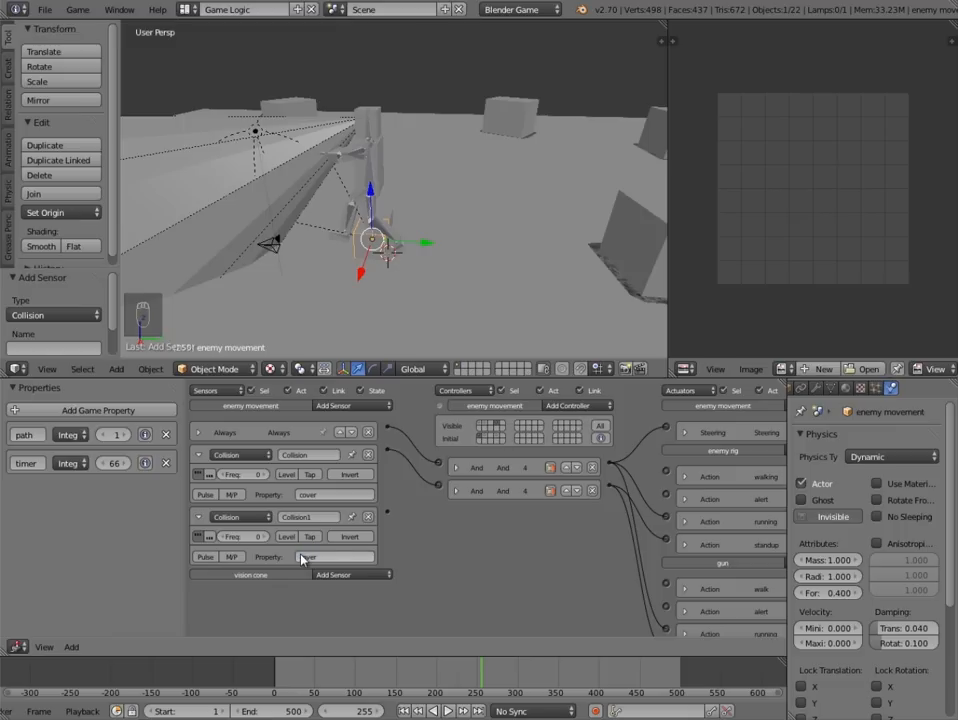
click(356, 538)
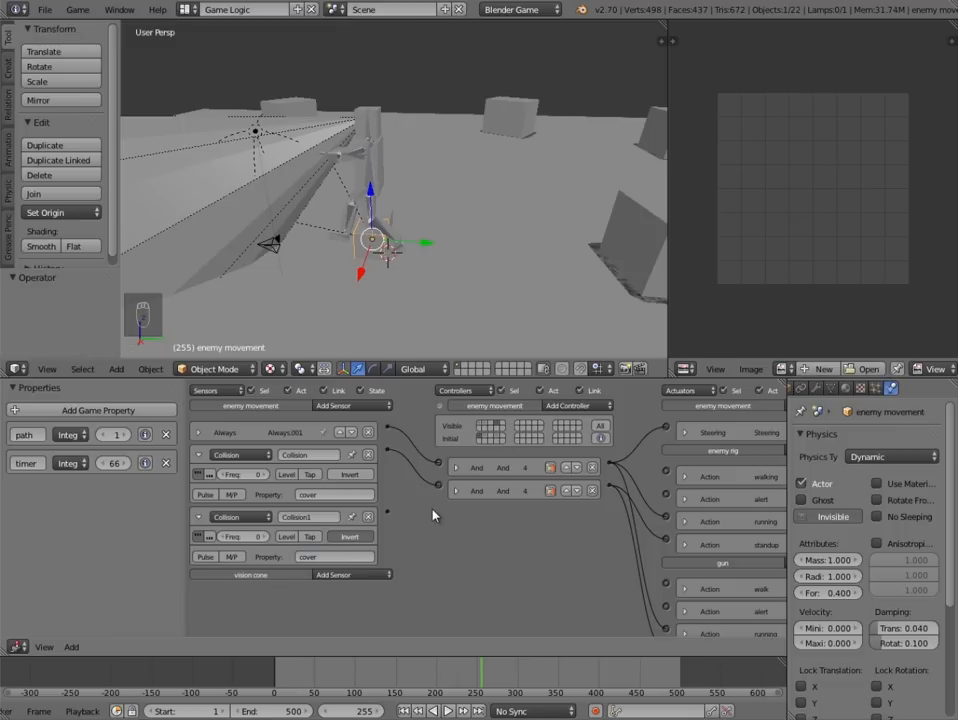
- Rename the two state 4 And controllers as and1 and and2
scroll(604, 573, down, 1)
middle_drag(606, 573, 777, 599)
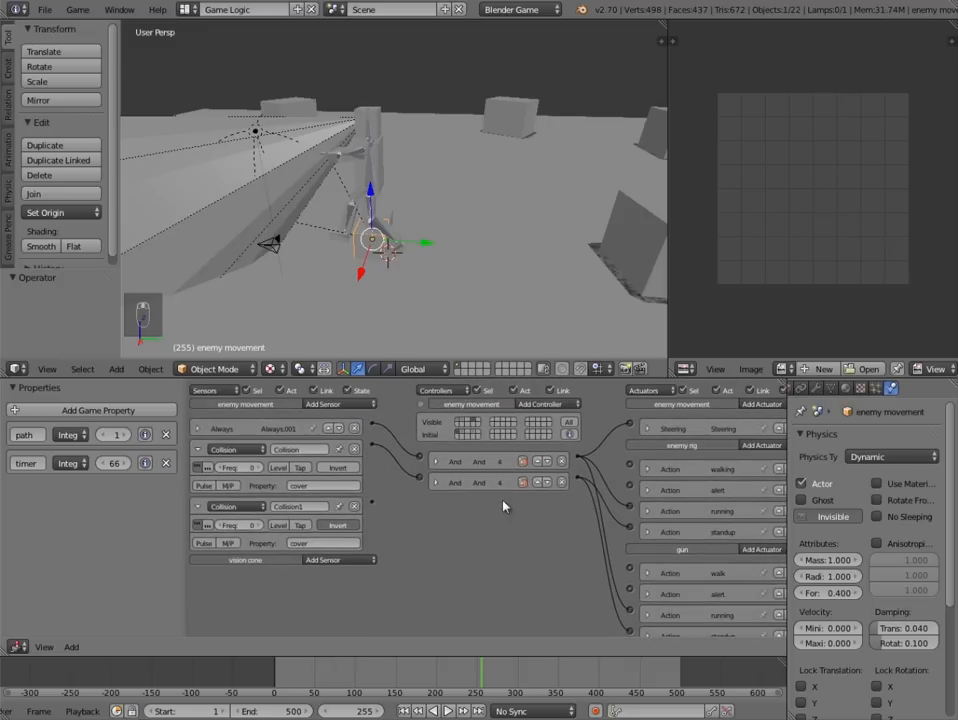
click(437, 461)
click(437, 485)
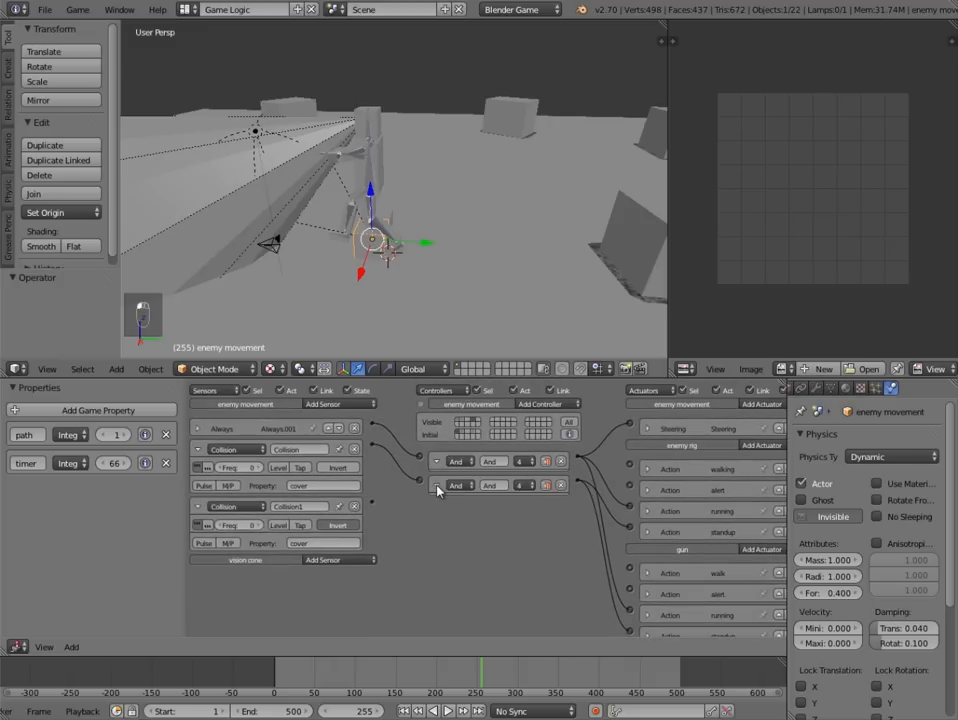
click(500, 465)
click(501, 484)
click(501, 485)
text(2)
click(493, 460)
text(1)
click(493, 485)
- Rename the state 4 Always sensor as asdfasdf and remove that sensor from enemy movement
click(198, 428)
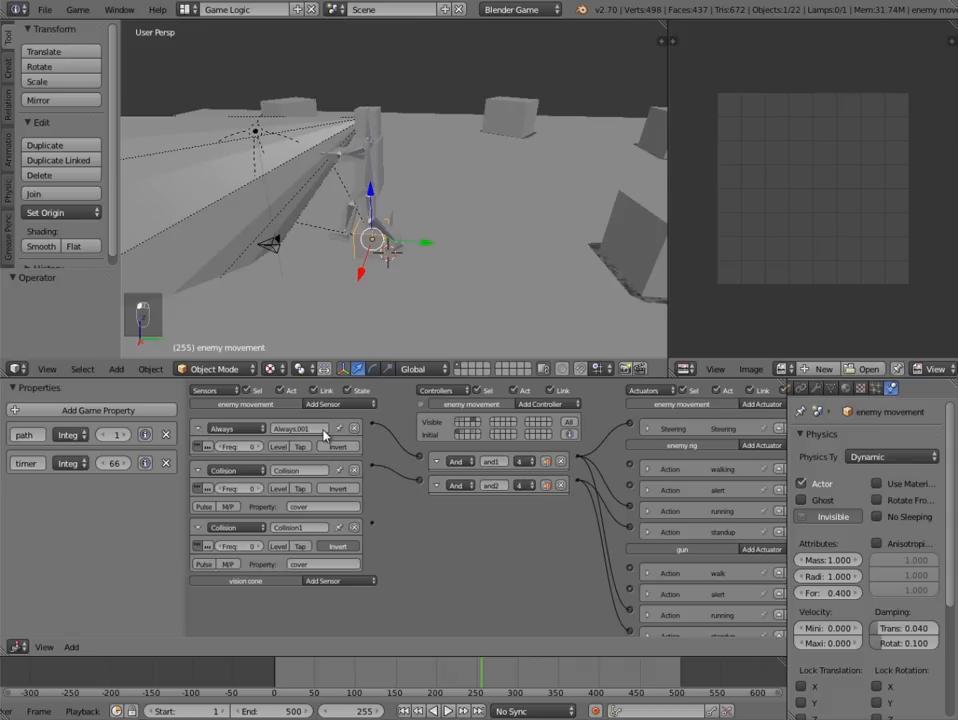
text(asdfasdf)
key(Return)
click(355, 429)
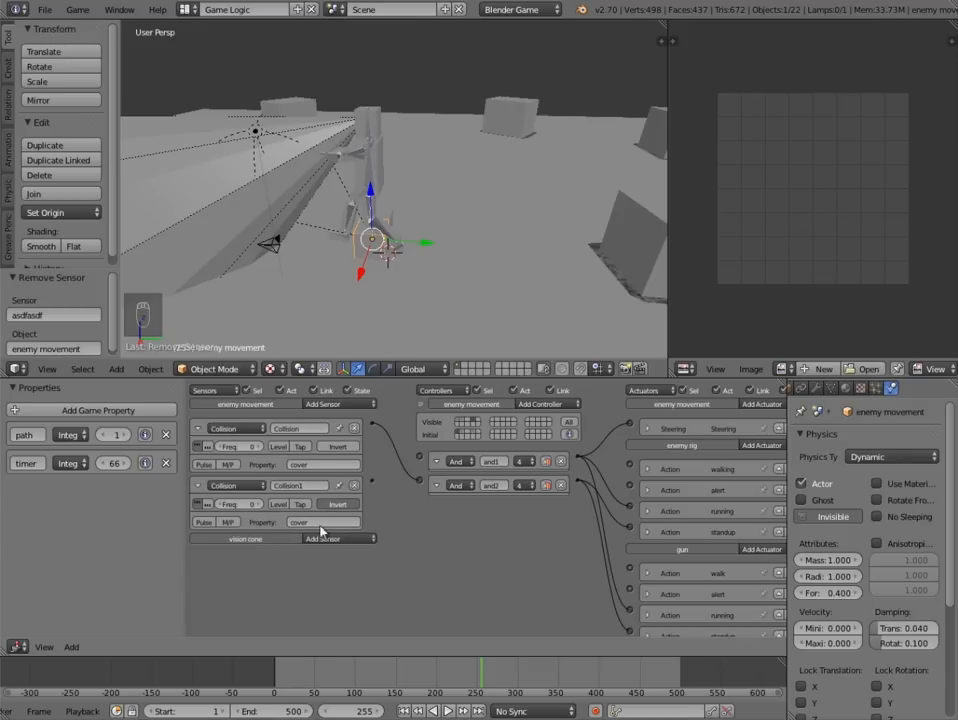
- Link the inverted cover Collision sensor to the and1 controller
drag(372, 480, 421, 461)
middle_drag(614, 465, 533, 457)
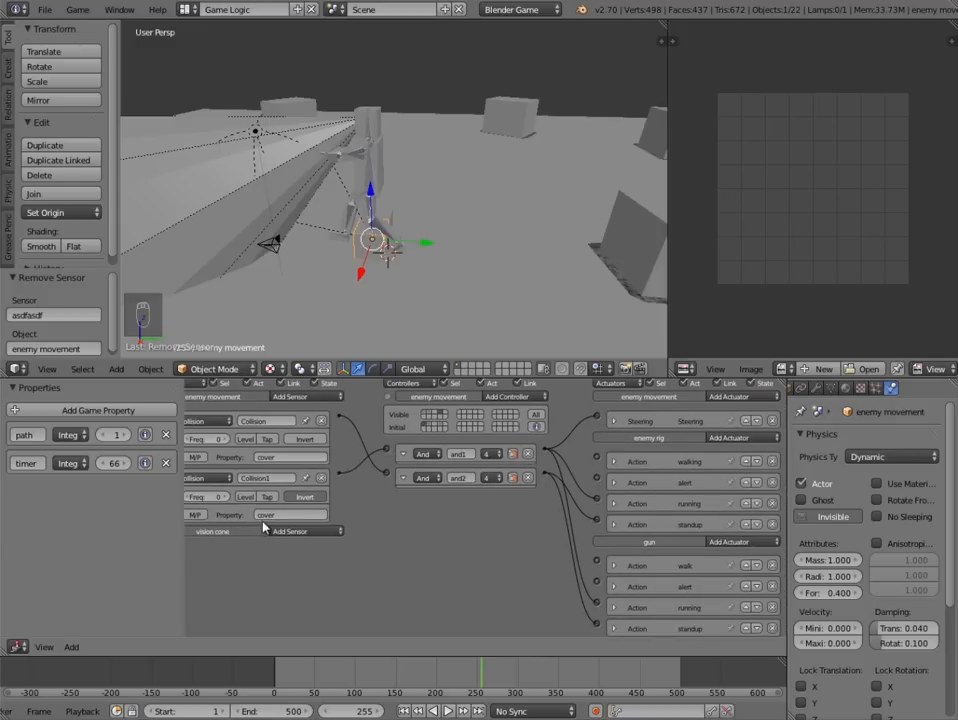
click(617, 421)
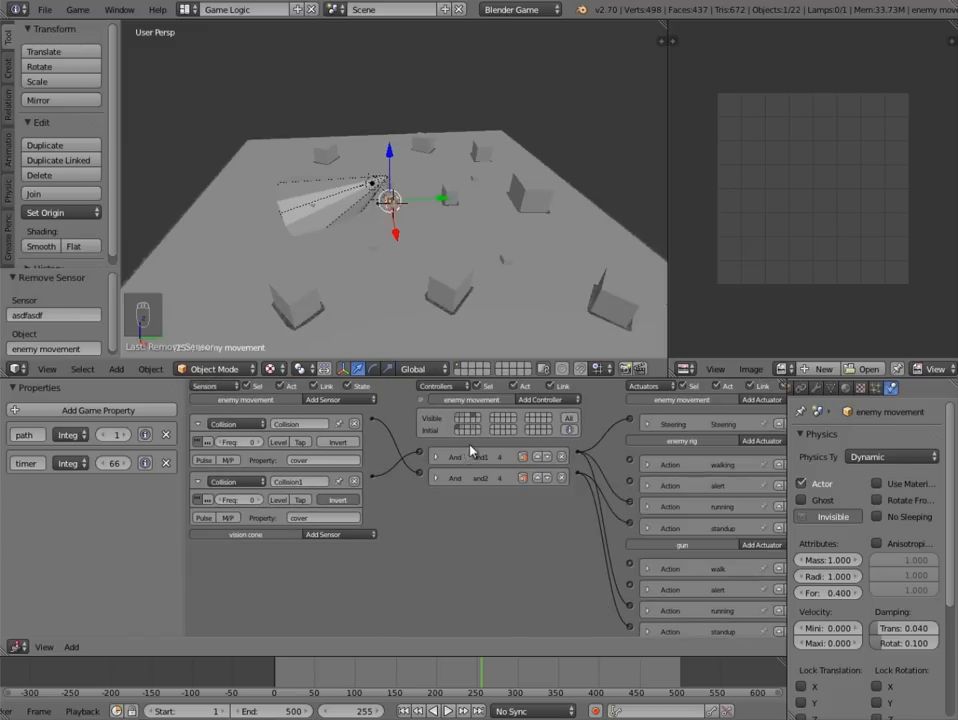
- In state 2, add a Property actuator to enemy movement that assigns the value 660 to timer
click(461, 419)
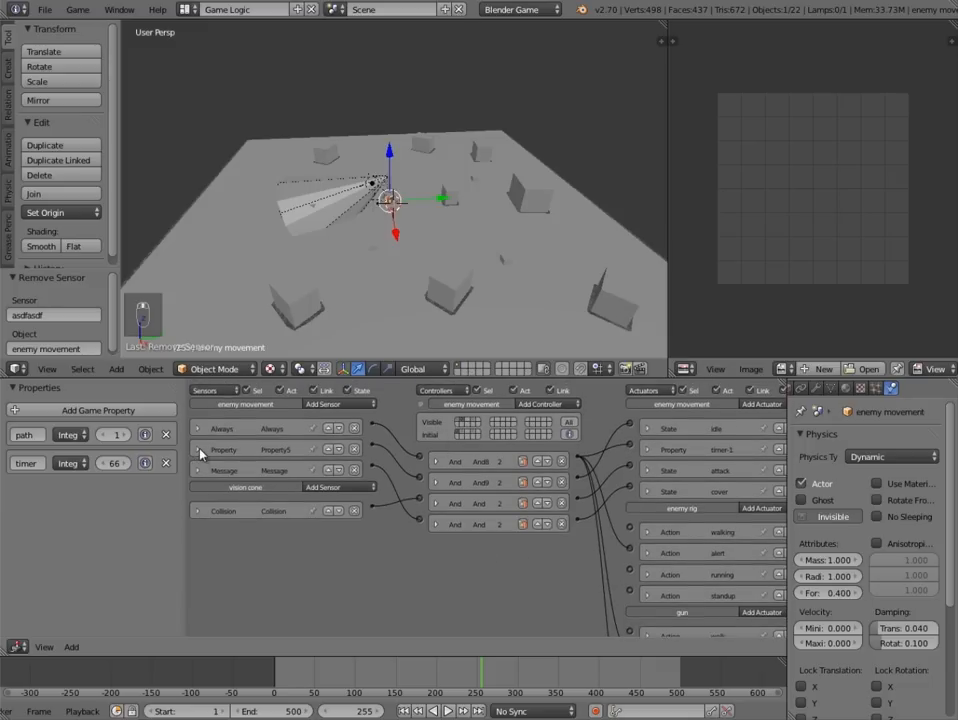
click(199, 450)
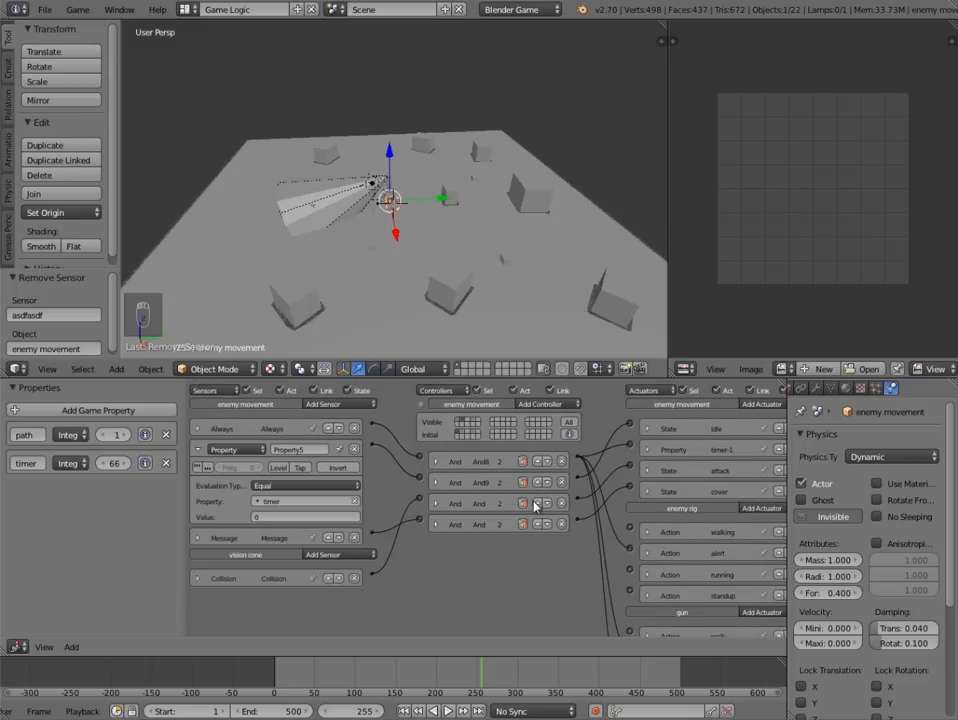
click(647, 429)
click(647, 430)
click(762, 404)
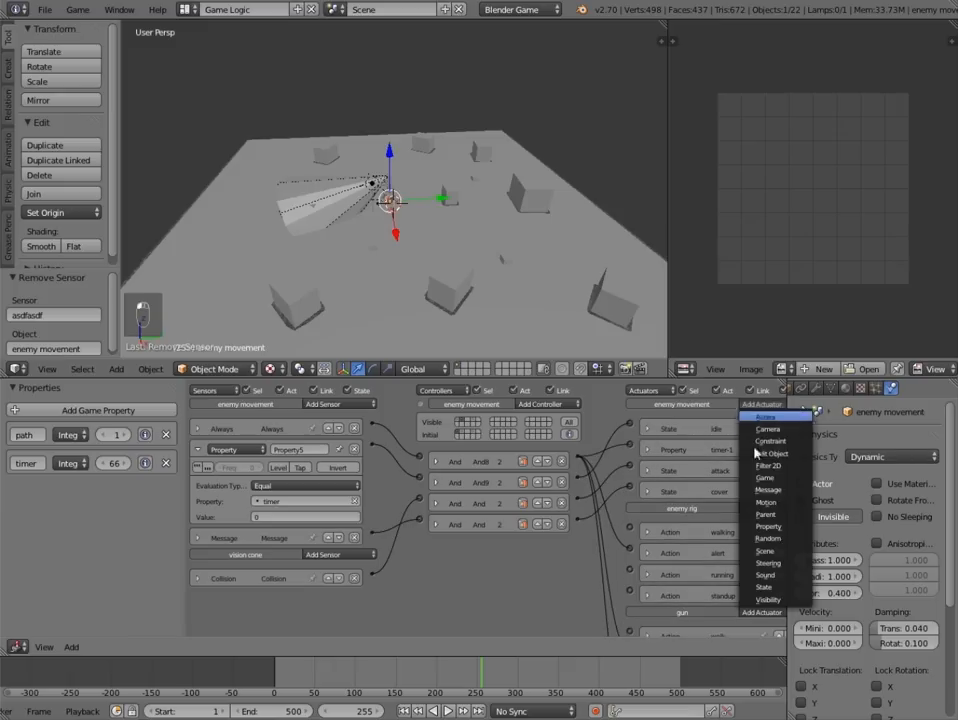
click(770, 527)
click(723, 547)
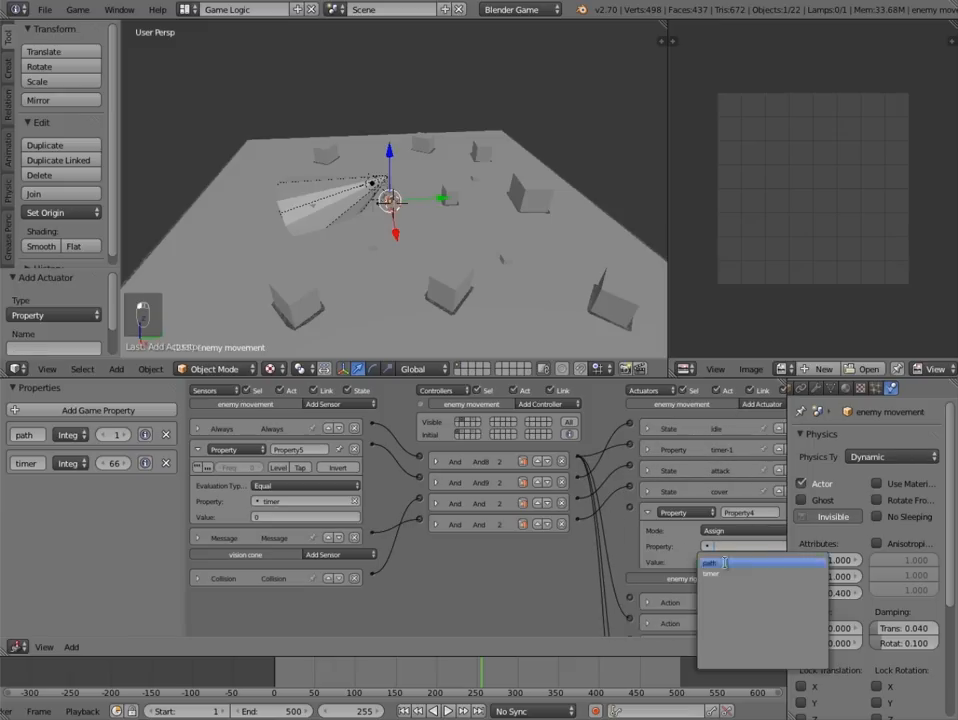
click(726, 573)
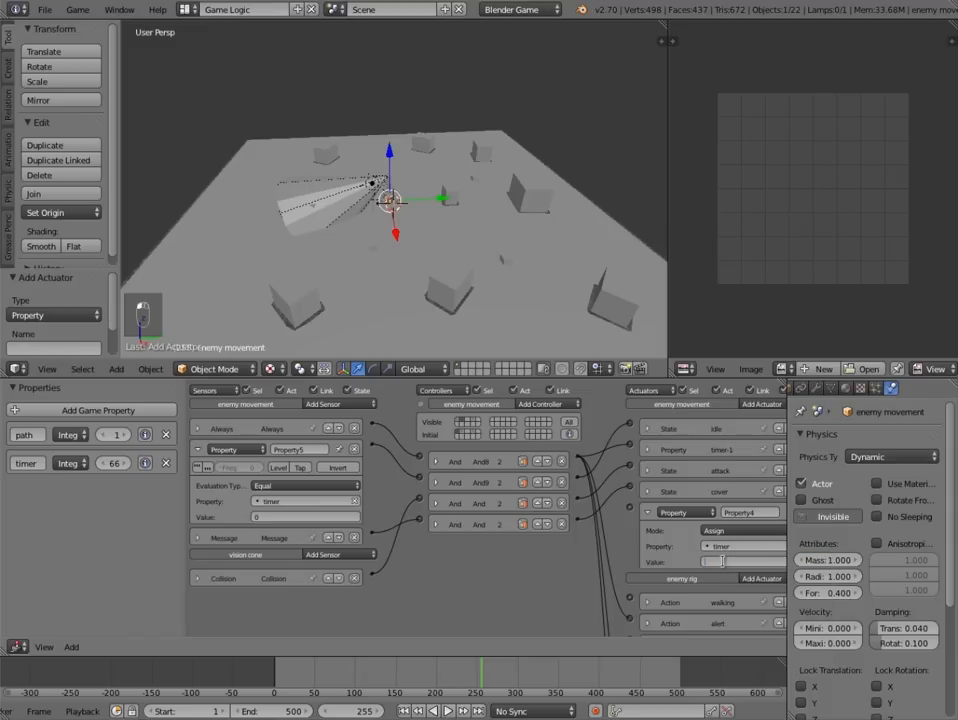
text(660)
- Link the new Property actuator to the And9 controller and collapse both the actuator and the timer sensor
drag(629, 507, 579, 480)
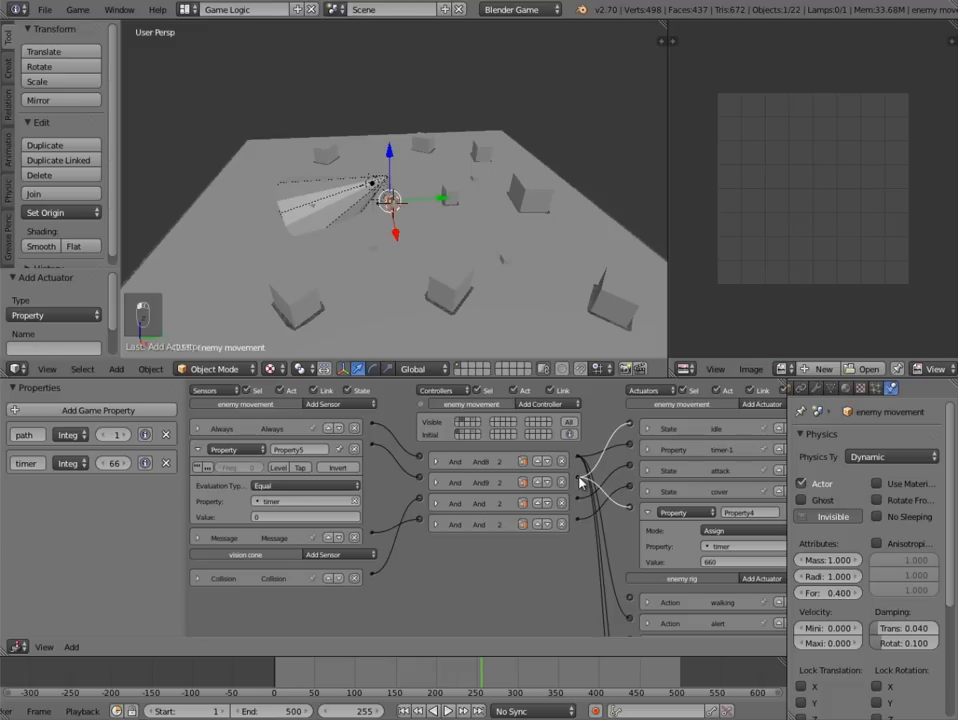
click(649, 513)
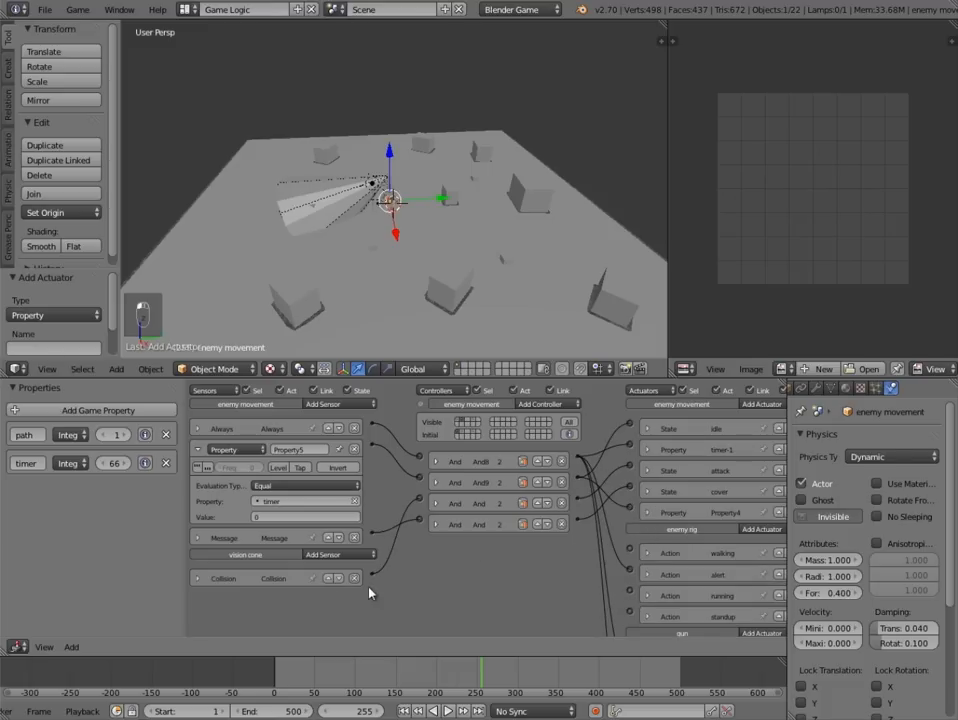
click(200, 450)
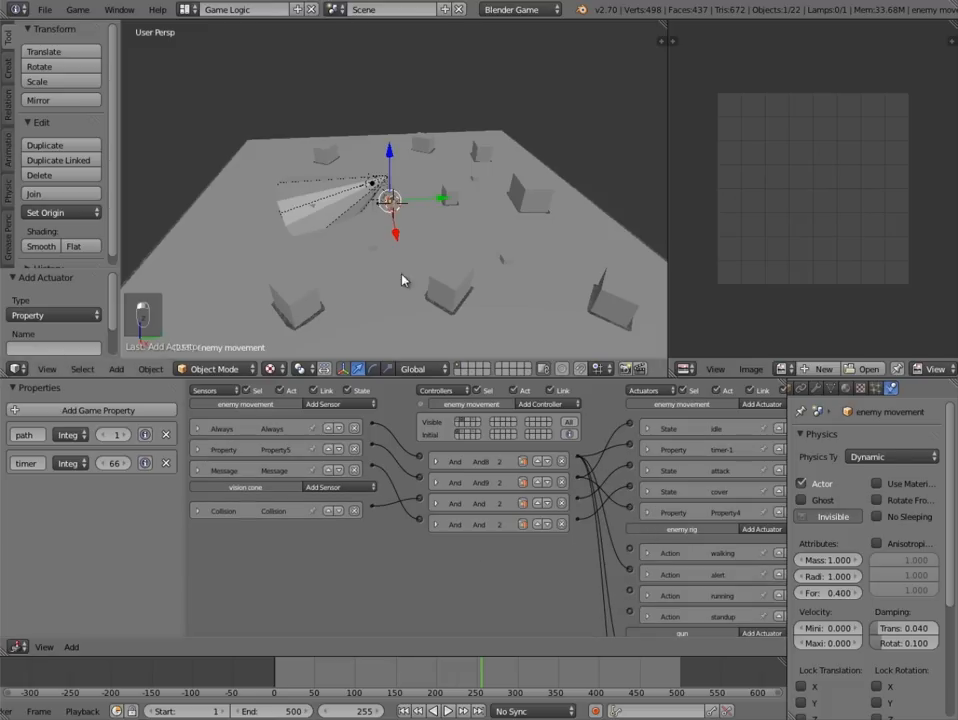
- Run the game from two viewing angles to test the enemy's behaviour among the obstacles
key(p)
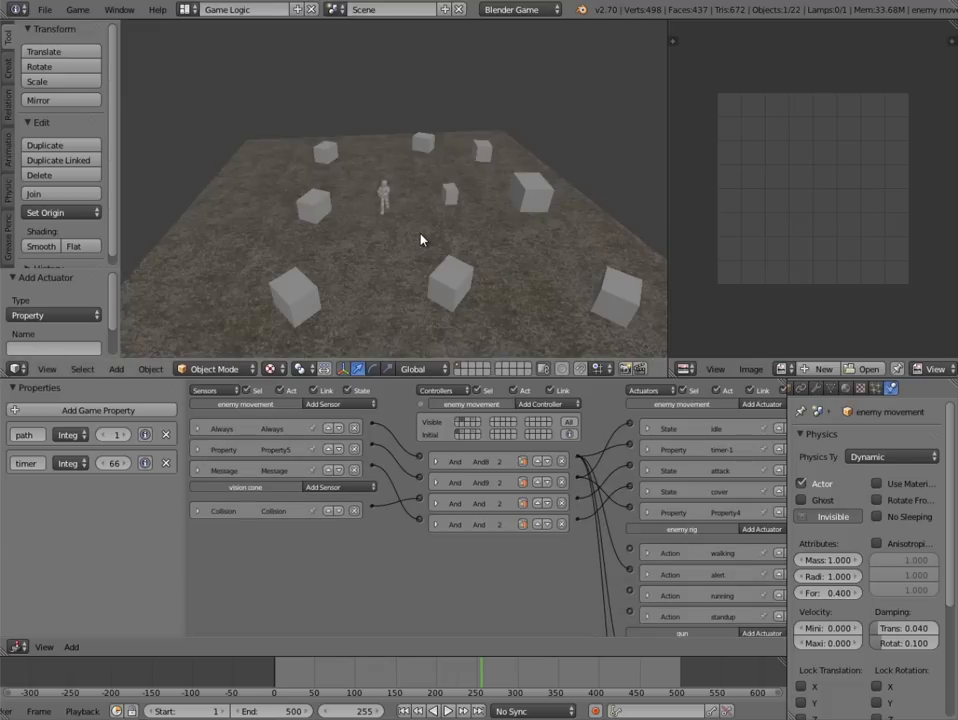
key(Escape)
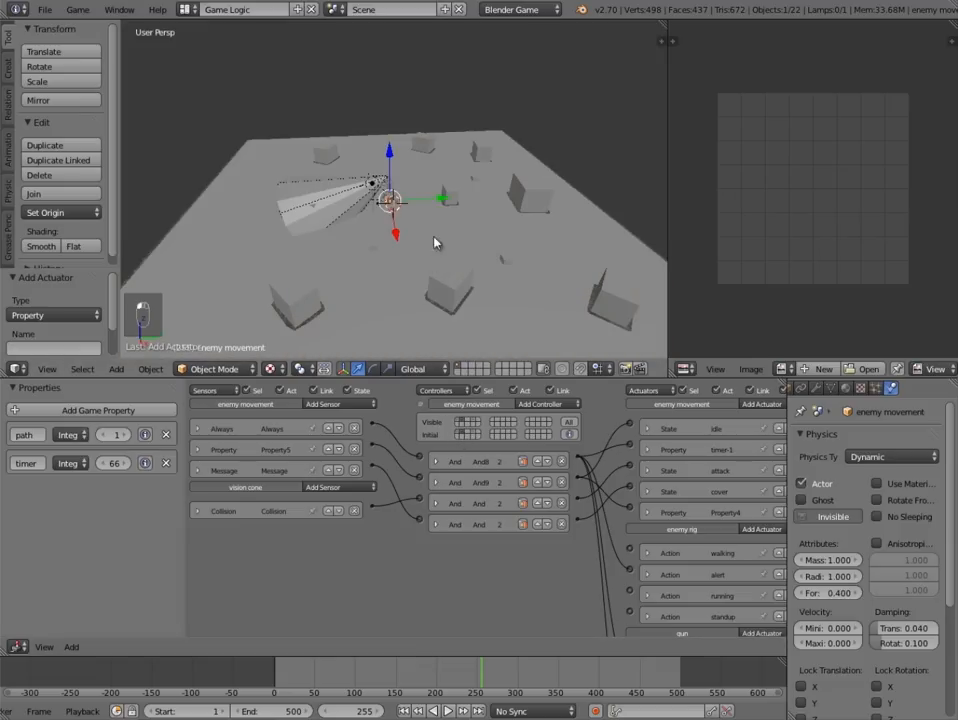
middle_drag(438, 242, 398, 250)
key(p)
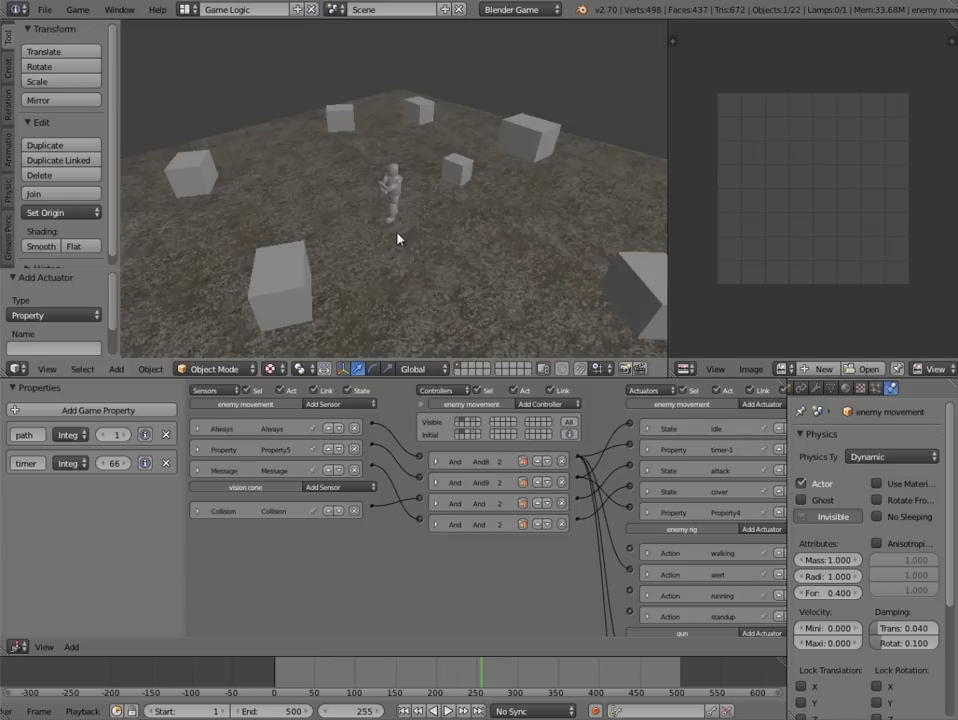